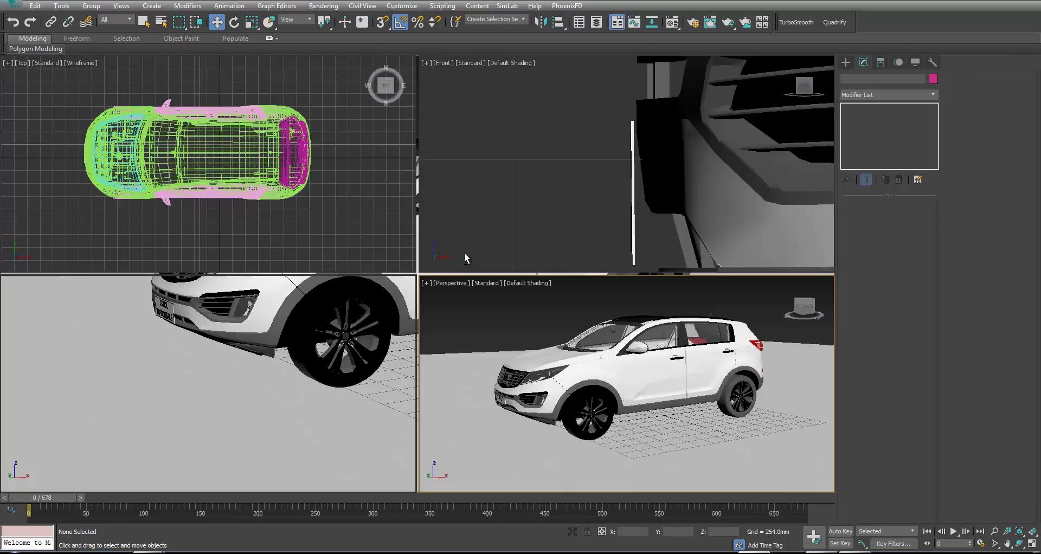
Examine the car model from both sides and at different distances in the perspective view and the live render.
{"action": "middle_click_drag", "start_coordinate": [651, 349], "coordinate": [629, 349], "text": "alt"}
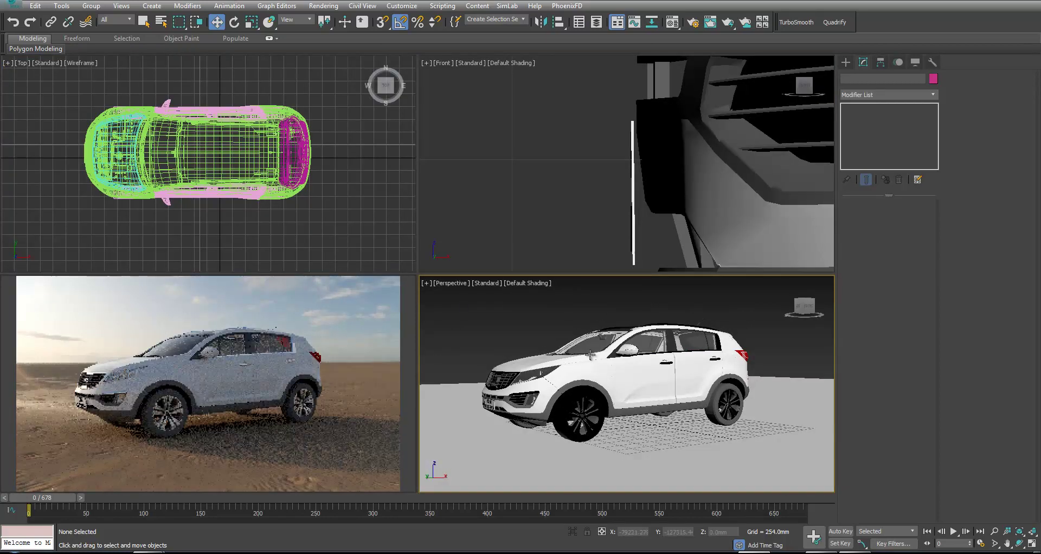
{"action": "mouse_move", "coordinate": [637, 357]}
{"action": "middle_mouse_down", "text": "alt"}
{"action": "mouse_move", "coordinate": [504, 339]}
{"action": "mouse_move", "coordinate": [635, 339]}
{"action": "middle_mouse_up", "text": "alt"}
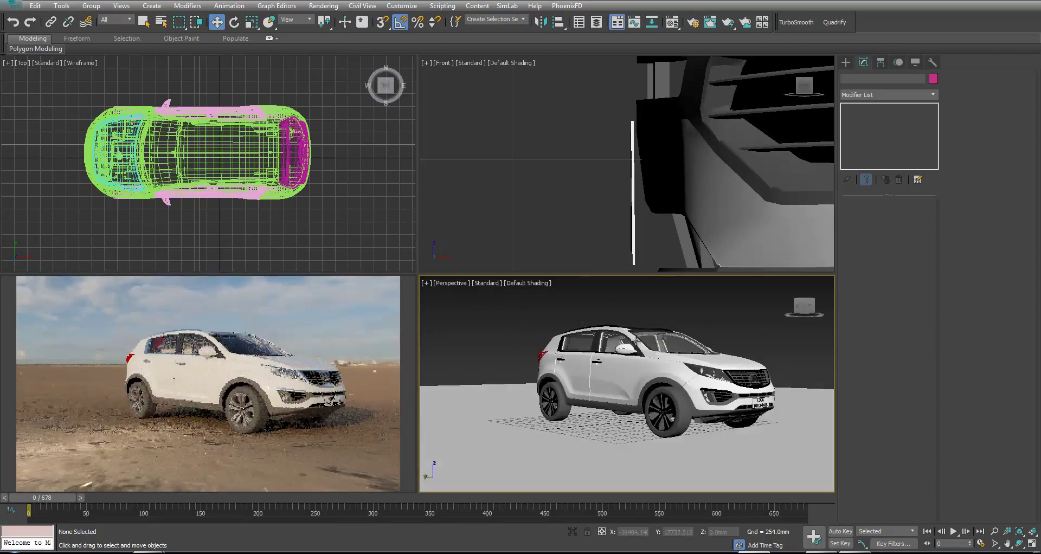
{"action": "scroll", "coordinate": [585, 364], "scroll_direction": "down", "scroll_amount": 5}
{"action": "middle_click_drag", "start_coordinate": [585, 363], "coordinate": [584, 375], "text": "alt"}
{"action": "scroll", "coordinate": [586, 375], "scroll_direction": "down", "scroll_amount": 4}
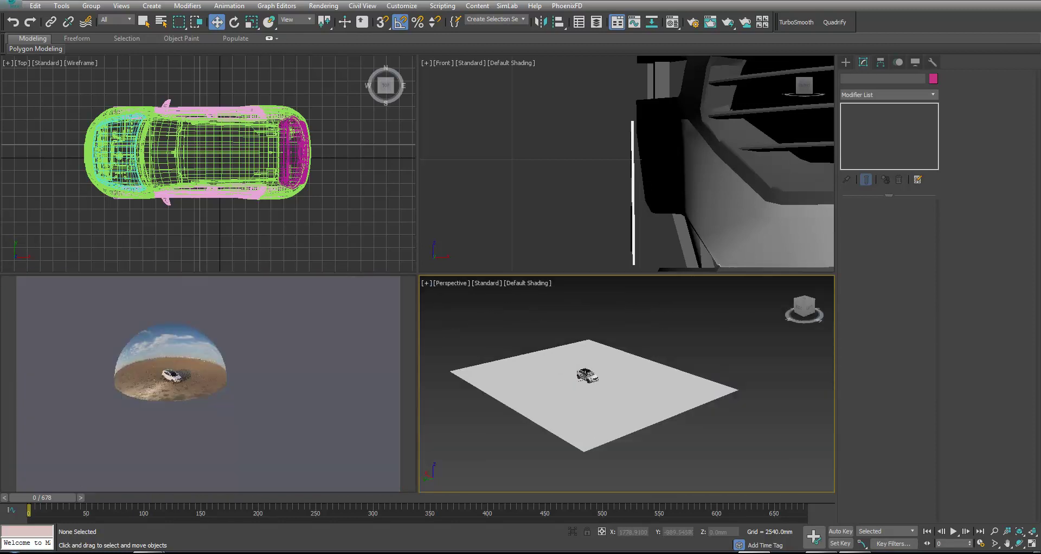
{"action": "scroll", "coordinate": [570, 377], "scroll_direction": "up", "scroll_amount": 12}
{"action": "scroll", "coordinate": [648, 362], "scroll_direction": "down", "scroll_amount": 8}
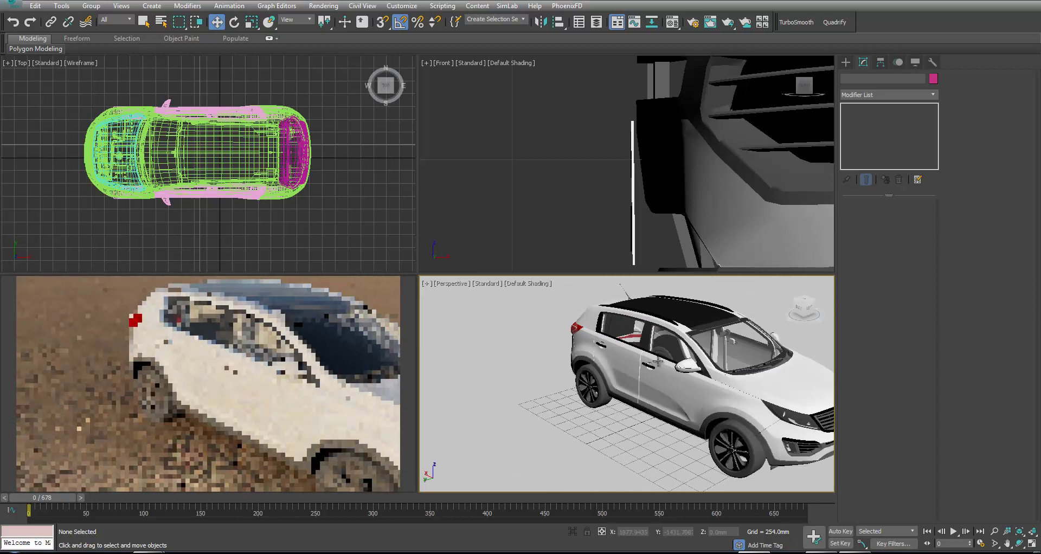
{"action": "middle_click_drag", "start_coordinate": [649, 362], "coordinate": [619, 368], "text": "alt"}
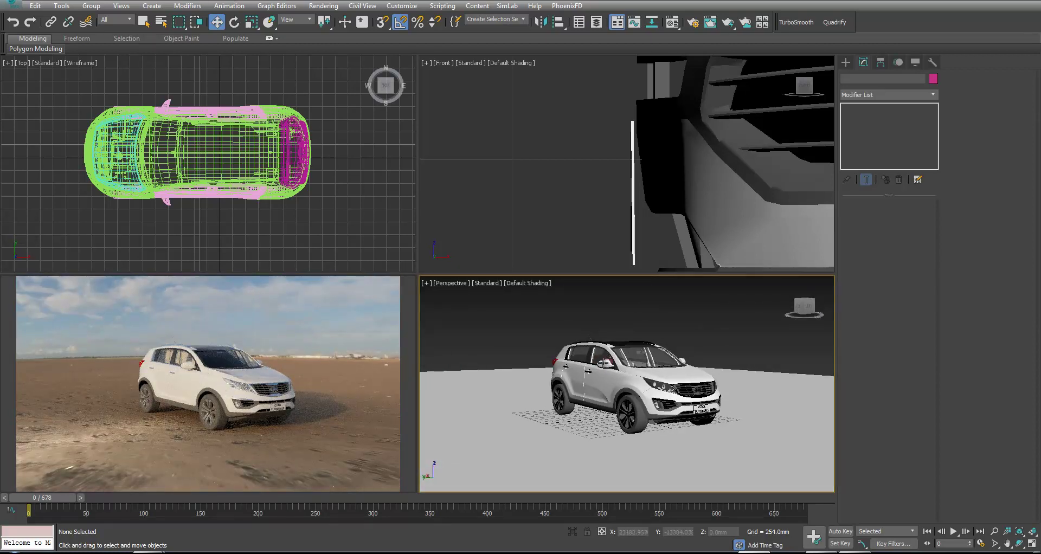
{"action": "middle_click_drag", "start_coordinate": [640, 359], "coordinate": [597, 404]}
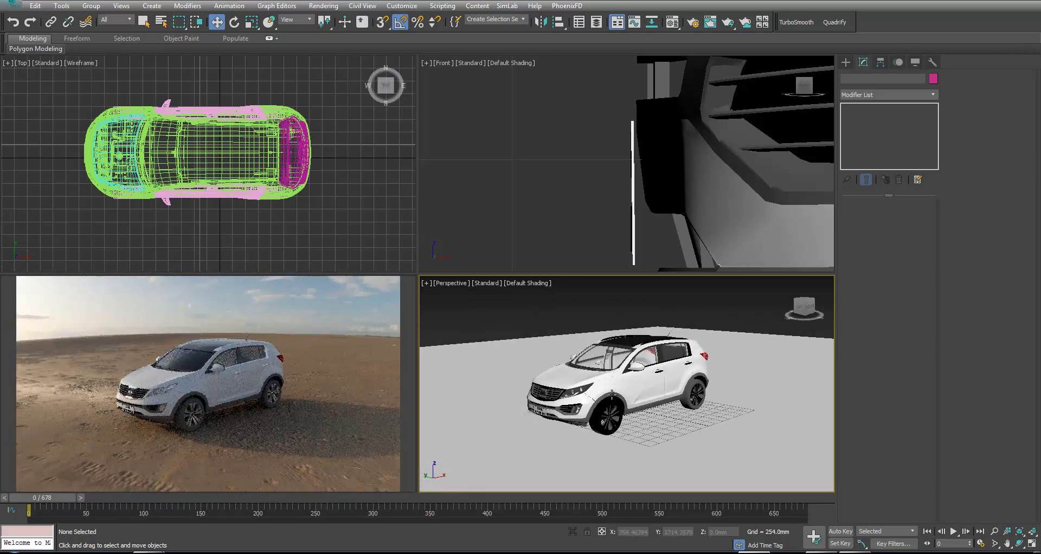
Maximize the perspective view, select the left front door and display edged faces on the shaded model.
{"action": "key", "text": "alt+w"}
{"action": "scroll", "coordinate": [446, 313], "scroll_direction": "up", "scroll_amount": 3}
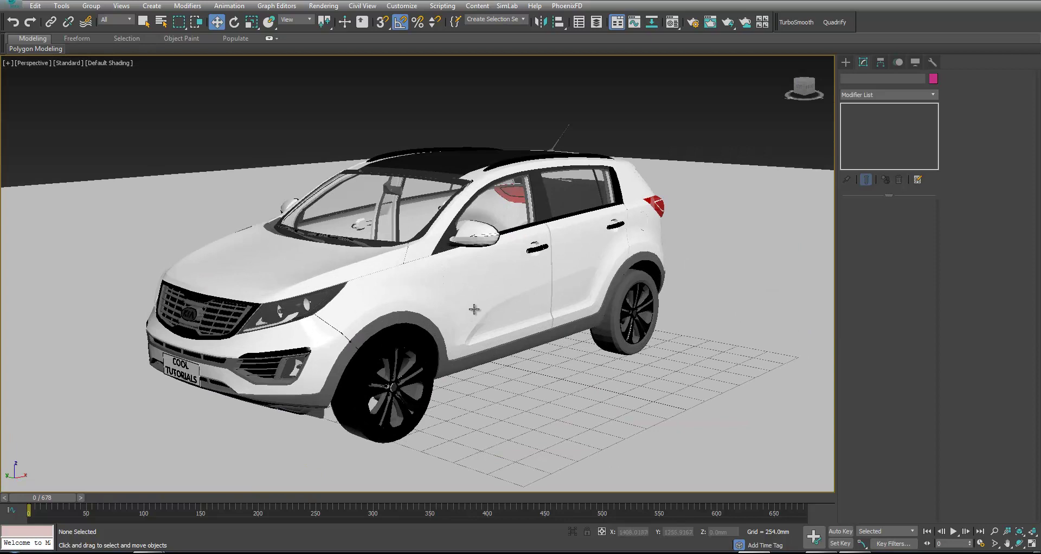
{"action": "left_click", "coordinate": [489, 285]}
{"action": "key", "text": "F4"}
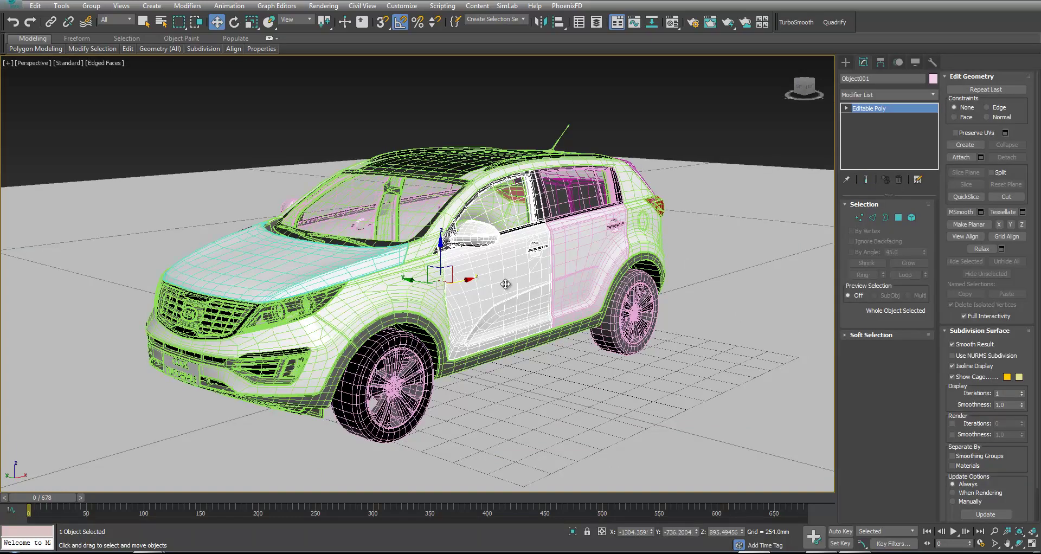
Try rotating the left front door about its hinge pivot to test how it opens.
{"action": "mouse_move", "coordinate": [527, 286]}
{"action": "middle_mouse_down", "text": "alt"}
{"action": "mouse_move", "coordinate": [488, 314]}
{"action": "mouse_move", "coordinate": [512, 299]}
{"action": "middle_mouse_up", "text": "alt"}
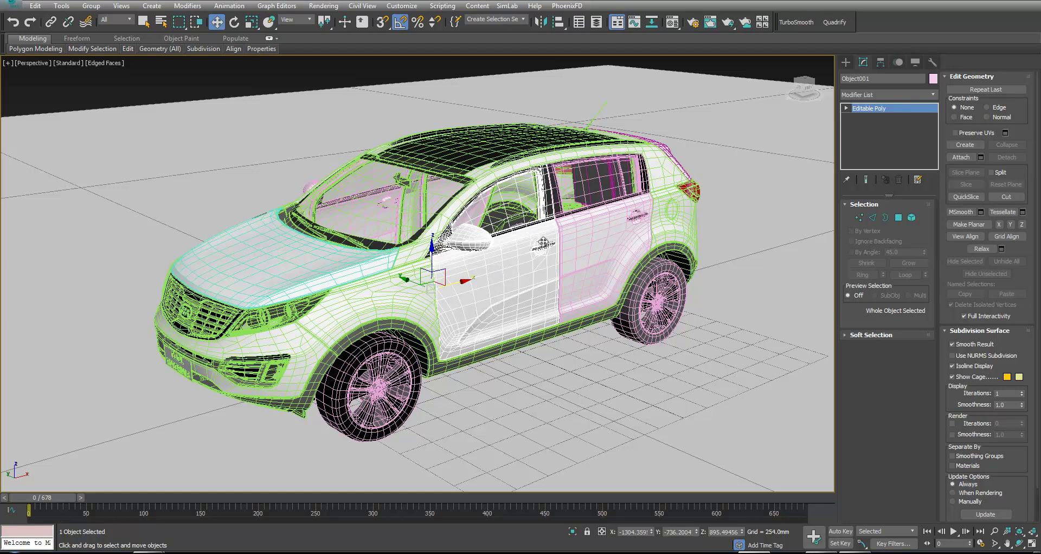
{"action": "middle_click_drag", "start_coordinate": [455, 290], "coordinate": [427, 312], "text": "alt"}
{"action": "key", "text": "e"}
{"action": "mouse_move", "coordinate": [427, 313]}
{"action": "left_mouse_down"}
{"action": "mouse_move", "coordinate": [373, 323]}
{"action": "mouse_move", "coordinate": [426, 317]}
{"action": "left_mouse_up"}
{"action": "middle_click_drag", "start_coordinate": [426, 317], "coordinate": [433, 296], "text": "alt"}
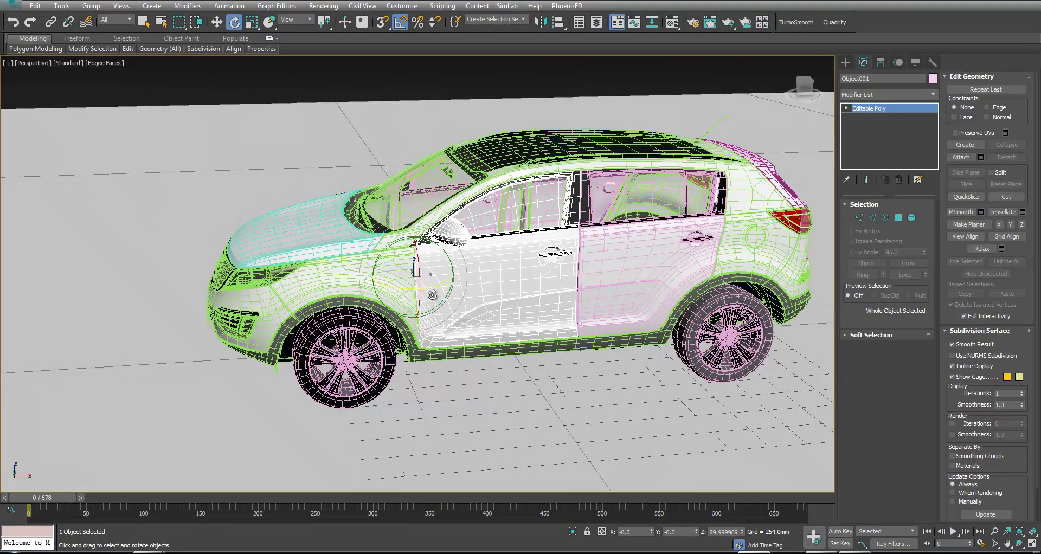
Try rotating the left rear door about its hinge pivot to test how it opens.
{"action": "left_click", "coordinate": [596, 274]}
{"action": "middle_click_drag", "start_coordinate": [596, 274], "coordinate": [528, 298], "text": "alt"}
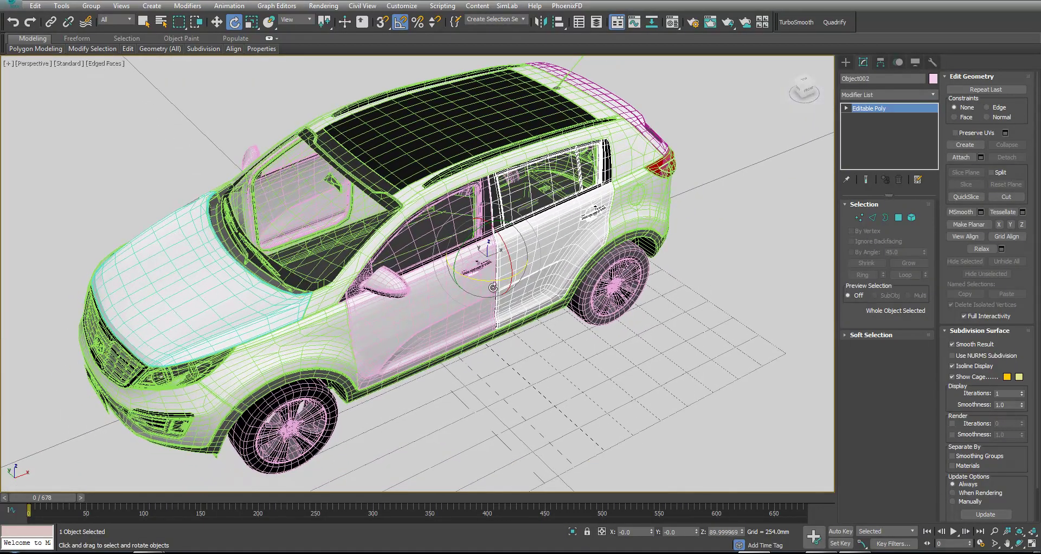
{"action": "left_click_drag", "start_coordinate": [492, 283], "coordinate": [493, 311]}
{"action": "middle_click_drag", "start_coordinate": [493, 311], "coordinate": [622, 219], "text": "alt"}
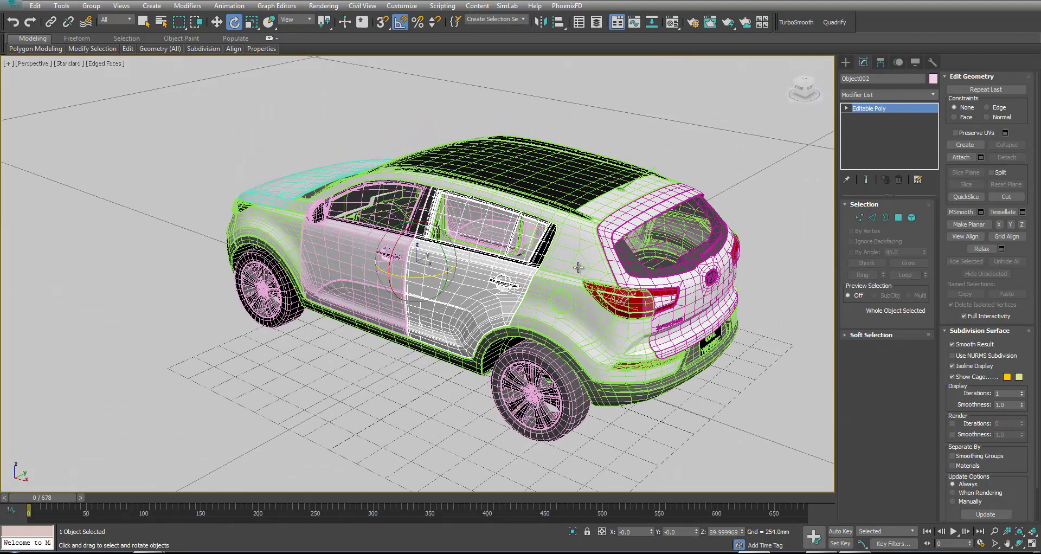
Try rotating the tailgate about its upper hinge pivot to test how it opens.
{"action": "left_click", "coordinate": [621, 220]}
{"action": "left_click_drag", "start_coordinate": [622, 220], "coordinate": [762, 152]}
{"action": "middle_click_drag", "start_coordinate": [759, 147], "coordinate": [677, 218]}
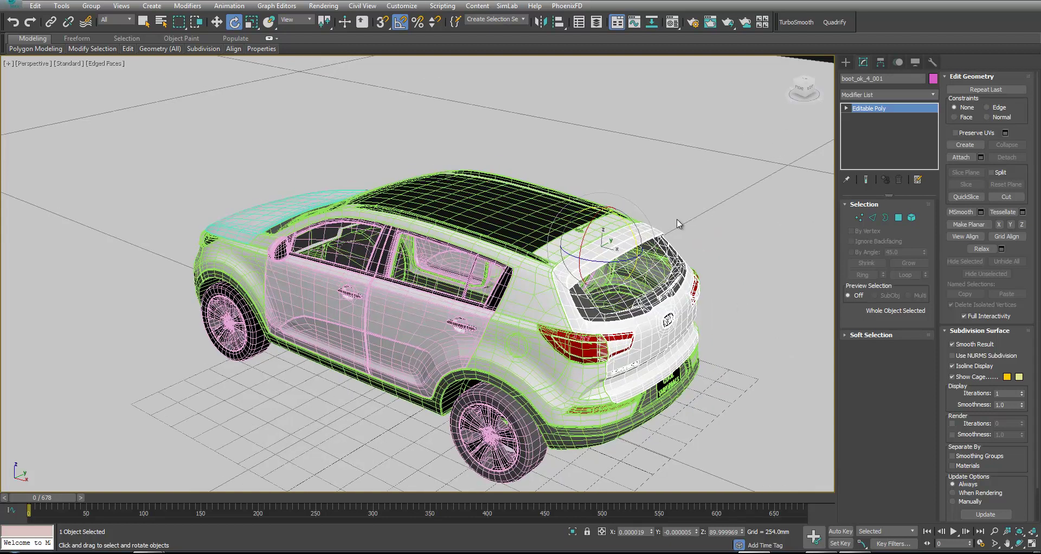
{"action": "left_click_drag", "start_coordinate": [629, 233], "coordinate": [662, 213]}
{"action": "middle_click_drag", "start_coordinate": [662, 213], "coordinate": [434, 260], "text": "alt"}
Check the right rear door and tailgate as separate objects, and try rotating the bonnet about its rear pivot.
{"action": "left_click", "coordinate": [506, 303]}
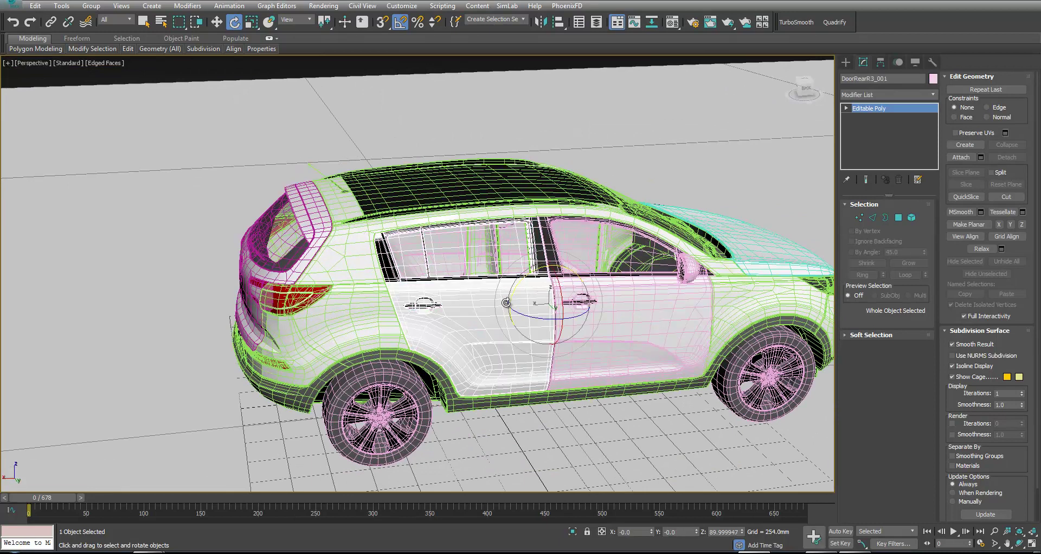
{"action": "left_click", "coordinate": [318, 213]}
{"action": "middle_click_drag", "start_coordinate": [320, 244], "coordinate": [367, 206], "text": "alt"}
{"action": "left_click", "coordinate": [578, 254]}
{"action": "mouse_move", "coordinate": [582, 222]}
{"action": "left_mouse_down"}
{"action": "mouse_move", "coordinate": [588, 179]}
{"action": "mouse_move", "coordinate": [594, 212]}
{"action": "left_mouse_up"}
{"action": "middle_click_drag", "start_coordinate": [594, 212], "coordinate": [575, 321], "text": "alt"}
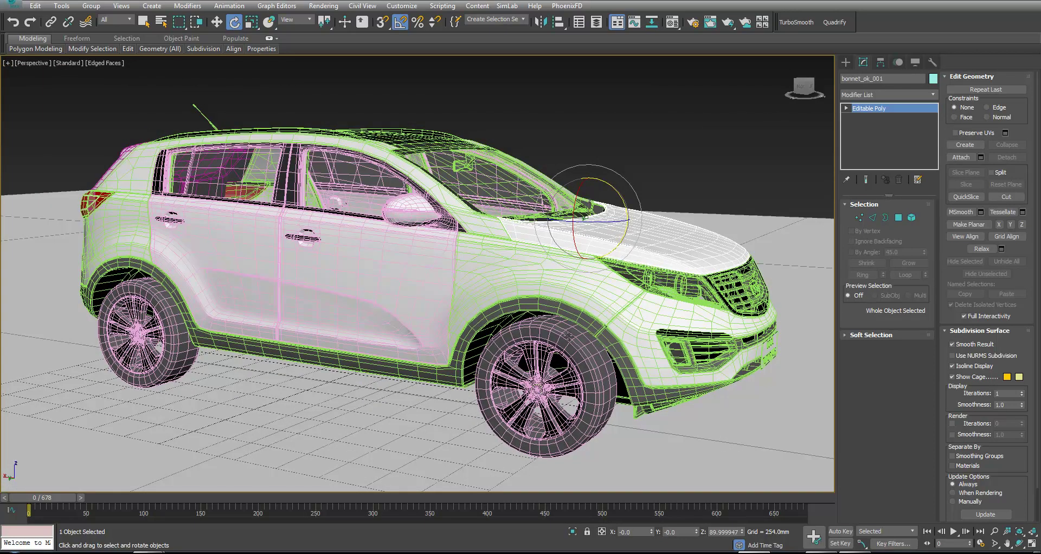
Select the right front and right rear wheels in turn to check that they are separate objects.
{"action": "left_click", "coordinate": [572, 334]}
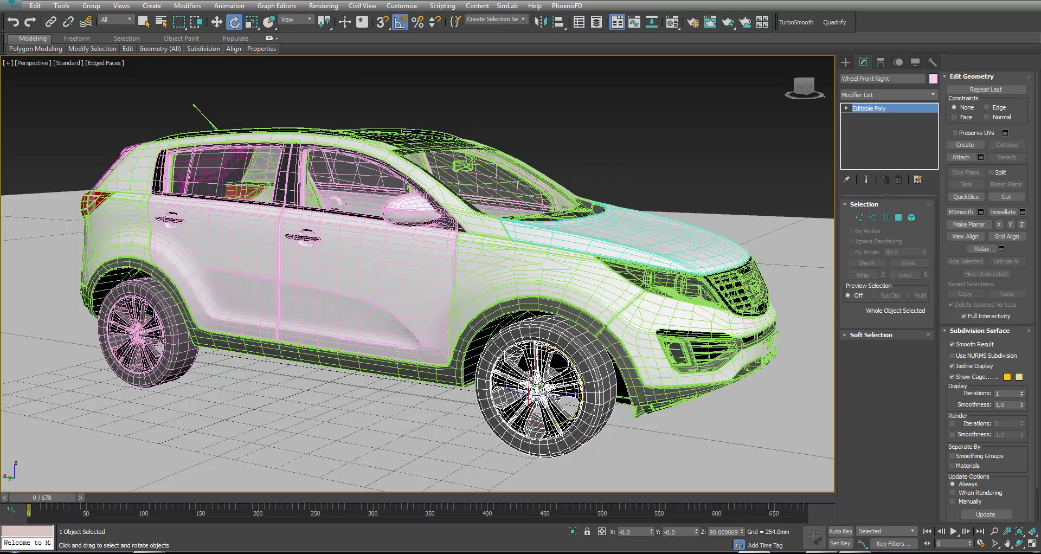
{"action": "left_click", "coordinate": [152, 337]}
{"action": "left_click", "coordinate": [576, 350]}
{"action": "middle_click_drag", "start_coordinate": [591, 347], "coordinate": [253, 304], "text": "alt"}
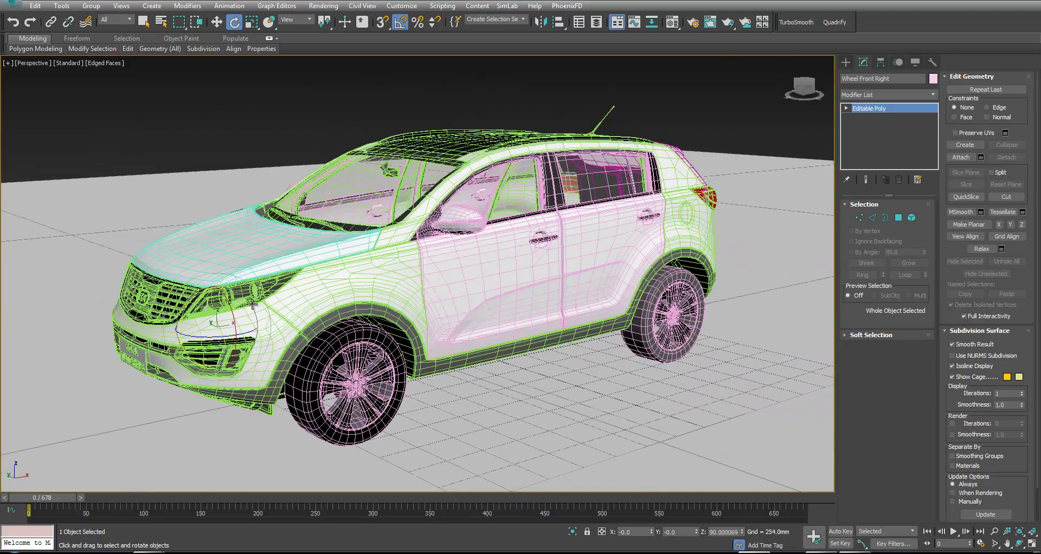
Try moving the car body straight up away from the doors and wheels, and undo the move.
{"action": "left_click", "coordinate": [347, 293]}
{"action": "scroll", "coordinate": [347, 293], "scroll_direction": "down", "scroll_amount": 3}
{"action": "key", "text": "w"}
{"action": "left_click_drag", "start_coordinate": [413, 312], "coordinate": [485, 106]}
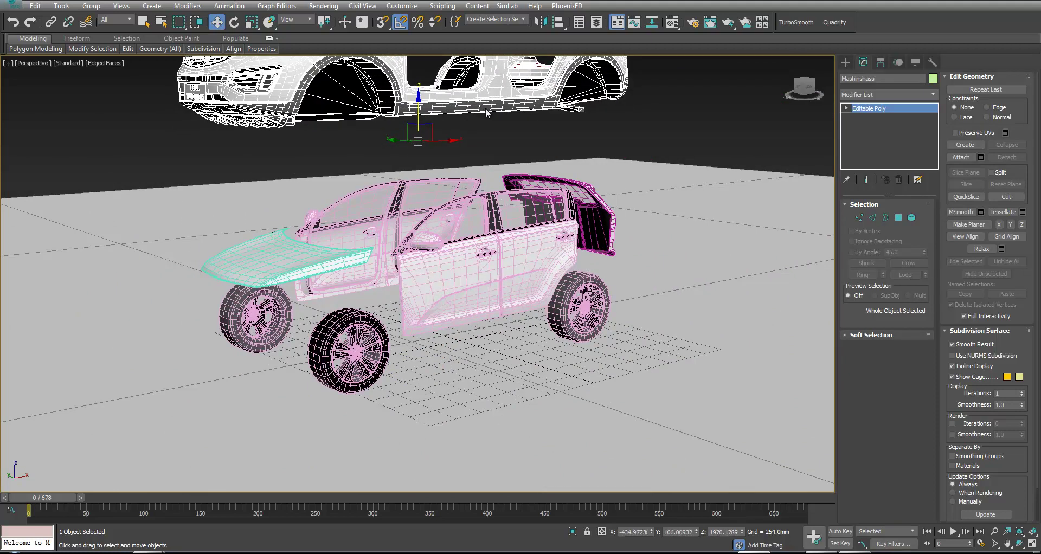
{"action": "key", "text": "ctrl+z"}
Isolate the car body, rename it Main Chassis and exit the isolation.
{"action": "right_click", "coordinate": [469, 221]}
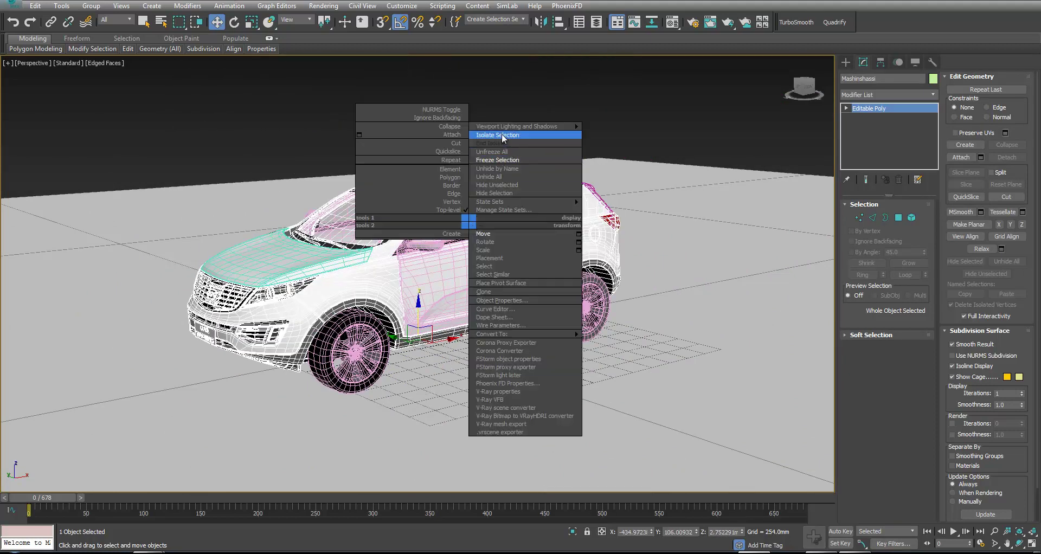
{"action": "left_click", "coordinate": [502, 136]}
{"action": "mouse_move", "coordinate": [475, 260]}
{"action": "middle_mouse_down", "text": "alt"}
{"action": "mouse_move", "coordinate": [256, 262]}
{"action": "mouse_move", "coordinate": [315, 239]}
{"action": "mouse_move", "coordinate": [380, 260]}
{"action": "mouse_move", "coordinate": [487, 269]}
{"action": "mouse_move", "coordinate": [469, 289]}
{"action": "mouse_move", "coordinate": [468, 270]}
{"action": "middle_mouse_up", "text": "alt"}
{"action": "left_click", "coordinate": [887, 77]}
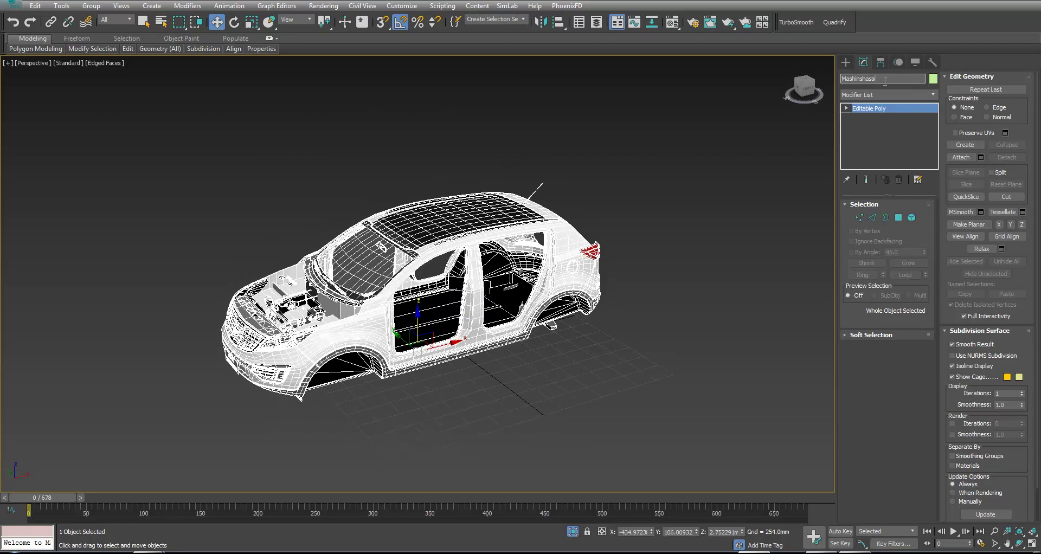
{"action": "type", "text": "Main Chassis"}
{"action": "key", "text": "Return"}
{"action": "right_click", "coordinate": [692, 186]}
{"action": "left_click", "coordinate": [730, 102]}
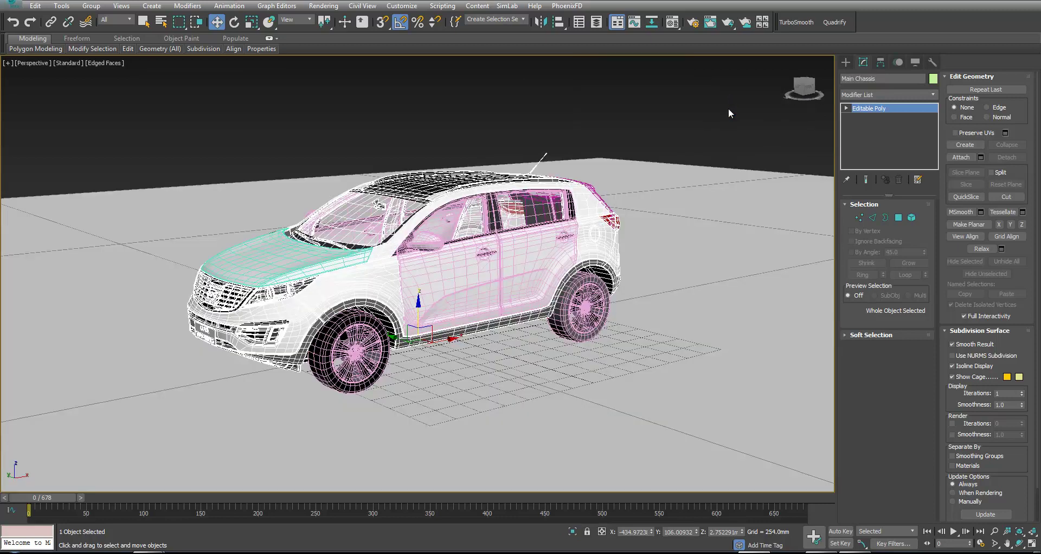
Rename the left front door as DoorLeftFront.
{"action": "left_click", "coordinate": [483, 282]}
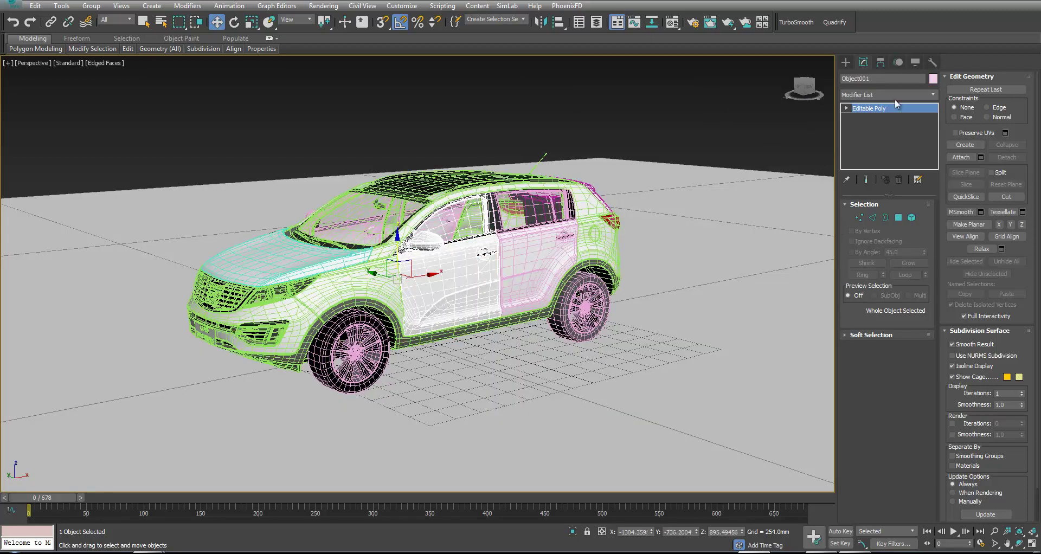
{"action": "left_click", "coordinate": [900, 79]}
{"action": "type", "text": "Fron"}
{"action": "key", "text": "BackSpace"}
{"action": "key", "text": "BackSpace"}
{"action": "key", "text": "BackSpace"}
{"action": "type", "text": "Door"}
{"action": "type", "text": "Left"}
{"action": "type", "text": "Front"}
Rename the left rear door as DoorLeftBack.
{"action": "left_click", "coordinate": [526, 247]}
{"action": "left_click", "coordinate": [903, 79]}
{"action": "type", "text": "DoorLeftBack"}
{"action": "key", "text": "Return"}
Rename the right rear door as DoorRightBack.
{"action": "middle_click_drag", "start_coordinate": [540, 191], "coordinate": [362, 257], "text": "alt"}
{"action": "left_click", "coordinate": [485, 344]}
{"action": "left_click", "coordinate": [893, 78]}
{"action": "type", "text": "D"}
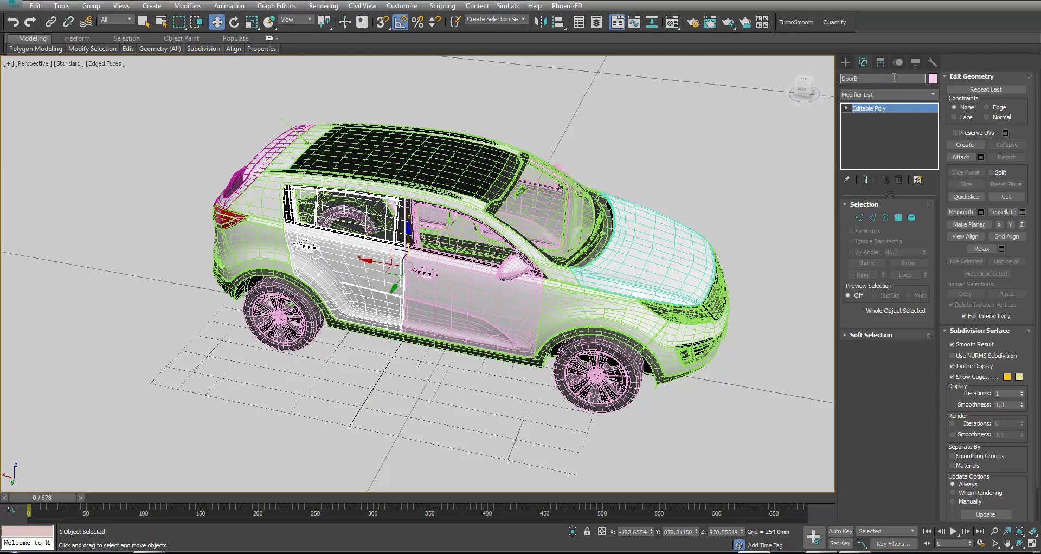
{"action": "type", "text": "oorRightBack"}
{"action": "key", "text": "Return"}
Rename the right front door with a name in the same pattern, beginning with DoorRight.
{"action": "left_click", "coordinate": [484, 291]}
{"action": "left_click", "coordinate": [872, 80]}
{"action": "type", "text": "D"}
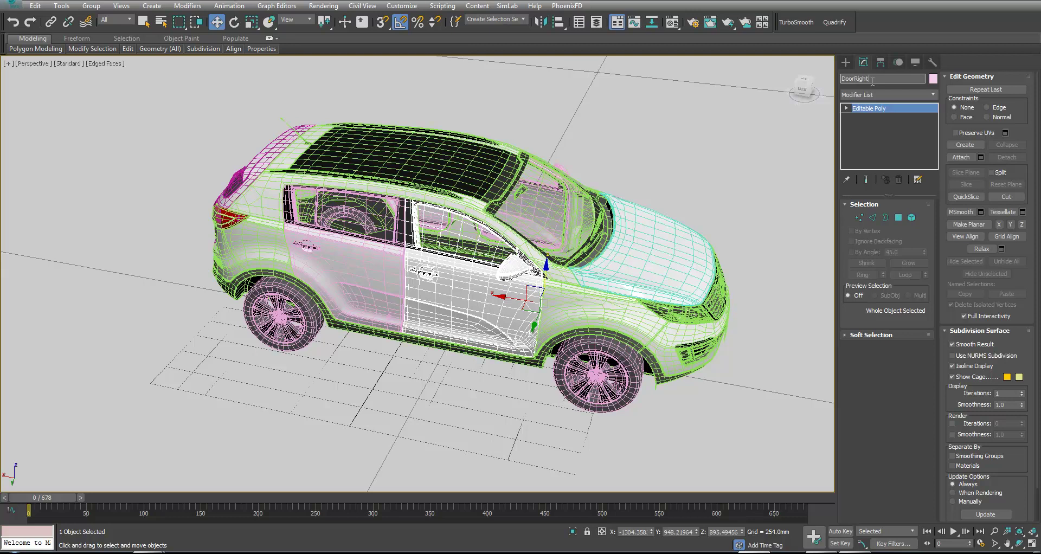
{"action": "key", "text": "Return"}
Rename the bonnet as Front.
{"action": "left_click", "coordinate": [646, 261]}
{"action": "double_click", "coordinate": [915, 76]}
{"action": "type", "text": "Front"}
{"action": "key", "text": "Return"}
Rename the tailgate as BackDoor.
{"action": "left_click", "coordinate": [275, 148]}
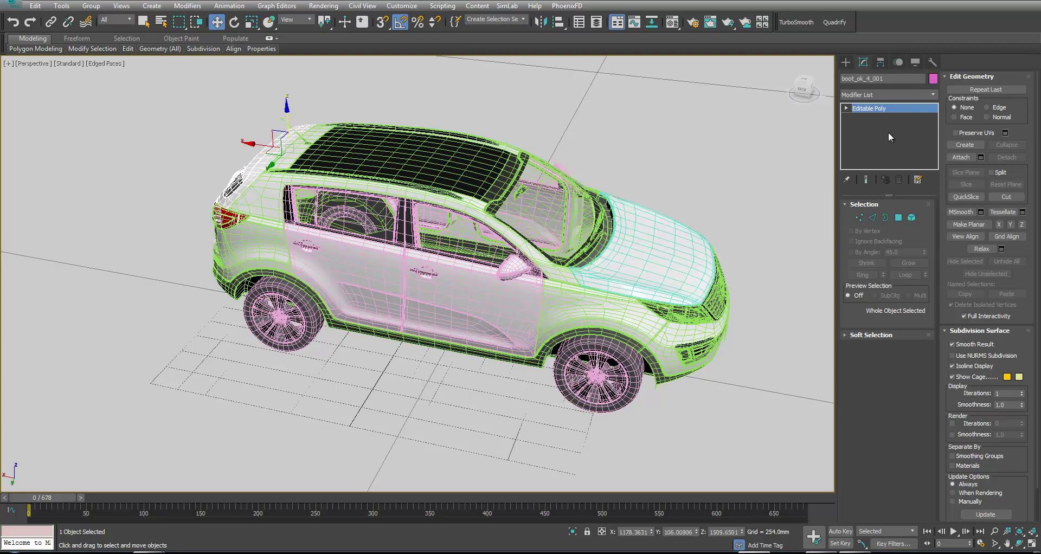
{"action": "double_click", "coordinate": [886, 78]}
{"action": "type", "text": "BackDoor"}
{"action": "key", "text": "Return"}
Check the right front wheel's name and the set of parts making up the whole car, leaving nothing selected.
{"action": "left_click", "coordinate": [627, 367]}
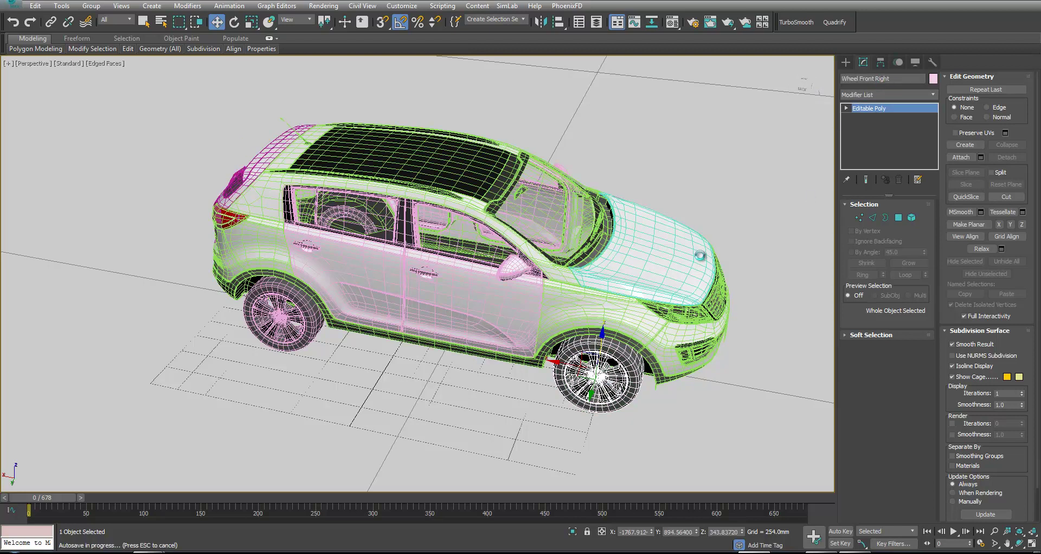
{"action": "middle_click_drag", "start_coordinate": [714, 286], "coordinate": [323, 228], "text": "alt"}
{"action": "left_click", "coordinate": [472, 285]}
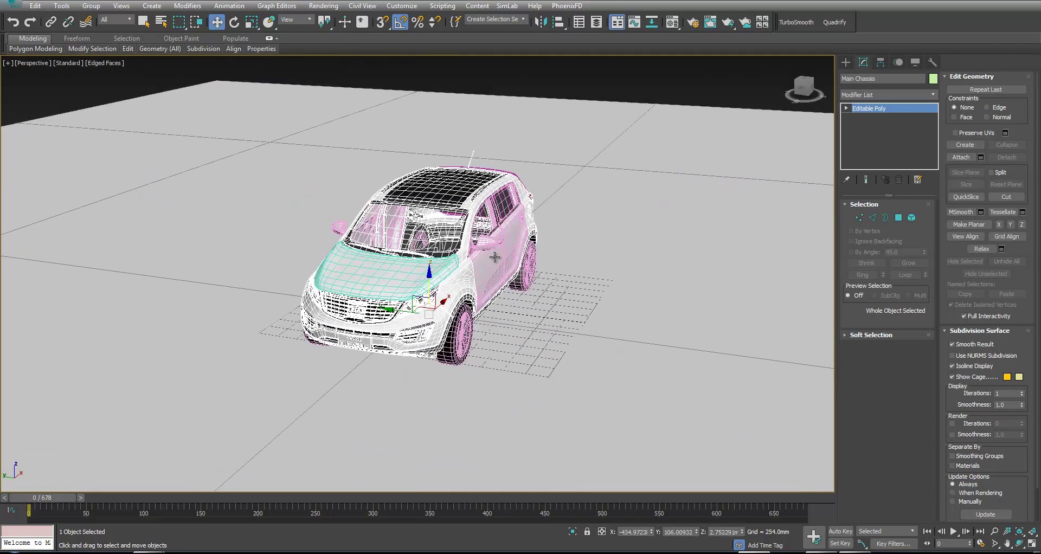
{"action": "left_click_drag", "start_coordinate": [293, 138], "coordinate": [589, 406]}
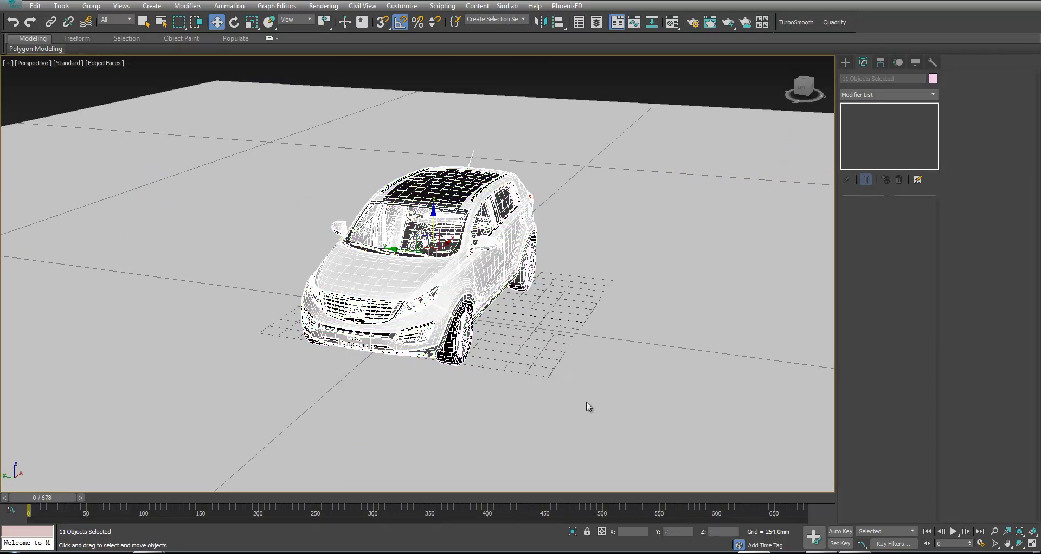
{"action": "left_click", "coordinate": [602, 371]}
{"action": "middle_click_drag", "start_coordinate": [603, 371], "coordinate": [408, 344], "text": "alt"}
{"action": "scroll", "coordinate": [450, 337], "scroll_direction": "up", "scroll_amount": 4}
{"action": "middle_click_drag", "start_coordinate": [514, 361], "coordinate": [450, 340]}
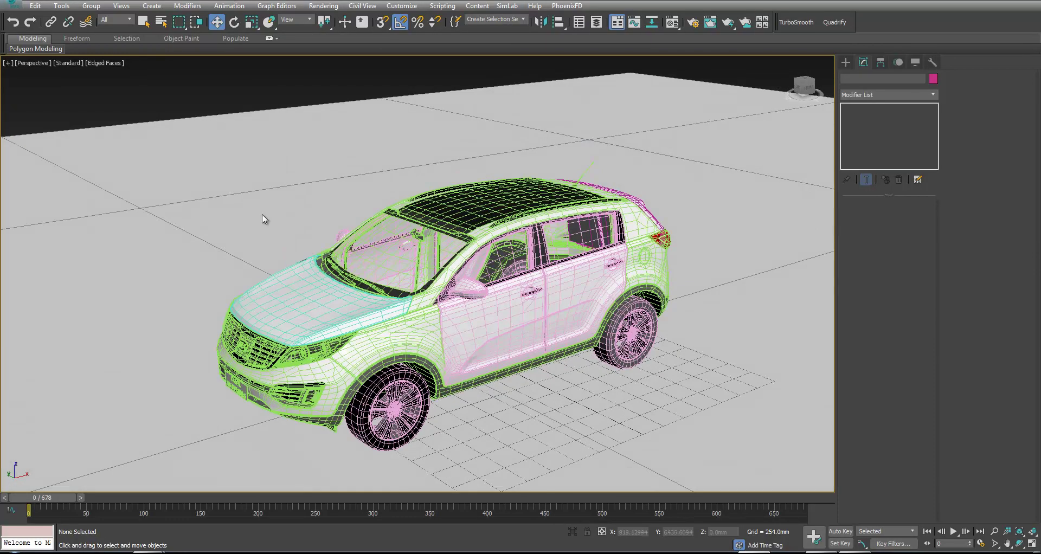
Display the polygon and vertex statistics in the perspective view and examine the car's mesh density.
{"action": "key", "text": "7"}
{"action": "scroll", "coordinate": [447, 305], "scroll_direction": "up", "scroll_amount": 2}
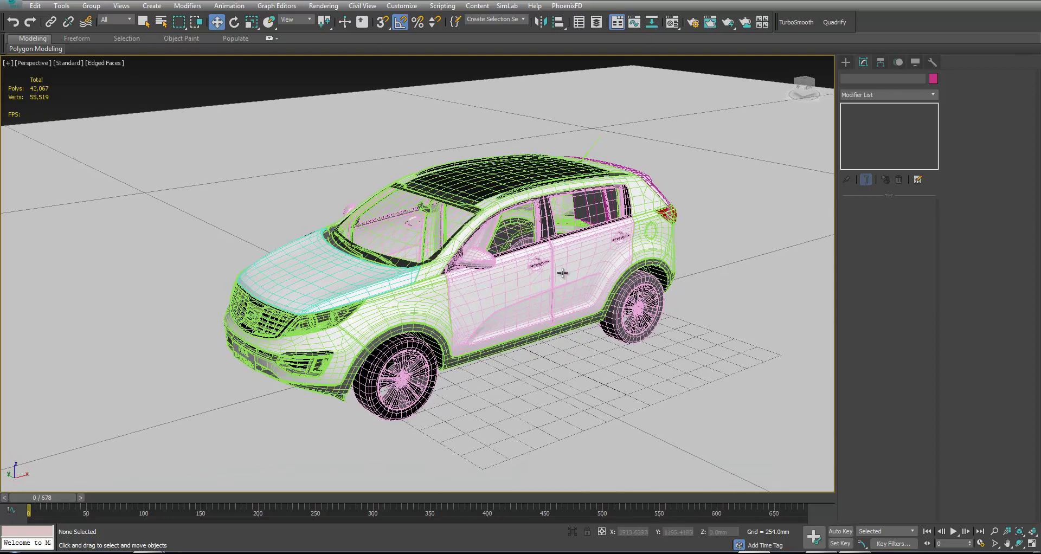
{"action": "middle_click_drag", "start_coordinate": [530, 367], "coordinate": [524, 364]}
{"action": "scroll", "coordinate": [412, 293], "scroll_direction": "up", "scroll_amount": 3}
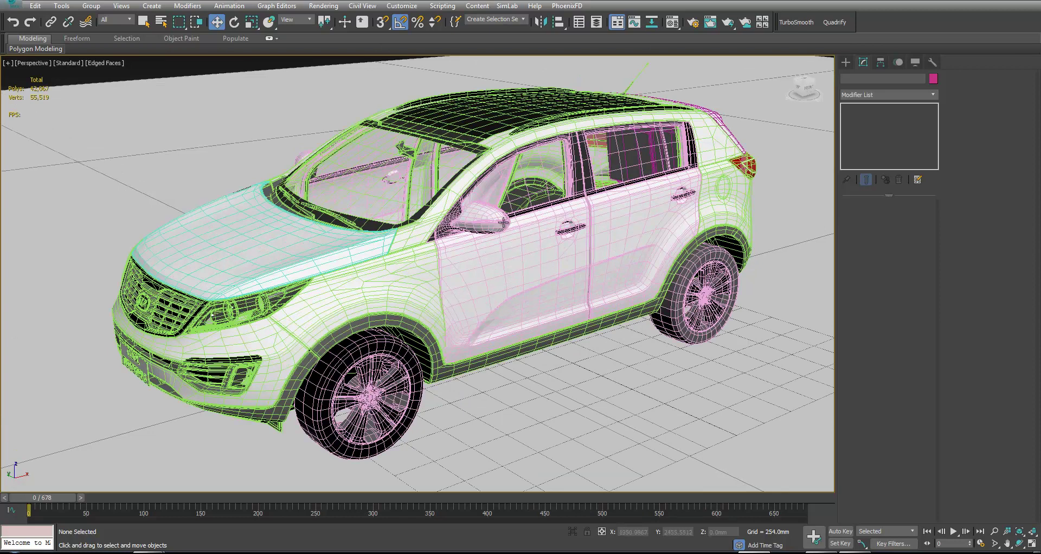
{"action": "scroll", "coordinate": [561, 350], "scroll_direction": "down", "scroll_amount": 4}
{"action": "middle_click_drag", "start_coordinate": [557, 340], "coordinate": [537, 326]}
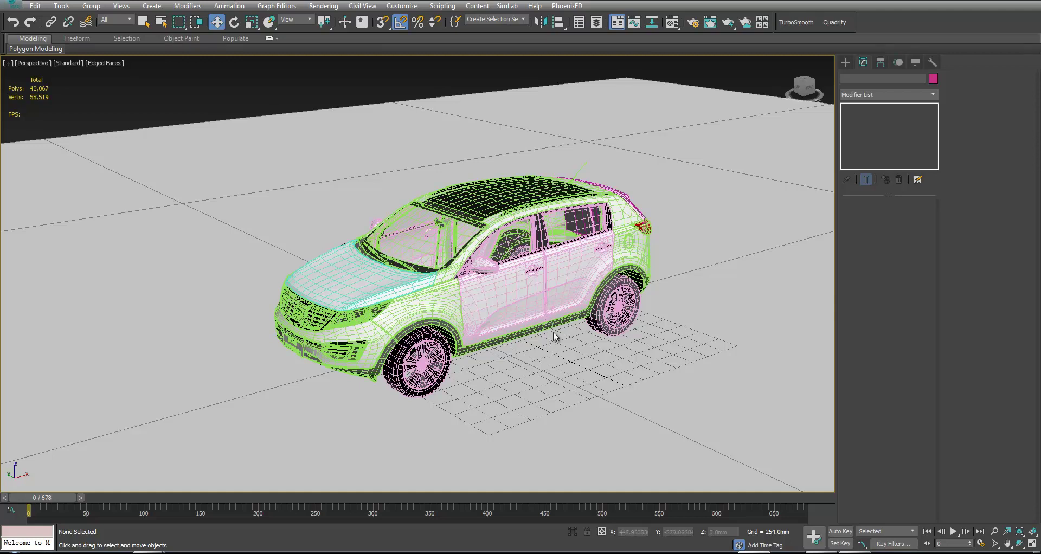
Show the car from its left side, restore the four-viewport layout and widen the front view.
{"action": "mouse_move", "coordinate": [563, 350]}
{"action": "middle_mouse_down", "text": "alt"}
{"action": "mouse_move", "coordinate": [521, 336]}
{"action": "mouse_move", "coordinate": [575, 339]}
{"action": "middle_mouse_up", "text": "alt"}
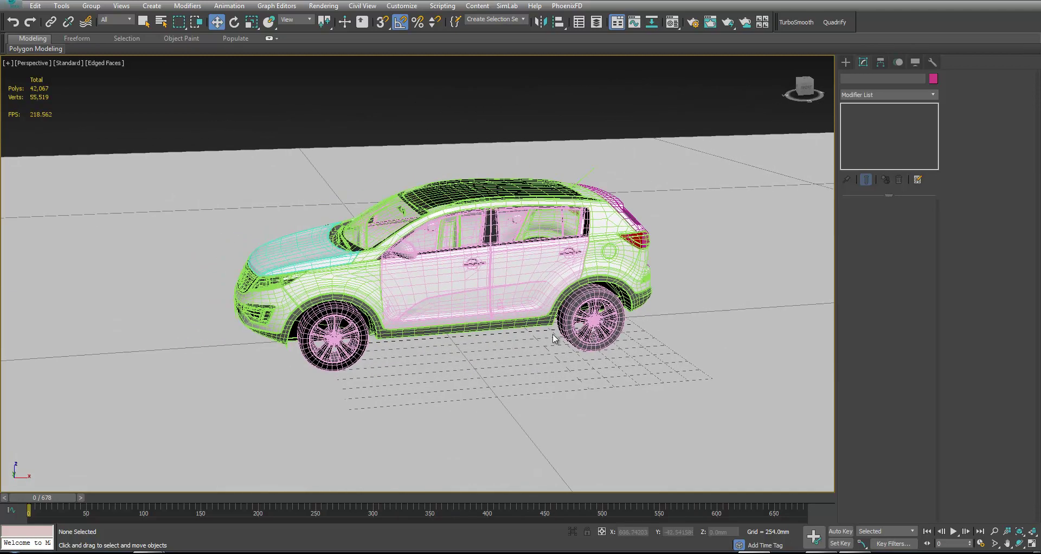
{"action": "key", "text": "alt+w"}
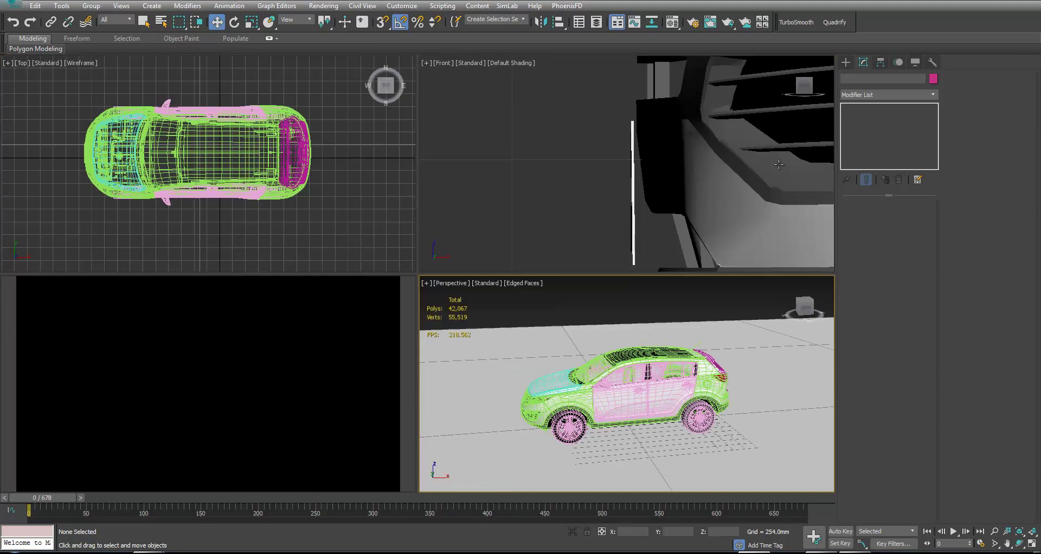
{"action": "scroll", "coordinate": [578, 210], "scroll_direction": "down", "scroll_amount": 2}
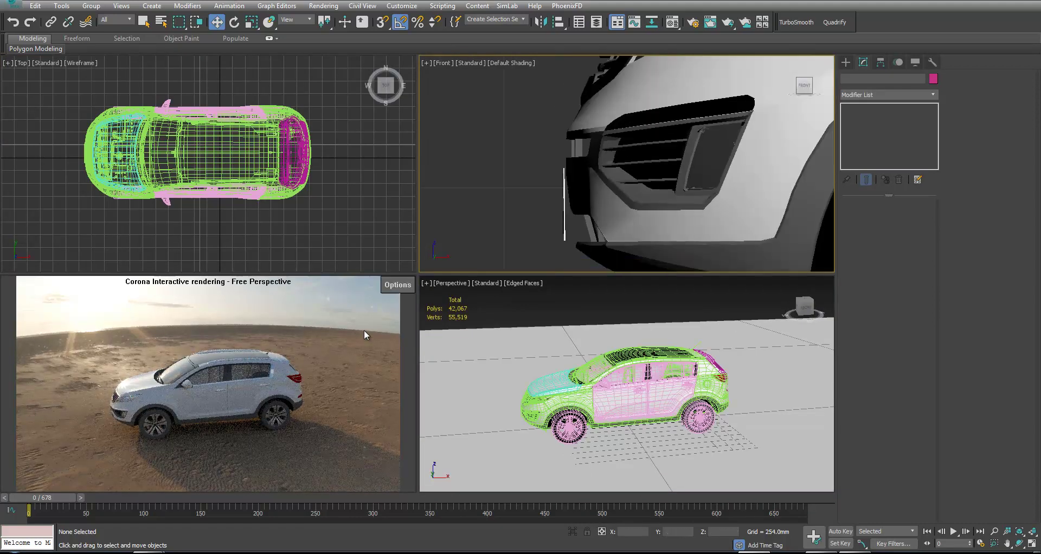
Stop the Corona interactive rendering and turn its viewport into the Left view, keeping the upper one as Front.
{"action": "left_click", "coordinate": [398, 285]}
{"action": "left_click", "coordinate": [420, 310]}
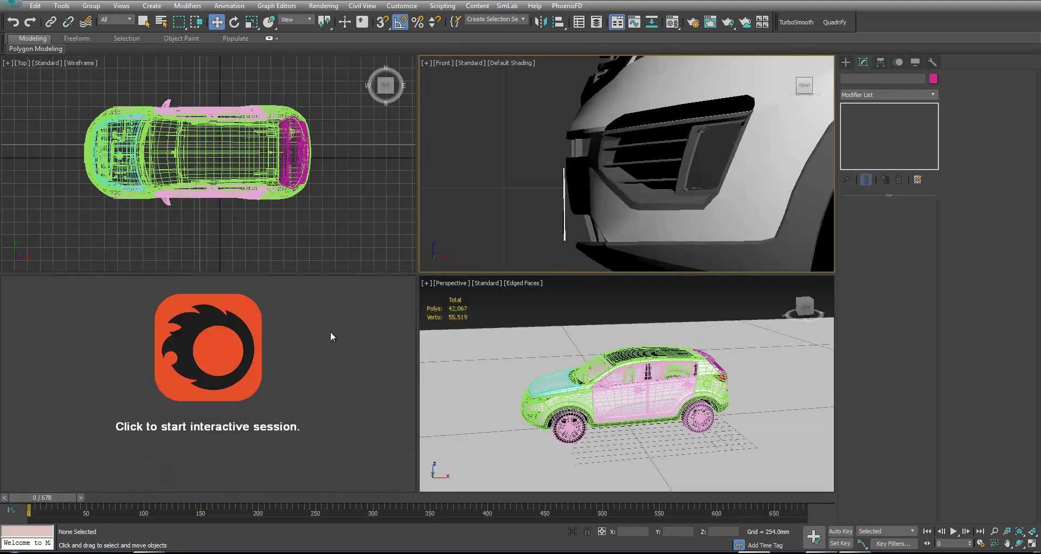
{"action": "key", "text": "l"}
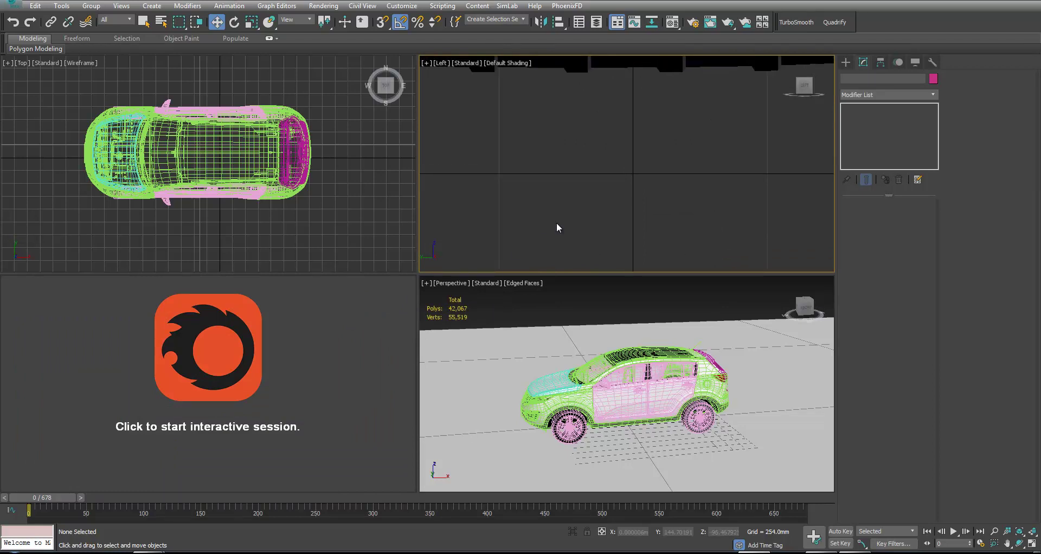
{"action": "key", "text": "f"}
{"action": "key", "text": "v"}
{"action": "left_click", "coordinate": [347, 426]}
{"action": "key", "text": "l"}
Draw a box over the car's side in the maximized front view, about 1560 mm long, 4378 mm wide and 813 mm high.
{"action": "scroll", "coordinate": [295, 436], "scroll_direction": "down", "scroll_amount": 3}
{"action": "middle_click_drag", "start_coordinate": [541, 199], "coordinate": [438, 224]}
{"action": "scroll", "coordinate": [438, 224], "scroll_direction": "down", "scroll_amount": 10}
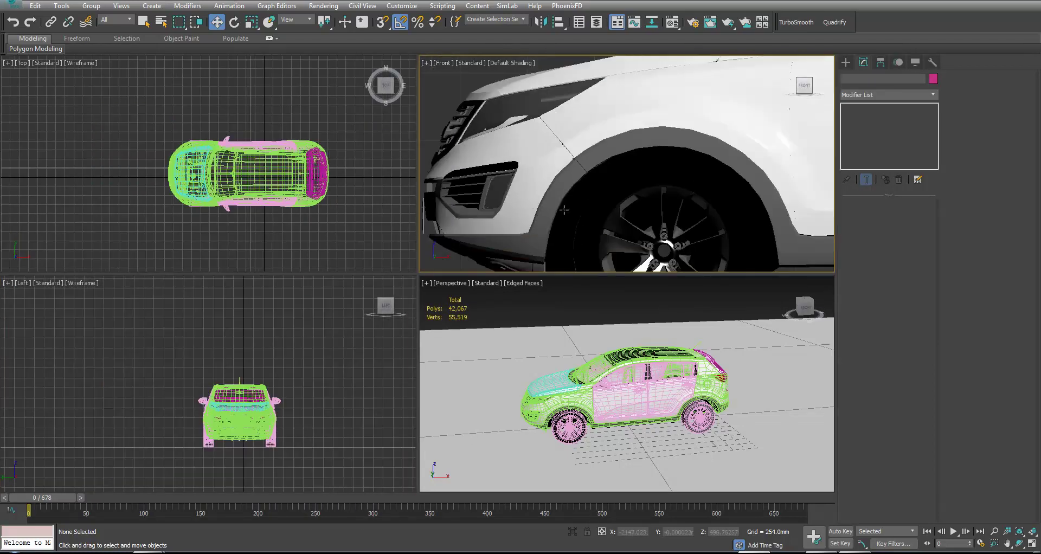
{"action": "key", "text": "alt+w"}
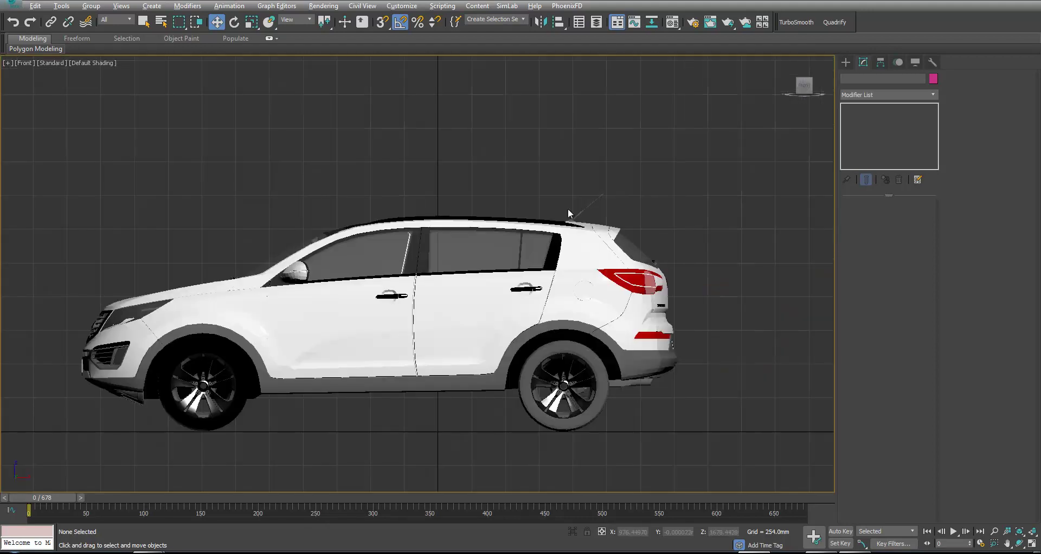
{"action": "middle_click_drag", "start_coordinate": [566, 208], "coordinate": [651, 166]}
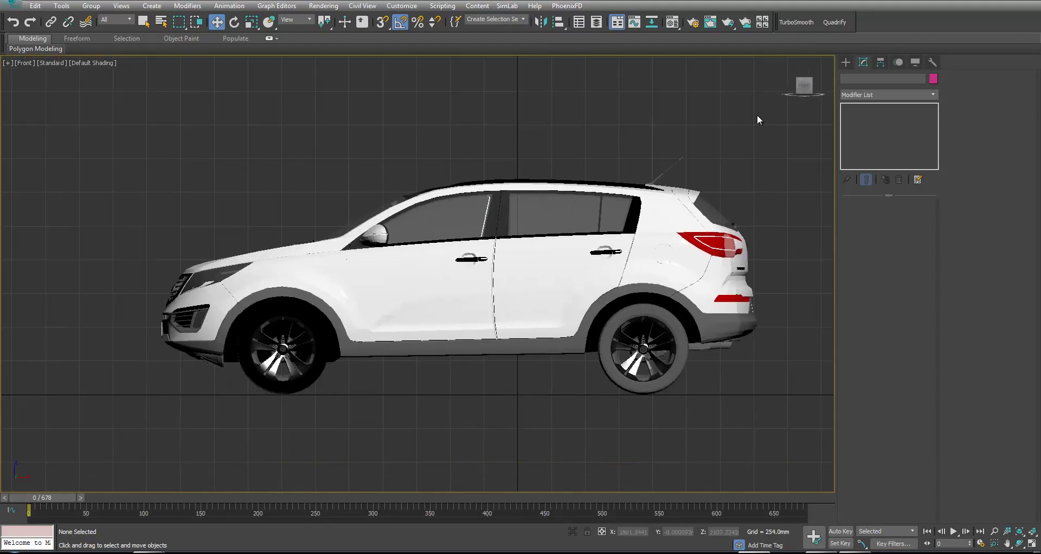
{"action": "left_click", "coordinate": [846, 64]}
{"action": "left_click", "coordinate": [889, 93]}
{"action": "left_click", "coordinate": [847, 79]}
{"action": "left_click", "coordinate": [865, 128]}
{"action": "middle_click_drag", "start_coordinate": [620, 237], "coordinate": [591, 237]}
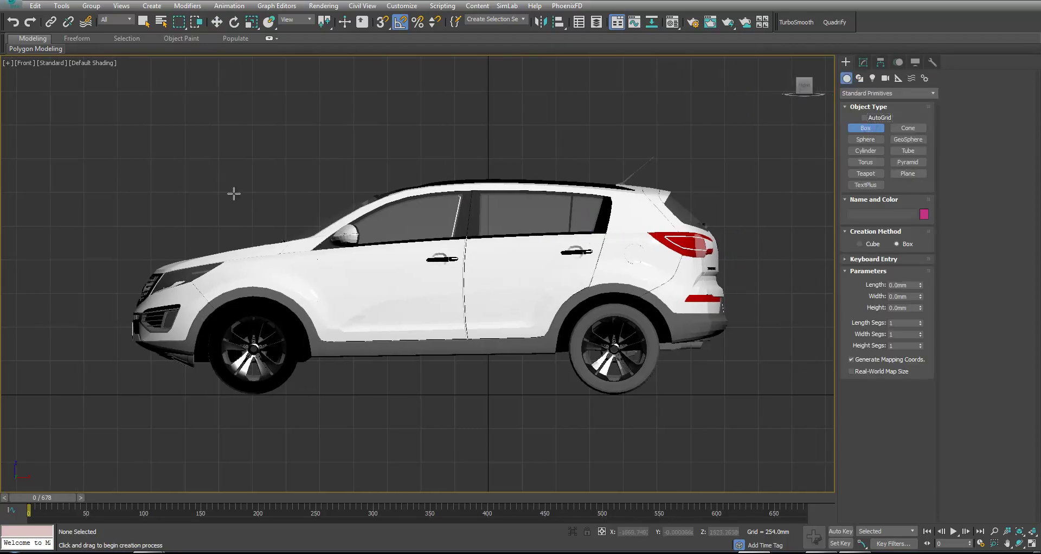
{"action": "left_click_drag", "start_coordinate": [142, 158], "coordinate": [724, 364]}
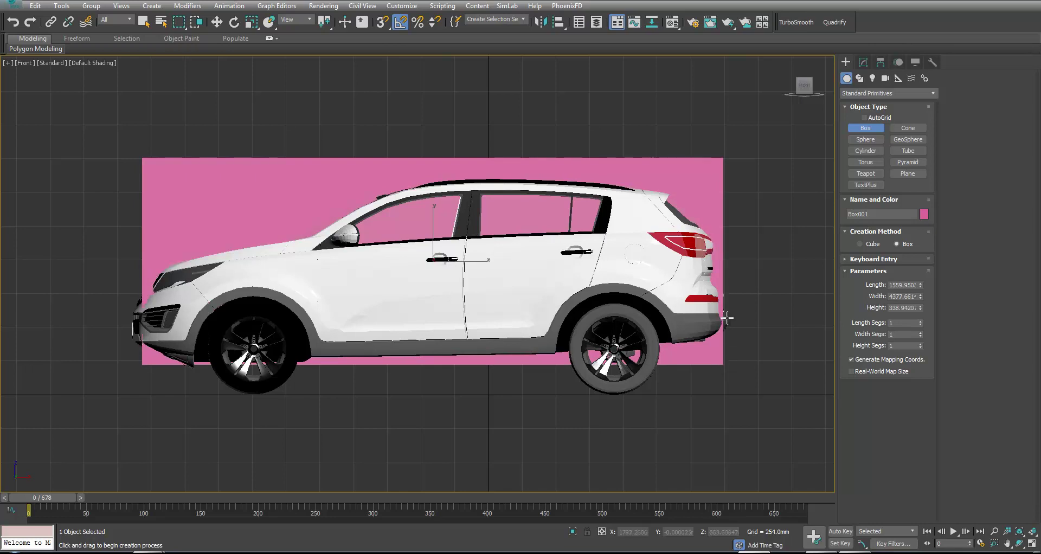
{"action": "right_click", "coordinate": [737, 257]}
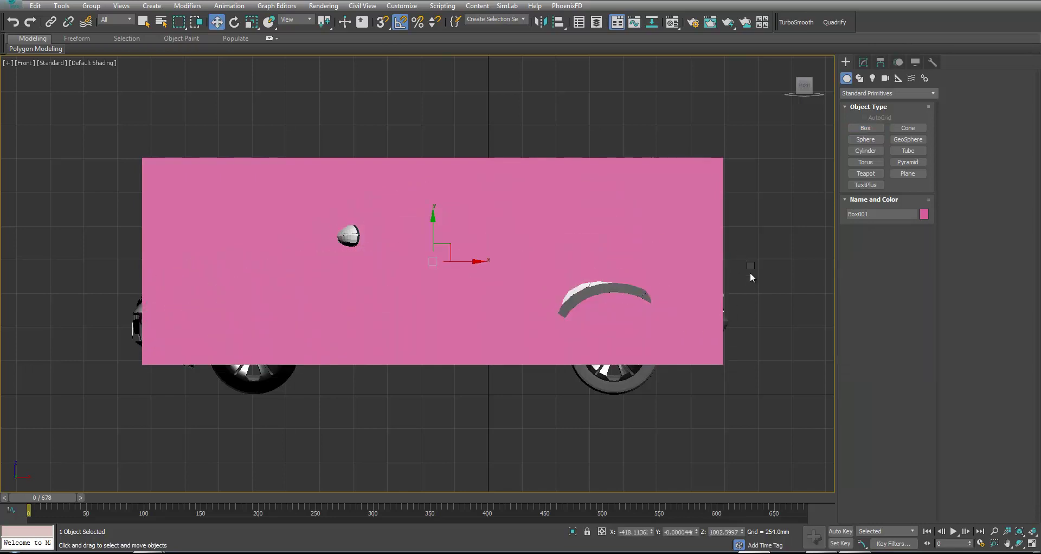
Give the box 3 length, 5 width and 3 height segments with edged faces shown, and convert it to an Editable Poly.
{"action": "right_click", "coordinate": [749, 272]}
{"action": "mouse_move", "coordinate": [841, 382]}
{"action": "left_click", "coordinate": [882, 391]}
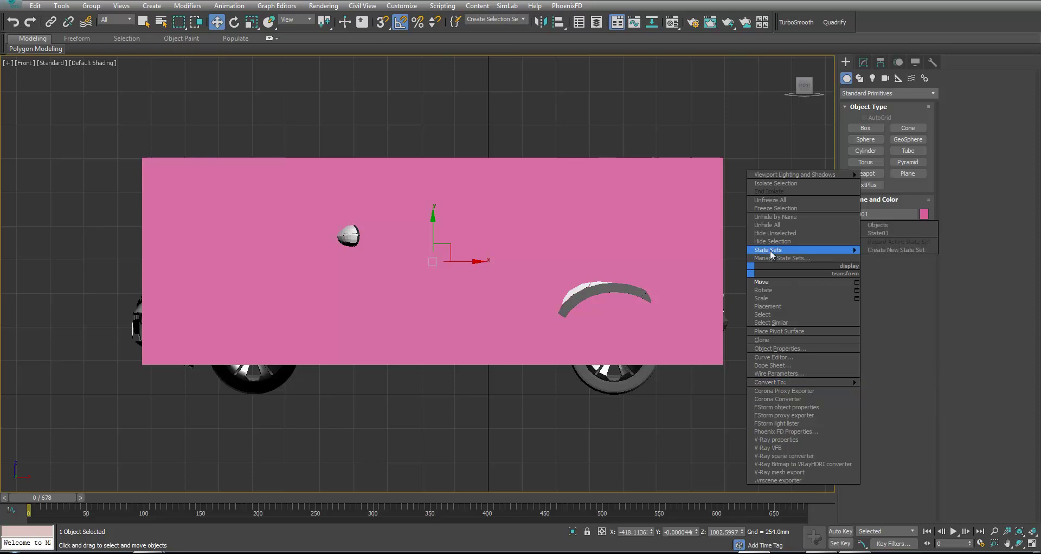
{"action": "key", "text": "F4"}
{"action": "left_click", "coordinate": [863, 62]}
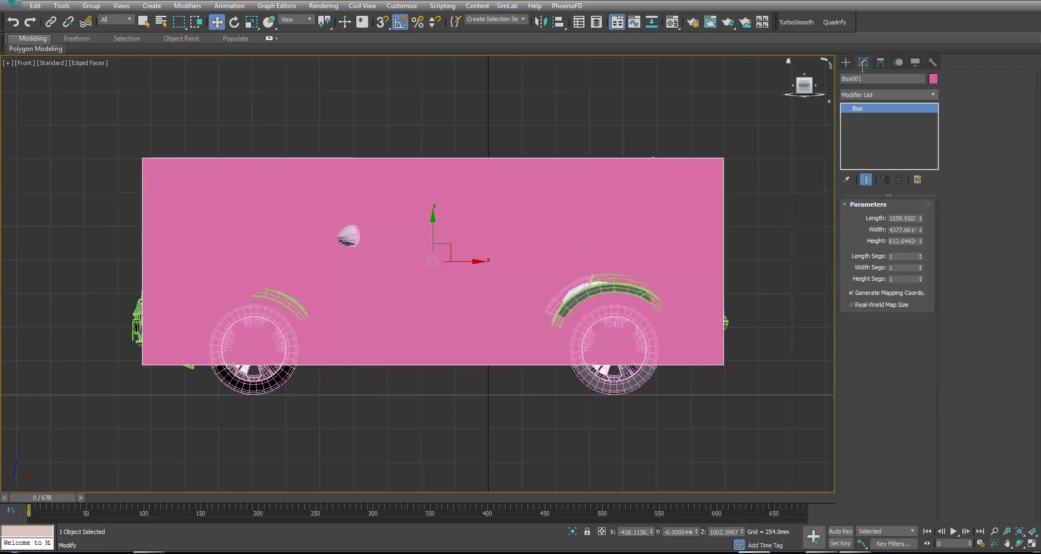
{"action": "double_click", "coordinate": [922, 254]}
{"action": "double_click", "coordinate": [921, 266]}
{"action": "double_click", "coordinate": [922, 266]}
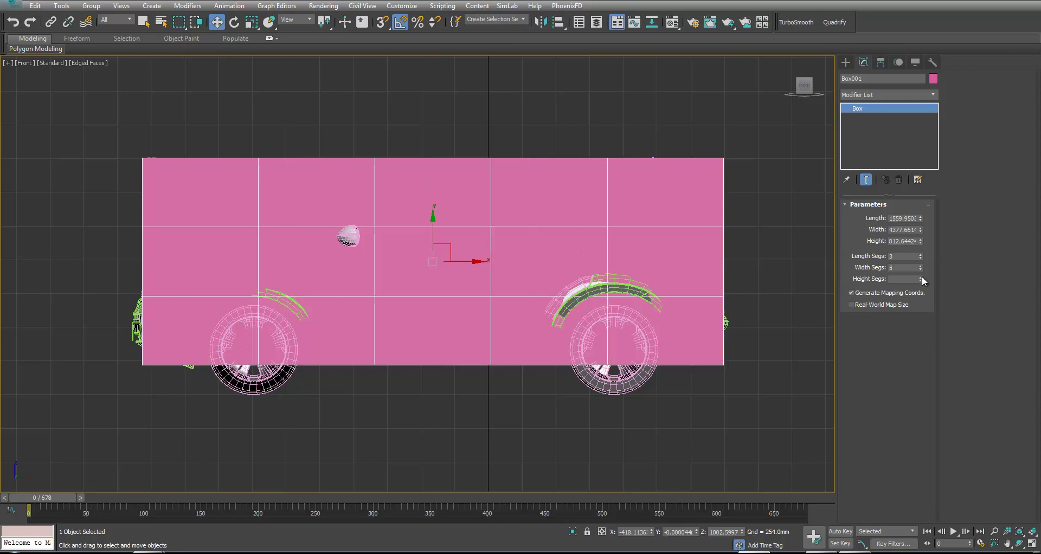
{"action": "right_click", "coordinate": [666, 215]}
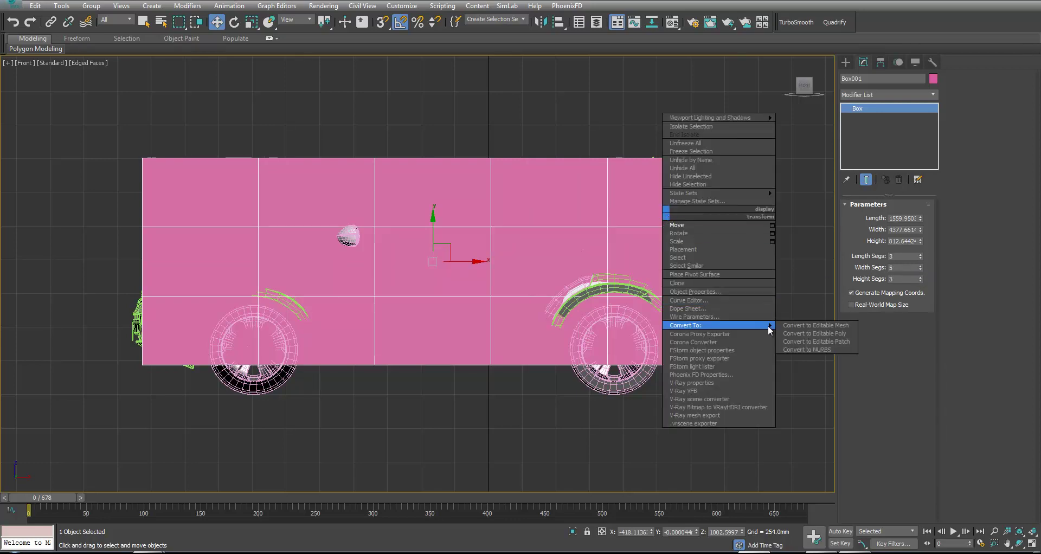
{"action": "left_click", "coordinate": [791, 332]}
Centre the box on the car in the top view, scale it to the car's width, and show the front view in wireframe.
{"action": "key", "text": "alt+w"}
{"action": "key", "text": "alt+w"}
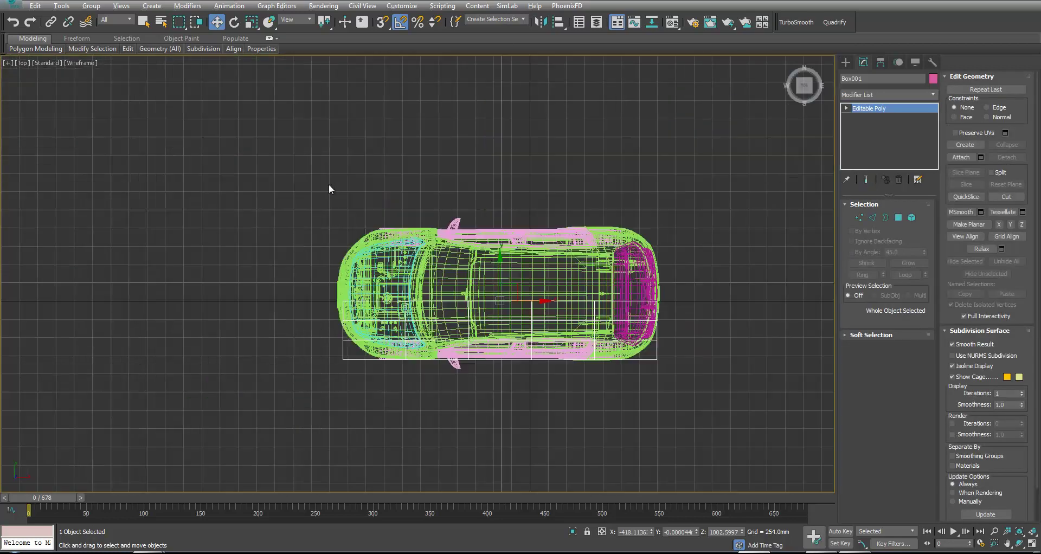
{"action": "mouse_move", "coordinate": [504, 270]}
{"action": "left_mouse_down"}
{"action": "mouse_move", "coordinate": [507, 147]}
{"action": "mouse_move", "coordinate": [517, 137]}
{"action": "left_mouse_up"}
{"action": "key", "text": "r"}
{"action": "key", "text": "alt+w"}
{"action": "left_click", "coordinate": [551, 162]}
{"action": "key", "text": "alt+w"}
{"action": "key", "text": "F3"}
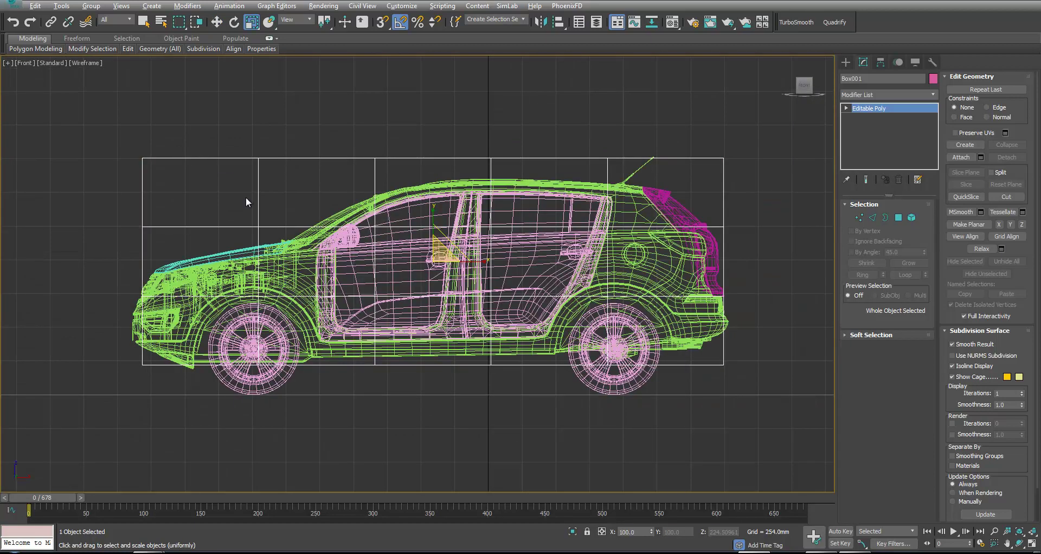
Move the box's lower front vertices onto the car's front bumper in the front view.
{"action": "middle_click_drag", "start_coordinate": [225, 203], "coordinate": [388, 174]}
{"action": "key", "text": "1"}
{"action": "left_click_drag", "start_coordinate": [323, 286], "coordinate": [322, 285]}
{"action": "scroll", "coordinate": [312, 265], "scroll_direction": "up", "scroll_amount": 5}
{"action": "key", "text": "w"}
{"action": "left_click_drag", "start_coordinate": [294, 239], "coordinate": [273, 367]}
{"action": "middle_click_drag", "start_coordinate": [320, 219], "coordinate": [320, 324]}
{"action": "scroll", "coordinate": [320, 324], "scroll_direction": "down", "scroll_amount": 3}
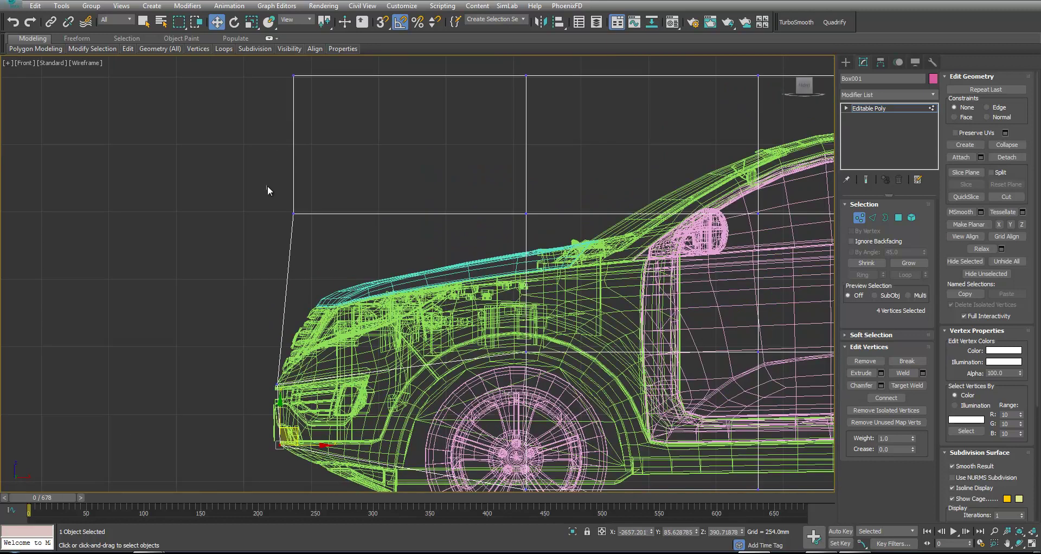
Move the box's upper front vertices onto the nose and pull the second column down to the bonnet and windscreen base.
{"action": "left_click_drag", "start_coordinate": [307, 326], "coordinate": [309, 325]}
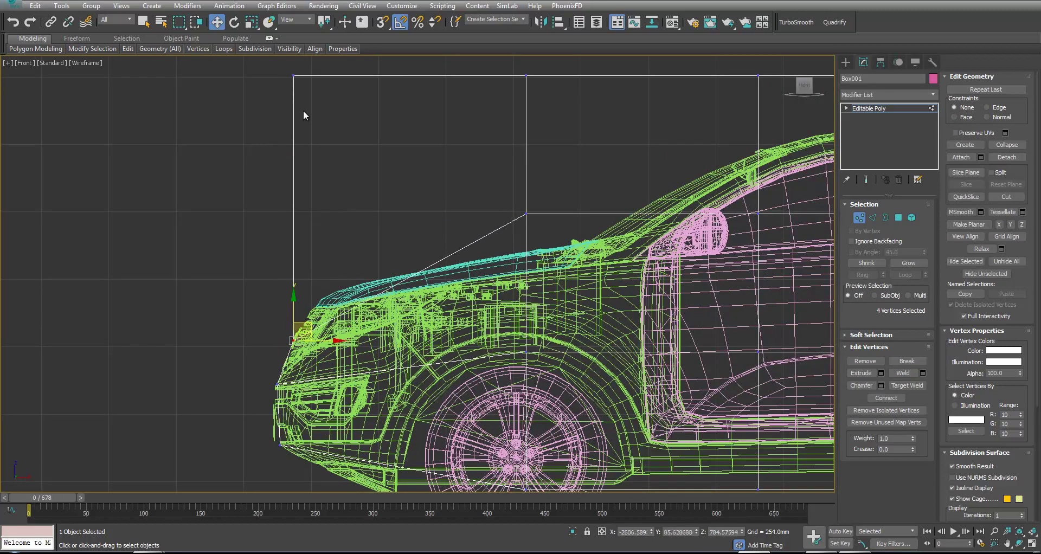
{"action": "left_click", "coordinate": [294, 75]}
{"action": "left_click_drag", "start_coordinate": [297, 72], "coordinate": [323, 293]}
{"action": "left_click_drag", "start_coordinate": [546, 249], "coordinate": [545, 247]}
{"action": "left_click_drag", "start_coordinate": [526, 214], "coordinate": [534, 363]}
{"action": "left_click_drag", "start_coordinate": [535, 343], "coordinate": [551, 387]}
{"action": "left_click_drag", "start_coordinate": [508, 70], "coordinate": [598, 248]}
Fit the box's remaining top vertices to the car's roofline from the windscreen to the rear spoiler.
{"action": "middle_click_drag", "start_coordinate": [598, 247], "coordinate": [256, 319]}
{"action": "left_click_drag", "start_coordinate": [439, 199], "coordinate": [663, 185]}
{"action": "middle_click_drag", "start_coordinate": [673, 192], "coordinate": [284, 185]}
{"action": "left_click_drag", "start_coordinate": [461, 94], "coordinate": [534, 170]}
{"action": "left_click_drag", "start_coordinate": [731, 167], "coordinate": [580, 181]}
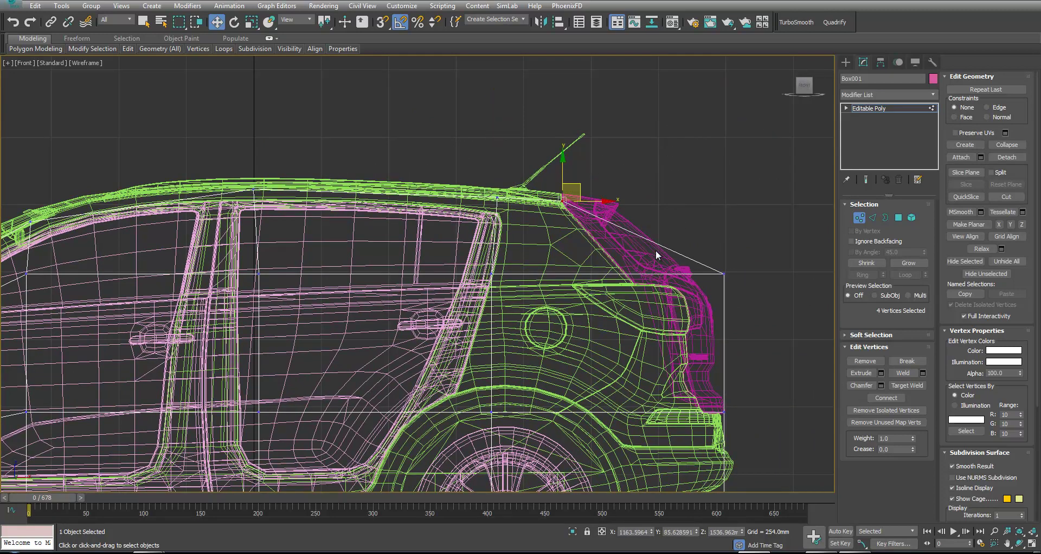
Fit the box's rear vertices to the tailgate and rear bumper, and raise the bottom vertices at the rear wheel.
{"action": "left_click_drag", "start_coordinate": [743, 299], "coordinate": [744, 300]}
{"action": "left_click_drag", "start_coordinate": [741, 262], "coordinate": [693, 282]}
{"action": "middle_click_drag", "start_coordinate": [708, 364], "coordinate": [685, 246]}
{"action": "left_click_drag", "start_coordinate": [687, 285], "coordinate": [712, 278]}
{"action": "left_click_drag", "start_coordinate": [684, 373], "coordinate": [727, 345]}
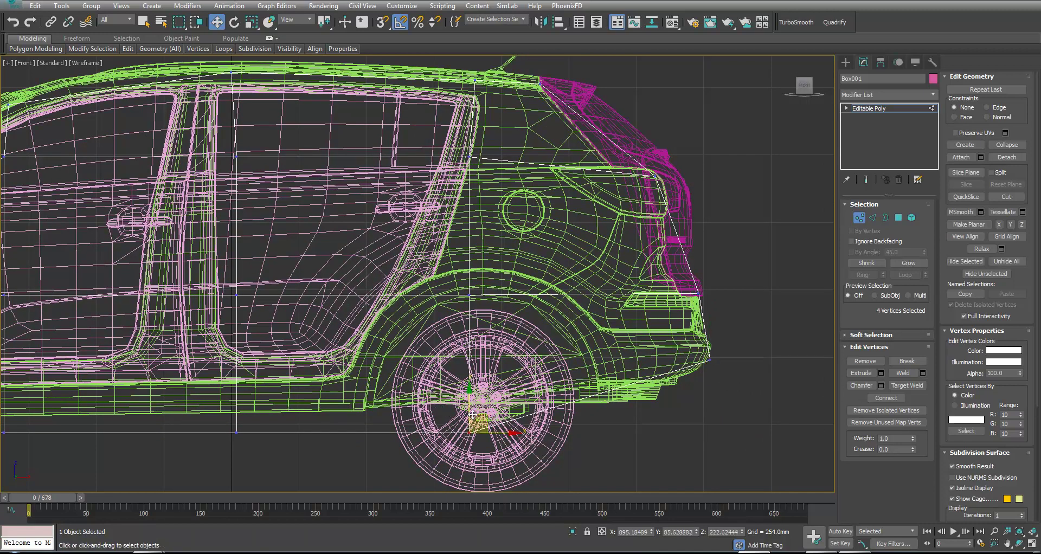
{"action": "left_click_drag", "start_coordinate": [488, 418], "coordinate": [675, 384]}
Reposition the box's inner side vertices to follow the rear quarter, the doors' waistline and the base of the bonnet.
{"action": "left_click_drag", "start_coordinate": [437, 263], "coordinate": [586, 290]}
{"action": "left_click_drag", "start_coordinate": [479, 183], "coordinate": [481, 184]}
{"action": "left_click_drag", "start_coordinate": [486, 141], "coordinate": [509, 158]}
{"action": "left_click_drag", "start_coordinate": [221, 135], "coordinate": [249, 169]}
{"action": "middle_click_drag", "start_coordinate": [227, 205], "coordinate": [514, 205]}
{"action": "left_click_drag", "start_coordinate": [295, 141], "coordinate": [308, 184]}
{"action": "middle_click_drag", "start_coordinate": [262, 199], "coordinate": [473, 199]}
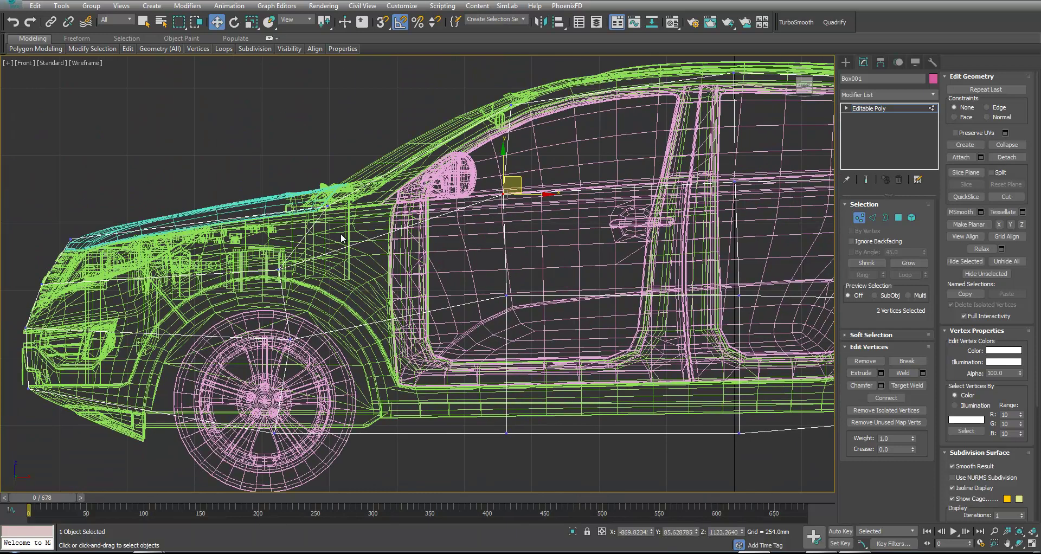
{"action": "left_click_drag", "start_coordinate": [273, 273], "coordinate": [328, 217]}
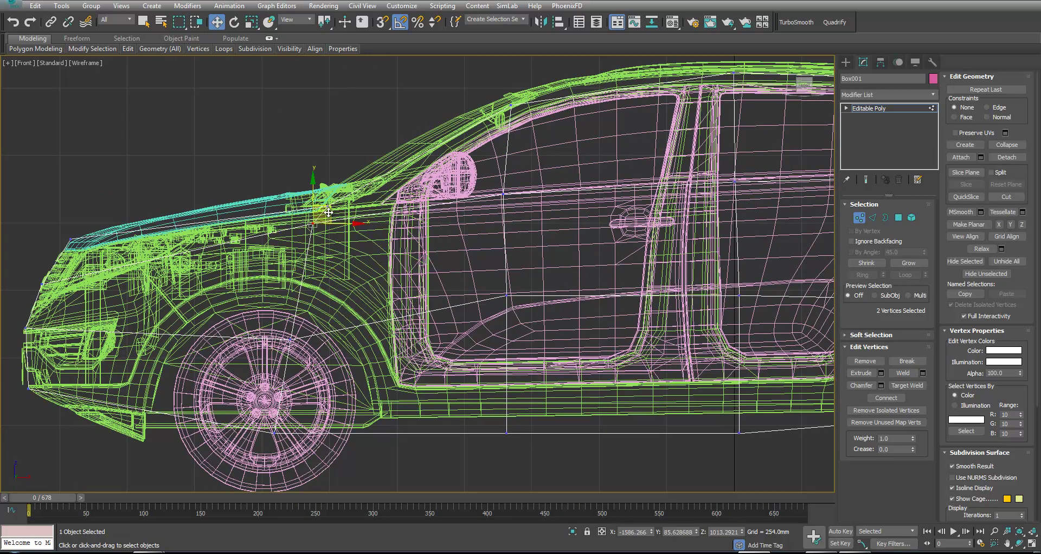
Raise the side vertices around the front wheel and align the box's bottom vertices with the car's sill.
{"action": "left_click", "coordinate": [235, 311]}
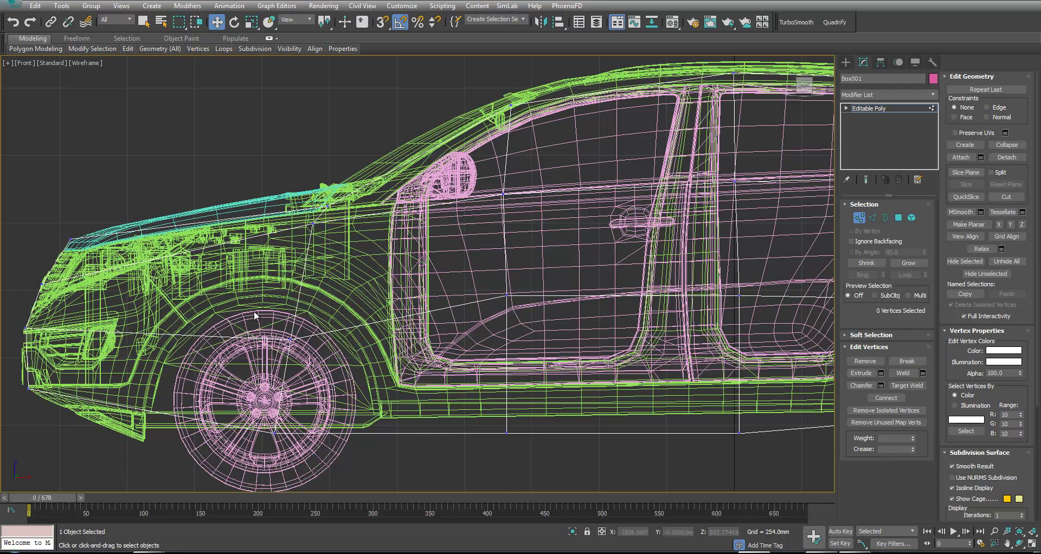
{"action": "left_click_drag", "start_coordinate": [306, 352], "coordinate": [302, 306]}
{"action": "key", "text": "alt+w"}
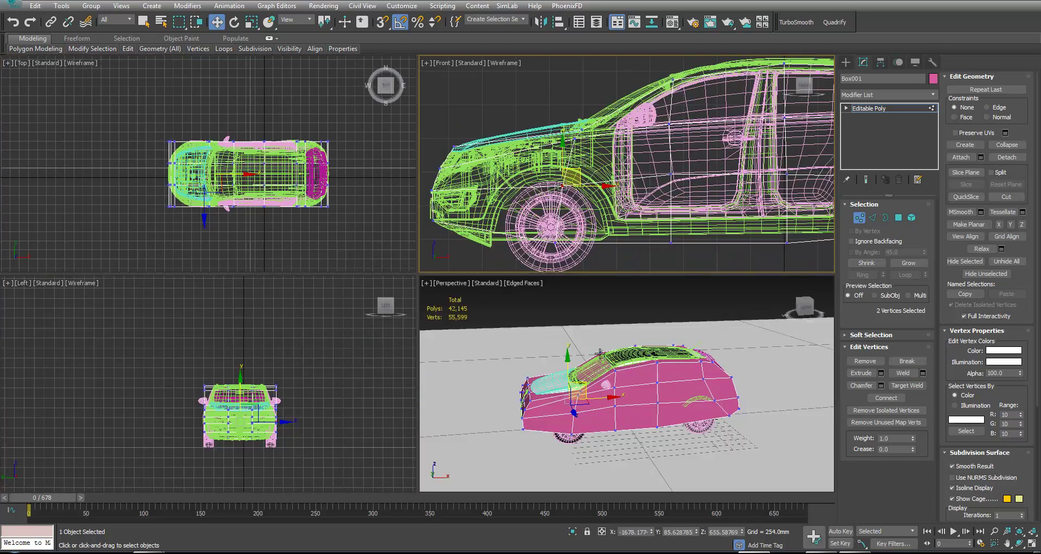
{"action": "key", "text": "alt+w"}
{"action": "scroll", "coordinate": [402, 354], "scroll_direction": "up", "scroll_amount": 2}
{"action": "left_click_drag", "start_coordinate": [433, 308], "coordinate": [478, 349]}
{"action": "middle_click_drag", "start_coordinate": [276, 362], "coordinate": [370, 347]}
{"action": "left_click_drag", "start_coordinate": [306, 304], "coordinate": [452, 291]}
{"action": "middle_click_drag", "start_coordinate": [610, 311], "coordinate": [334, 331]}
{"action": "left_click_drag", "start_coordinate": [522, 347], "coordinate": [532, 307]}
{"action": "middle_click_drag", "start_coordinate": [726, 298], "coordinate": [470, 315]}
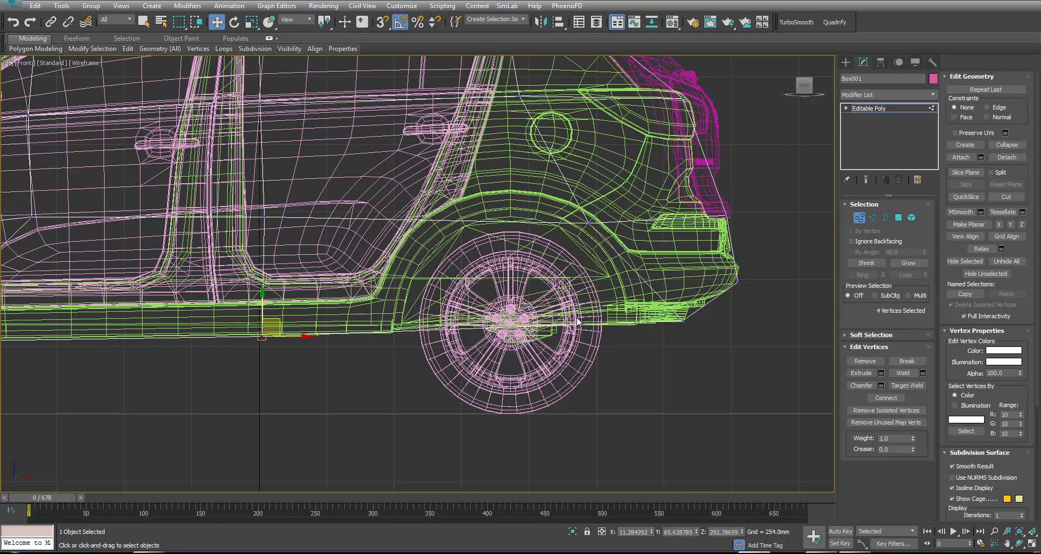
Move the box's upper side vertices inward in the left view to follow the car's narrowing roof.
{"action": "key", "text": "alt+w"}
{"action": "right_click", "coordinate": [619, 347]}
{"action": "key", "text": "alt+w"}
{"action": "middle_click_drag", "start_coordinate": [448, 371], "coordinate": [534, 369], "text": "alt"}
{"action": "key", "text": "alt+w"}
{"action": "scroll", "coordinate": [280, 400], "scroll_direction": "up", "scroll_amount": 6}
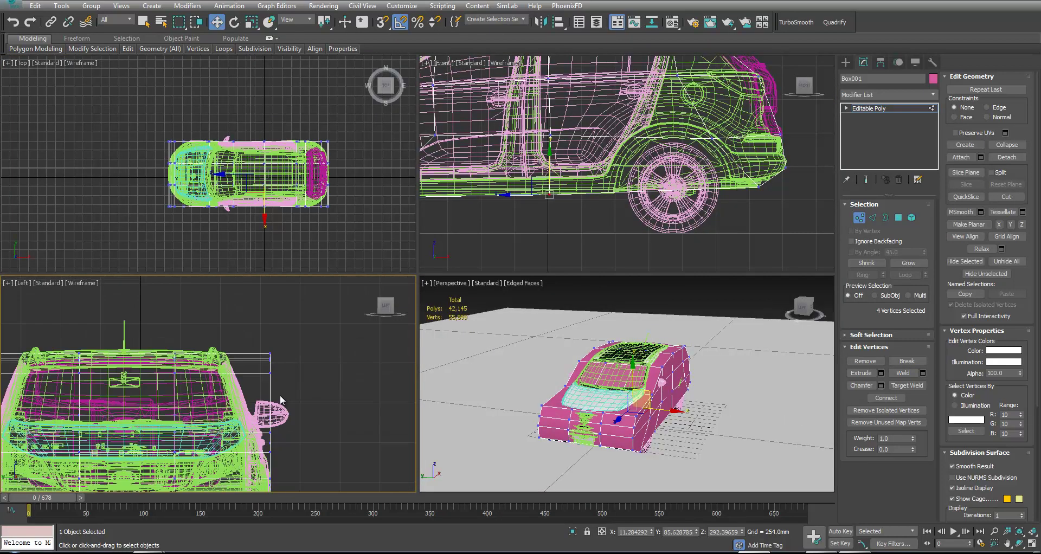
{"action": "left_click_drag", "start_coordinate": [251, 337], "coordinate": [280, 381]}
{"action": "middle_click_drag", "start_coordinate": [289, 388], "coordinate": [359, 369]}
{"action": "left_click_drag", "start_coordinate": [368, 343], "coordinate": [321, 341]}
Select the middle vertices across the roof in the left view and raise them slightly to match its curve.
{"action": "middle_click_drag", "start_coordinate": [239, 348], "coordinate": [352, 349]}
{"action": "left_click_drag", "start_coordinate": [145, 309], "coordinate": [242, 342]}
{"action": "left_click_drag", "start_coordinate": [334, 374], "coordinate": [334, 374], "text": "ctrl"}
{"action": "left_click_drag", "start_coordinate": [312, 311], "coordinate": [320, 303]}
{"action": "right_click", "coordinate": [701, 378]}
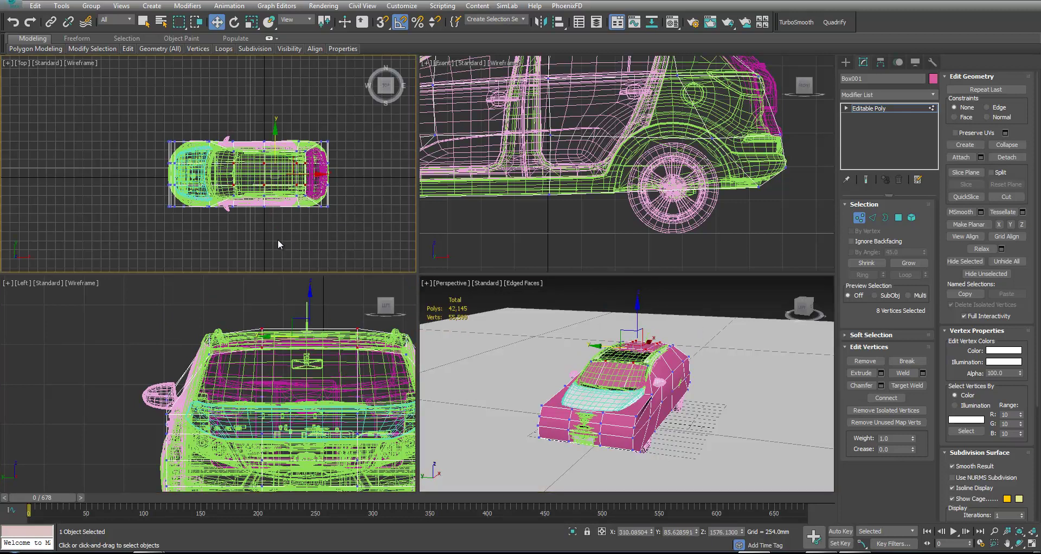
Scale the box's front corner vertices inward in the top view to match the rounded nose of the car.
{"action": "key", "text": "alt+w"}
{"action": "scroll", "coordinate": [379, 244], "scroll_direction": "up", "scroll_amount": 6}
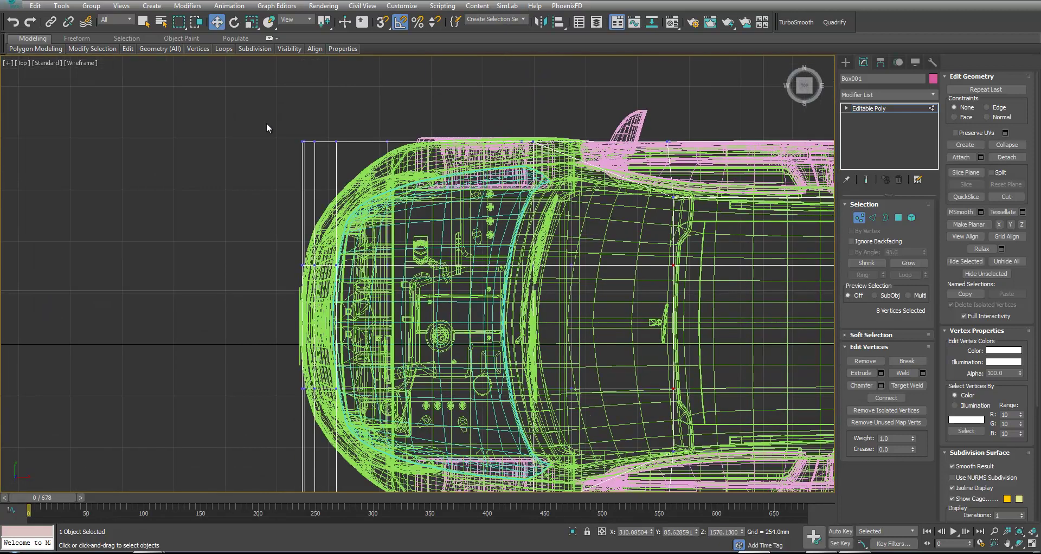
{"action": "scroll", "coordinate": [342, 163], "scroll_direction": "down", "scroll_amount": 5}
{"action": "key", "text": "r"}
{"action": "left_click_drag", "start_coordinate": [333, 145], "coordinate": [374, 194]}
{"action": "key", "text": "w"}
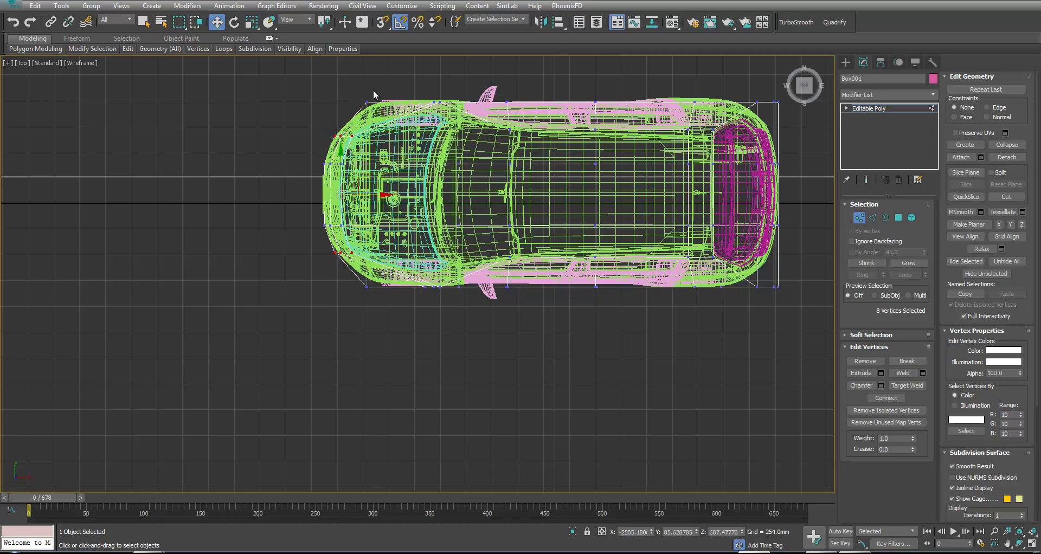
{"action": "left_click_drag", "start_coordinate": [369, 111], "coordinate": [369, 112]}
{"action": "left_click_drag", "start_coordinate": [371, 296], "coordinate": [371, 297], "text": "ctrl"}
{"action": "key", "text": "r"}
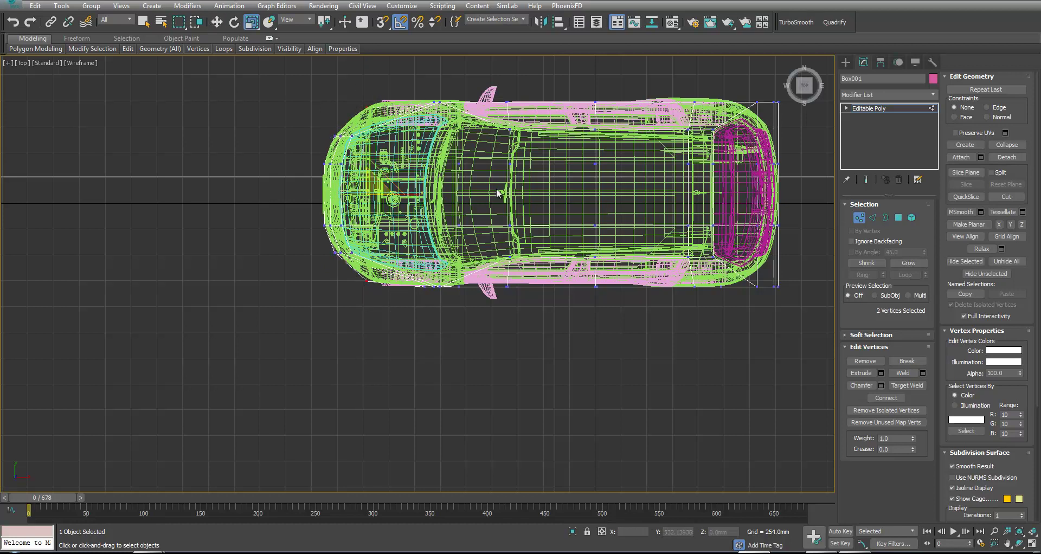
Scale the box's rear corner vertices inward in the top view to match the rounded tail of the car.
{"action": "middle_click_drag", "start_coordinate": [622, 254], "coordinate": [235, 303]}
{"action": "left_click_drag", "start_coordinate": [355, 149], "coordinate": [415, 184], "text": "ctrl"}
{"action": "left_click_drag", "start_coordinate": [358, 324], "coordinate": [418, 358], "text": "ctrl"}
{"action": "left_click_drag", "start_coordinate": [380, 193], "coordinate": [400, 239]}
{"action": "key", "text": "w"}
{"action": "key", "text": "alt+w"}
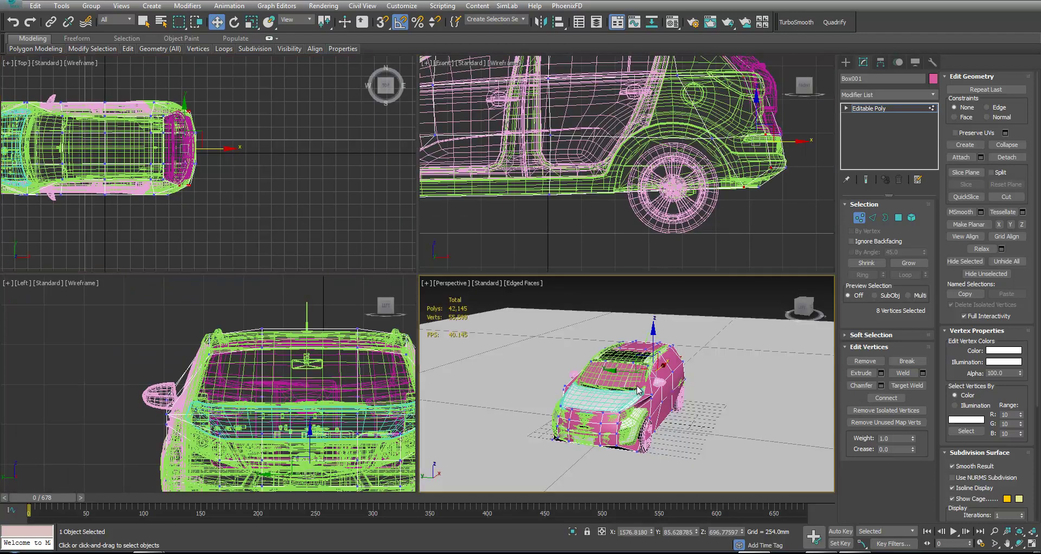
Select two waistline edges on each side of the box and scale them about their common centre to fit the doors.
{"action": "middle_click", "coordinate": [639, 390]}
{"action": "key", "text": "alt+w"}
{"action": "middle_click_drag", "start_coordinate": [639, 389], "coordinate": [332, 322], "text": "alt"}
{"action": "scroll", "coordinate": [374, 304], "scroll_direction": "up", "scroll_amount": 3}
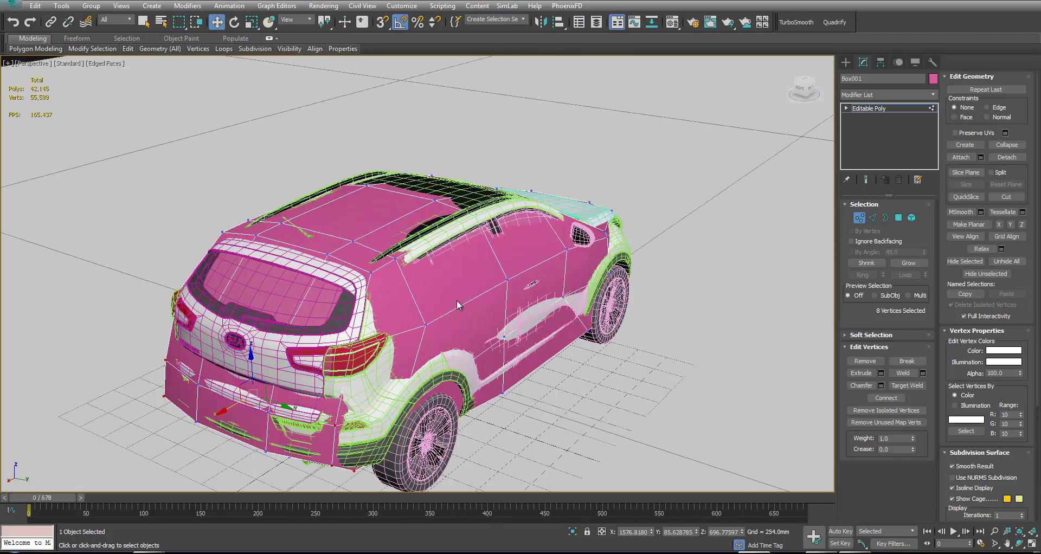
{"action": "key", "text": "2"}
{"action": "left_click", "coordinate": [457, 305]}
{"action": "left_click", "coordinate": [537, 264], "text": "ctrl"}
{"action": "middle_click_drag", "start_coordinate": [537, 265], "coordinate": [445, 287], "text": "alt"}
{"action": "left_click", "coordinate": [358, 267], "text": "ctrl"}
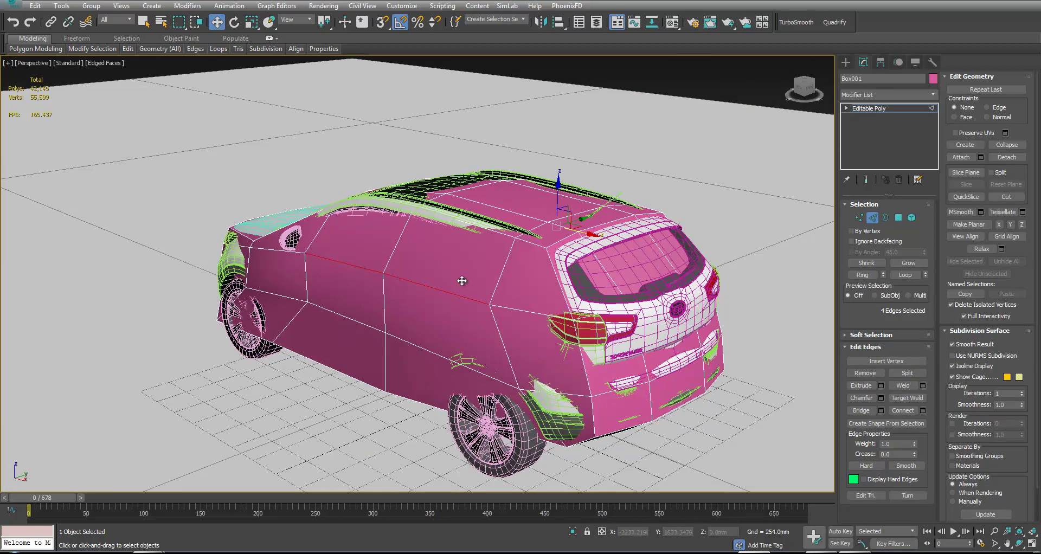
{"action": "key", "text": "r"}
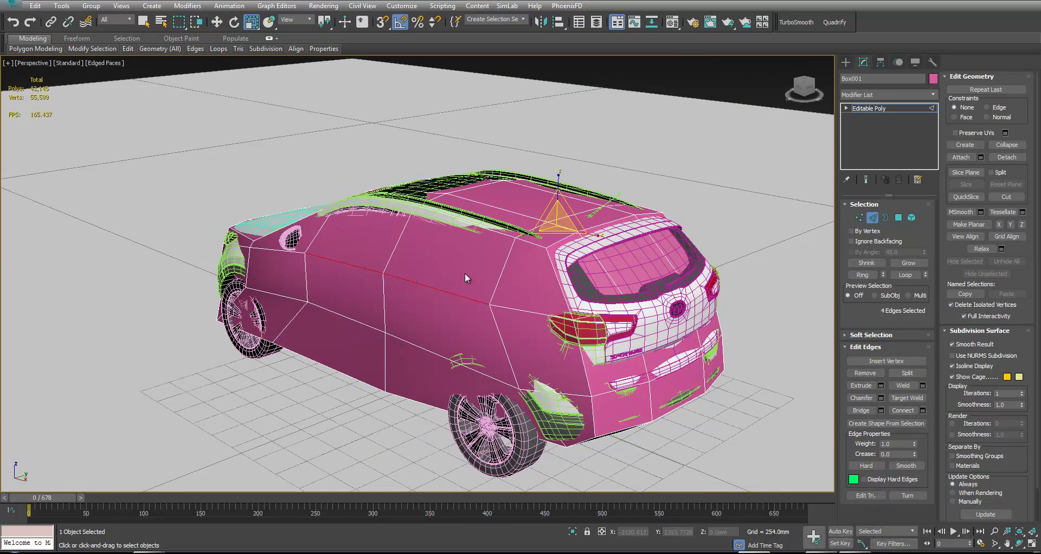
{"action": "middle_click_drag", "start_coordinate": [455, 293], "coordinate": [425, 290], "text": "alt"}
{"action": "left_click_drag", "start_coordinate": [324, 22], "coordinate": [329, 56]}
{"action": "left_click_drag", "start_coordinate": [395, 264], "coordinate": [401, 269]}
{"action": "middle_click_drag", "start_coordinate": [367, 269], "coordinate": [527, 254], "text": "alt"}
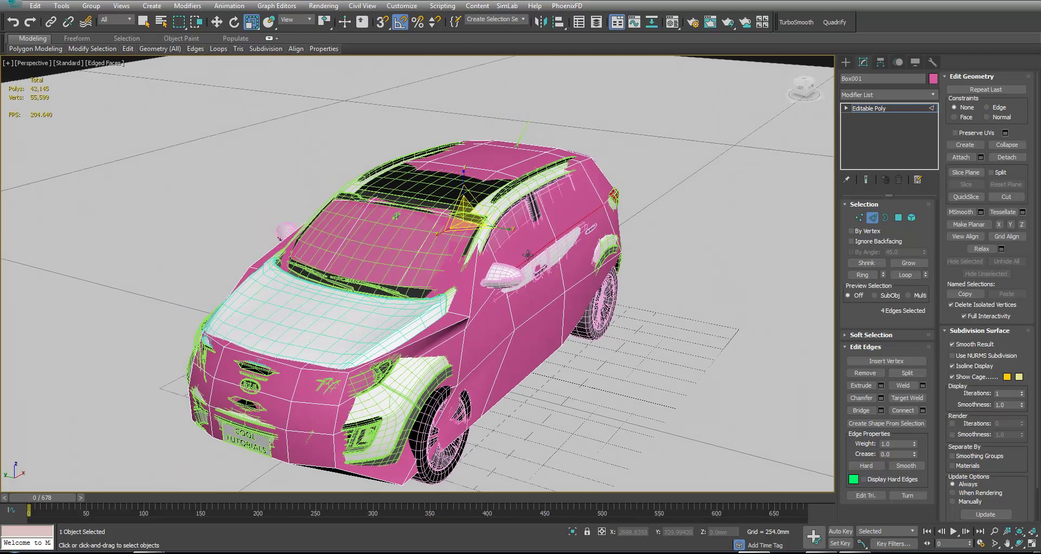
Select the mid-height door edge on one side of the box and move it slightly sideways.
{"action": "left_click", "coordinate": [564, 321]}
{"action": "key", "text": "w"}
{"action": "left_click_drag", "start_coordinate": [506, 304], "coordinate": [507, 305]}
{"action": "middle_click_drag", "start_coordinate": [441, 301], "coordinate": [484, 299], "text": "alt"}
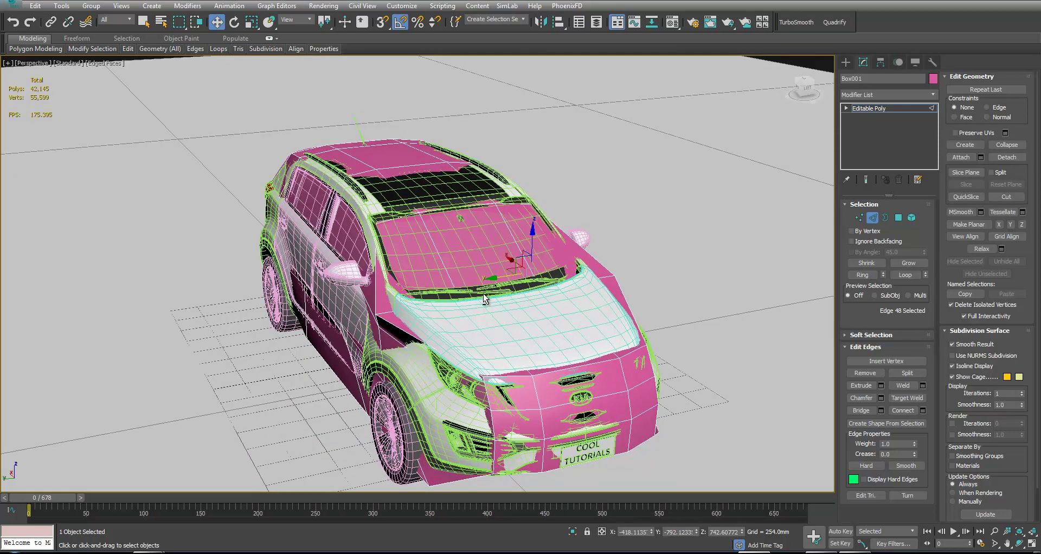
{"action": "mouse_move", "coordinate": [314, 305]}
{"action": "middle_mouse_down", "text": "alt"}
{"action": "mouse_move", "coordinate": [376, 301]}
{"action": "mouse_move", "coordinate": [331, 309]}
{"action": "middle_mouse_up", "text": "alt"}
{"action": "middle_click_drag", "start_coordinate": [405, 338], "coordinate": [394, 338], "text": "alt"}
Scale the two box vertices beside the windscreen base inward to about 84% to match the car's shoulders.
{"action": "key", "text": "1"}
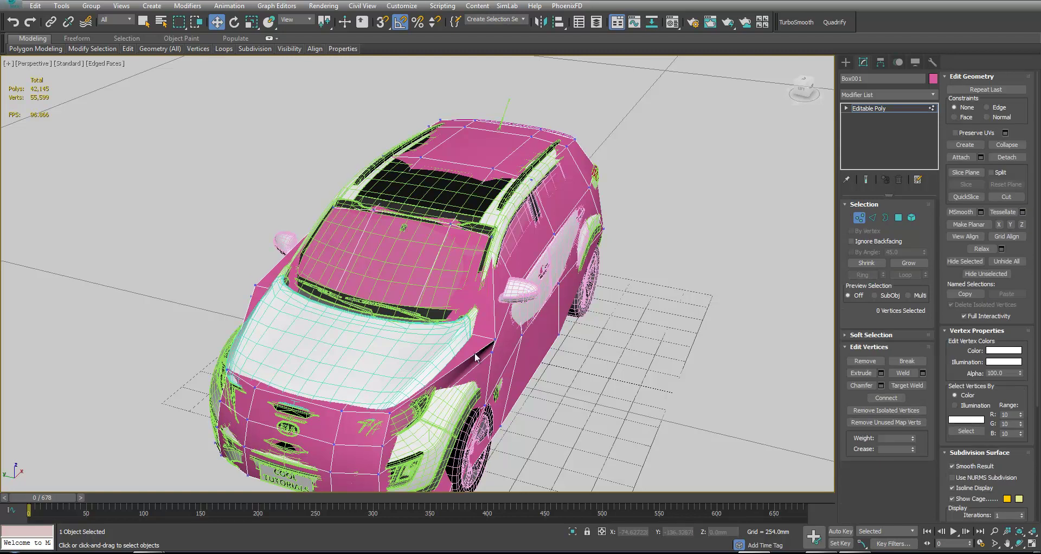
{"action": "left_click", "coordinate": [497, 338]}
{"action": "left_click", "coordinate": [256, 286], "text": "ctrl"}
{"action": "key", "text": "r"}
{"action": "left_click_drag", "start_coordinate": [372, 308], "coordinate": [373, 318]}
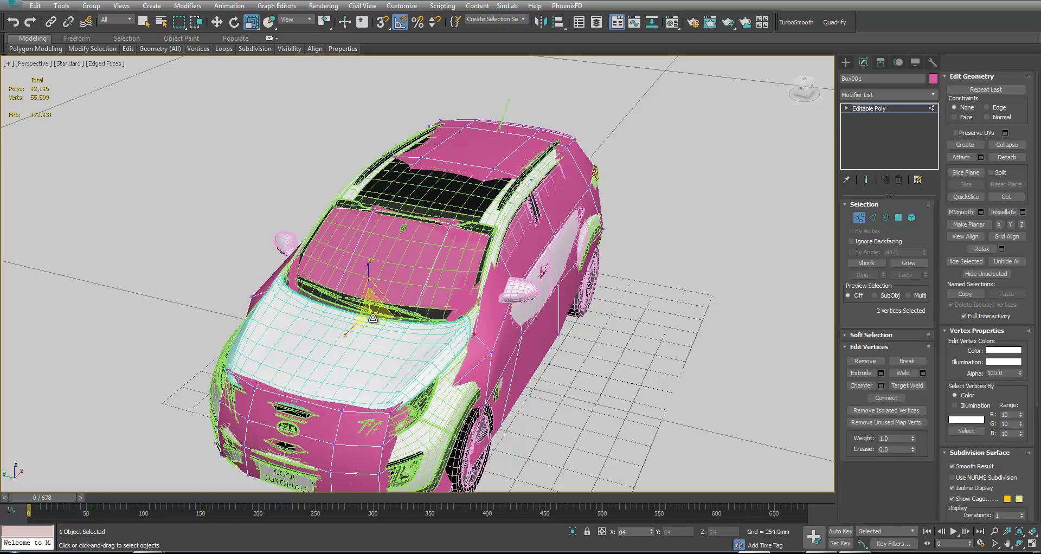
{"action": "left_click", "coordinate": [488, 352]}
{"action": "middle_click_drag", "start_coordinate": [488, 351], "coordinate": [395, 333], "text": "alt"}
{"action": "left_click", "coordinate": [326, 340], "text": "ctrl"}
{"action": "middle_click_drag", "start_coordinate": [382, 336], "coordinate": [359, 338], "text": "alt"}
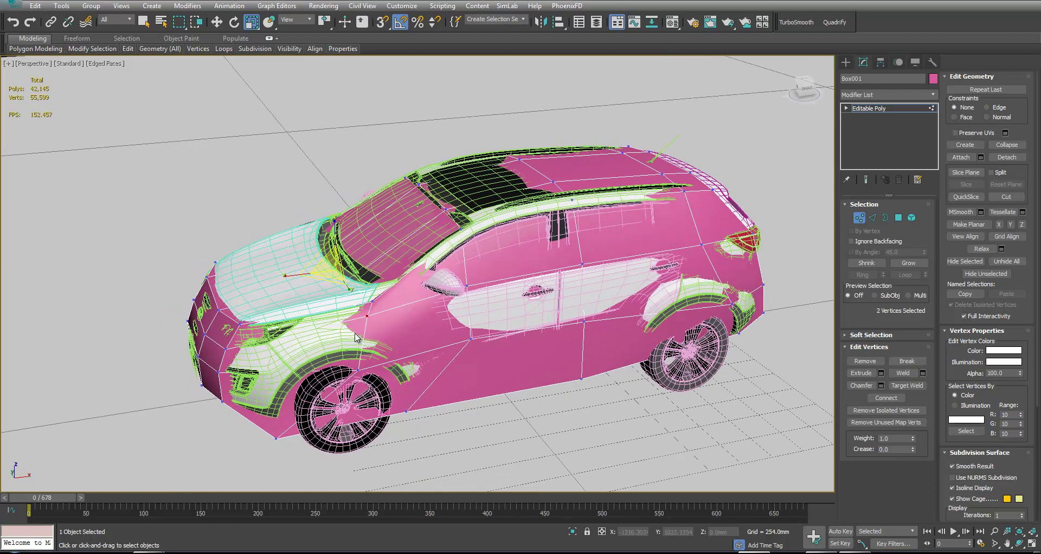
Ring-select the edges running along the front fenders and bonnet and connect them with one segment.
{"action": "key", "text": "F3"}
{"action": "key", "text": "F3"}
{"action": "key", "text": "2"}
{"action": "double_click", "coordinate": [357, 321]}
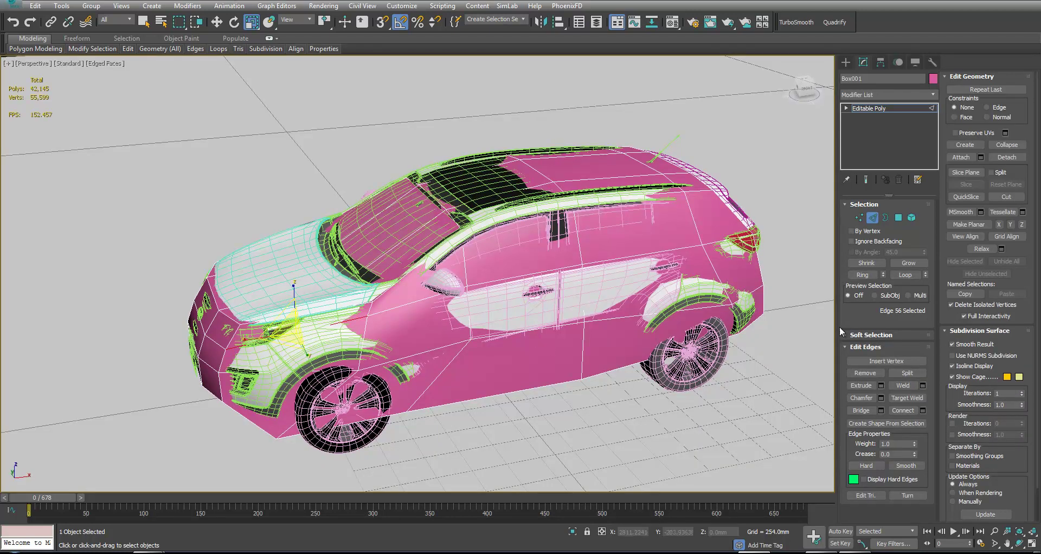
{"action": "left_click", "coordinate": [865, 275]}
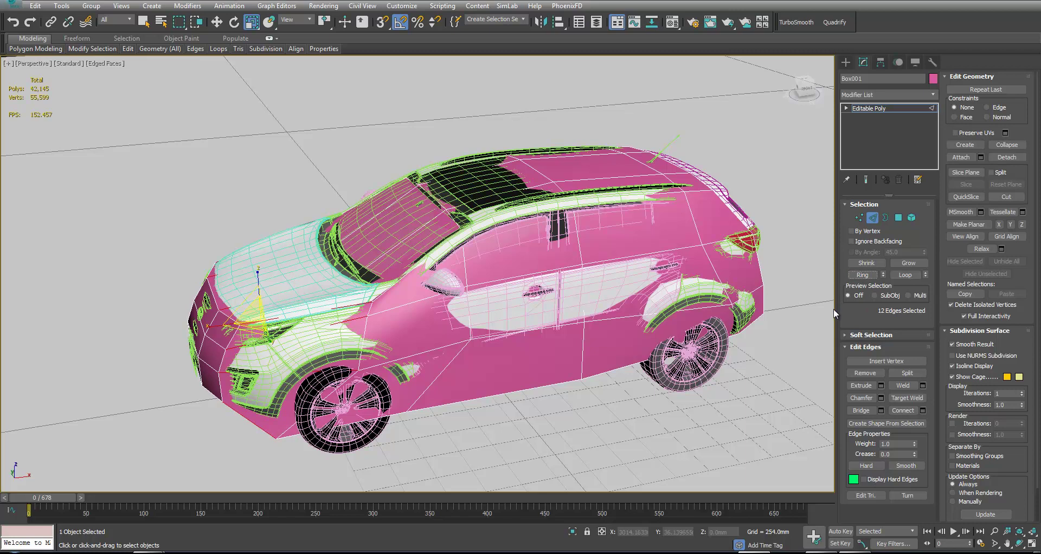
{"action": "left_click", "coordinate": [923, 410]}
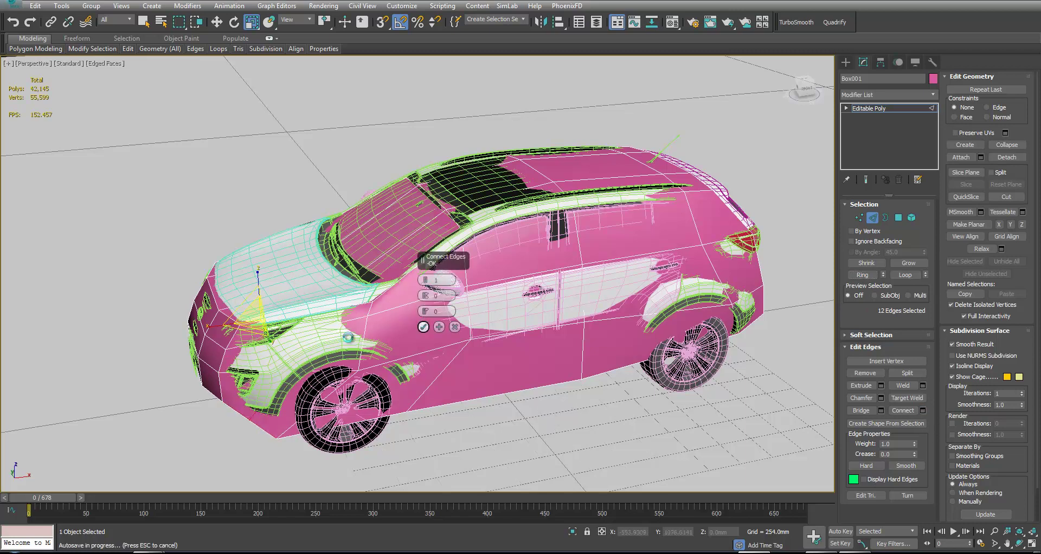
{"action": "left_click", "coordinate": [424, 328]}
Select the new loop's vertex on each fender and scale the pair about their common centre to fit the car.
{"action": "middle_click_drag", "start_coordinate": [422, 331], "coordinate": [338, 390], "text": "alt"}
{"action": "left_click_drag", "start_coordinate": [338, 391], "coordinate": [340, 392]}
{"action": "key", "text": "1"}
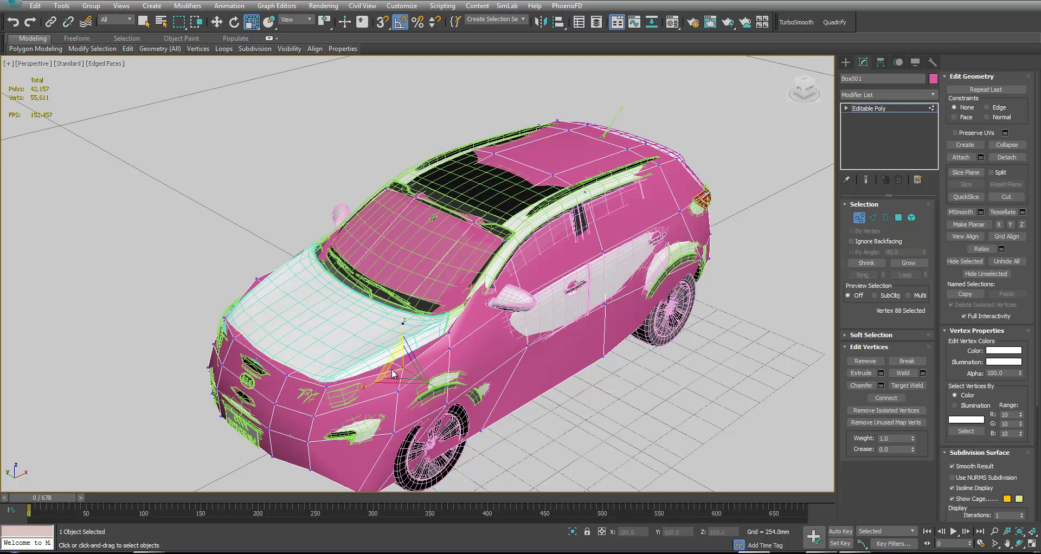
{"action": "middle_click_drag", "start_coordinate": [380, 374], "coordinate": [345, 362], "text": "alt"}
{"action": "left_click", "coordinate": [314, 345], "text": "ctrl"}
{"action": "left_click_drag", "start_coordinate": [434, 359], "coordinate": [437, 366]}
Select the next pair of opposite vertices near the headlights and scale them slightly to follow the fenders.
{"action": "left_click", "coordinate": [552, 402]}
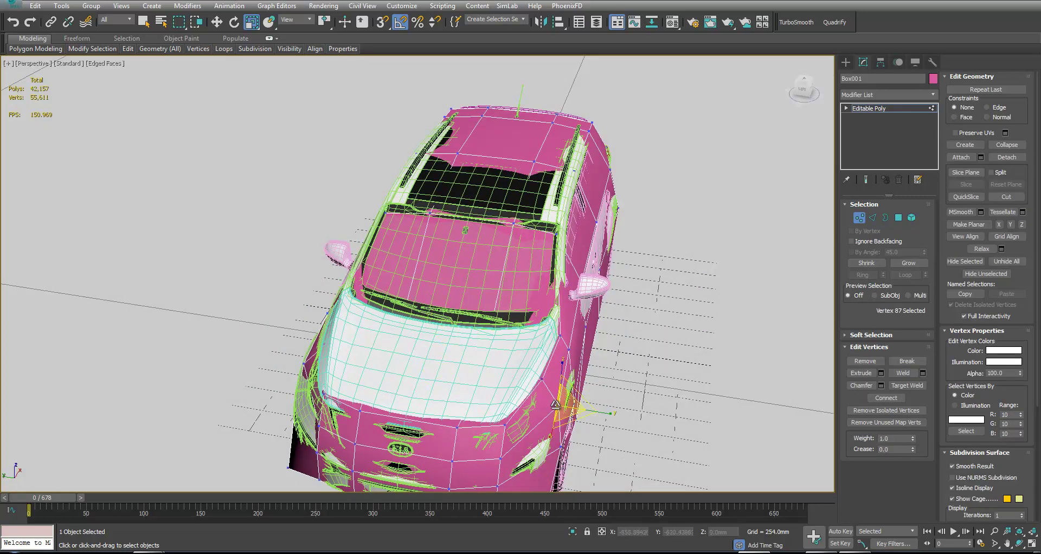
{"action": "middle_click_drag", "start_coordinate": [408, 384], "coordinate": [434, 383], "text": "alt"}
{"action": "left_click", "coordinate": [416, 396], "text": "ctrl"}
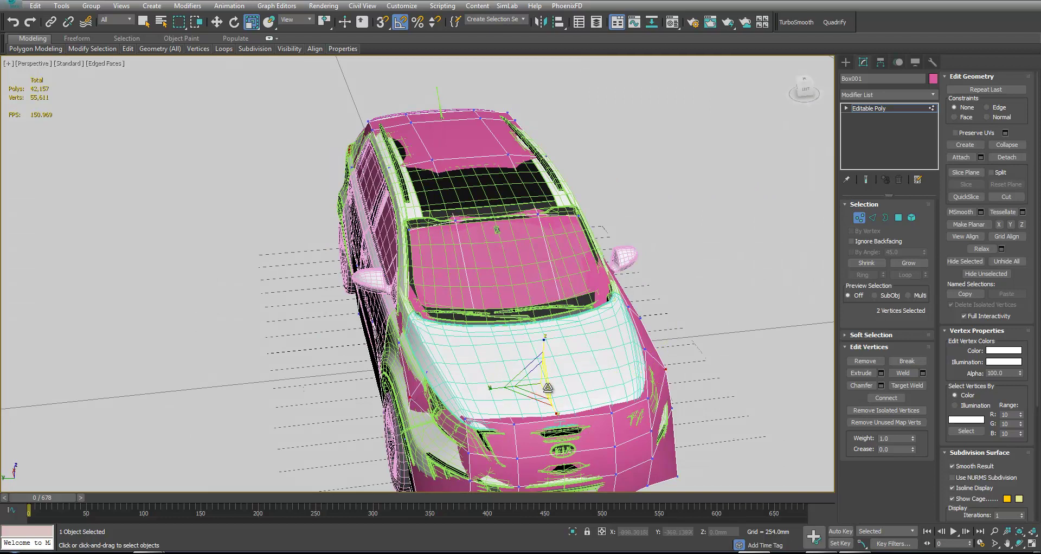
{"action": "left_click_drag", "start_coordinate": [537, 385], "coordinate": [537, 382]}
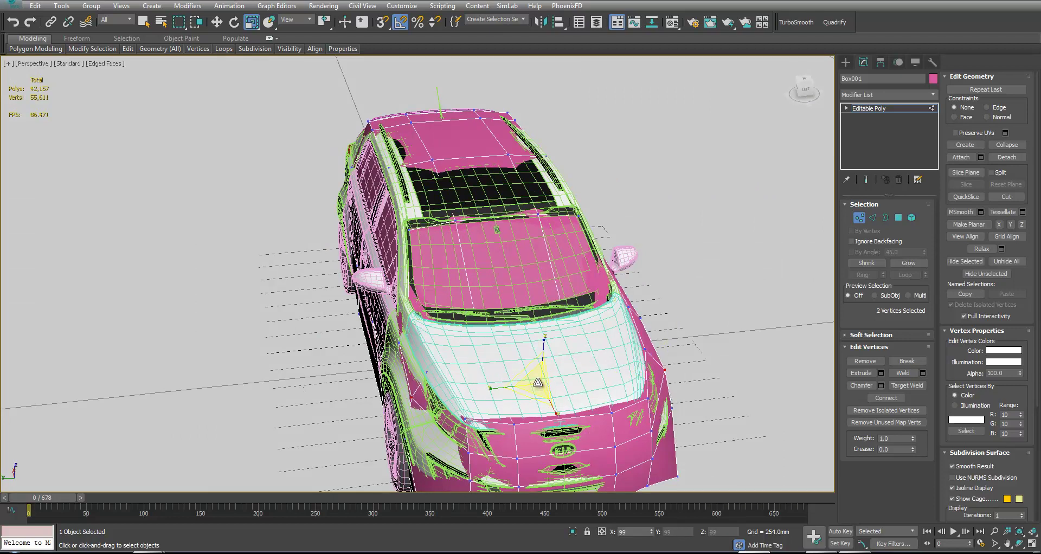
Move the whole box slightly along Y, to about 1026.6, to centre it on the car.
{"action": "left_click", "coordinate": [859, 218]}
{"action": "key", "text": "w"}
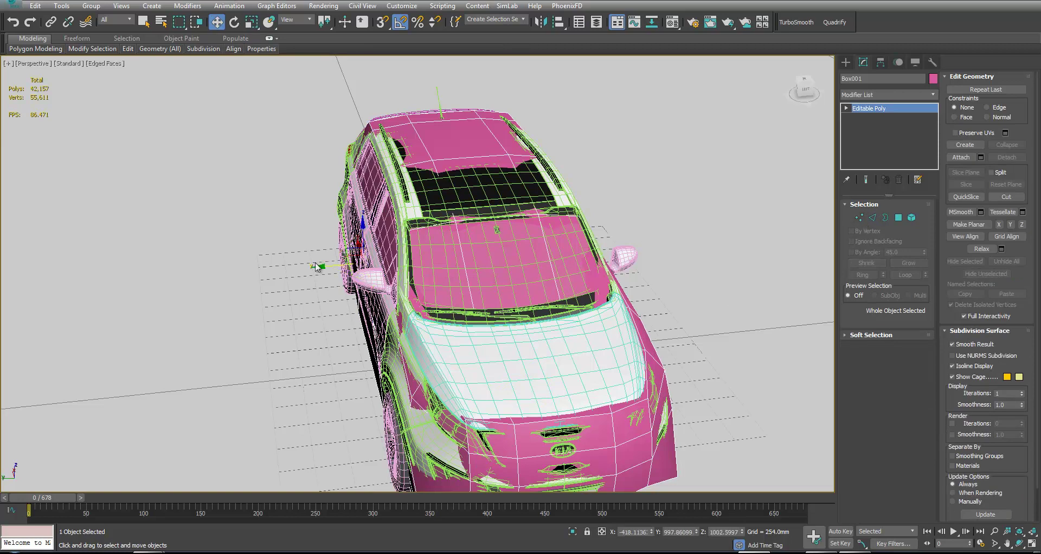
{"action": "left_click_drag", "start_coordinate": [324, 269], "coordinate": [321, 269]}
{"action": "middle_click_drag", "start_coordinate": [487, 339], "coordinate": [433, 314], "text": "alt"}
Scale the lower front corner vertices inward to fit the bumper, the upper pair to about 82% and the bottom pair to about 87%.
{"action": "key", "text": "1"}
{"action": "middle_click_drag", "start_coordinate": [371, 416], "coordinate": [377, 391], "text": "alt"}
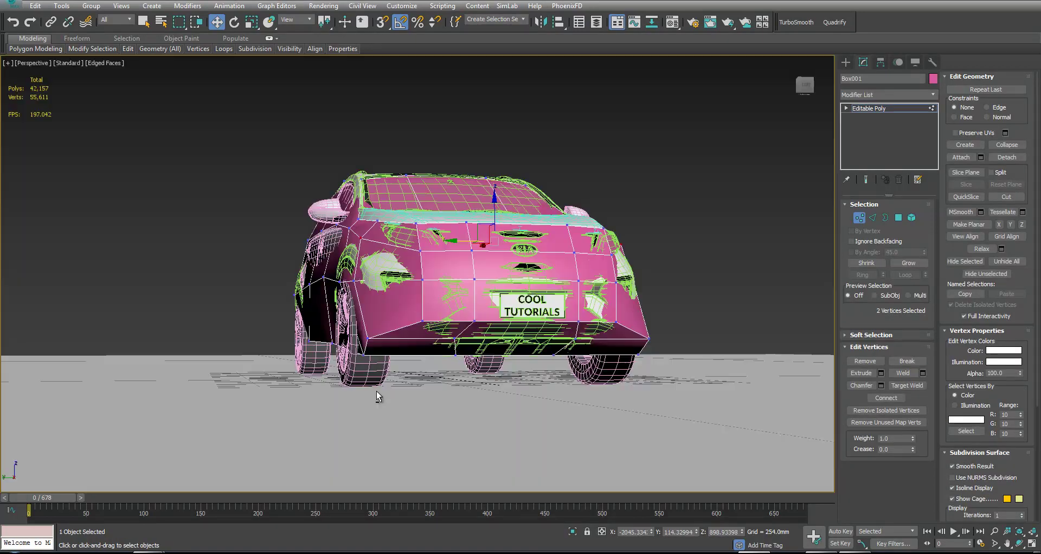
{"action": "left_click", "coordinate": [367, 338]}
{"action": "left_click", "coordinate": [649, 339], "text": "ctrl"}
{"action": "key", "text": "r"}
{"action": "left_click_drag", "start_coordinate": [512, 346], "coordinate": [513, 358]}
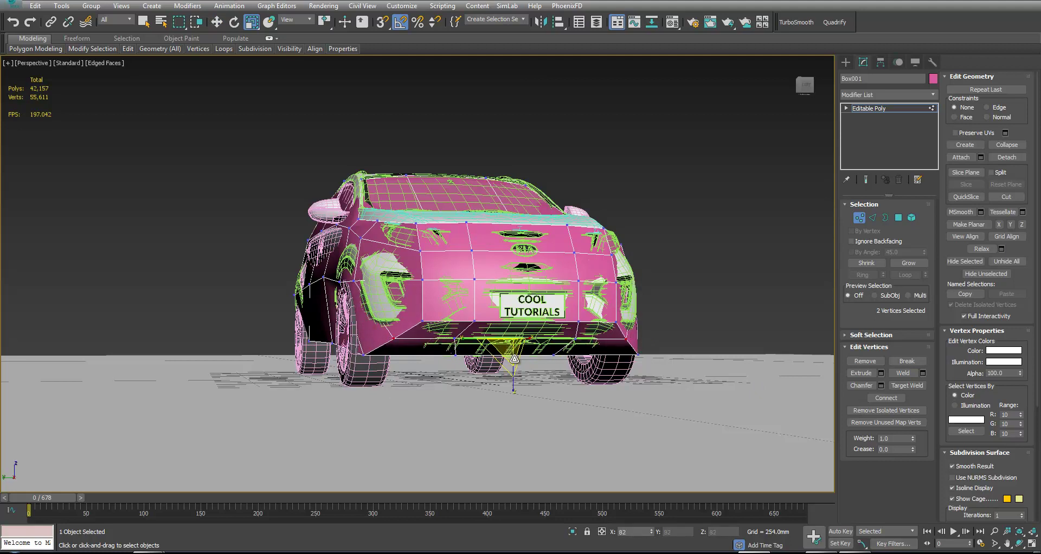
{"action": "left_click", "coordinate": [366, 356]}
{"action": "left_click", "coordinate": [637, 353], "text": "ctrl"}
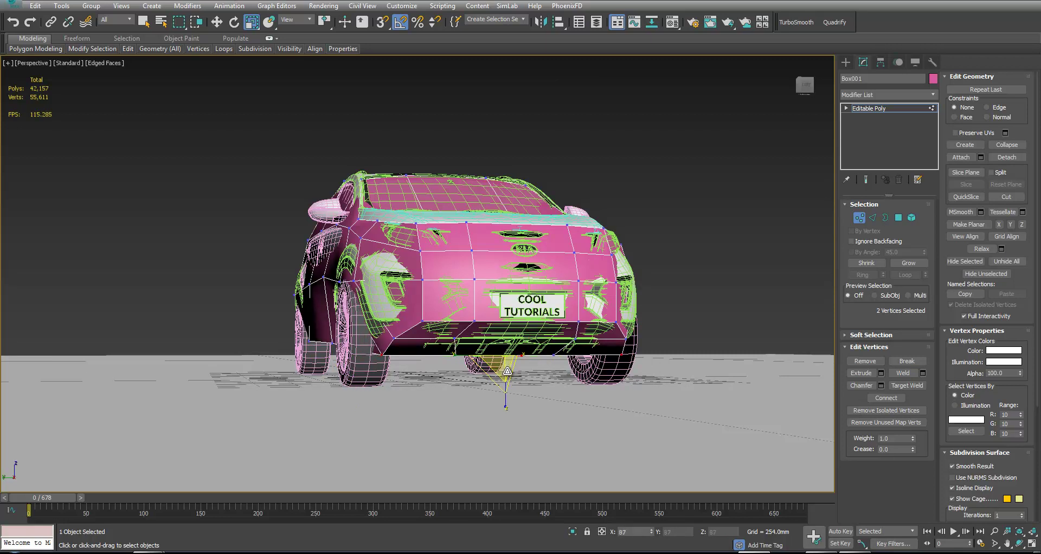
Select the two opposite vertices beside the headlights and move them forward along X to about -2214.
{"action": "middle_click_drag", "start_coordinate": [359, 283], "coordinate": [205, 366], "text": "alt"}
{"action": "left_click", "coordinate": [579, 382]}
{"action": "left_click", "coordinate": [105, 361], "text": "ctrl"}
{"action": "key", "text": "w"}
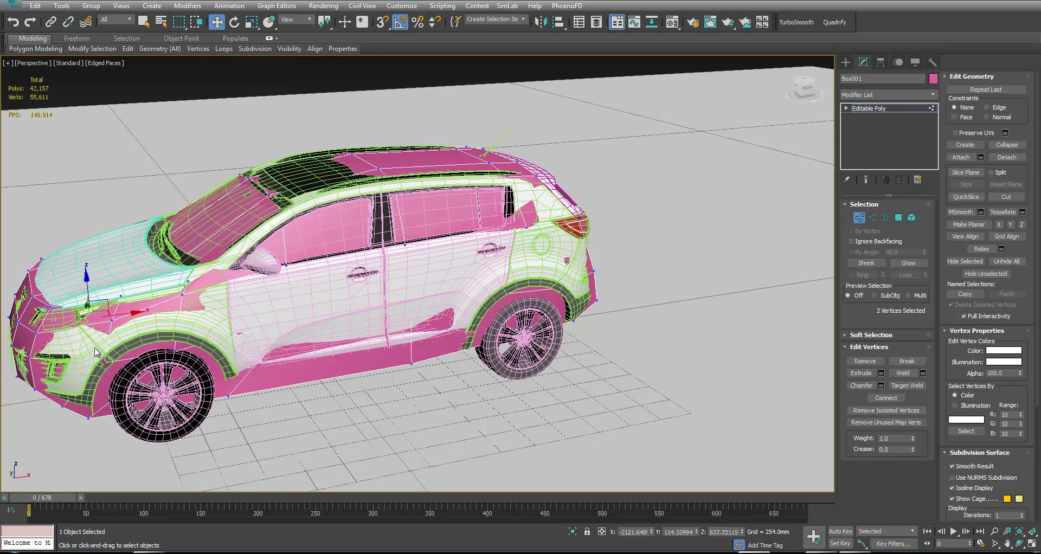
{"action": "middle_click_drag", "start_coordinate": [120, 315], "coordinate": [247, 326], "text": "alt"}
{"action": "key", "text": "F3"}
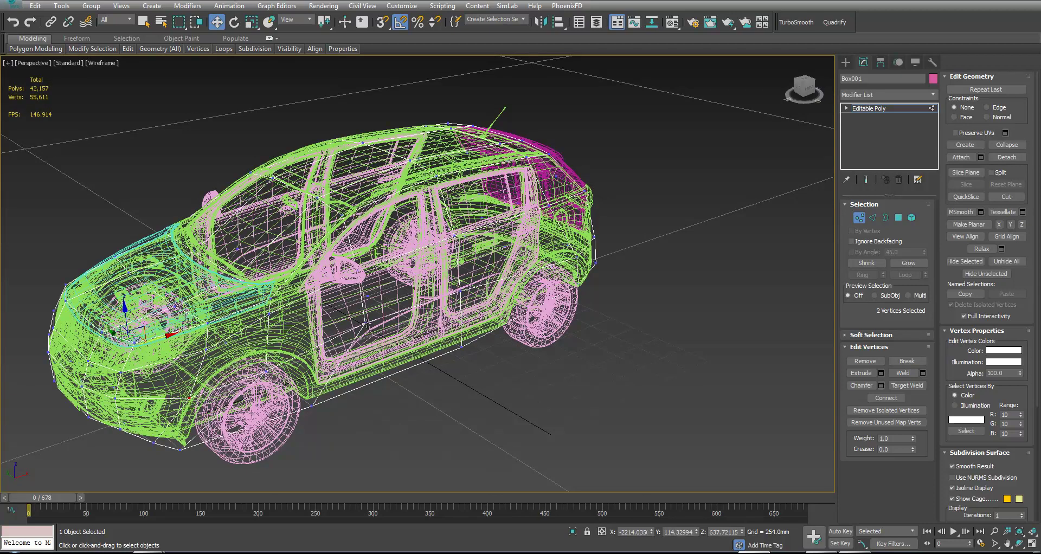
Move the mid-height door edge on the positive-Y side of the box slightly outward.
{"action": "key", "text": "2"}
{"action": "middle_click_drag", "start_coordinate": [404, 314], "coordinate": [449, 299], "text": "alt"}
{"action": "key", "text": "F3"}
{"action": "left_click", "coordinate": [261, 306]}
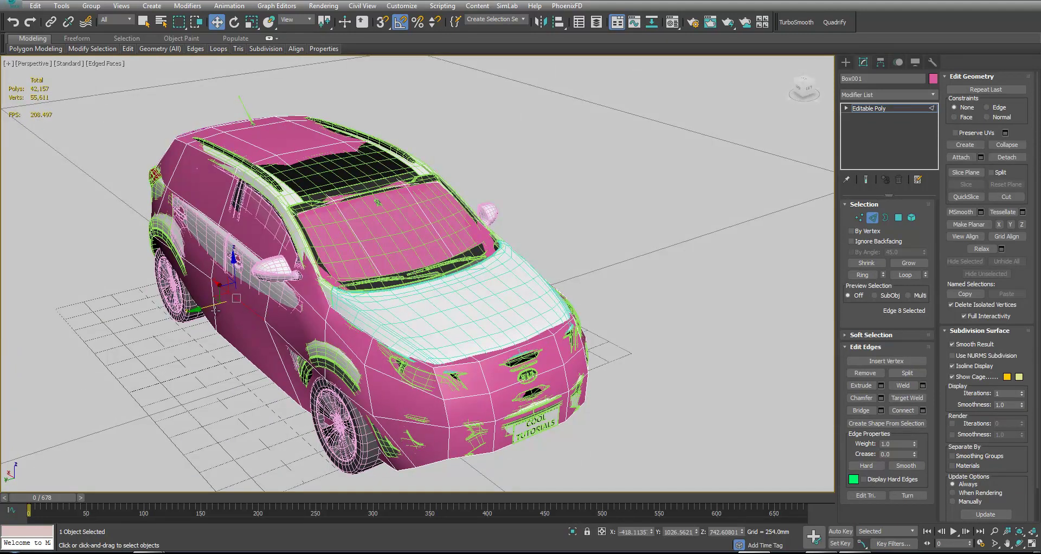
{"action": "left_click_drag", "start_coordinate": [206, 313], "coordinate": [199, 315]}
Select the waistline edge above the doors on the same side and move it outward about 40 mm along Y.
{"action": "left_click", "coordinate": [255, 263]}
{"action": "left_click", "coordinate": [289, 287]}
{"action": "left_click", "coordinate": [246, 251]}
{"action": "left_click", "coordinate": [244, 247]}
{"action": "left_click_drag", "start_coordinate": [212, 257], "coordinate": [206, 262]}
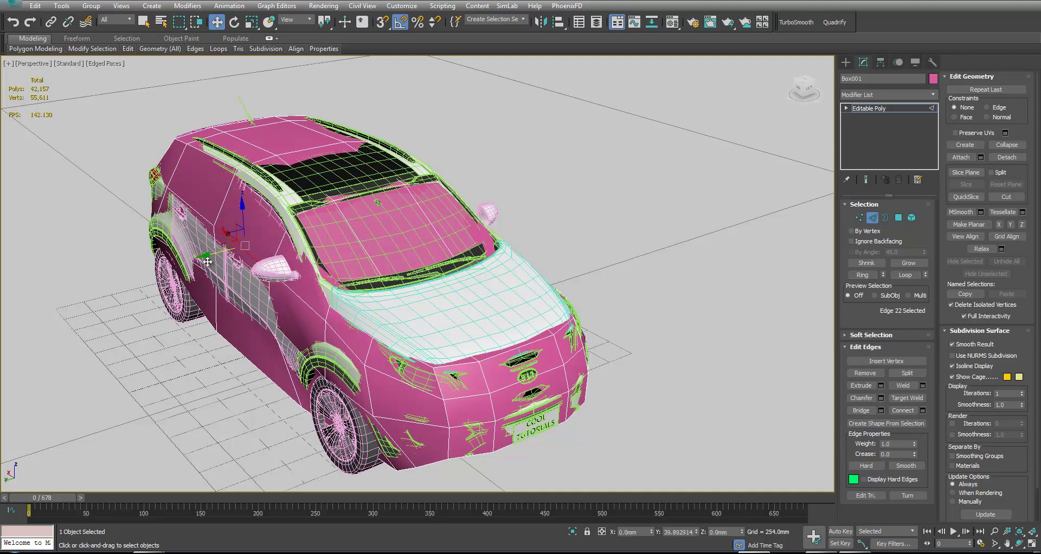
Move the matching waistline edge on the opposite side outward to about Y -744.9 and leave edge editing.
{"action": "middle_click_drag", "start_coordinate": [207, 262], "coordinate": [304, 280], "text": "alt"}
{"action": "left_click", "coordinate": [434, 262]}
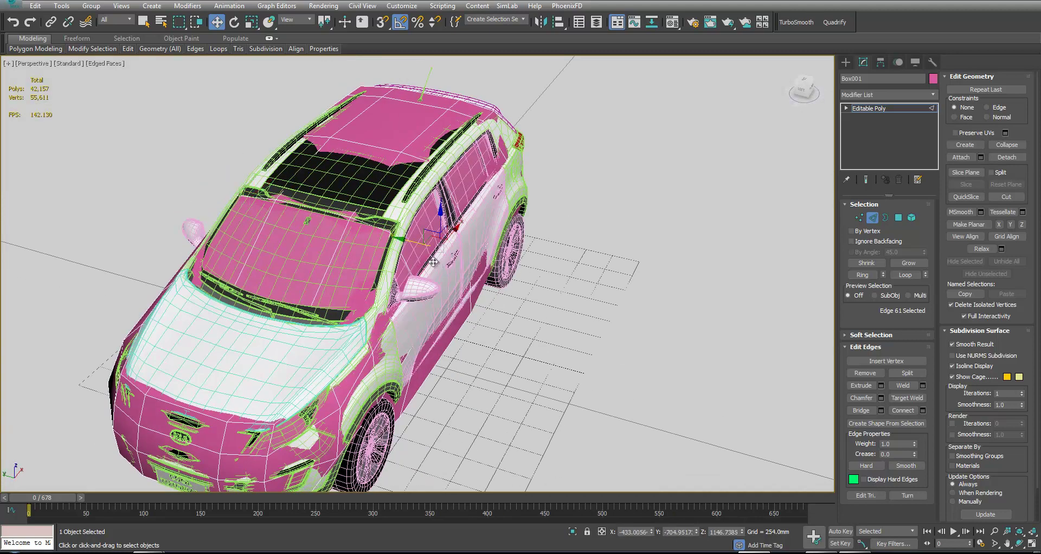
{"action": "left_click_drag", "start_coordinate": [407, 244], "coordinate": [417, 248]}
{"action": "mouse_move", "coordinate": [417, 247]}
{"action": "middle_mouse_down", "text": "alt"}
{"action": "mouse_move", "coordinate": [359, 245]}
{"action": "mouse_move", "coordinate": [350, 234]}
{"action": "mouse_move", "coordinate": [418, 213]}
{"action": "mouse_move", "coordinate": [430, 244]}
{"action": "middle_mouse_up", "text": "alt"}
{"action": "mouse_move", "coordinate": [383, 285]}
{"action": "middle_mouse_down"}
{"action": "mouse_move", "coordinate": [425, 283]}
{"action": "mouse_move", "coordinate": [393, 282]}
{"action": "middle_mouse_up"}
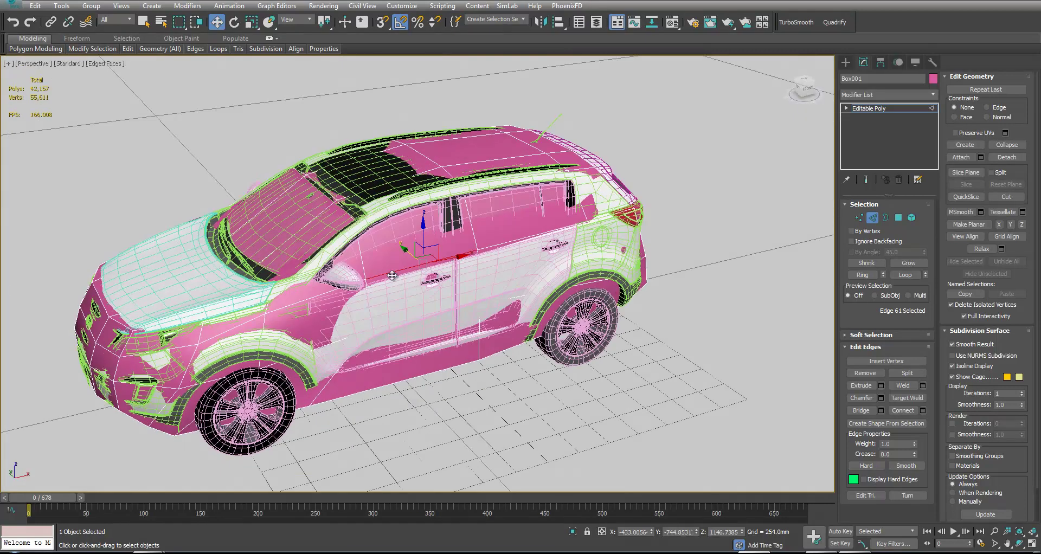
{"action": "left_click", "coordinate": [859, 218]}
{"action": "middle_click_drag", "start_coordinate": [681, 253], "coordinate": [653, 255], "text": "alt"}
Create a cylinder beside the rear wheel in the front view, about 295 mm in radius and 200 mm high.
{"action": "key", "text": "alt+w"}
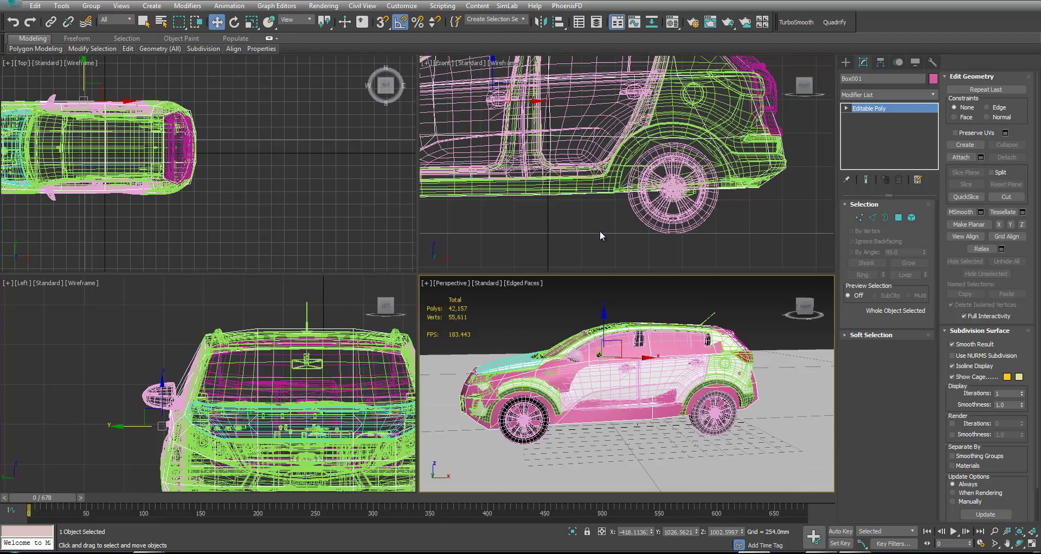
{"action": "right_click", "coordinate": [624, 226]}
{"action": "key", "text": "alt+w"}
{"action": "left_click", "coordinate": [849, 63]}
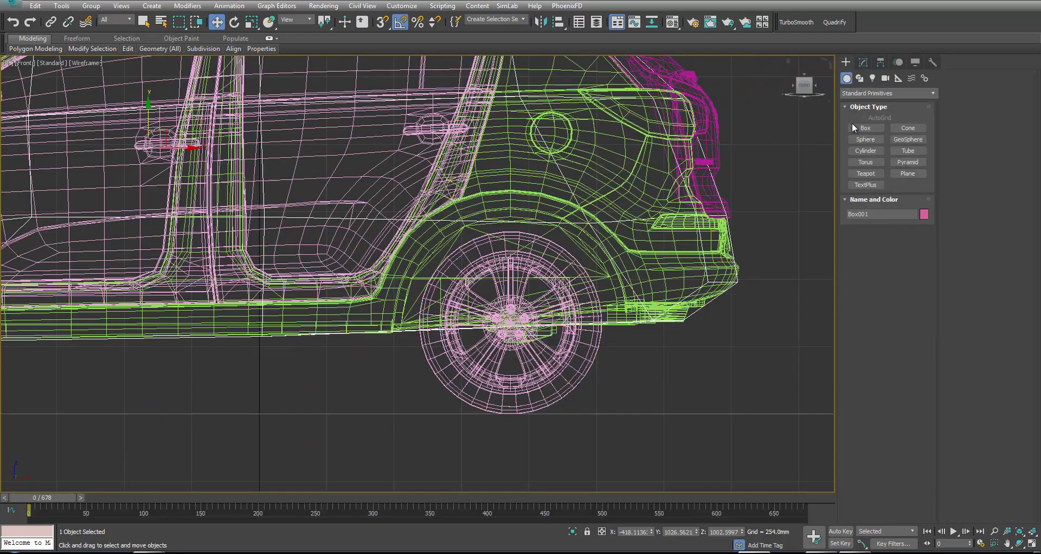
{"action": "left_click", "coordinate": [868, 139]}
{"action": "middle_click_drag", "start_coordinate": [715, 247], "coordinate": [695, 184]}
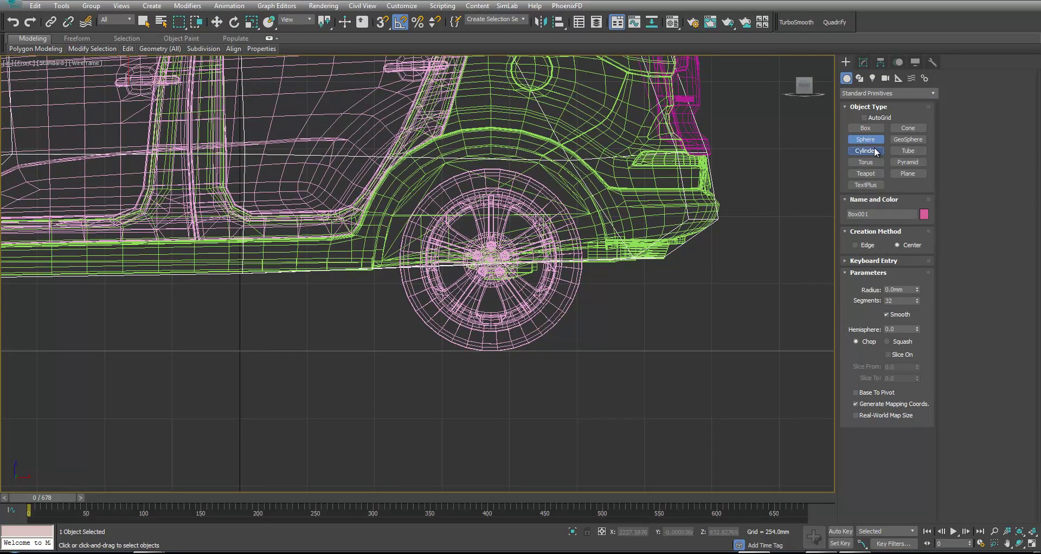
{"action": "left_click", "coordinate": [872, 152]}
{"action": "left_click_drag", "start_coordinate": [684, 273], "coordinate": [735, 332]}
{"action": "left_click", "coordinate": [732, 286]}
Centre the cylinder on the rear wheel and set about 349 mm radius, 1 height segment and 16 sides.
{"action": "key", "text": "w"}
{"action": "left_click_drag", "start_coordinate": [690, 262], "coordinate": [506, 247]}
{"action": "left_click", "coordinate": [864, 61]}
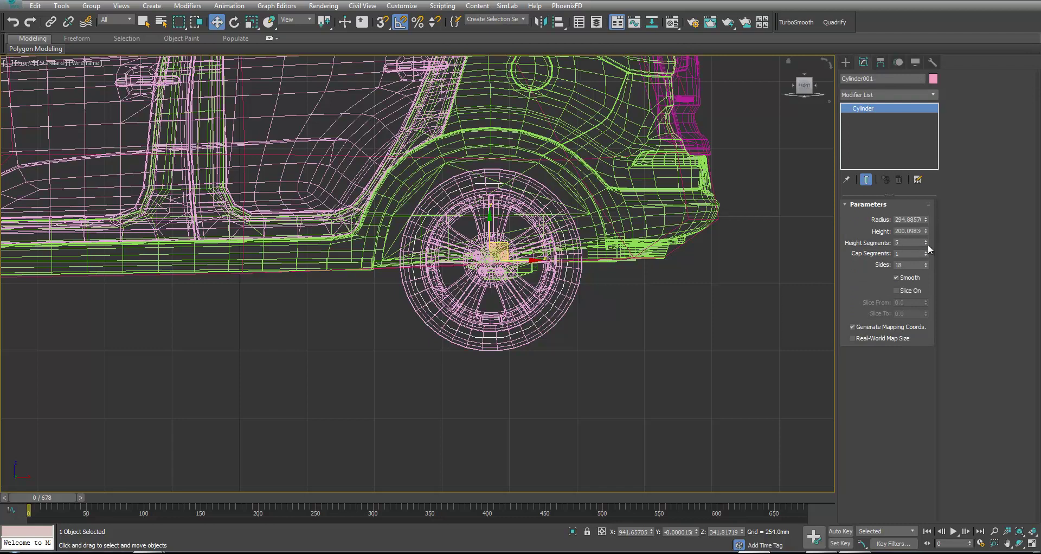
{"action": "left_click_drag", "start_coordinate": [925, 265], "coordinate": [925, 266]}
{"action": "left_click_drag", "start_coordinate": [927, 216], "coordinate": [927, 216]}
{"action": "left_click_drag", "start_coordinate": [500, 245], "coordinate": [502, 245]}
Move the cylinder sideways onto the wheel in the left view and set its height to about 245.5 mm to match the tyre width.
{"action": "key", "text": "alt+w"}
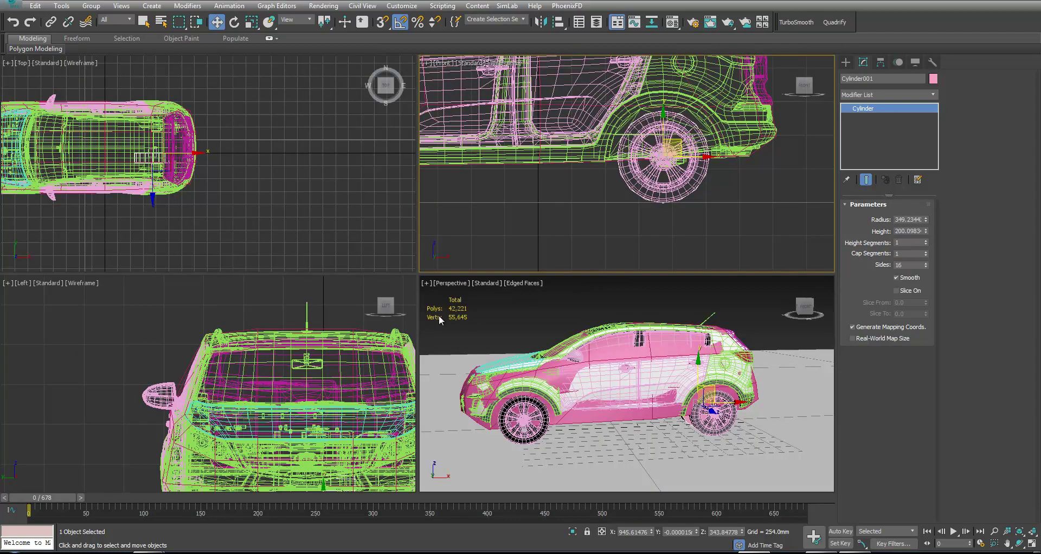
{"action": "scroll", "coordinate": [329, 389], "scroll_direction": "up", "scroll_amount": 5}
{"action": "key", "text": "alt+w"}
{"action": "middle_click_drag", "start_coordinate": [561, 339], "coordinate": [397, 380]}
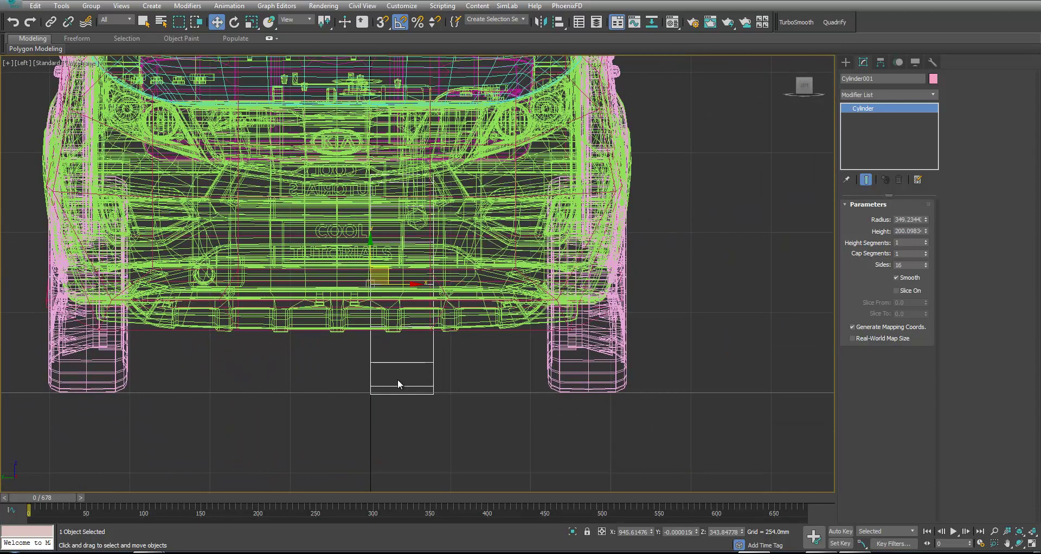
{"action": "left_click_drag", "start_coordinate": [407, 283], "coordinate": [584, 295]}
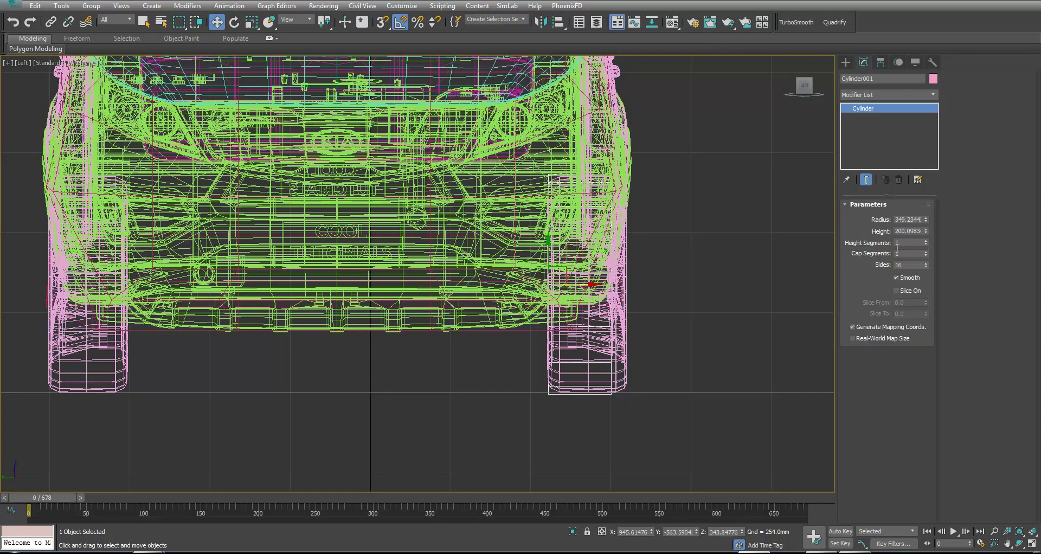
{"action": "left_click_drag", "start_coordinate": [927, 231], "coordinate": [926, 228]}
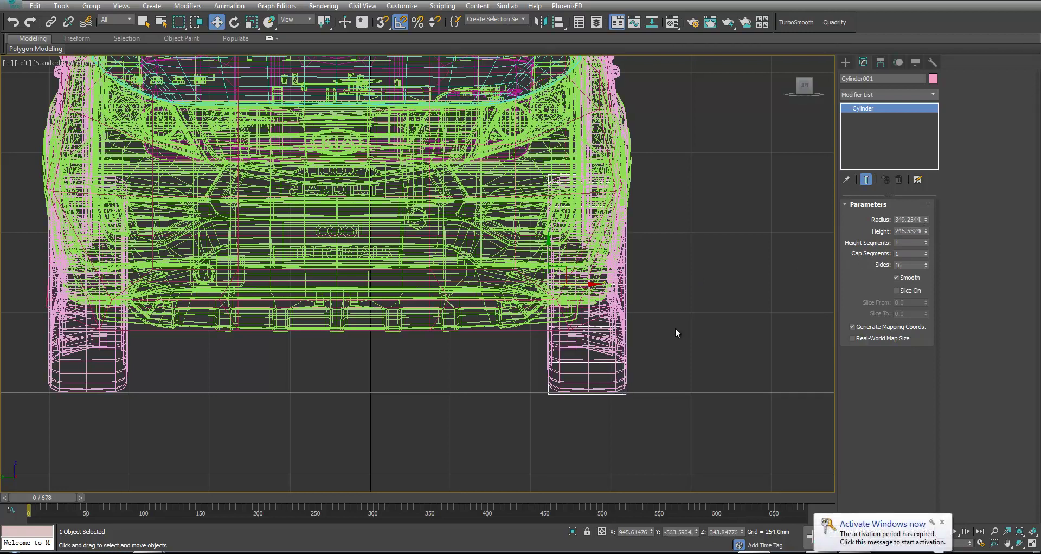
Convert the wheel cylinder to an Editable Poly.
{"action": "right_click", "coordinate": [687, 265]}
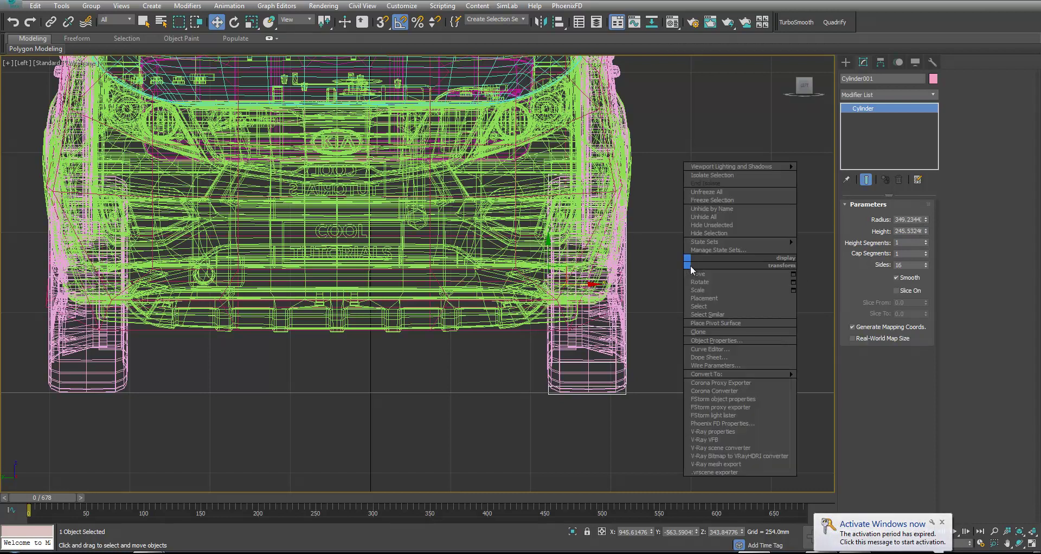
{"action": "mouse_move", "coordinate": [781, 379]}
{"action": "left_click", "coordinate": [846, 379]}
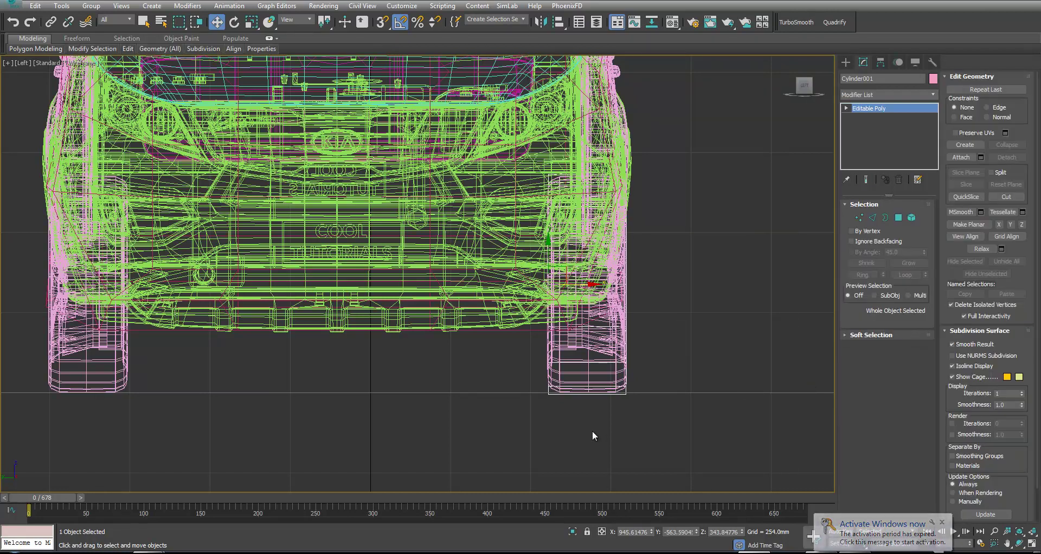
Connect the lengthwise edges of the wheel cylinder with 2 segments, pinched outward towards both ends.
{"action": "key", "text": "2"}
{"action": "left_click_drag", "start_coordinate": [587, 431], "coordinate": [593, 102]}
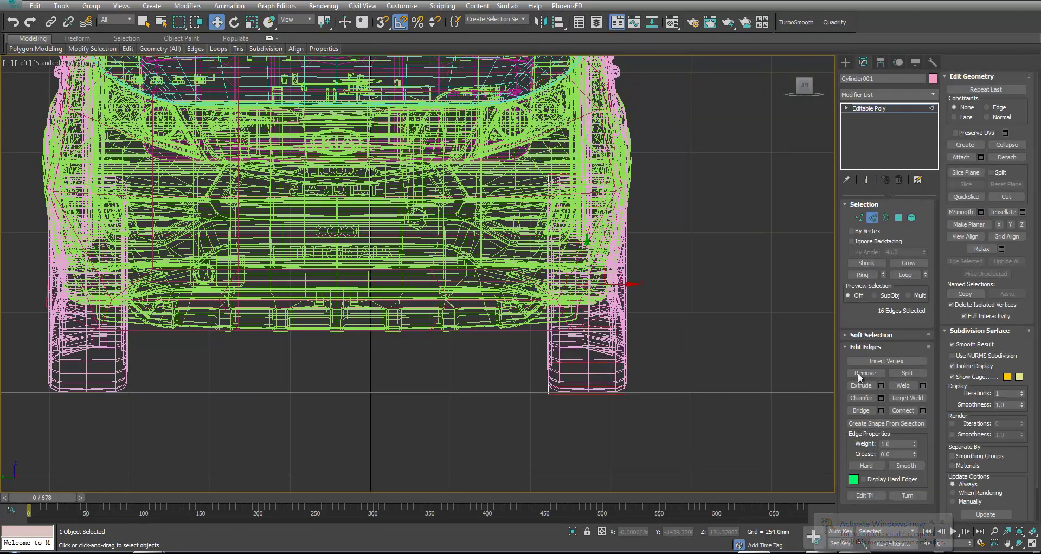
{"action": "left_click", "coordinate": [923, 410]}
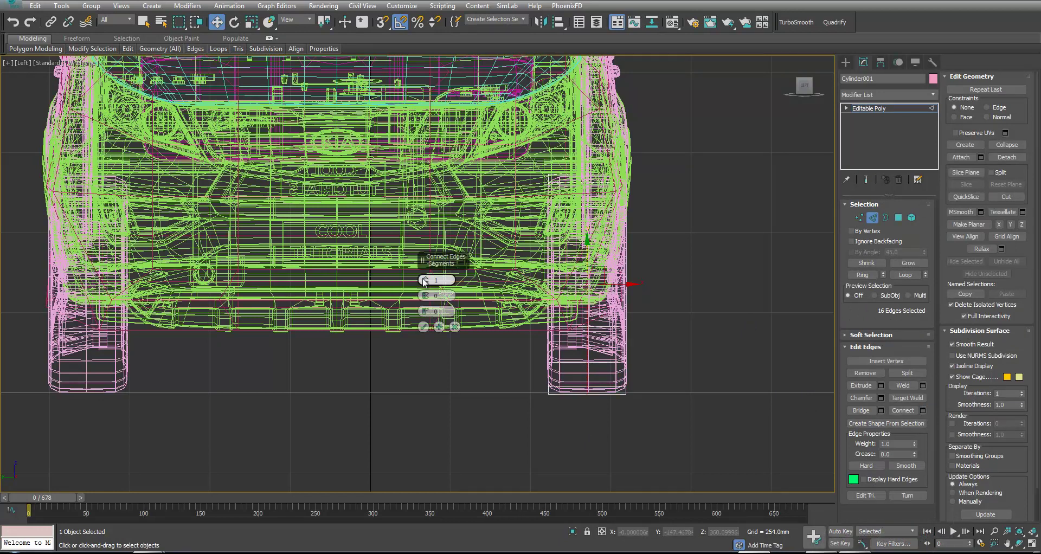
{"action": "left_click", "coordinate": [427, 278]}
{"action": "left_click_drag", "start_coordinate": [426, 296], "coordinate": [427, 269]}
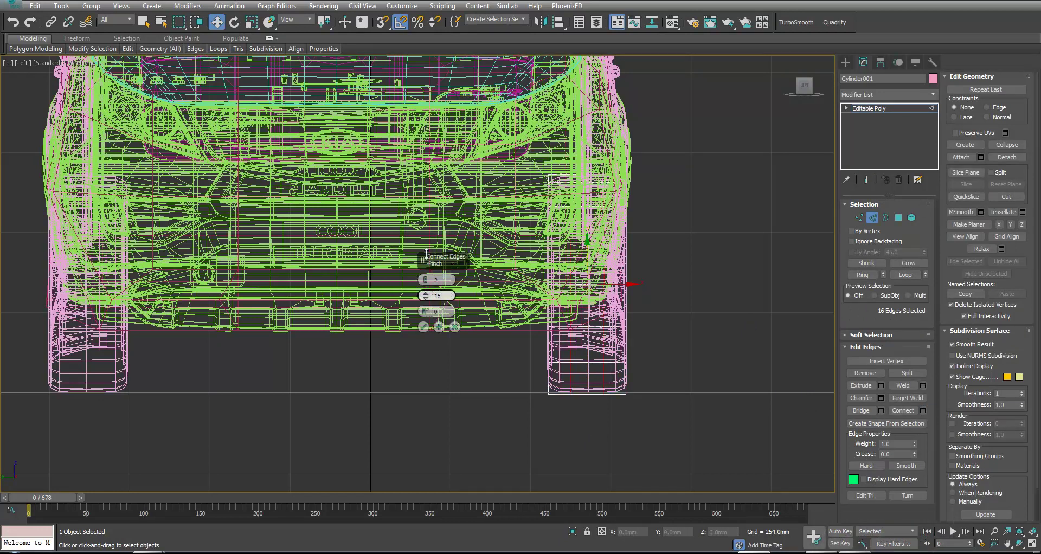
{"action": "left_click_drag", "start_coordinate": [429, 169], "coordinate": [428, 146]}
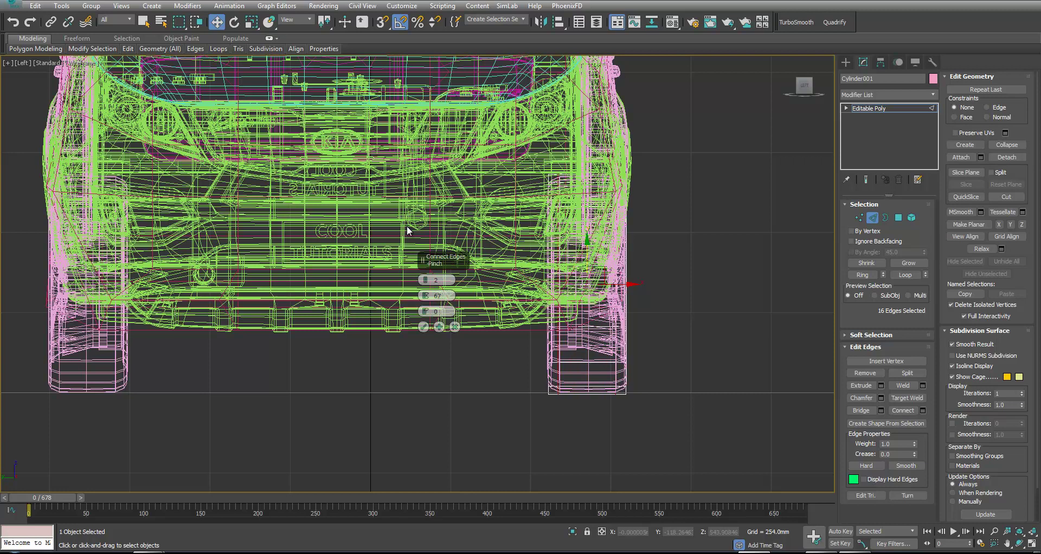
{"action": "left_click", "coordinate": [422, 325]}
Scale the vertex rings at both ends of the wheel cylinder to bevel its outer rims.
{"action": "key", "text": "1"}
{"action": "left_click_drag", "start_coordinate": [550, 399], "coordinate": [554, 409]}
{"action": "left_click_drag", "start_coordinate": [727, 110], "coordinate": [623, 408]}
{"action": "key", "text": "r"}
{"action": "left_click_drag", "start_coordinate": [589, 278], "coordinate": [639, 287]}
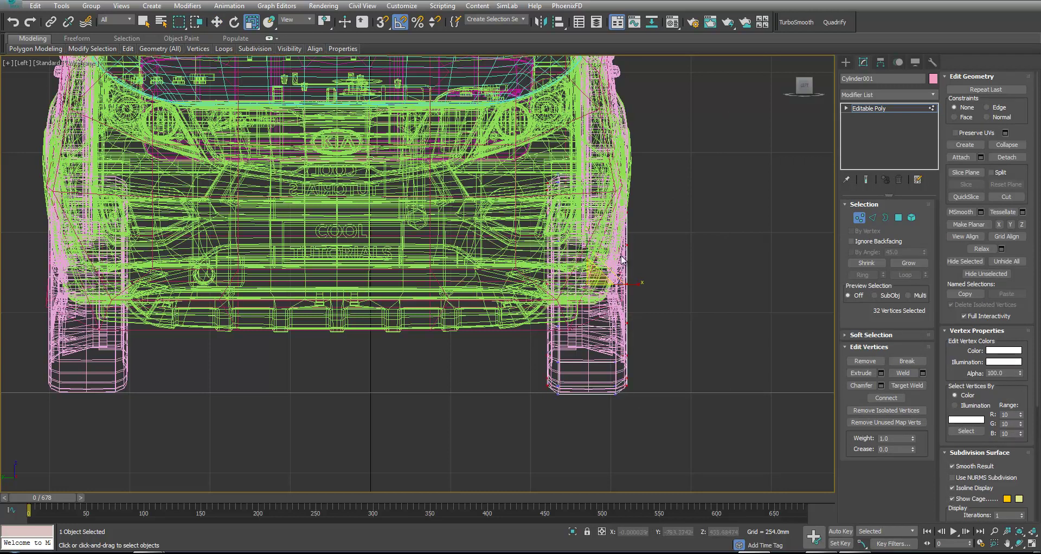
{"action": "left_click", "coordinate": [865, 219]}
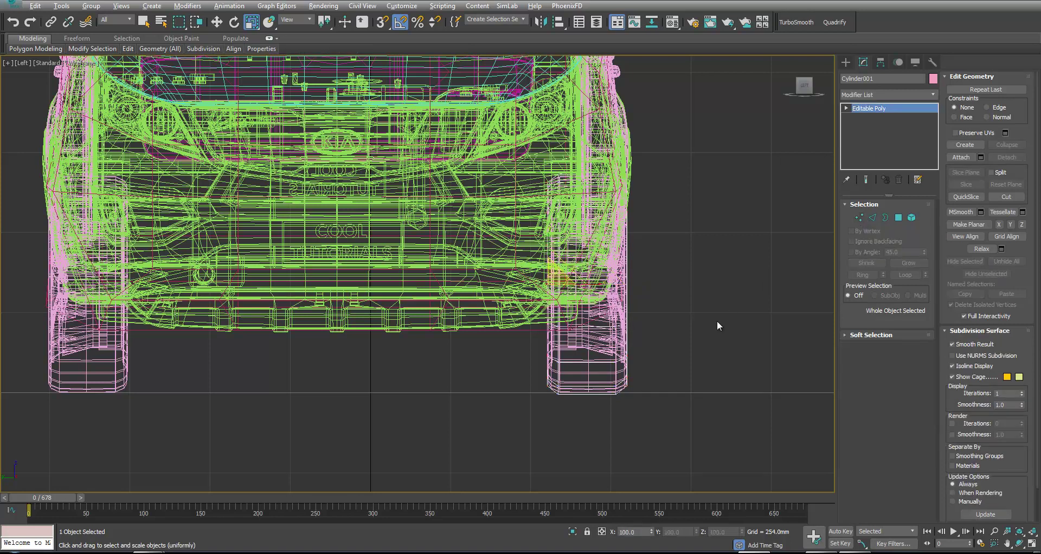
Clone the rear wheel cylinder as a single copy onto the front left wheel in the perspective view.
{"action": "key", "text": "alt+w"}
{"action": "middle_click", "coordinate": [740, 344]}
{"action": "key", "text": "alt+w"}
{"action": "middle_click_drag", "start_coordinate": [527, 372], "coordinate": [580, 366]}
{"action": "key", "text": "w"}
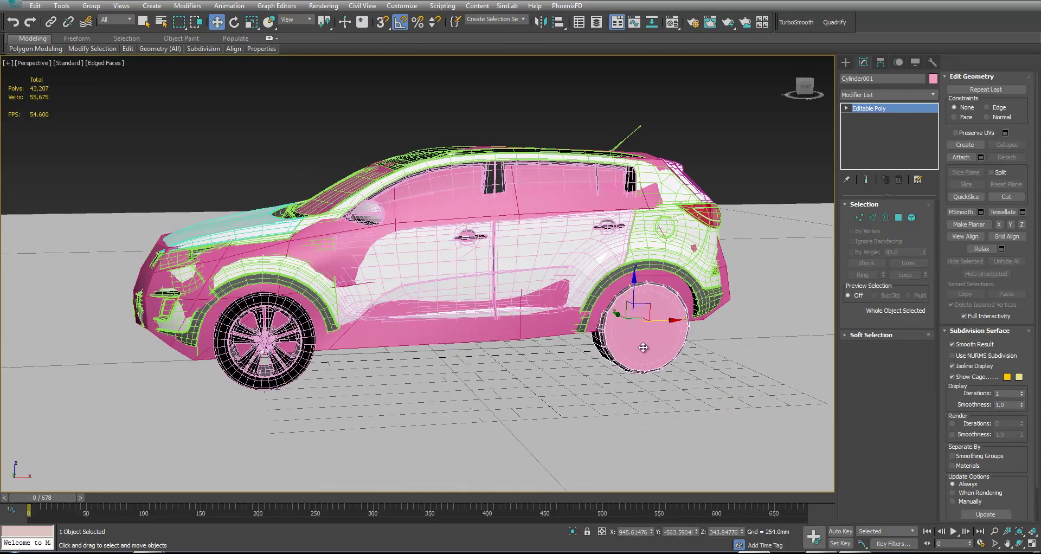
{"action": "mouse_move", "coordinate": [664, 318]}
{"action": "left_mouse_down", "text": "shift"}
{"action": "mouse_move", "coordinate": [411, 326]}
{"action": "mouse_move", "coordinate": [294, 351]}
{"action": "left_mouse_up", "text": "shift"}
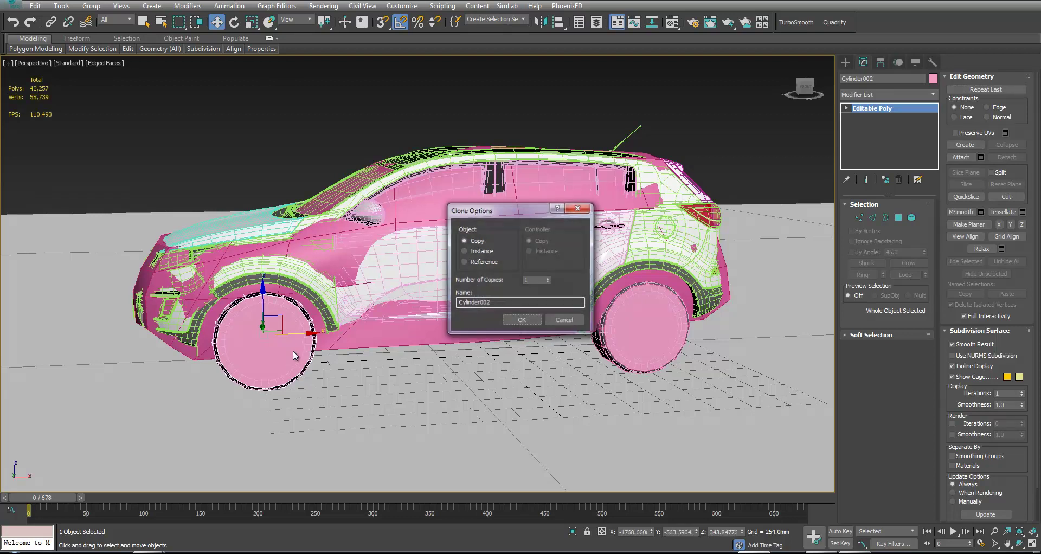
{"action": "left_click", "coordinate": [514, 323]}
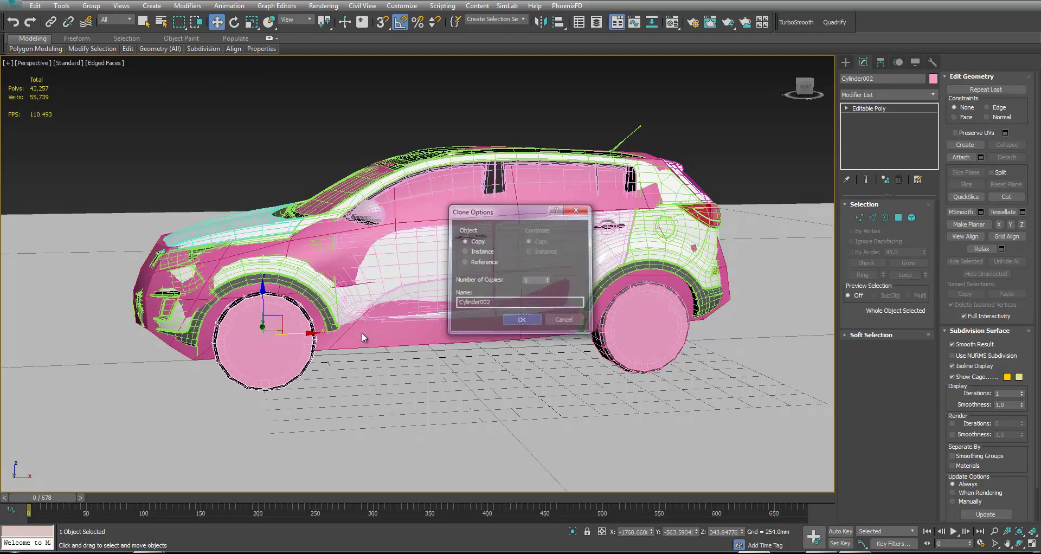
Align the copied cylinder centre to centre with Wheel Front Left on the X, Y and Z positions.
{"action": "left_click_drag", "start_coordinate": [306, 333], "coordinate": [106, 339]}
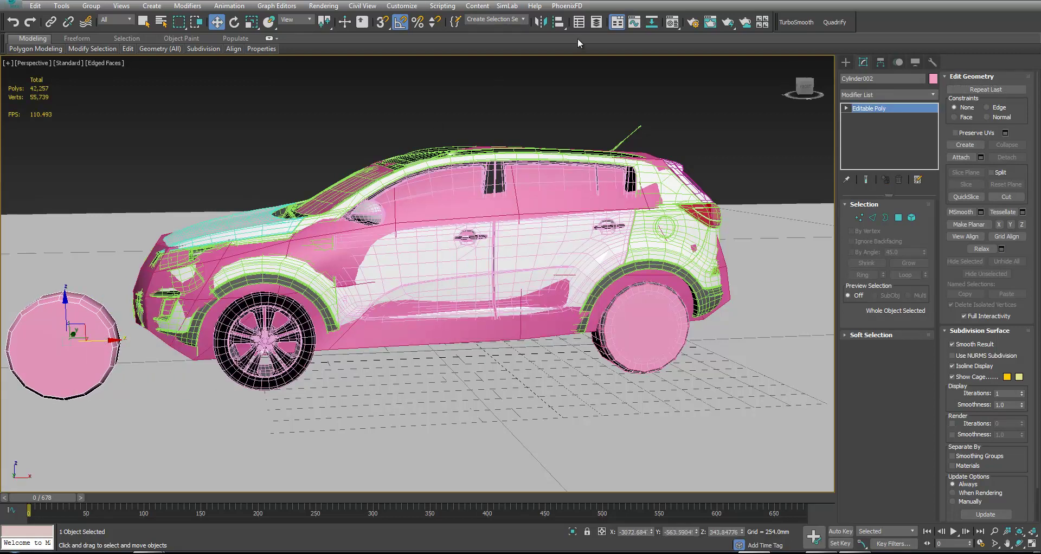
{"action": "left_click", "coordinate": [559, 22]}
{"action": "left_click", "coordinate": [287, 346]}
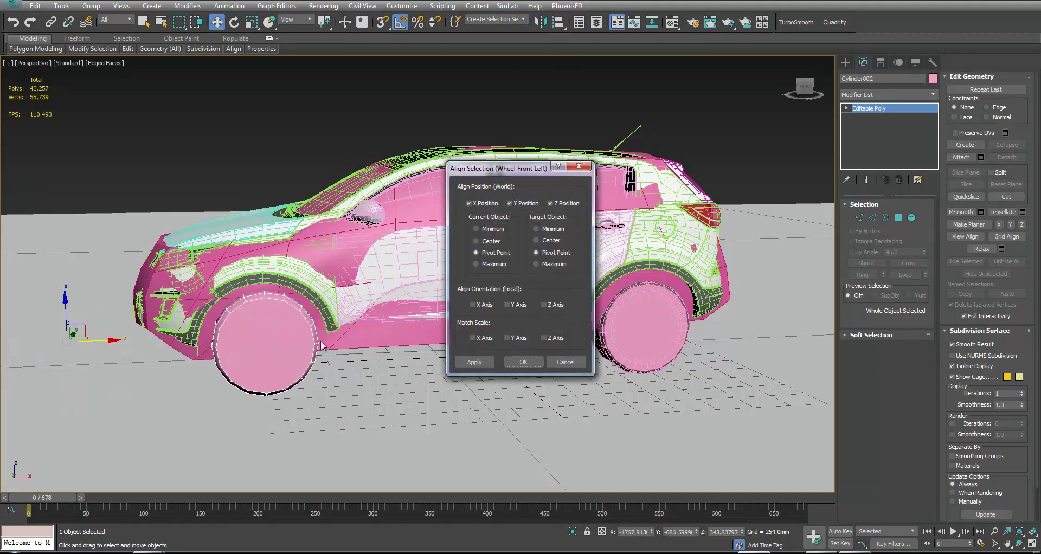
{"action": "left_click", "coordinate": [492, 242]}
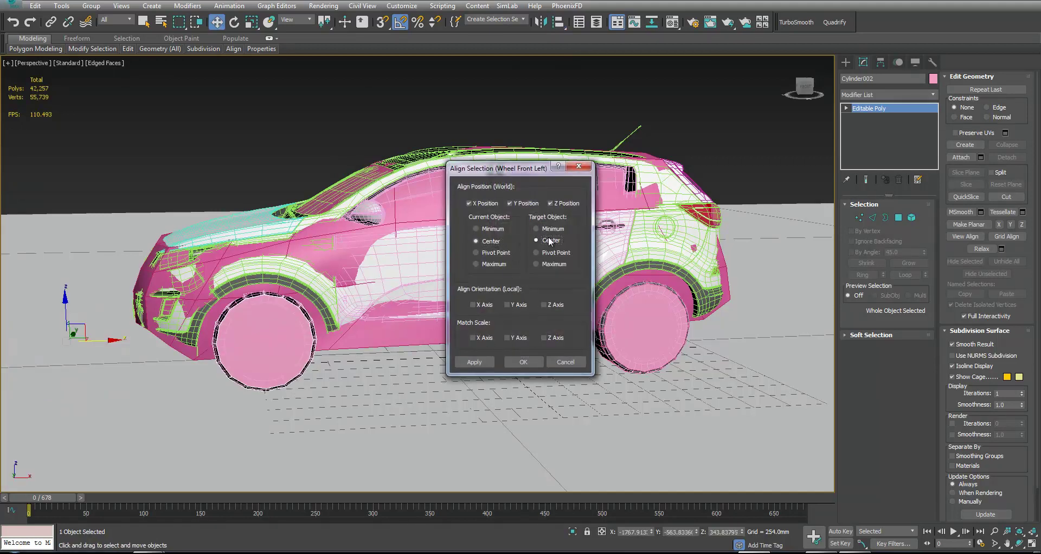
{"action": "left_click", "coordinate": [524, 362]}
Make two more copies of the rear wheel cylinder and align the last one centre to centre with Wheel Back Left.
{"action": "left_click_drag", "start_coordinate": [666, 332], "coordinate": [509, 339]}
{"action": "left_click", "coordinate": [532, 322]}
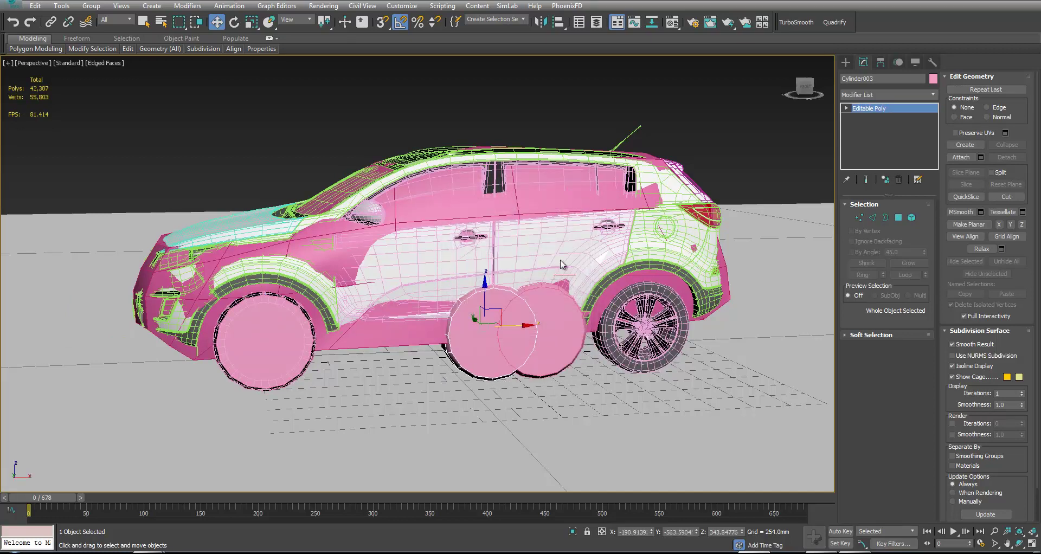
{"action": "left_click", "coordinate": [557, 23]}
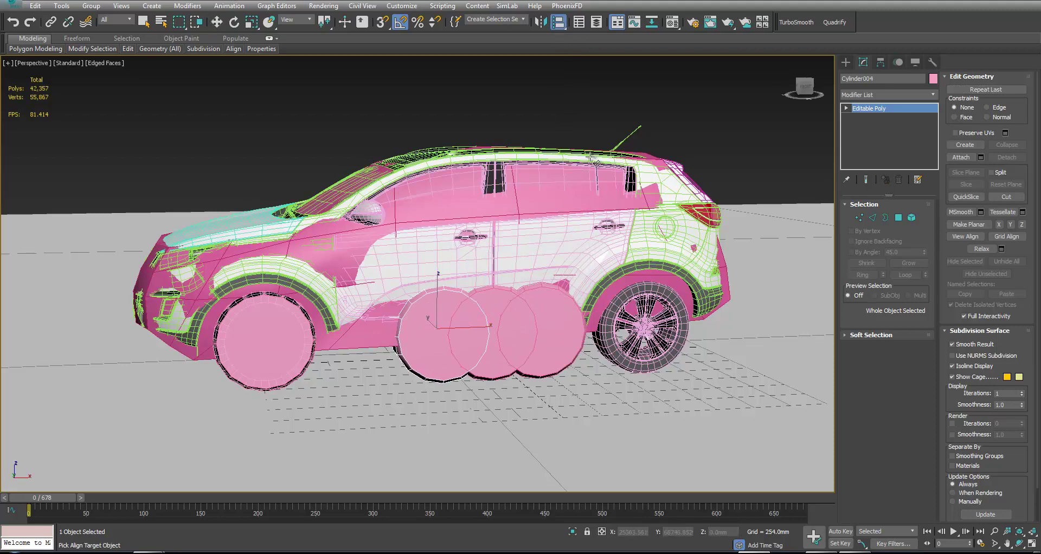
{"action": "left_click", "coordinate": [643, 323]}
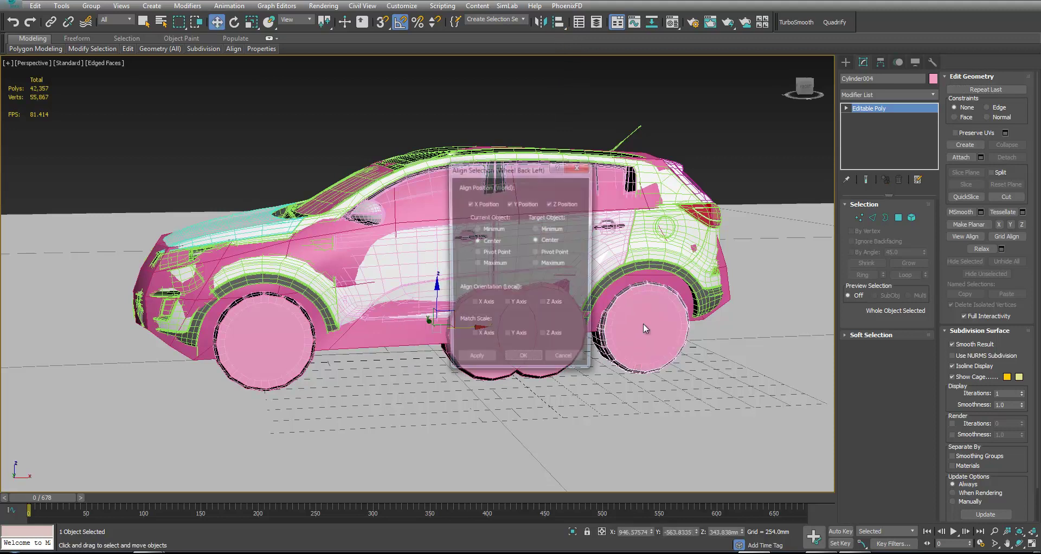
{"action": "left_click", "coordinate": [523, 362]}
Move the two spare wheel cylinders across to the right side of the car.
{"action": "left_click", "coordinate": [469, 350], "text": "ctrl"}
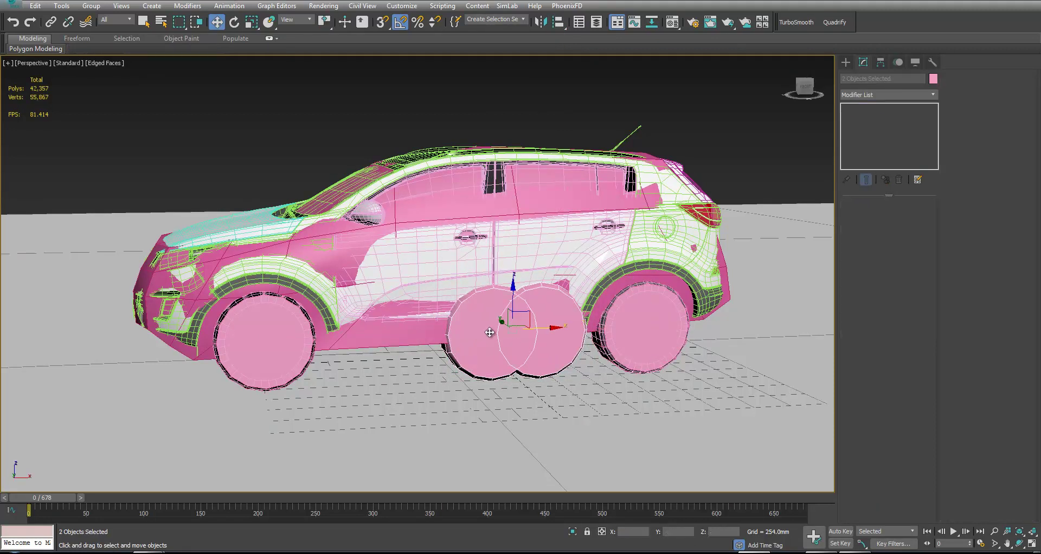
{"action": "left_click_drag", "start_coordinate": [488, 333], "coordinate": [488, 303]}
{"action": "middle_click_drag", "start_coordinate": [488, 304], "coordinate": [485, 289], "text": "alt"}
{"action": "key", "text": "e"}
{"action": "left_click_drag", "start_coordinate": [416, 250], "coordinate": [464, 242]}
{"action": "key", "text": "w"}
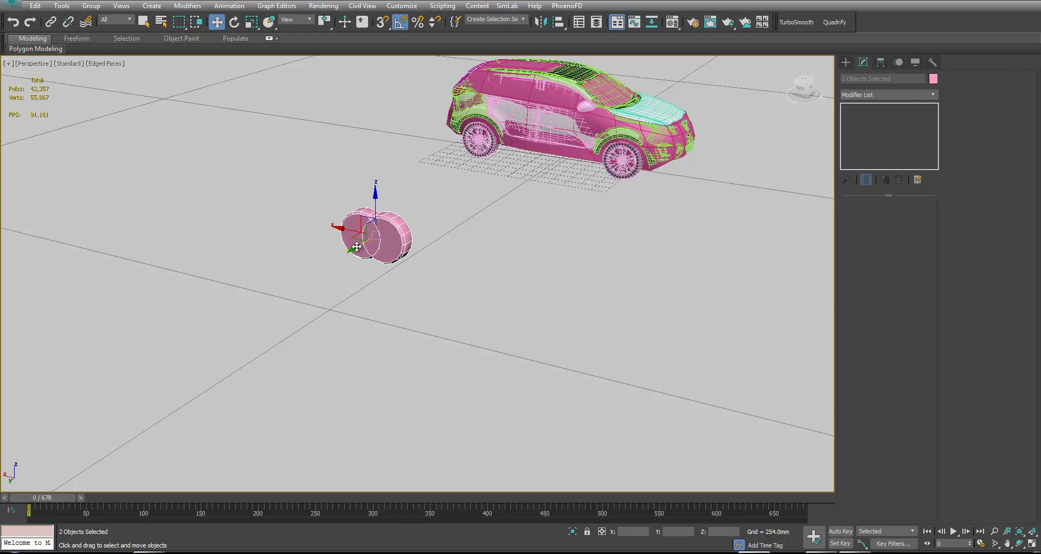
{"action": "left_click_drag", "start_coordinate": [355, 247], "coordinate": [465, 221]}
Align one spare cylinder centre to centre with the front right wheel.
{"action": "middle_click_drag", "start_coordinate": [465, 221], "coordinate": [423, 255], "text": "alt"}
{"action": "scroll", "coordinate": [422, 255], "scroll_direction": "up", "scroll_amount": 3}
{"action": "left_click", "coordinate": [428, 239]}
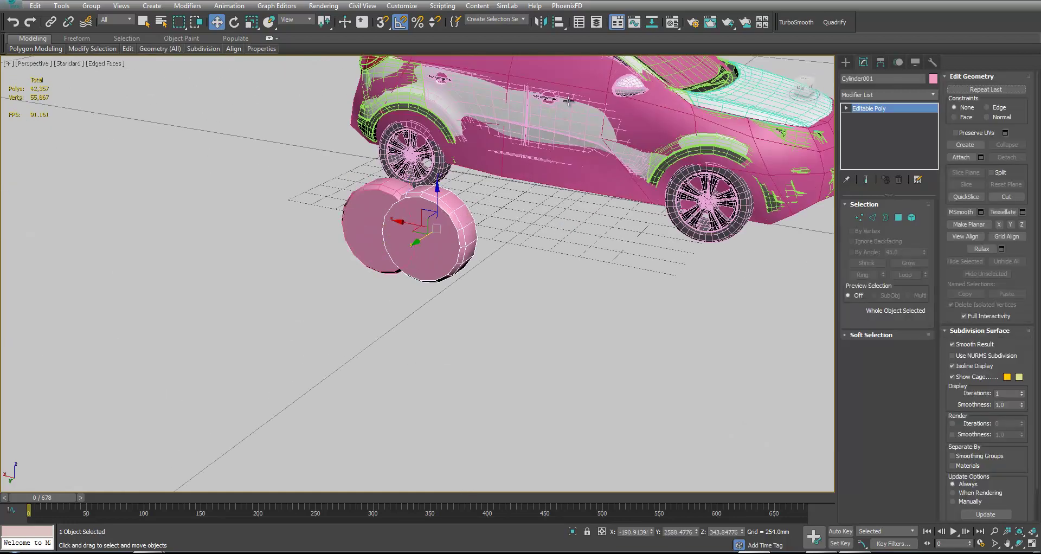
{"action": "left_click", "coordinate": [558, 22]}
{"action": "left_click", "coordinate": [708, 198]}
{"action": "left_click", "coordinate": [530, 362]}
Align the remaining spare cylinder centre to centre with Wheel Back Right.
{"action": "left_click", "coordinate": [409, 220]}
{"action": "left_click", "coordinate": [558, 22]}
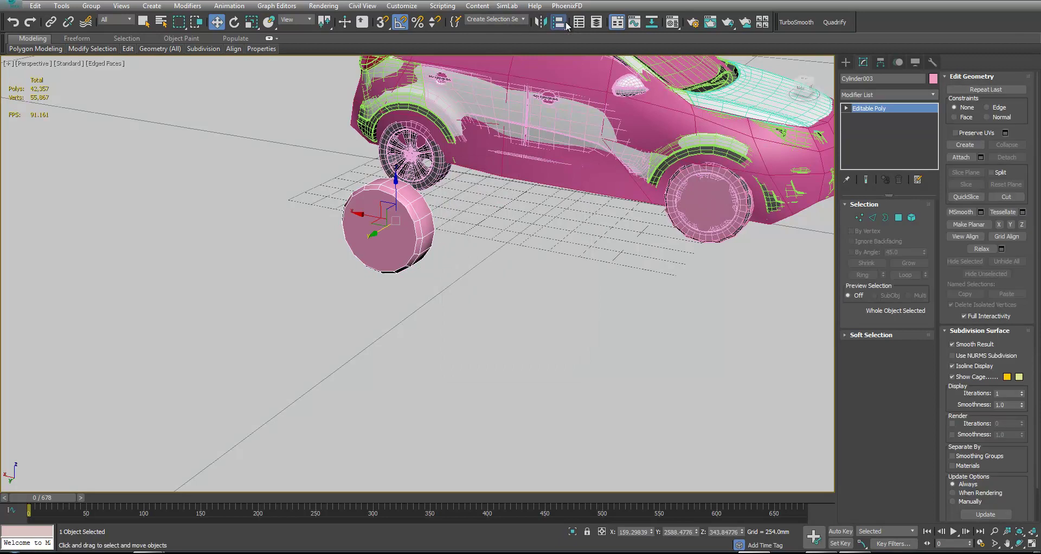
{"action": "left_click", "coordinate": [413, 154]}
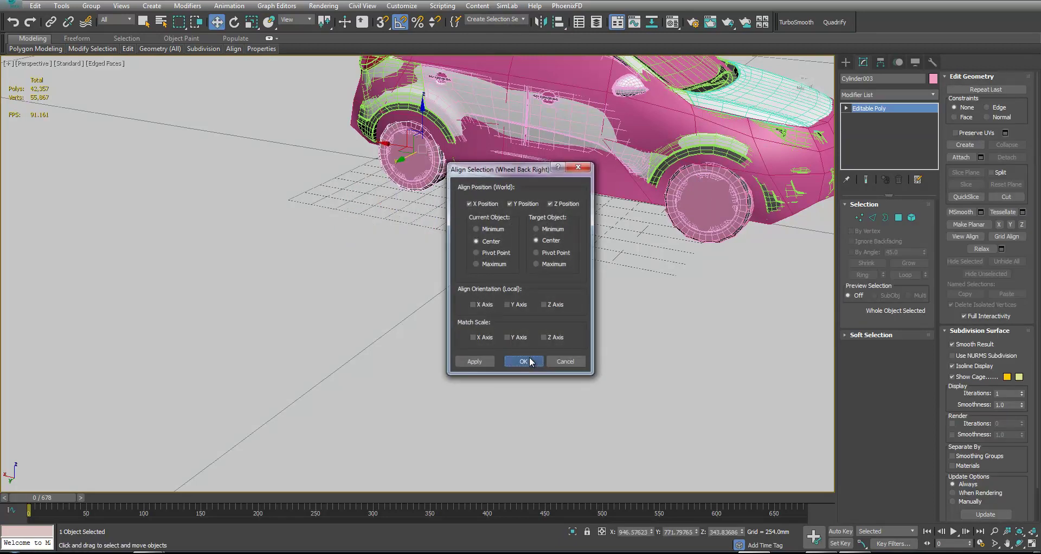
{"action": "left_click", "coordinate": [524, 362]}
Select Main Chassis and place it on a new layer in the Layer Explorer.
{"action": "scroll", "coordinate": [521, 284], "scroll_direction": "down", "scroll_amount": 5}
{"action": "left_click", "coordinate": [521, 283]}
{"action": "middle_click_drag", "start_coordinate": [521, 284], "coordinate": [458, 332], "text": "alt"}
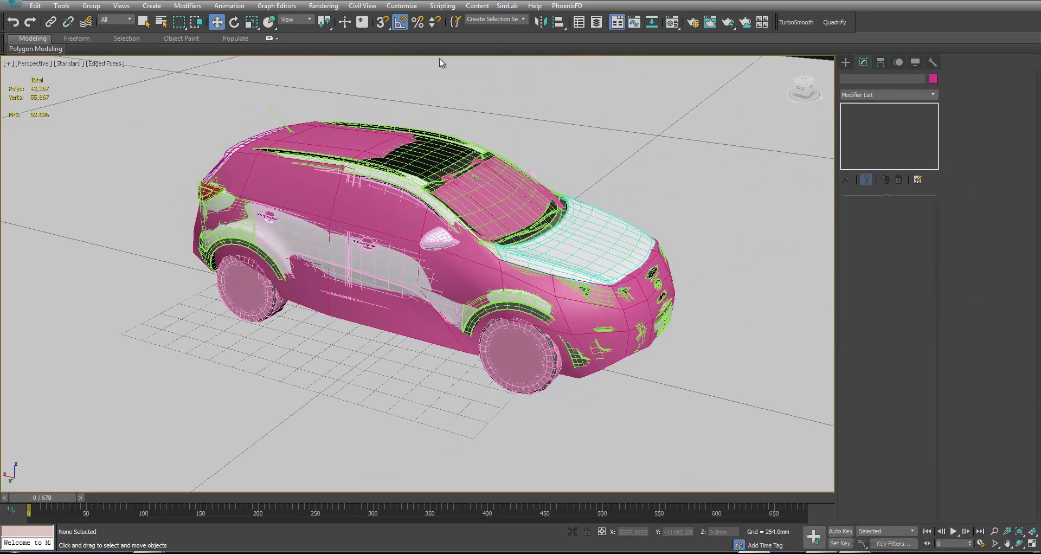
{"action": "middle_click_drag", "start_coordinate": [375, 182], "coordinate": [389, 182], "text": "alt"}
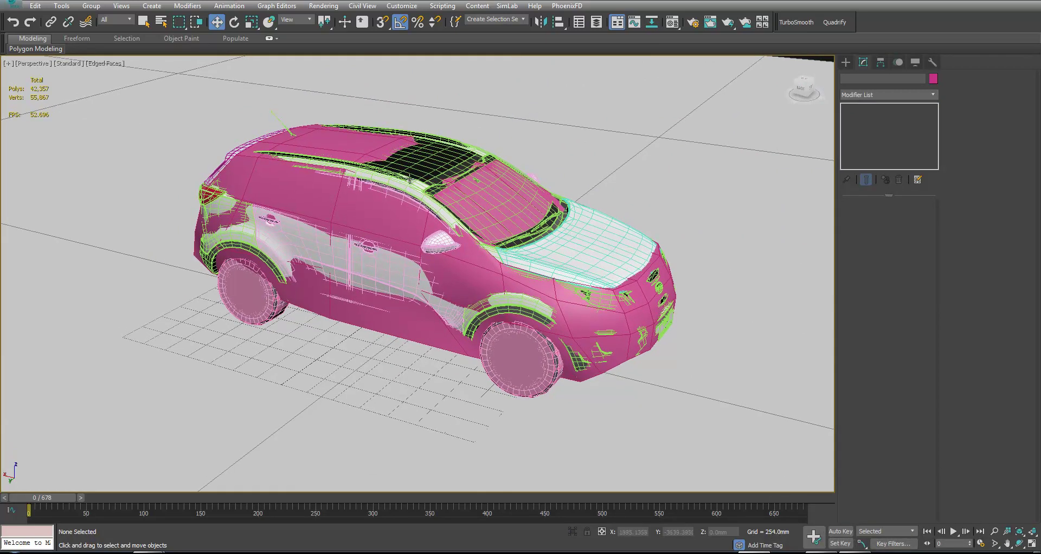
{"action": "left_click", "coordinate": [437, 158]}
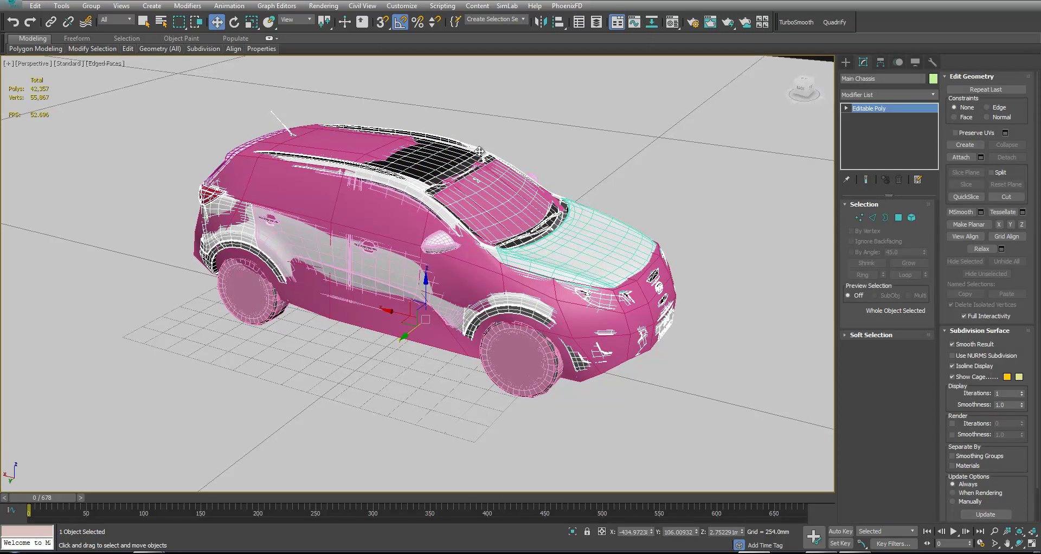
{"action": "left_click", "coordinate": [598, 22]}
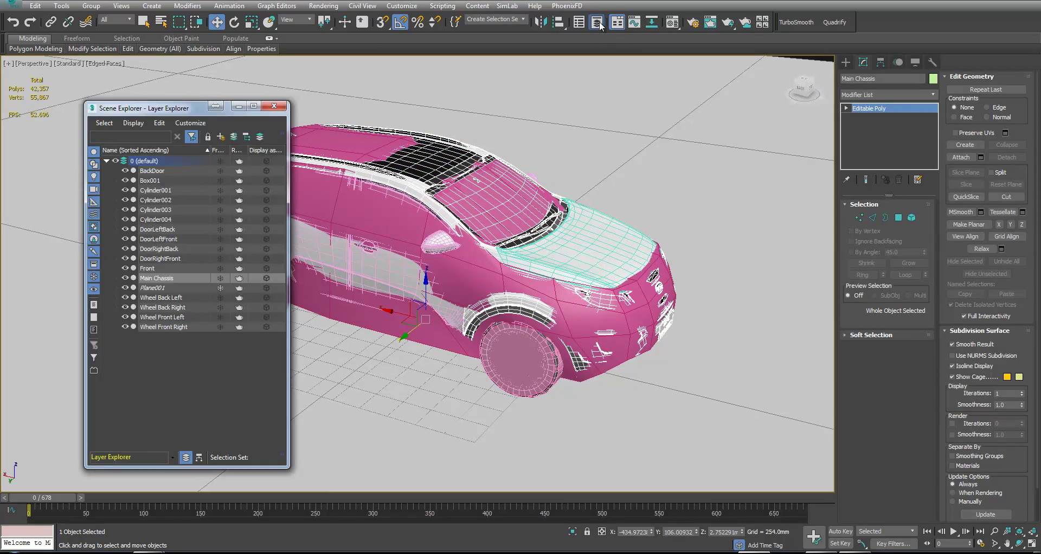
{"action": "left_click_drag", "start_coordinate": [185, 112], "coordinate": [182, 107]}
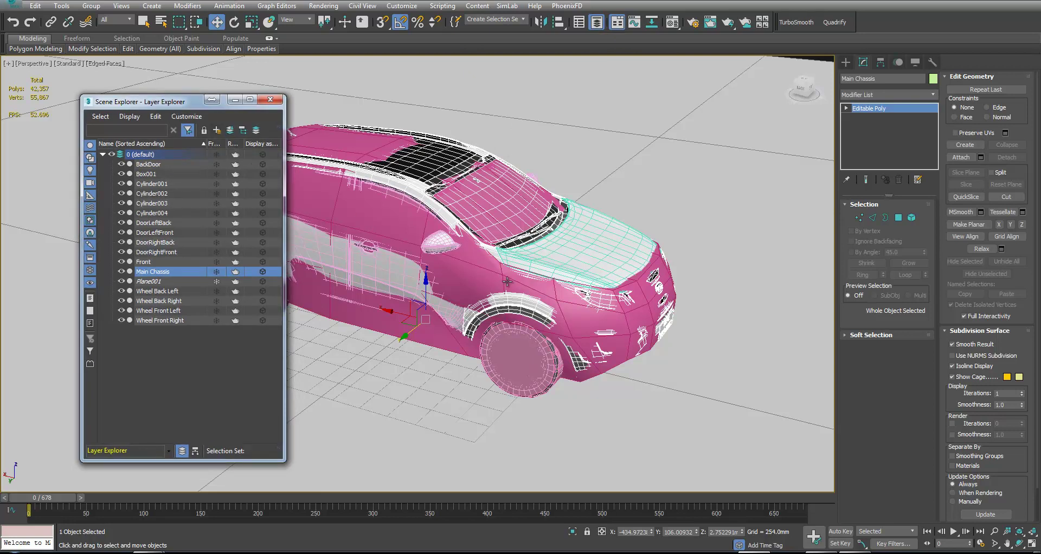
{"action": "left_click", "coordinate": [216, 131]}
{"action": "left_click", "coordinate": [155, 219]}
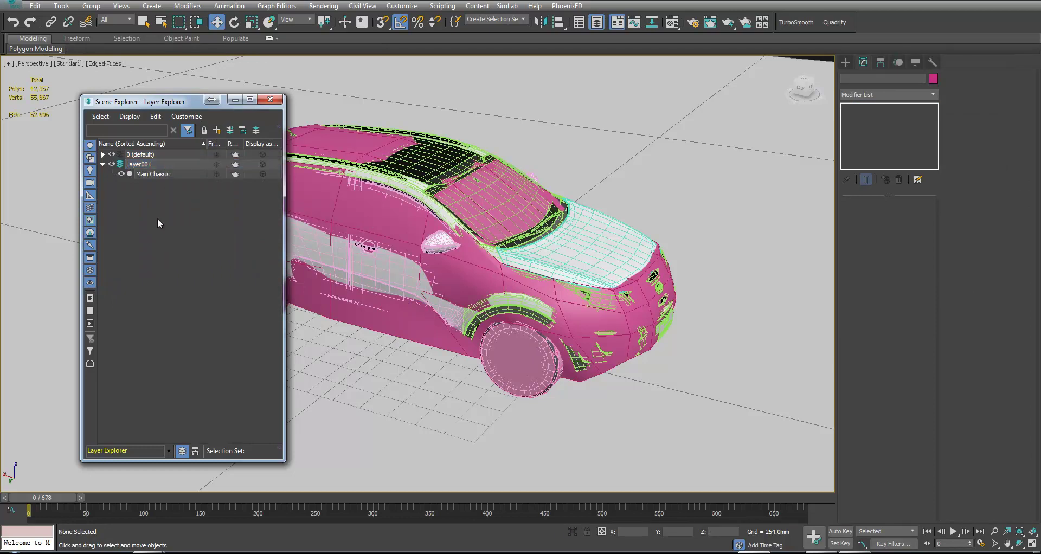
Add the four original wheel objects, Wheel Back Left through Wheel Front Right, to the new layer with Main Chassis.
{"action": "left_click_drag", "start_coordinate": [174, 105], "coordinate": [102, 119]}
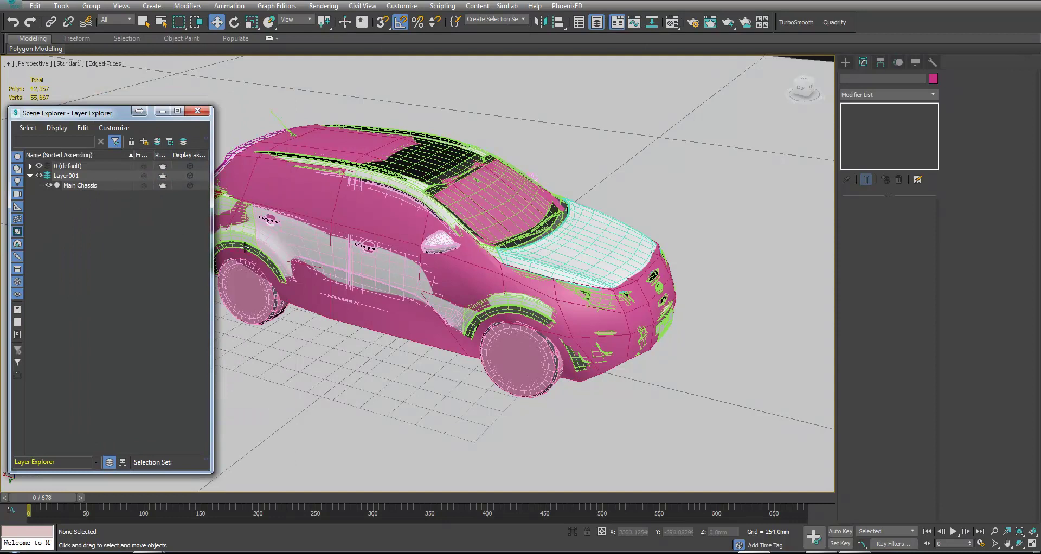
{"action": "left_click", "coordinate": [30, 166]}
{"action": "left_click", "coordinate": [93, 293]}
{"action": "left_click", "coordinate": [96, 322], "text": "shift"}
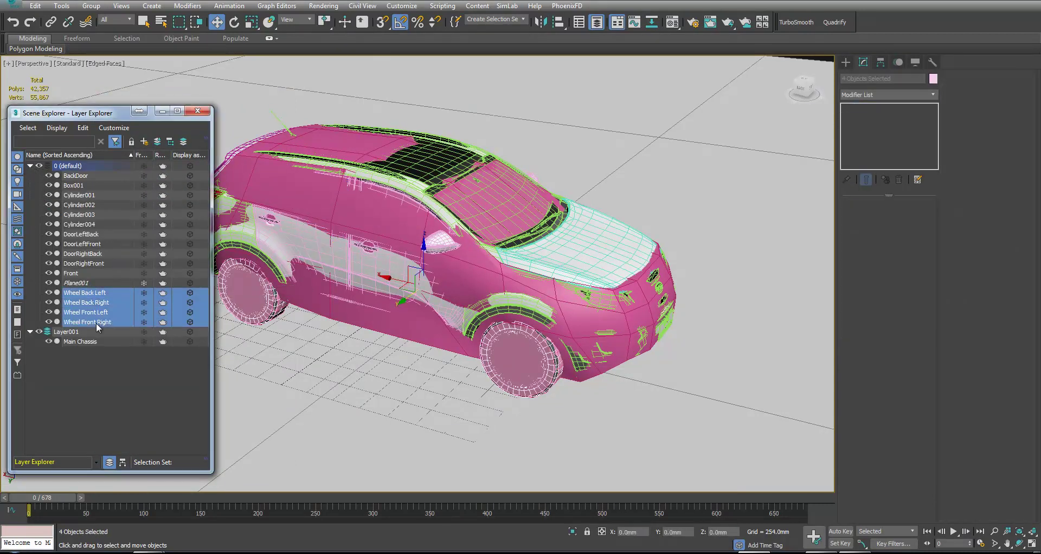
{"action": "left_click", "coordinate": [157, 142]}
{"action": "left_click", "coordinate": [121, 352]}
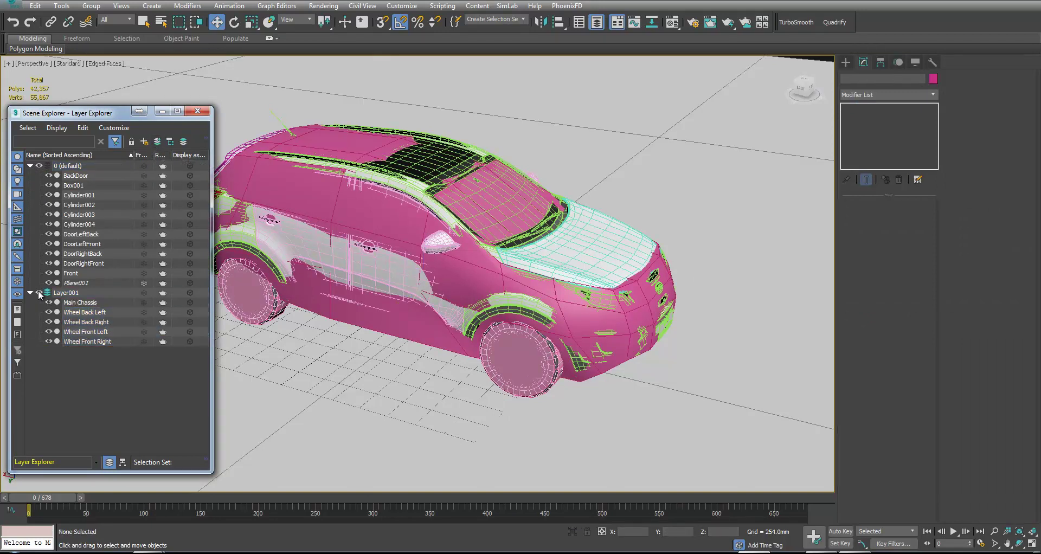
Hide the layer holding the original chassis and wheels and rename it OriginalCar.
{"action": "left_click", "coordinate": [39, 293]}
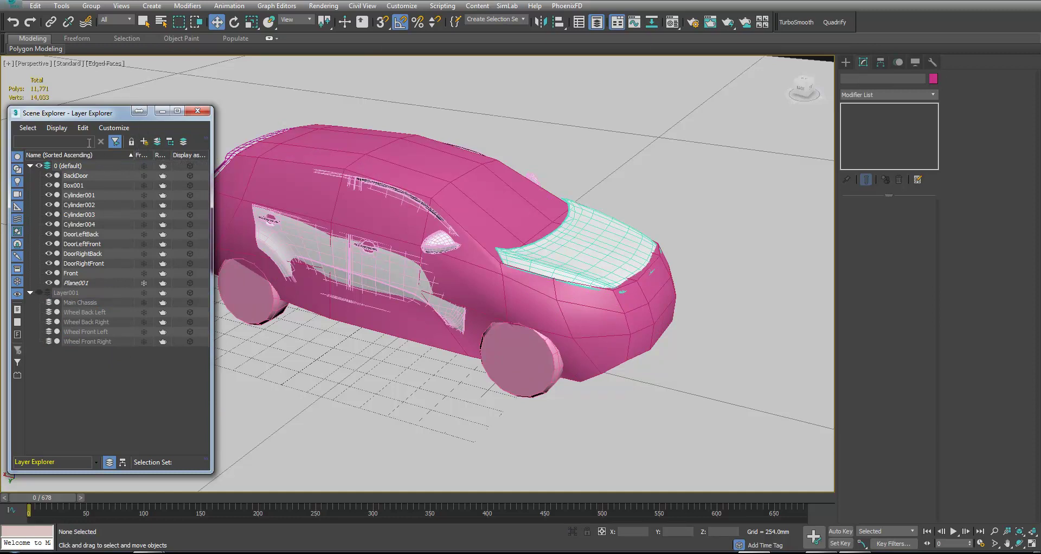
{"action": "left_click", "coordinate": [77, 293]}
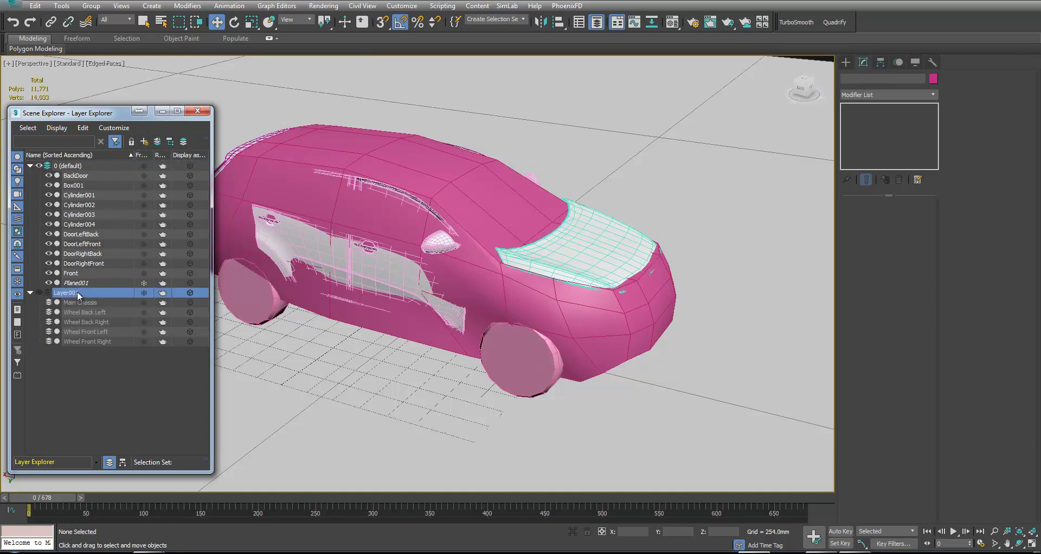
{"action": "right_click", "coordinate": [77, 291]}
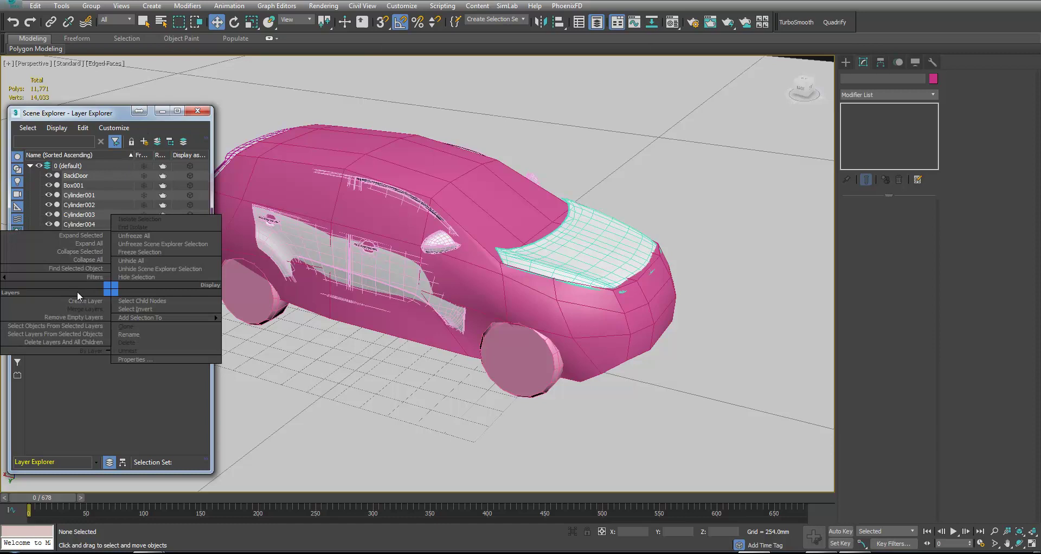
{"action": "left_click", "coordinate": [132, 335]}
{"action": "type", "text": "Orig"}
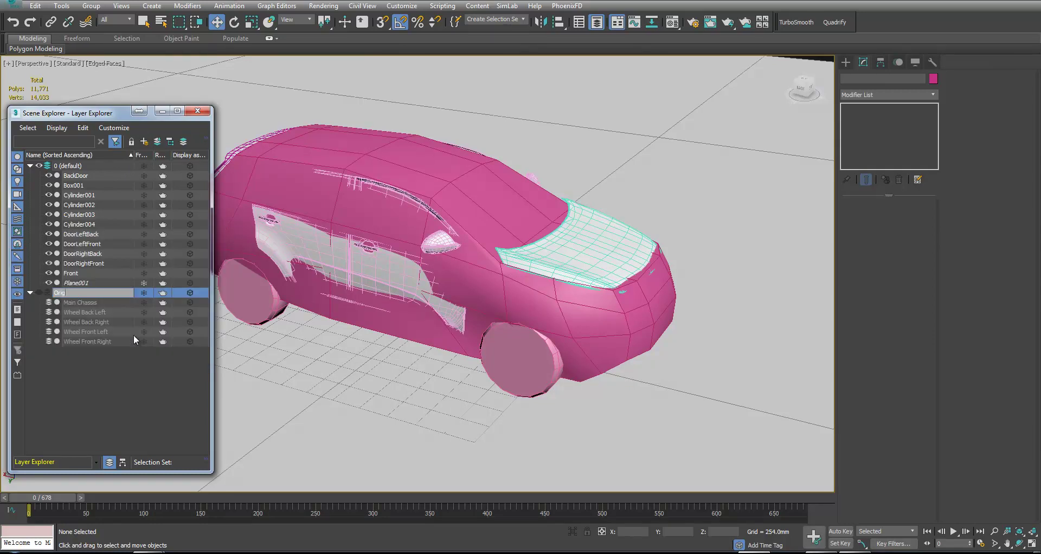
{"action": "type", "text": "inalCar"}
{"action": "key", "text": "Return"}
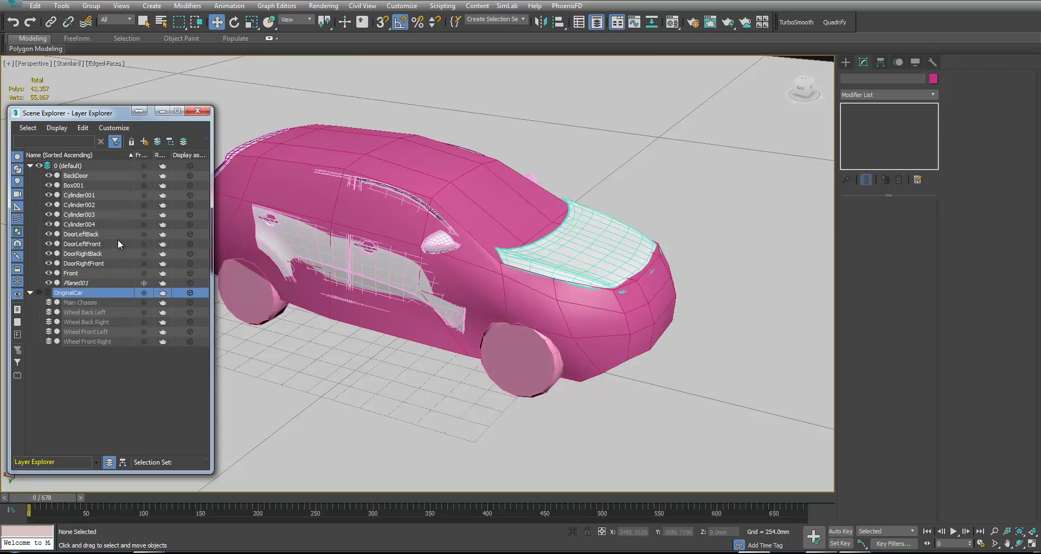
{"action": "middle_click_drag", "start_coordinate": [383, 248], "coordinate": [483, 262]}
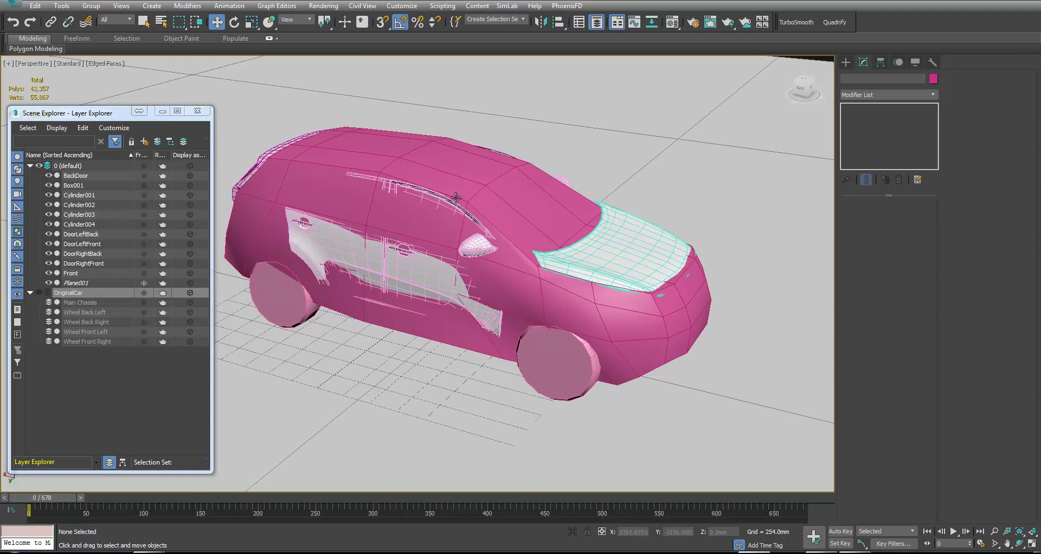
Isolate the two left doors, DoorLeftBack and DoorLeftFront, and display them shaded with edged faces.
{"action": "key", "text": "F3"}
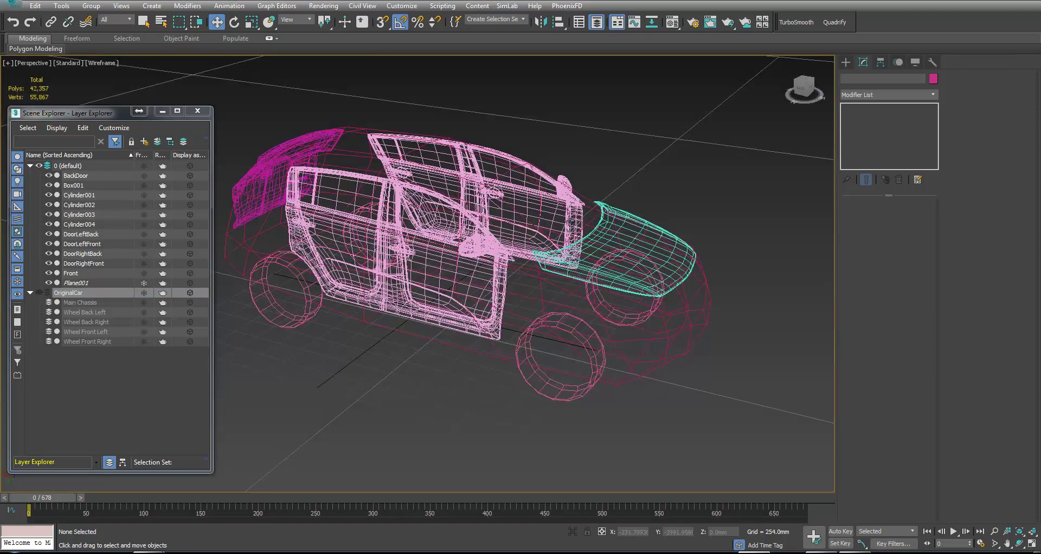
{"action": "left_click", "coordinate": [458, 162]}
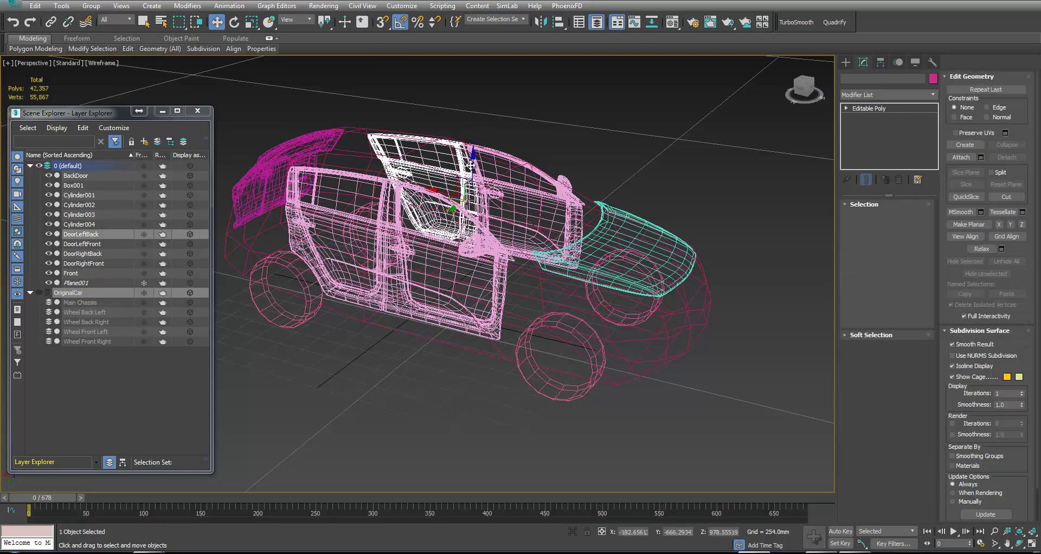
{"action": "left_click", "coordinate": [490, 174], "text": "ctrl"}
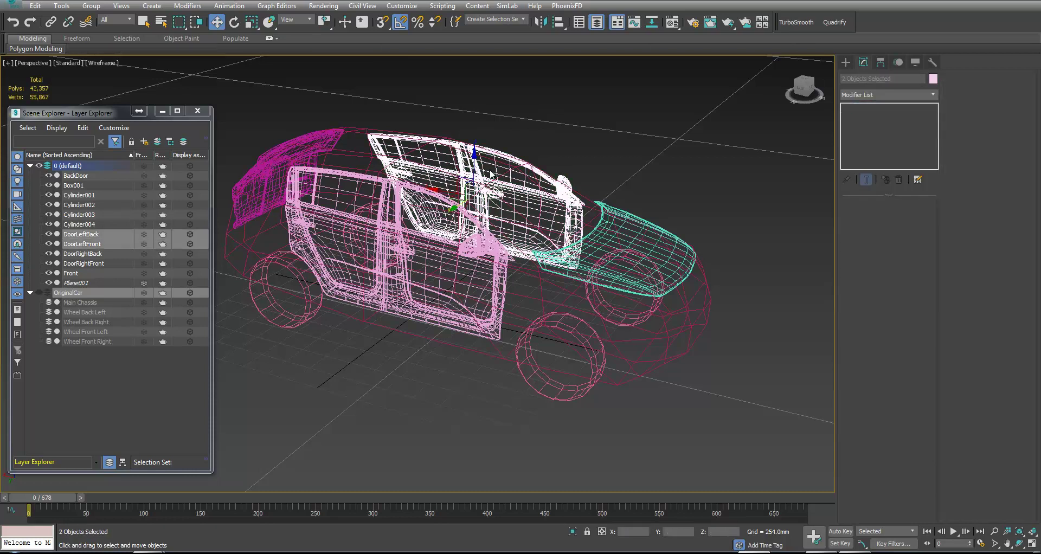
{"action": "right_click", "coordinate": [503, 117]}
{"action": "left_click", "coordinate": [518, 77]}
{"action": "middle_click_drag", "start_coordinate": [507, 259], "coordinate": [486, 315], "text": "alt"}
{"action": "middle_click_drag", "start_coordinate": [500, 371], "coordinate": [599, 348]}
{"action": "left_click", "coordinate": [596, 384]}
{"action": "key", "text": "F3"}
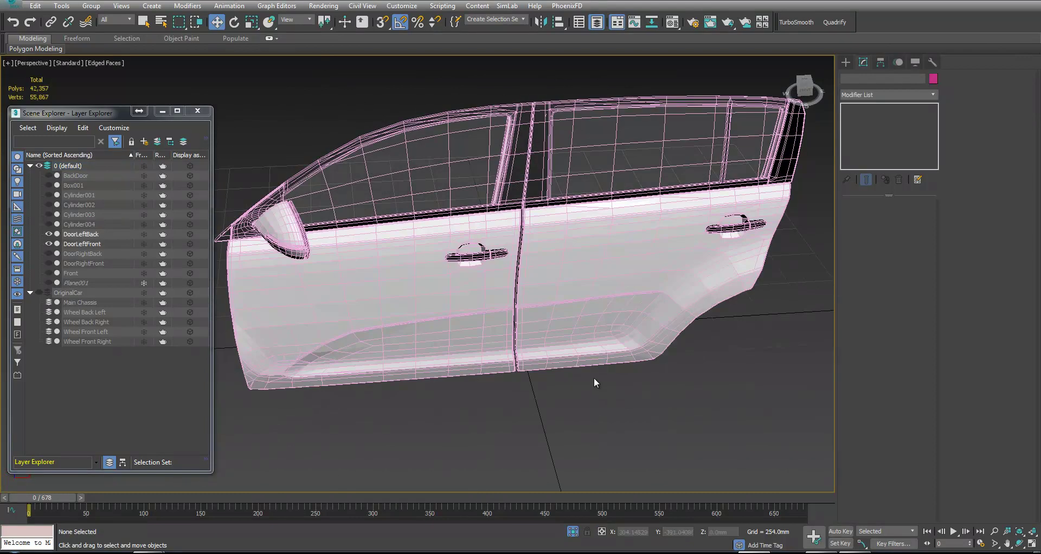
Create a box over the front left door in the Front view, about 1143 mm long, 1190 mm wide and 46 mm high.
{"action": "scroll", "coordinate": [699, 244], "scroll_direction": "down", "scroll_amount": 3}
{"action": "key", "text": "alt+w"}
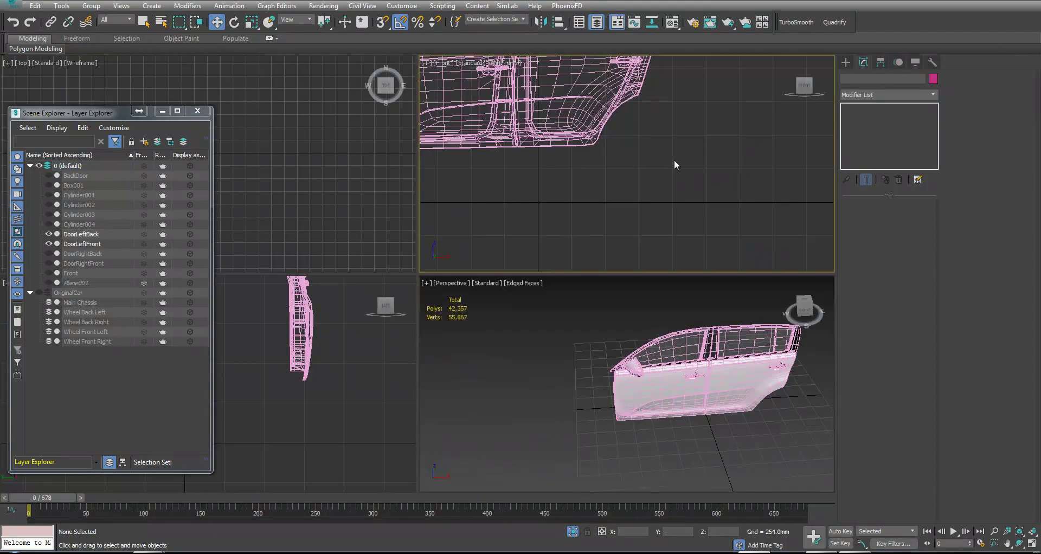
{"action": "left_click", "coordinate": [675, 159]}
{"action": "key", "text": "alt+w"}
{"action": "middle_click_drag", "start_coordinate": [363, 180], "coordinate": [783, 298]}
{"action": "scroll", "coordinate": [563, 241], "scroll_direction": "down", "scroll_amount": 3}
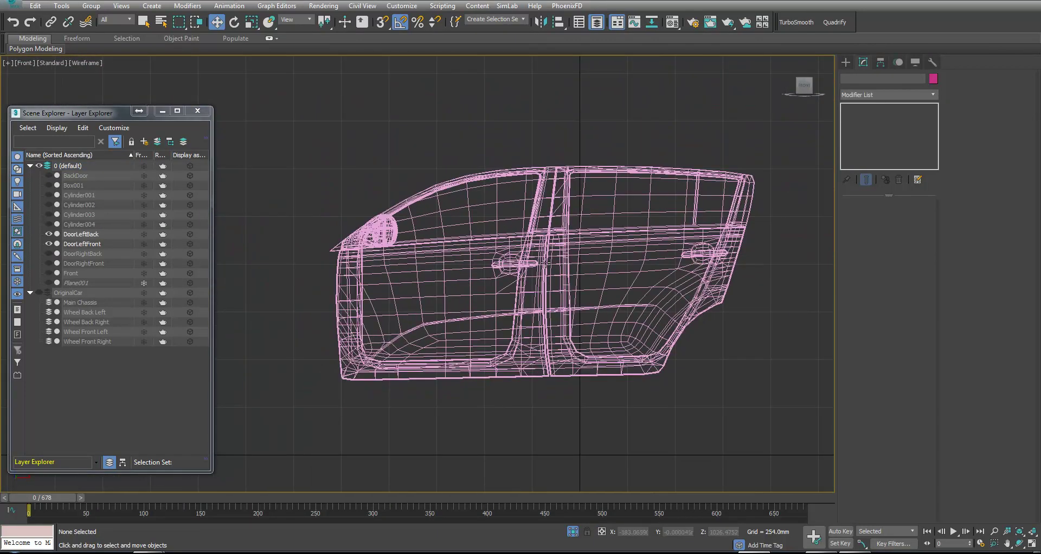
{"action": "left_click", "coordinate": [845, 62]}
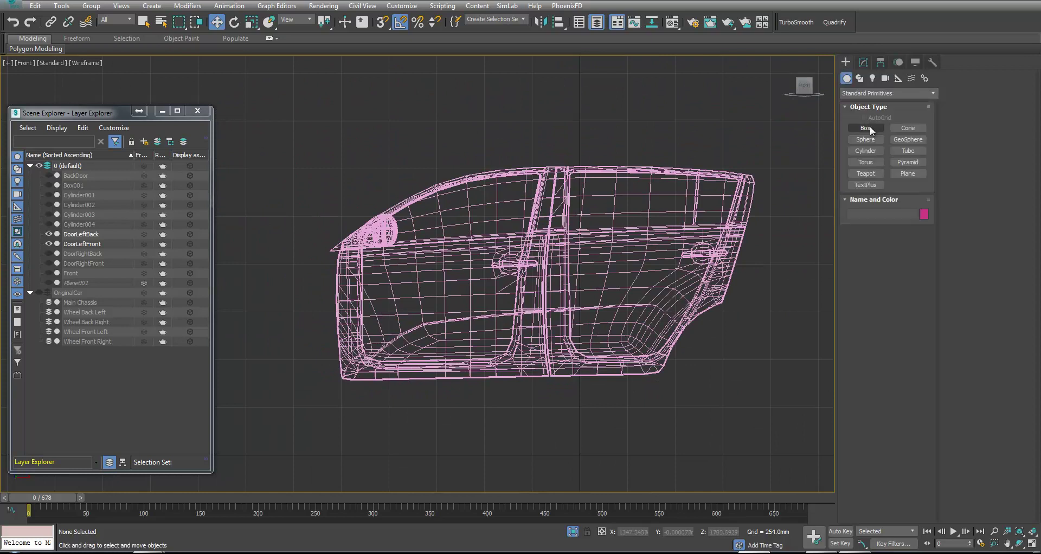
{"action": "left_click", "coordinate": [868, 127]}
{"action": "left_click_drag", "start_coordinate": [339, 380], "coordinate": [562, 164]}
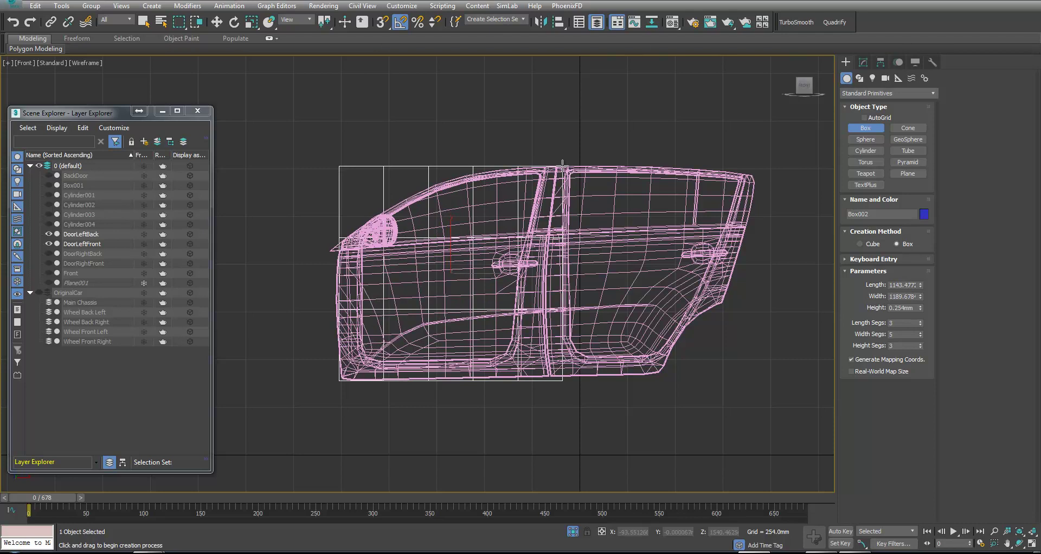
{"action": "key", "text": "alt+w"}
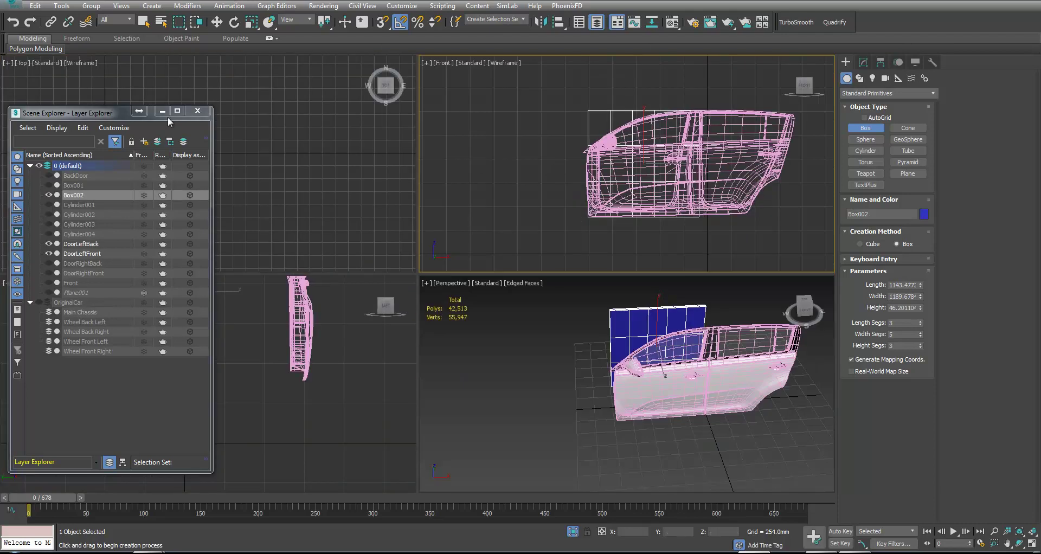
Minimise the Layer Explorer and move the new box along Y in the Top view onto the front left door.
{"action": "left_click", "coordinate": [162, 111]}
{"action": "scroll", "coordinate": [188, 188], "scroll_direction": "up", "scroll_amount": 5}
{"action": "scroll", "coordinate": [228, 163], "scroll_direction": "down", "scroll_amount": 4}
{"action": "key", "text": "w"}
{"action": "left_click_drag", "start_coordinate": [237, 147], "coordinate": [239, 159]}
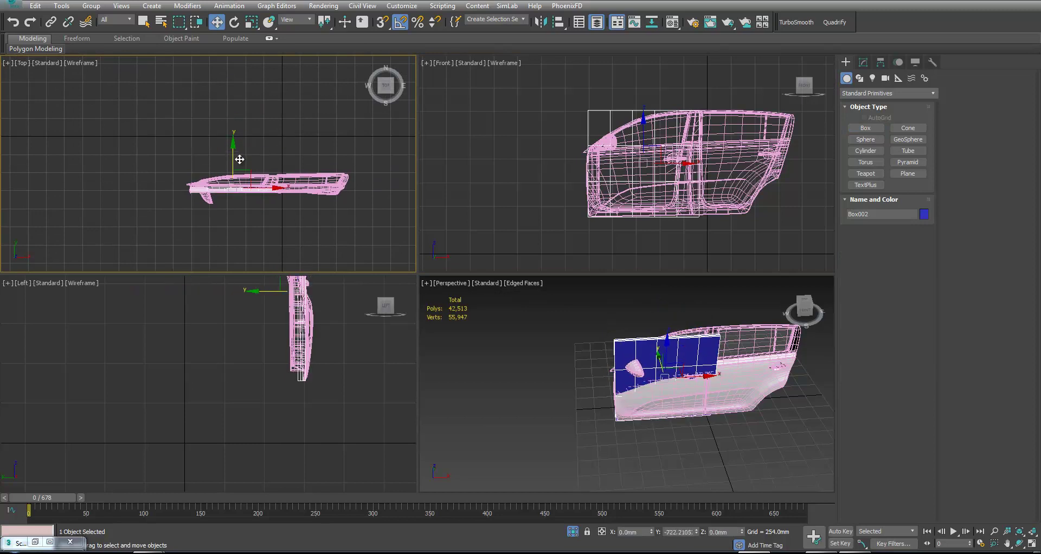
Reduce the door box's width segments and height segments to 1.
{"action": "middle_click_drag", "start_coordinate": [688, 397], "coordinate": [675, 403], "text": "alt"}
{"action": "key", "text": "alt+w"}
{"action": "middle_click_drag", "start_coordinate": [532, 403], "coordinate": [624, 388], "text": "alt"}
{"action": "left_click", "coordinate": [863, 62]}
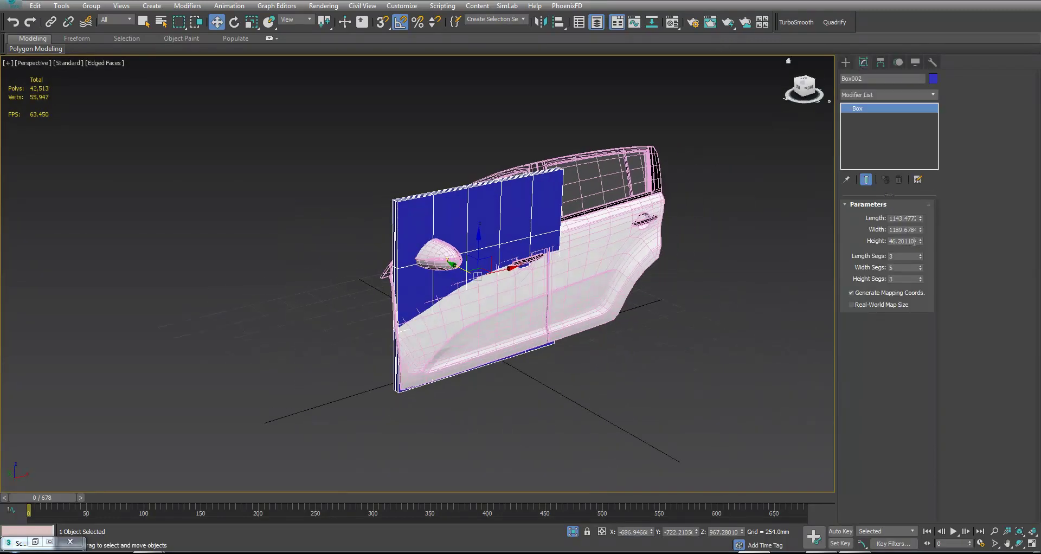
{"action": "left_click", "coordinate": [921, 258]}
{"action": "left_click", "coordinate": [920, 257]}
{"action": "right_click", "coordinate": [920, 269]}
{"action": "left_click", "coordinate": [920, 253]}
{"action": "right_click", "coordinate": [920, 279]}
{"action": "middle_click_drag", "start_coordinate": [492, 307], "coordinate": [507, 297], "text": "alt"}
Set the door box's length segments to 4 and convert it to Editable Poly.
{"action": "right_click", "coordinate": [555, 246]}
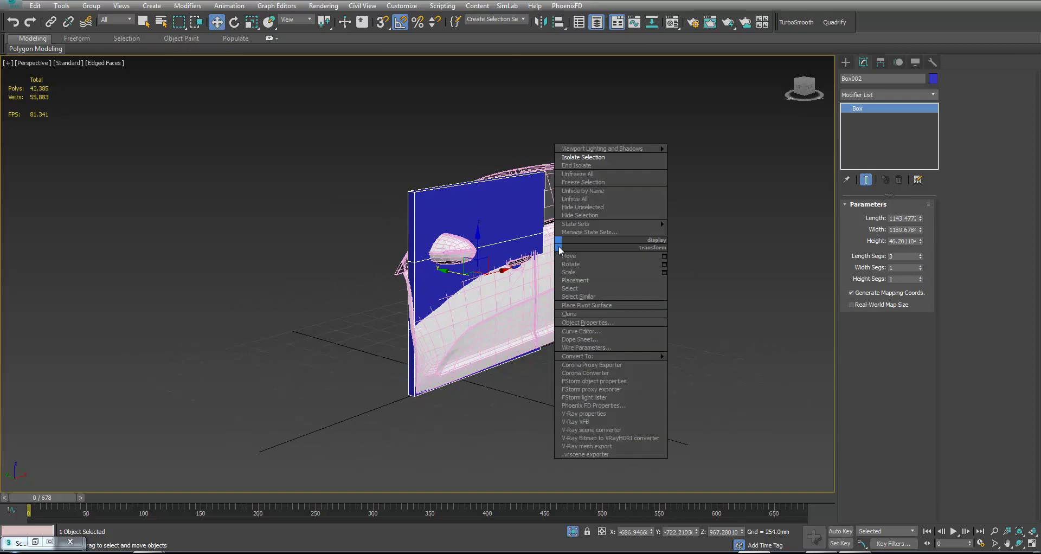
{"action": "mouse_move", "coordinate": [649, 356]}
{"action": "left_click", "coordinate": [916, 256]}
{"action": "left_click", "coordinate": [920, 254]}
{"action": "right_click", "coordinate": [594, 268]}
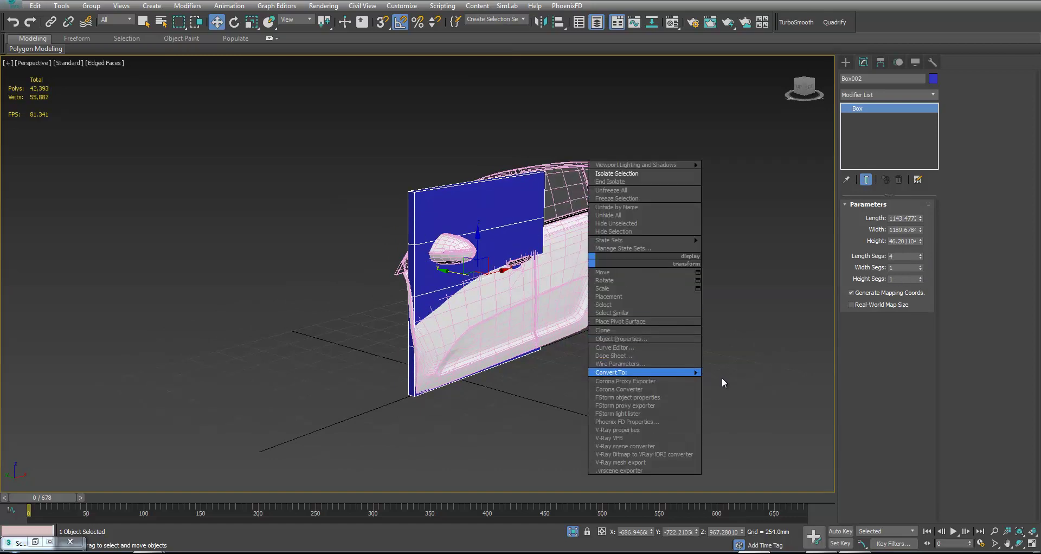
{"action": "left_click", "coordinate": [712, 379]}
In vertex mode, shift the box's upper vertex rows inward in the Left view to follow the slope of the door's window.
{"action": "middle_click_drag", "start_coordinate": [609, 269], "coordinate": [518, 246], "text": "alt"}
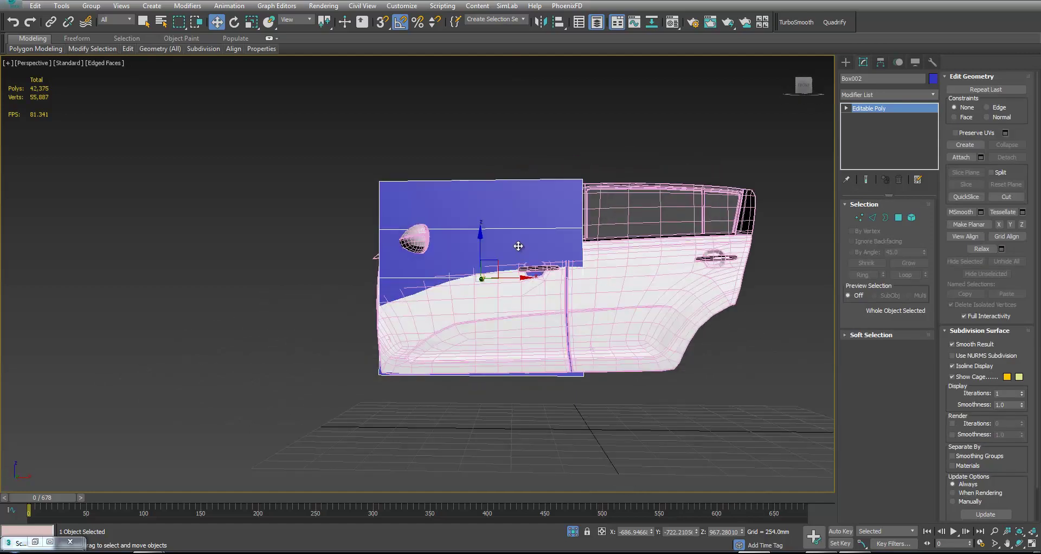
{"action": "key", "text": "alt+w"}
{"action": "right_click", "coordinate": [577, 194]}
{"action": "key", "text": "alt+w"}
{"action": "middle_click_drag", "start_coordinate": [378, 296], "coordinate": [441, 247]}
{"action": "scroll", "coordinate": [398, 250], "scroll_direction": "up", "scroll_amount": 2}
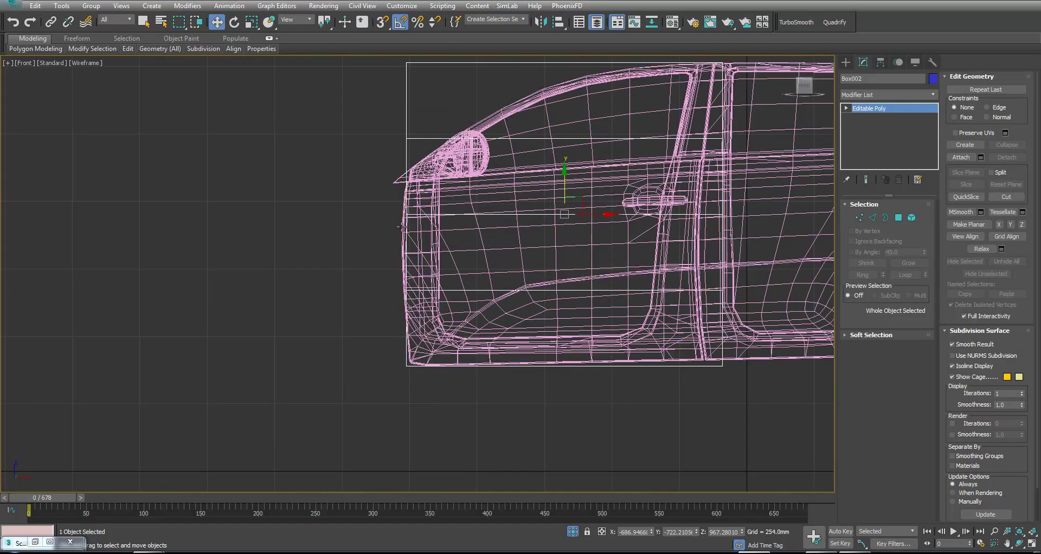
{"action": "key", "text": "1"}
{"action": "scroll", "coordinate": [399, 228], "scroll_direction": "down", "scroll_amount": 2}
{"action": "middle_click_drag", "start_coordinate": [390, 191], "coordinate": [364, 247]}
{"action": "left_click_drag", "start_coordinate": [377, 277], "coordinate": [381, 281]}
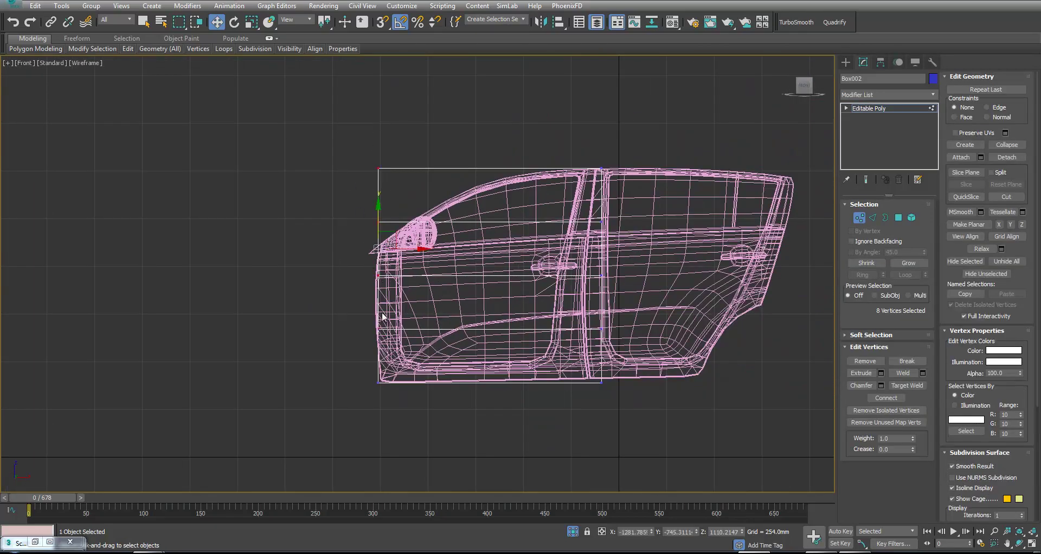
{"action": "key", "text": "alt+w"}
{"action": "middle_click_drag", "start_coordinate": [316, 368], "coordinate": [314, 428]}
{"action": "scroll", "coordinate": [314, 428], "scroll_direction": "up", "scroll_amount": 3}
{"action": "middle_click_drag", "start_coordinate": [295, 314], "coordinate": [307, 379]}
{"action": "left_click_drag", "start_coordinate": [268, 308], "coordinate": [323, 375]}
{"action": "left_click_drag", "start_coordinate": [317, 420], "coordinate": [319, 424]}
Move the box's lower middle vertex row outward in the Left view to match the bulge of the door.
{"action": "middle_click_drag", "start_coordinate": [319, 424], "coordinate": [320, 361]}
{"action": "left_click_drag", "start_coordinate": [290, 382], "coordinate": [337, 406]}
{"action": "middle_click", "coordinate": [574, 420]}
{"action": "key", "text": "alt+w"}
{"action": "key", "text": "alt+w"}
Lower the box's upper front vertices in the Front view to the base of the window frame near the mirror.
{"action": "middle_click", "coordinate": [568, 179]}
{"action": "key", "text": "alt+w"}
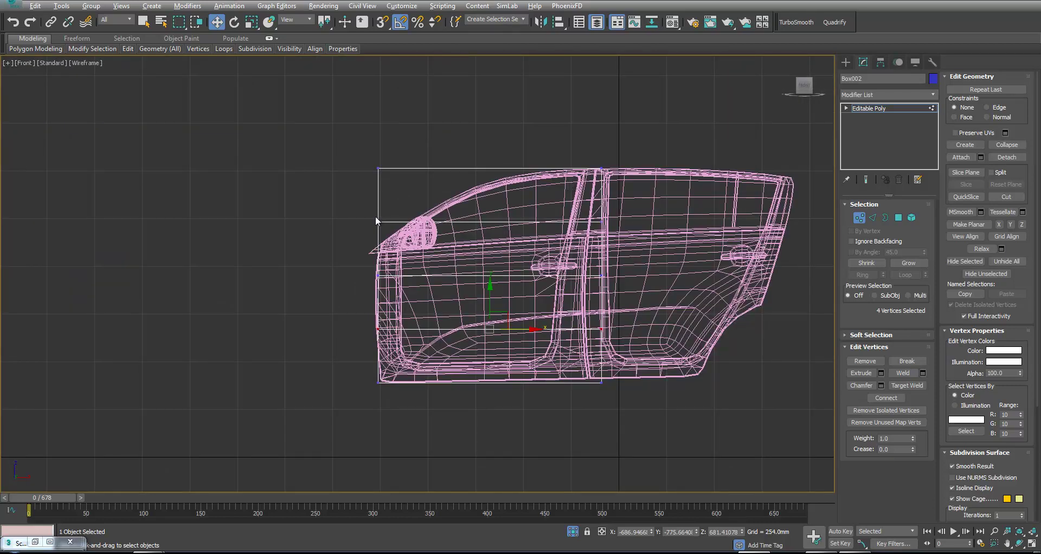
{"action": "left_click_drag", "start_coordinate": [407, 311], "coordinate": [407, 311]}
{"action": "scroll", "coordinate": [372, 246], "scroll_direction": "up", "scroll_amount": 4}
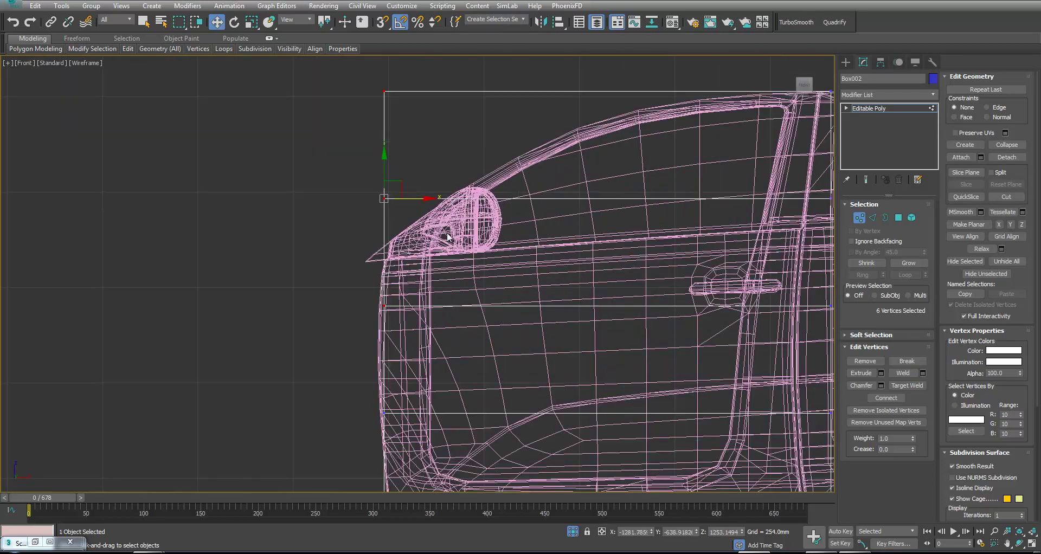
{"action": "middle_click_drag", "start_coordinate": [671, 289], "coordinate": [550, 317]}
{"action": "left_click_drag", "start_coordinate": [263, 217], "coordinate": [263, 274]}
{"action": "left_click_drag", "start_coordinate": [246, 99], "coordinate": [278, 165]}
{"action": "left_click_drag", "start_coordinate": [275, 111], "coordinate": [294, 248]}
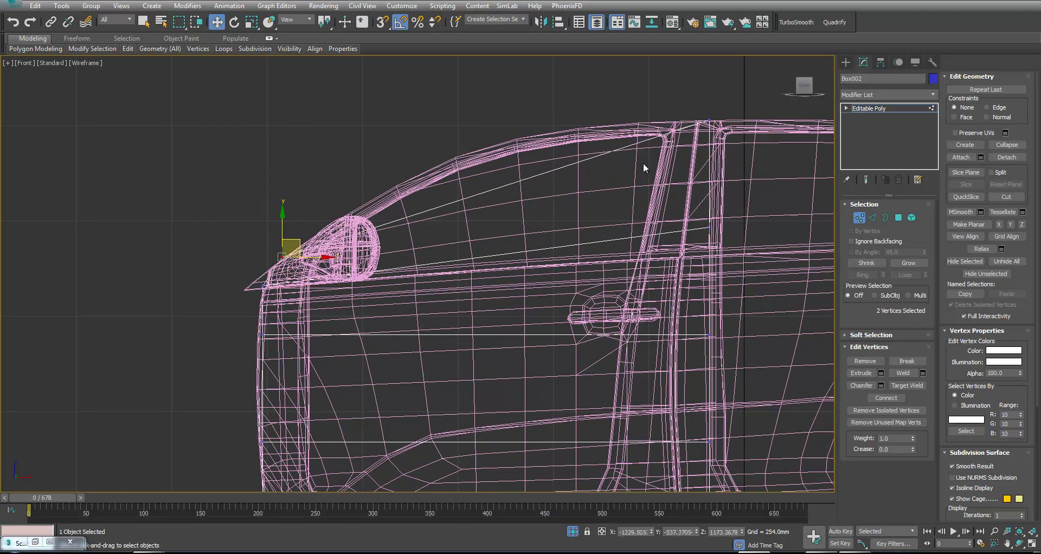
Align the box's rear-side vertices with the front door's rear edge, down to its bottom rear corner.
{"action": "middle_click_drag", "start_coordinate": [643, 162], "coordinate": [560, 118]}
{"action": "left_click_drag", "start_coordinate": [597, 70], "coordinate": [597, 324]}
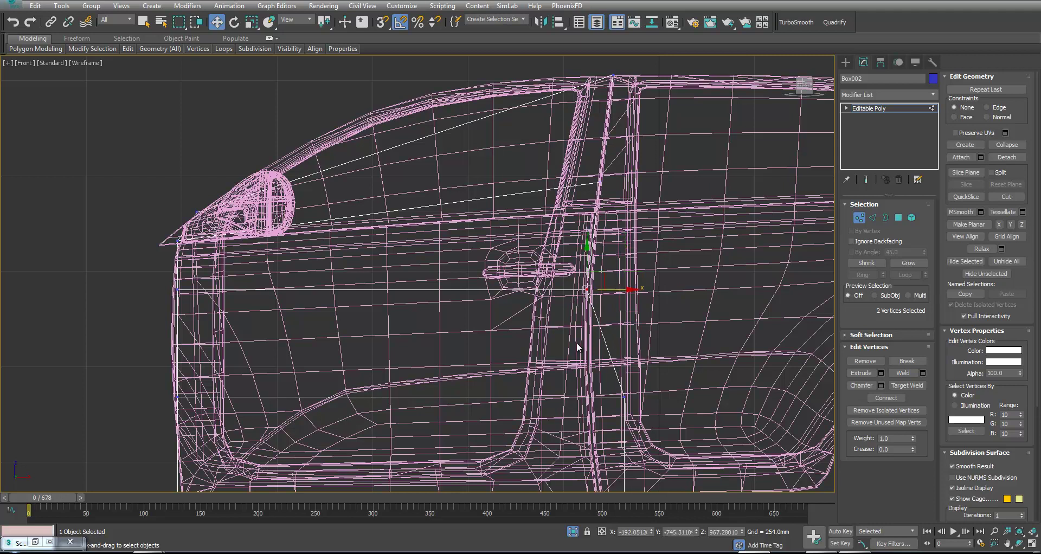
{"action": "middle_click_drag", "start_coordinate": [598, 324], "coordinate": [589, 242]}
{"action": "left_click_drag", "start_coordinate": [596, 172], "coordinate": [598, 279]}
{"action": "left_click_drag", "start_coordinate": [565, 380], "coordinate": [662, 425]}
{"action": "left_click_drag", "start_coordinate": [644, 375], "coordinate": [617, 366]}
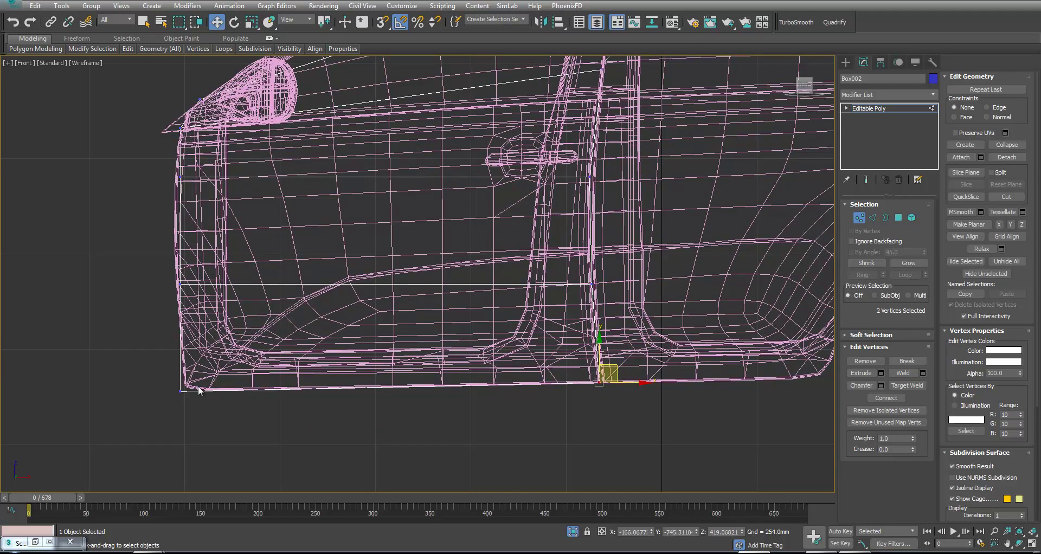
Fit the box's bottom front corner and the middle vertices of its front side to the door's front edge.
{"action": "left_click_drag", "start_coordinate": [160, 373], "coordinate": [218, 389]}
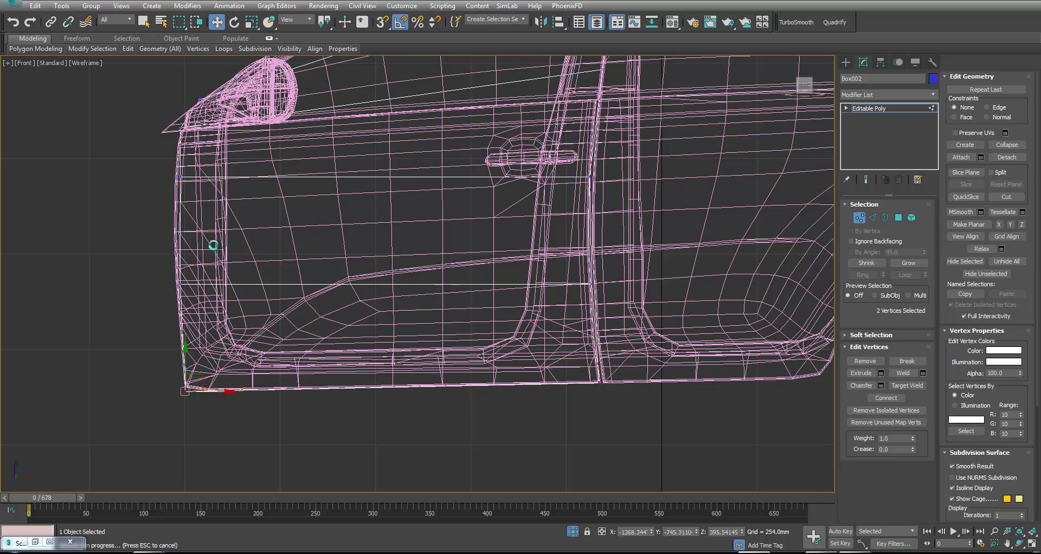
{"action": "left_click_drag", "start_coordinate": [160, 264], "coordinate": [201, 302]}
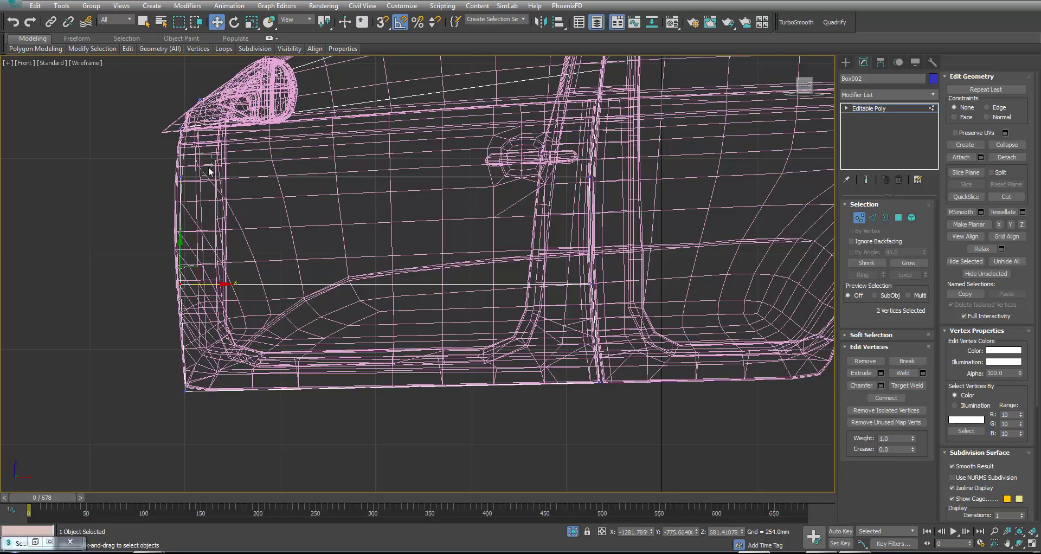
{"action": "left_click_drag", "start_coordinate": [139, 311], "coordinate": [139, 311]}
{"action": "middle_click_drag", "start_coordinate": [229, 193], "coordinate": [210, 297]}
{"action": "scroll", "coordinate": [211, 297], "scroll_direction": "down", "scroll_amount": 2}
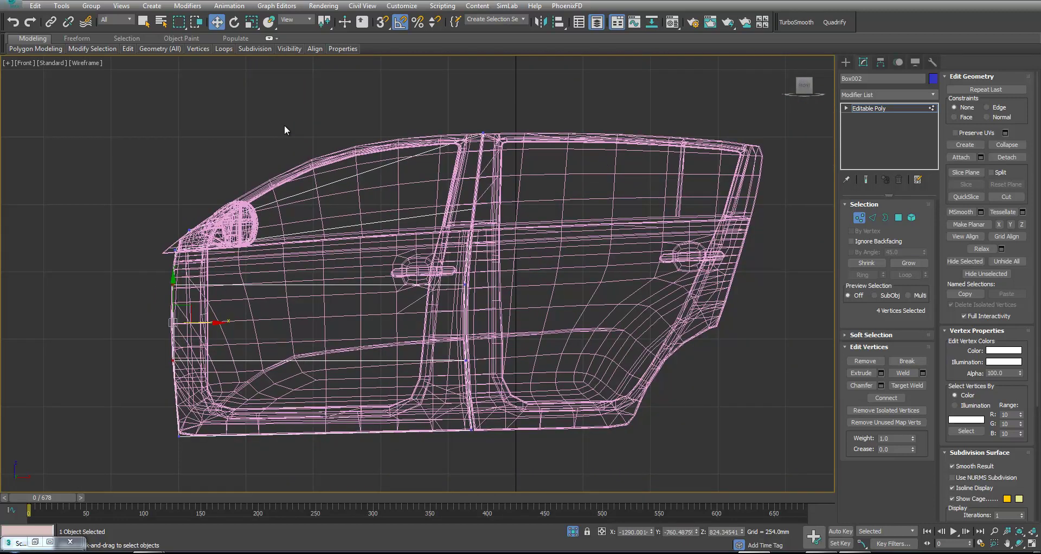
Connect the door box's lengthwise edges with two vertical edge loops.
{"action": "key", "text": "2"}
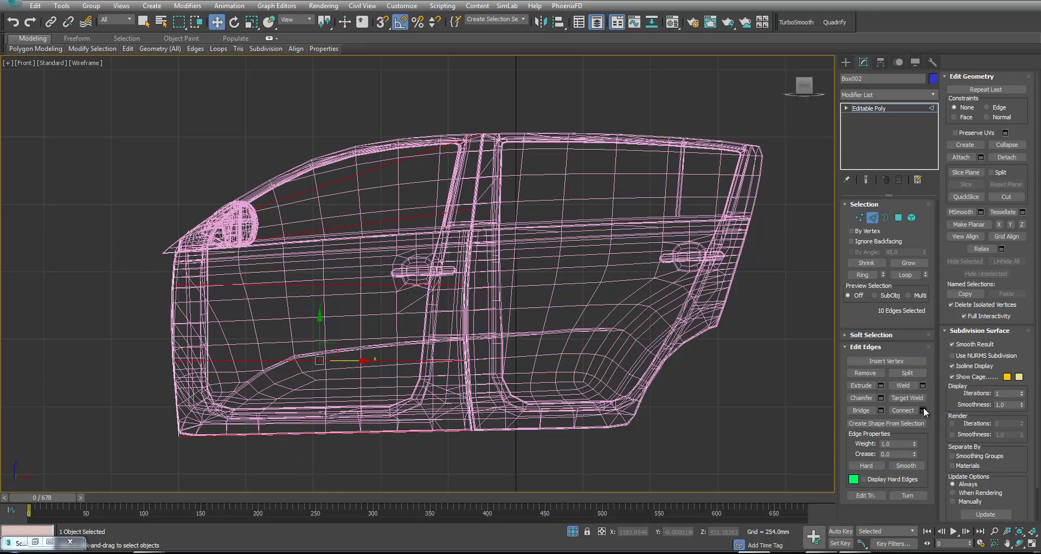
{"action": "left_click", "coordinate": [923, 410]}
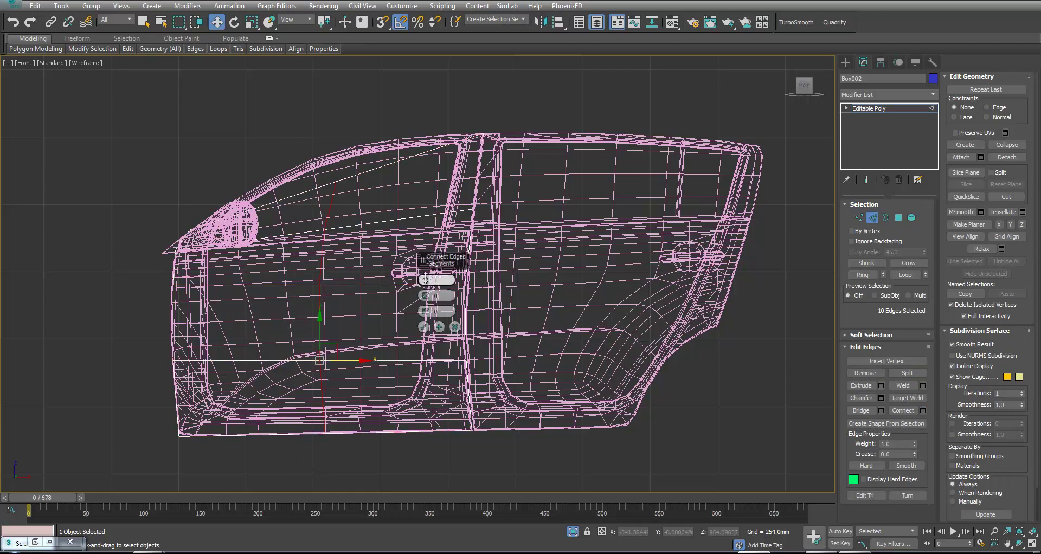
{"action": "left_click", "coordinate": [424, 327]}
Raise the top vertices of the two new edge loops to the curved upper edge of the door's window frame.
{"action": "key", "text": "1"}
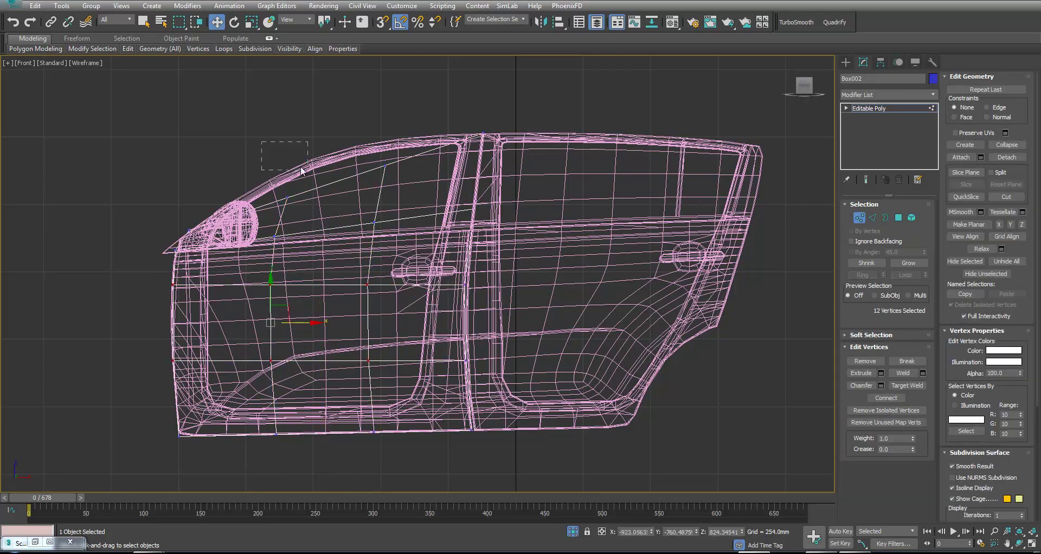
{"action": "left_click_drag", "start_coordinate": [399, 211], "coordinate": [400, 211]}
{"action": "left_click_drag", "start_coordinate": [351, 168], "coordinate": [346, 142]}
Adjust the depth of the box's upper-edge vertices in the Perspective view to follow the door's window frame.
{"action": "key", "text": "alt+w"}
{"action": "right_click", "coordinate": [601, 381]}
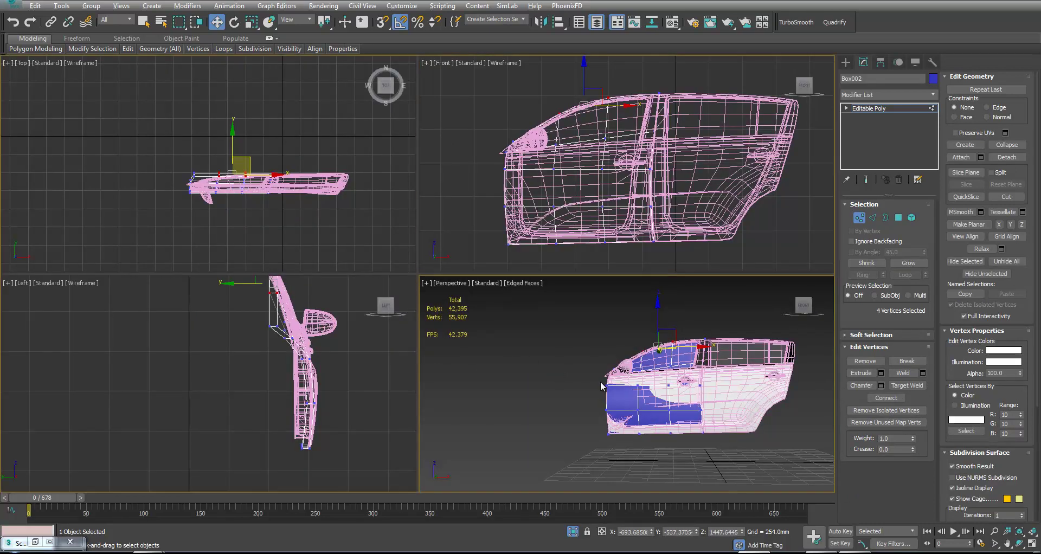
{"action": "key", "text": "alt+w"}
{"action": "middle_click_drag", "start_coordinate": [460, 321], "coordinate": [400, 282], "text": "alt"}
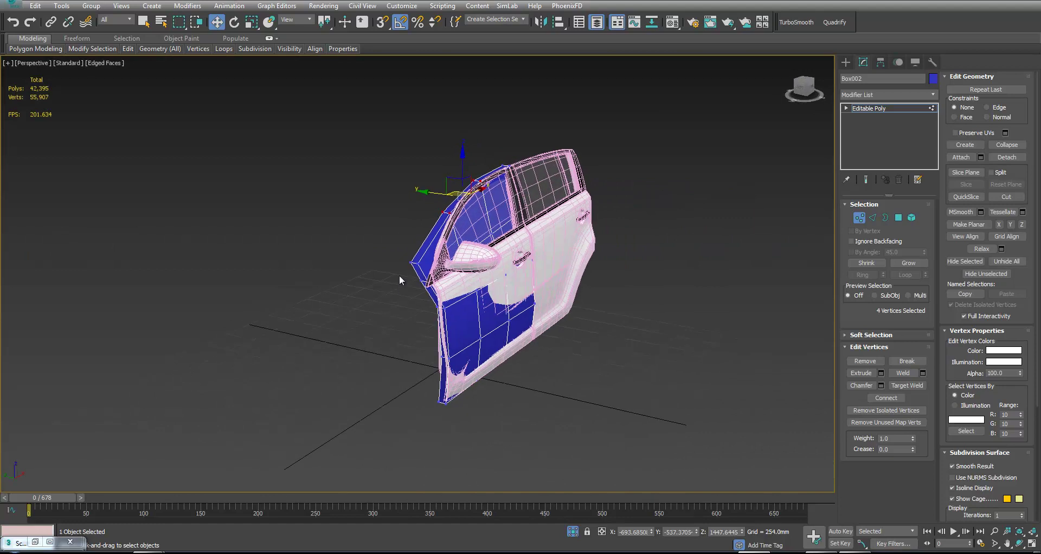
{"action": "scroll", "coordinate": [404, 278], "scroll_direction": "up", "scroll_amount": 2}
{"action": "mouse_move", "coordinate": [437, 276]}
{"action": "left_mouse_down"}
{"action": "mouse_move", "coordinate": [414, 256]}
{"action": "mouse_move", "coordinate": [437, 290]}
{"action": "mouse_move", "coordinate": [453, 282]}
{"action": "mouse_move", "coordinate": [419, 283]}
{"action": "mouse_move", "coordinate": [428, 287]}
{"action": "left_mouse_up"}
{"action": "mouse_move", "coordinate": [448, 169]}
{"action": "left_mouse_down"}
{"action": "mouse_move", "coordinate": [484, 191]}
{"action": "mouse_move", "coordinate": [466, 174]}
{"action": "left_mouse_up"}
{"action": "middle_click_drag", "start_coordinate": [466, 174], "coordinate": [554, 239], "text": "alt"}
{"action": "left_click_drag", "start_coordinate": [617, 276], "coordinate": [617, 277]}
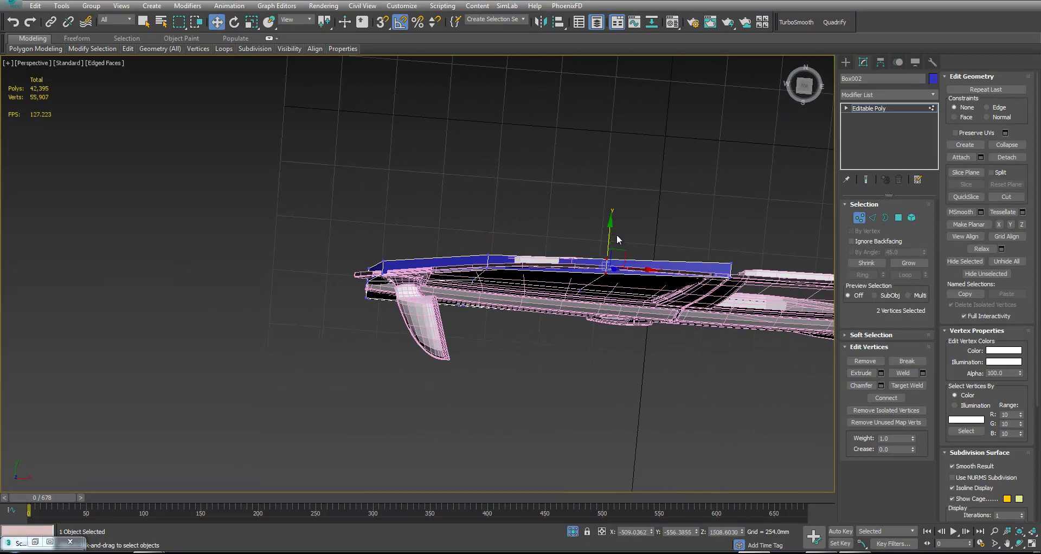
{"action": "left_click_drag", "start_coordinate": [719, 239], "coordinate": [756, 293]}
{"action": "left_click_drag", "start_coordinate": [747, 244], "coordinate": [753, 243]}
{"action": "middle_click_drag", "start_coordinate": [752, 243], "coordinate": [598, 209], "text": "alt"}
Select the four vertices on the rear half of the window row and move them outward about 15.6 mm along Y.
{"action": "key", "text": "F3"}
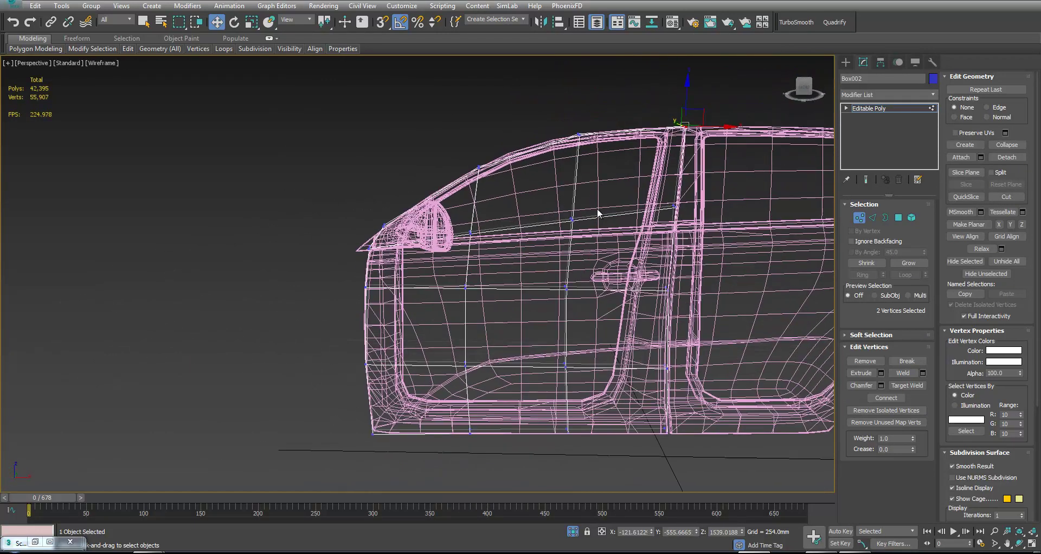
{"action": "left_click_drag", "start_coordinate": [545, 184], "coordinate": [680, 254]}
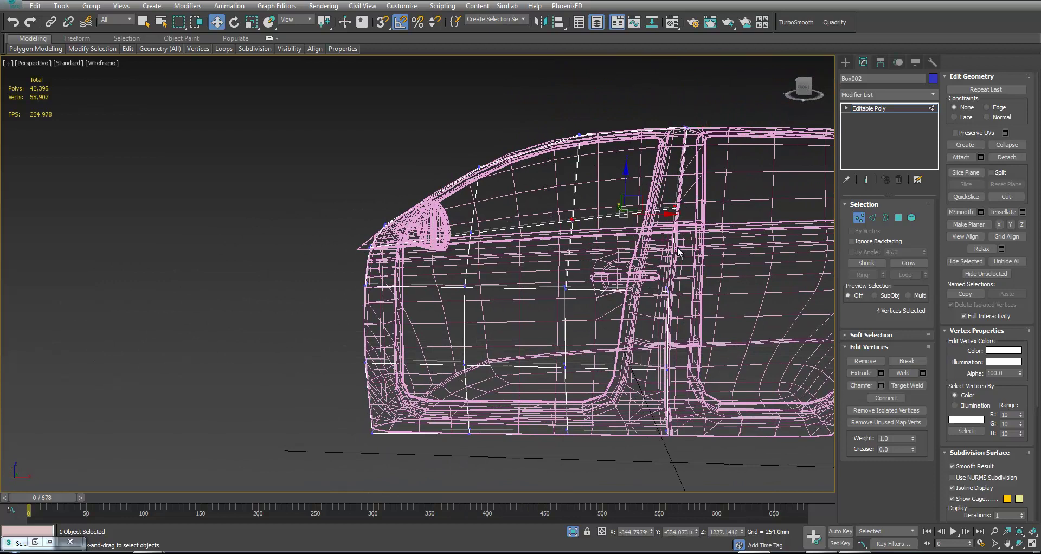
{"action": "key", "text": "F3"}
{"action": "middle_click_drag", "start_coordinate": [612, 237], "coordinate": [563, 194], "text": "alt"}
{"action": "left_click_drag", "start_coordinate": [564, 194], "coordinate": [568, 195]}
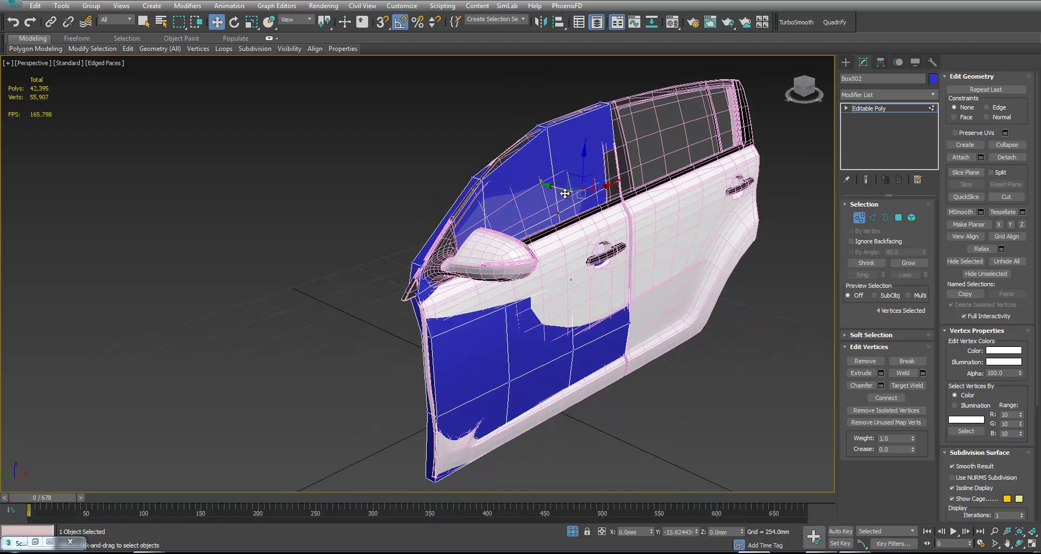
Raise the four rear vertices of the front door box's middle row up to the door's beltline.
{"action": "middle_click_drag", "start_coordinate": [569, 196], "coordinate": [574, 250], "text": "alt"}
{"action": "key", "text": "F3"}
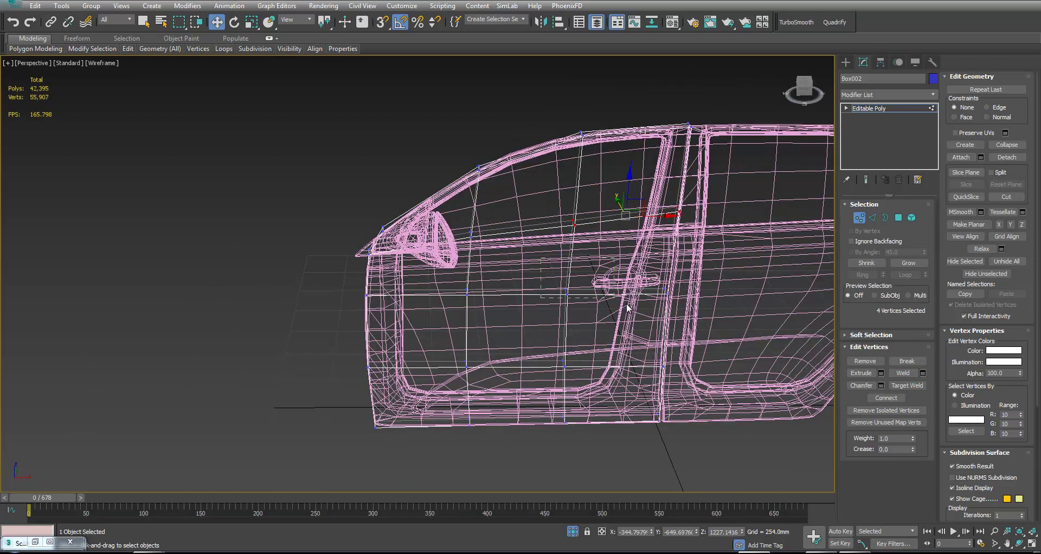
{"action": "key", "text": "F3"}
{"action": "mouse_move", "coordinate": [699, 317]}
{"action": "middle_mouse_down", "text": "alt"}
{"action": "mouse_move", "coordinate": [591, 262]}
{"action": "mouse_move", "coordinate": [650, 271]}
{"action": "mouse_move", "coordinate": [545, 257]}
{"action": "middle_mouse_up", "text": "alt"}
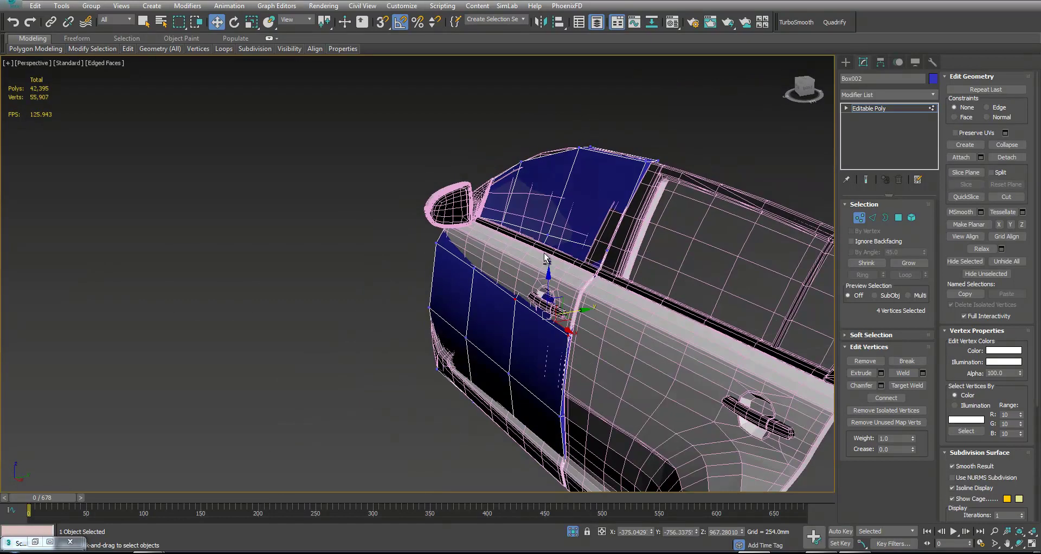
{"action": "left_click_drag", "start_coordinate": [547, 269], "coordinate": [554, 244]}
Raise the front vertex pairs of the same row so the whole row follows the beltline.
{"action": "middle_click_drag", "start_coordinate": [553, 245], "coordinate": [529, 266], "text": "alt"}
{"action": "left_click_drag", "start_coordinate": [498, 313], "coordinate": [498, 313]}
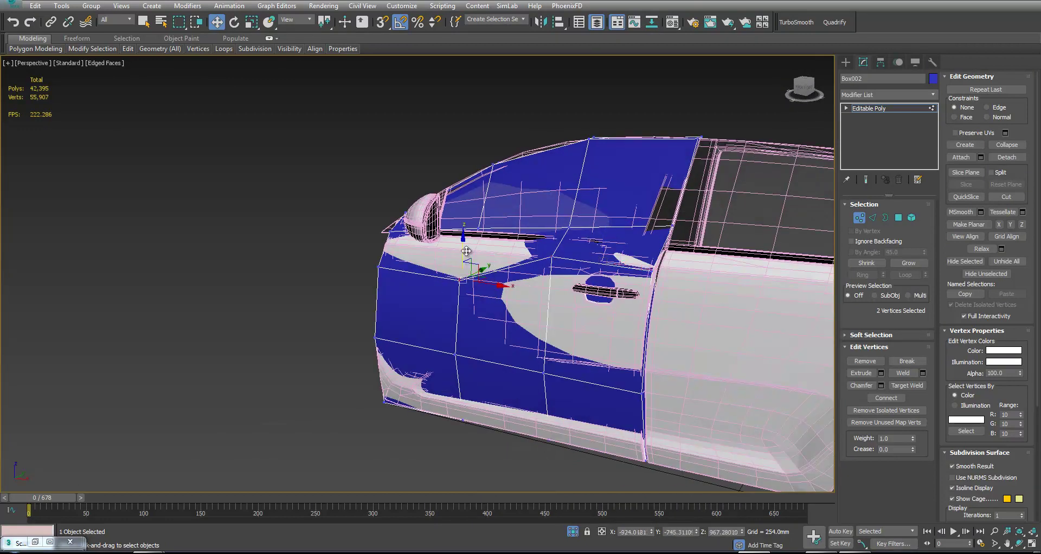
{"action": "middle_click_drag", "start_coordinate": [465, 239], "coordinate": [423, 250], "text": "alt"}
{"action": "left_click_drag", "start_coordinate": [363, 278], "coordinate": [401, 315]}
{"action": "middle_click_drag", "start_coordinate": [377, 264], "coordinate": [513, 337], "text": "alt"}
{"action": "key", "text": "F3"}
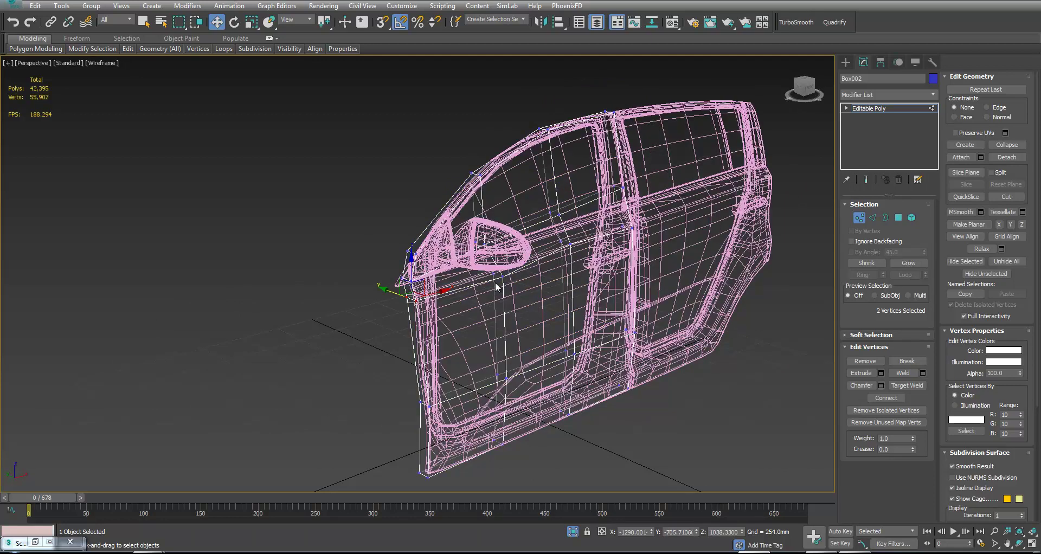
{"action": "left_click", "coordinate": [515, 278]}
{"action": "key", "text": "F3"}
{"action": "middle_click_drag", "start_coordinate": [515, 278], "coordinate": [494, 273], "text": "alt"}
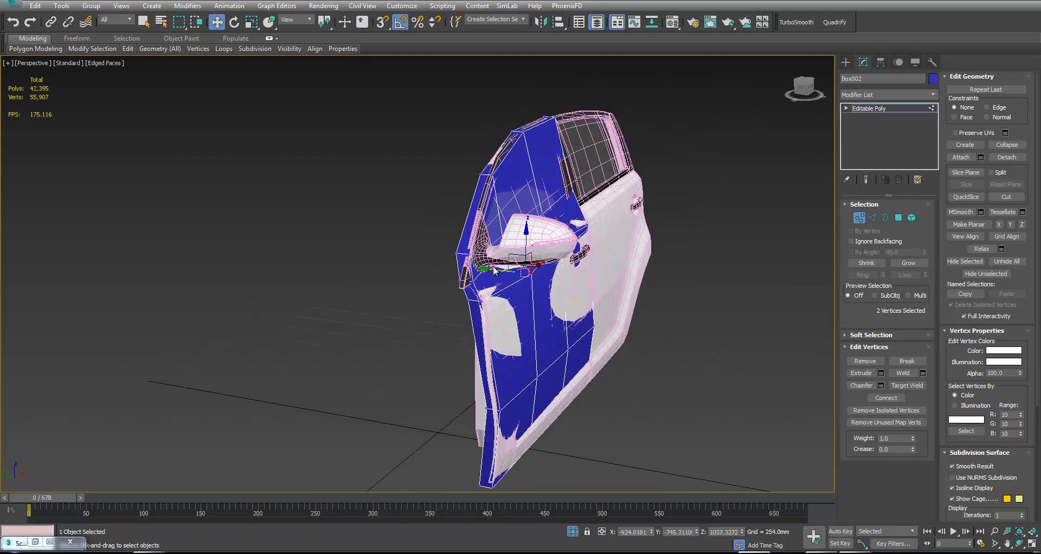
Adjust the Y depth of the raised beltline vertices to follow the front door's surface.
{"action": "left_click", "coordinate": [488, 269]}
{"action": "middle_click_drag", "start_coordinate": [488, 270], "coordinate": [379, 285], "text": "alt"}
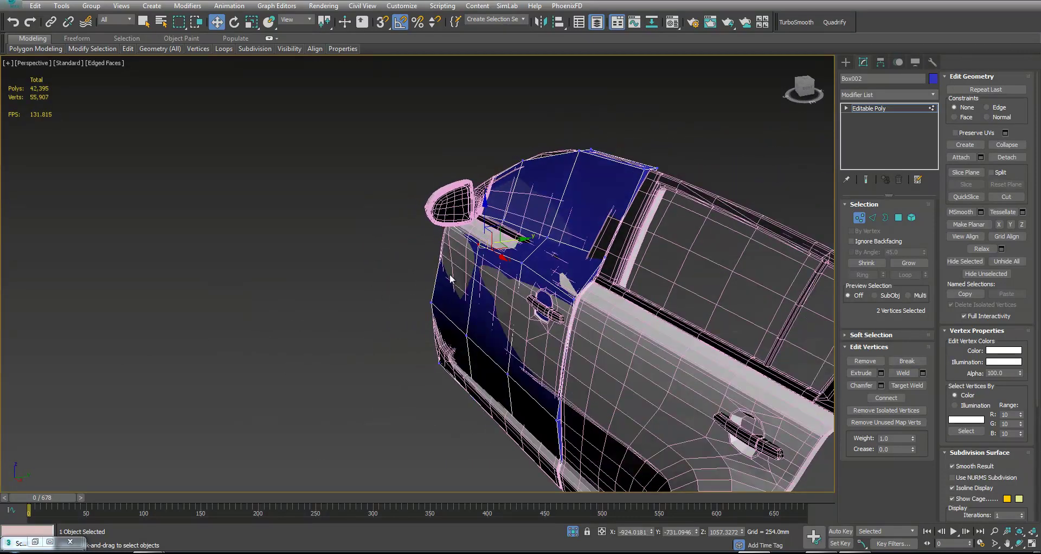
{"action": "key", "text": "F3"}
{"action": "key", "text": "F3"}
{"action": "left_click_drag", "start_coordinate": [546, 261], "coordinate": [553, 260]}
{"action": "key", "text": "F3"}
{"action": "scroll", "coordinate": [570, 293], "scroll_direction": "down", "scroll_amount": 5}
{"action": "key", "text": "F3"}
{"action": "middle_click_drag", "start_coordinate": [491, 291], "coordinate": [551, 293], "text": "alt"}
Leave vertex editing and clone the front door box rearward along X as a single independent copy.
{"action": "left_click", "coordinate": [859, 218]}
{"action": "left_click_drag", "start_coordinate": [429, 286], "coordinate": [699, 298], "text": "shift"}
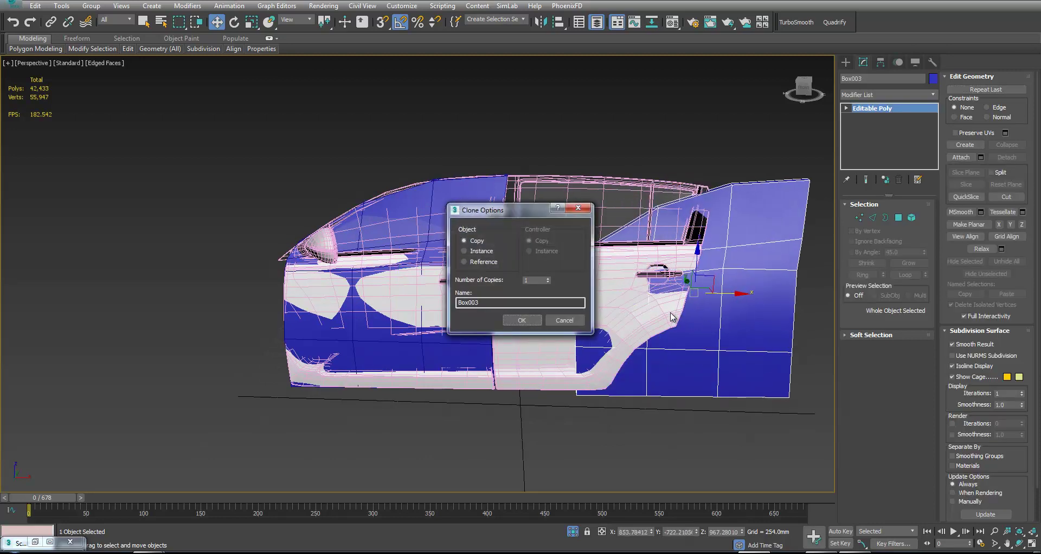
{"action": "left_click", "coordinate": [521, 320]}
Mirror the copied box on the X axis without cloning and move it forward onto the rear door.
{"action": "left_click", "coordinate": [547, 24]}
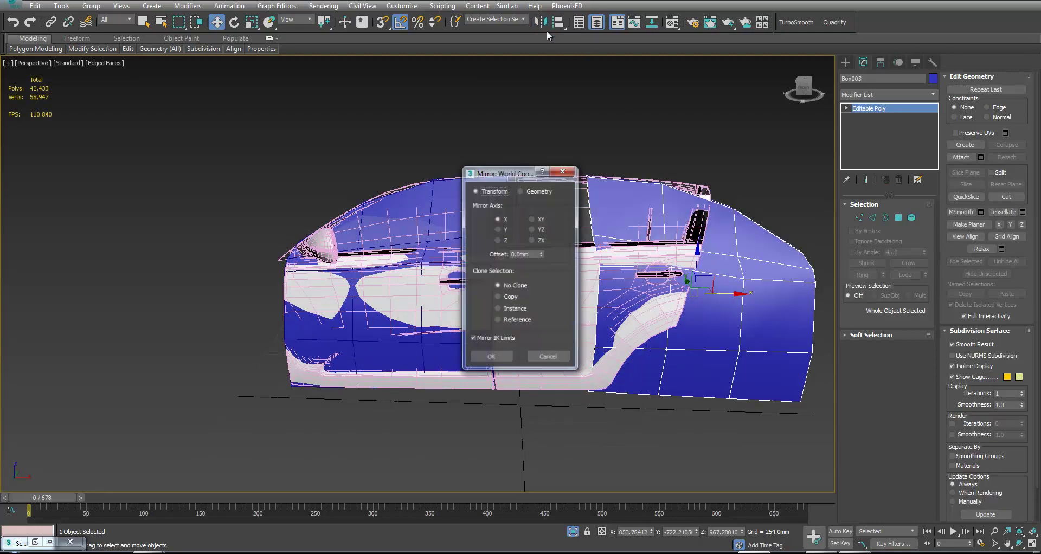
{"action": "left_click", "coordinate": [491, 358]}
{"action": "left_click_drag", "start_coordinate": [722, 297], "coordinate": [623, 292]}
Align the copied box's front-edge vertices in the Front view with the gap between the two doors.
{"action": "key", "text": "alt+w"}
{"action": "middle_click", "coordinate": [658, 189]}
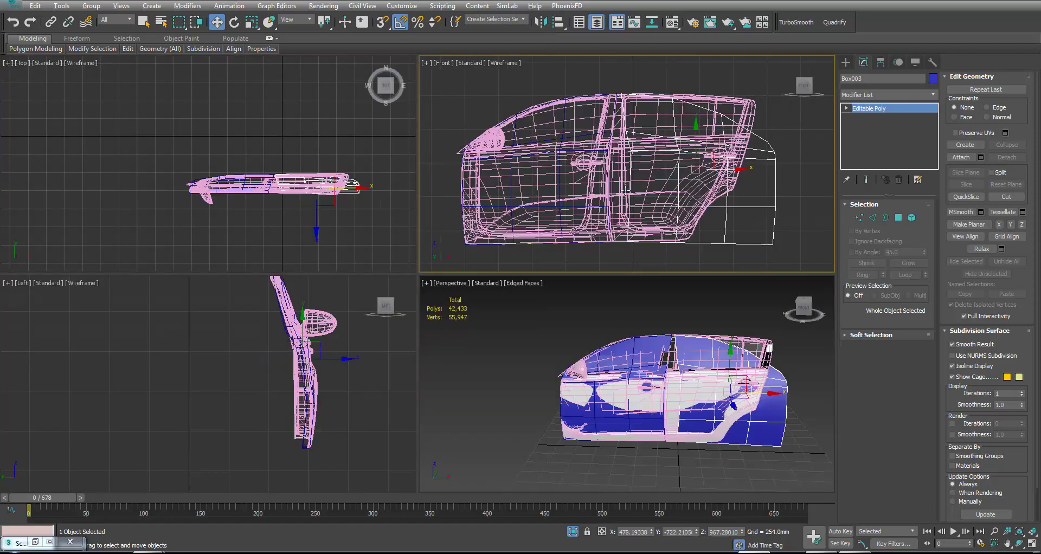
{"action": "middle_click_drag", "start_coordinate": [657, 190], "coordinate": [616, 190]}
{"action": "key", "text": "alt+w"}
{"action": "scroll", "coordinate": [374, 200], "scroll_direction": "up", "scroll_amount": 4}
{"action": "key", "text": "1"}
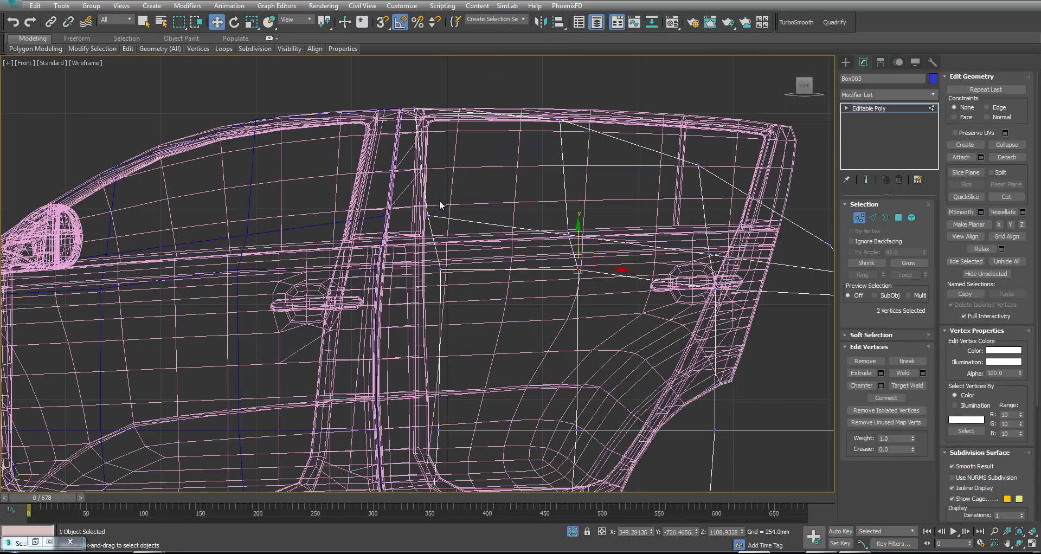
{"action": "left_click_drag", "start_coordinate": [578, 268], "coordinate": [388, 216]}
{"action": "mouse_move", "coordinate": [438, 103]}
{"action": "left_mouse_down"}
{"action": "mouse_move", "coordinate": [421, 118]}
{"action": "mouse_move", "coordinate": [429, 110]}
{"action": "left_mouse_up"}
{"action": "left_click_drag", "start_coordinate": [475, 265], "coordinate": [419, 272]}
{"action": "middle_click_drag", "start_coordinate": [416, 303], "coordinate": [449, 246]}
{"action": "left_click_drag", "start_coordinate": [523, 356], "coordinate": [440, 400]}
{"action": "left_click_drag", "start_coordinate": [510, 378], "coordinate": [454, 384]}
{"action": "left_click_drag", "start_coordinate": [456, 490], "coordinate": [454, 488]}
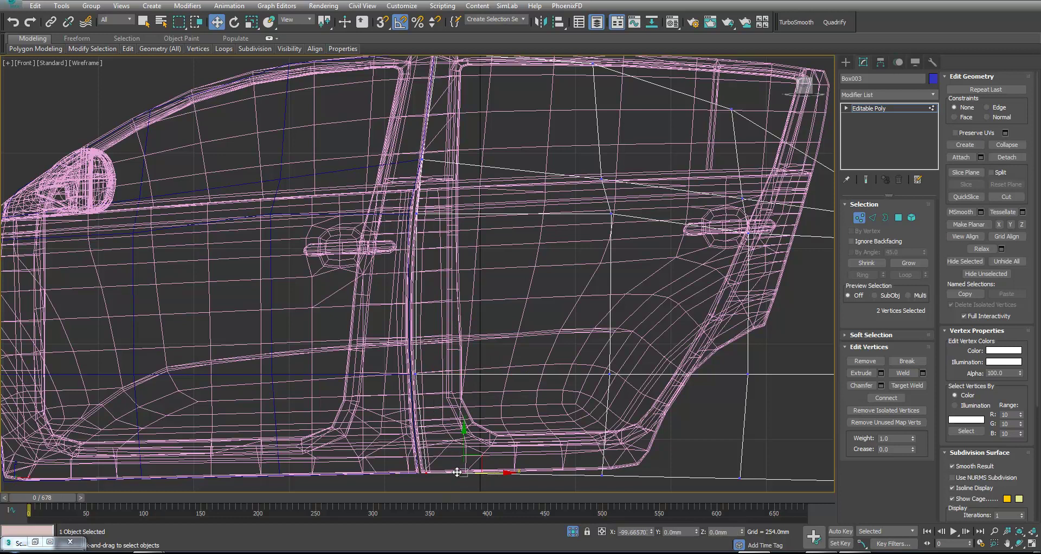
Pull the rear door box's lower vertices forward to fit the sill and the start of the wheel-arch edge.
{"action": "middle_click_drag", "start_coordinate": [454, 471], "coordinate": [381, 260]}
{"action": "left_click_drag", "start_coordinate": [381, 260], "coordinate": [492, 404]}
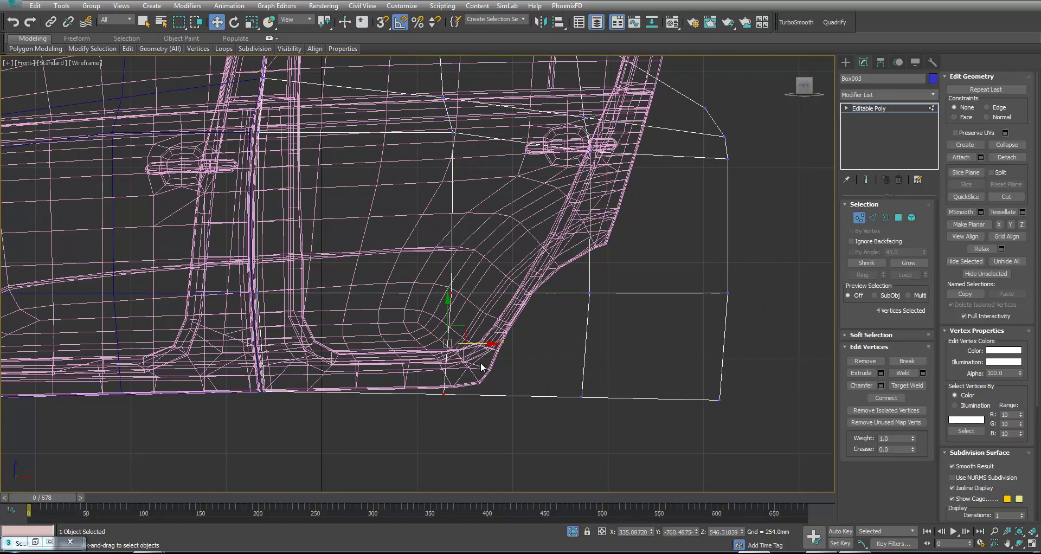
{"action": "left_click_drag", "start_coordinate": [461, 343], "coordinate": [375, 334]}
{"action": "left_click_drag", "start_coordinate": [551, 283], "coordinate": [424, 323]}
{"action": "left_click_drag", "start_coordinate": [657, 279], "coordinate": [776, 436]}
{"action": "left_click_drag", "start_coordinate": [743, 331], "coordinate": [503, 412]}
{"action": "left_click_drag", "start_coordinate": [537, 379], "coordinate": [489, 365]}
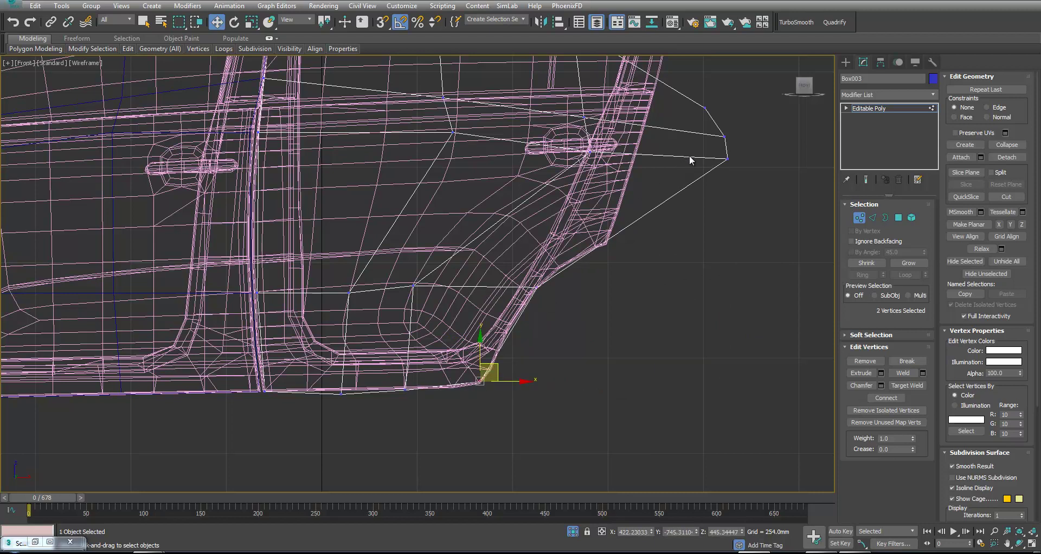
Move the rear door box's top vertices up to the upper edge of the window frame.
{"action": "middle_click_drag", "start_coordinate": [701, 158], "coordinate": [727, 333]}
{"action": "left_click_drag", "start_coordinate": [430, 117], "coordinate": [477, 138]}
{"action": "left_click_drag", "start_coordinate": [521, 114], "coordinate": [605, 231]}
{"action": "left_click_drag", "start_coordinate": [618, 191], "coordinate": [601, 140]}
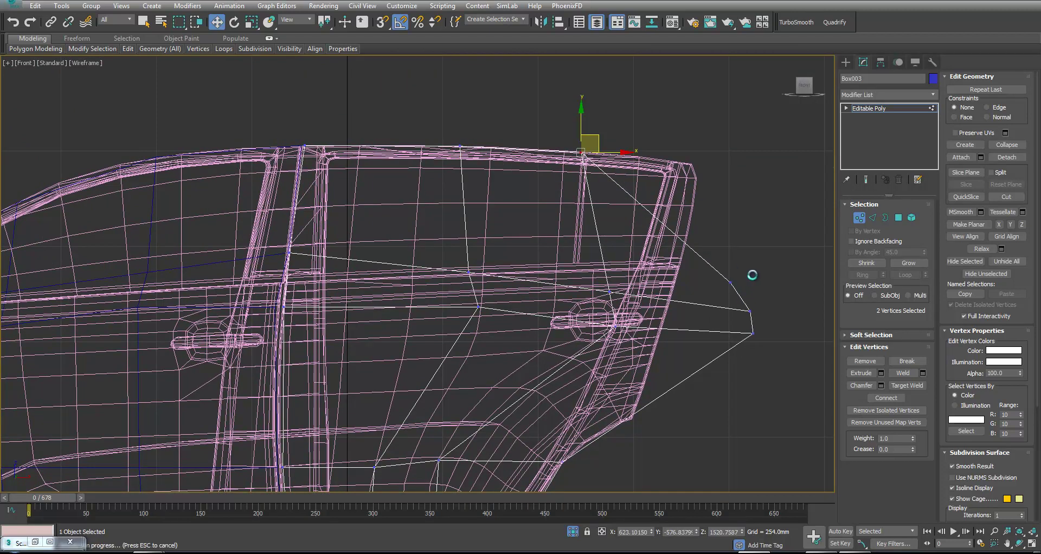
{"action": "left_click_drag", "start_coordinate": [749, 277], "coordinate": [710, 149]}
{"action": "left_click", "coordinate": [752, 271]}
{"action": "key", "text": "ctrl+z"}
Fit the two vertex rows near the rear door's beltline to the window base and the door's rear edge.
{"action": "left_click_drag", "start_coordinate": [738, 311], "coordinate": [698, 249]}
{"action": "left_click_drag", "start_coordinate": [638, 311], "coordinate": [608, 253]}
{"action": "left_click_drag", "start_coordinate": [263, 274], "coordinate": [263, 276]}
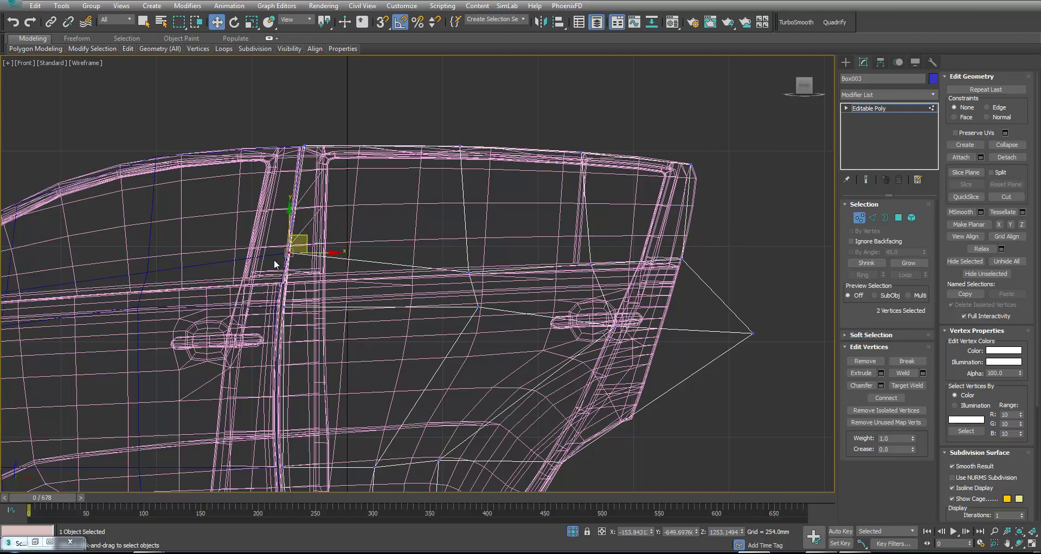
{"action": "left_click_drag", "start_coordinate": [291, 223], "coordinate": [299, 244]}
{"action": "left_click_drag", "start_coordinate": [497, 320], "coordinate": [419, 291]}
{"action": "left_click_drag", "start_coordinate": [601, 315], "coordinate": [586, 275]}
{"action": "left_click_drag", "start_coordinate": [782, 351], "coordinate": [782, 352]}
{"action": "left_click_drag", "start_coordinate": [767, 318], "coordinate": [689, 263]}
Place the row below the beltline at the rear door's wheel-arch corner and raise its inner and front vertices.
{"action": "middle_click_drag", "start_coordinate": [606, 348], "coordinate": [620, 283]}
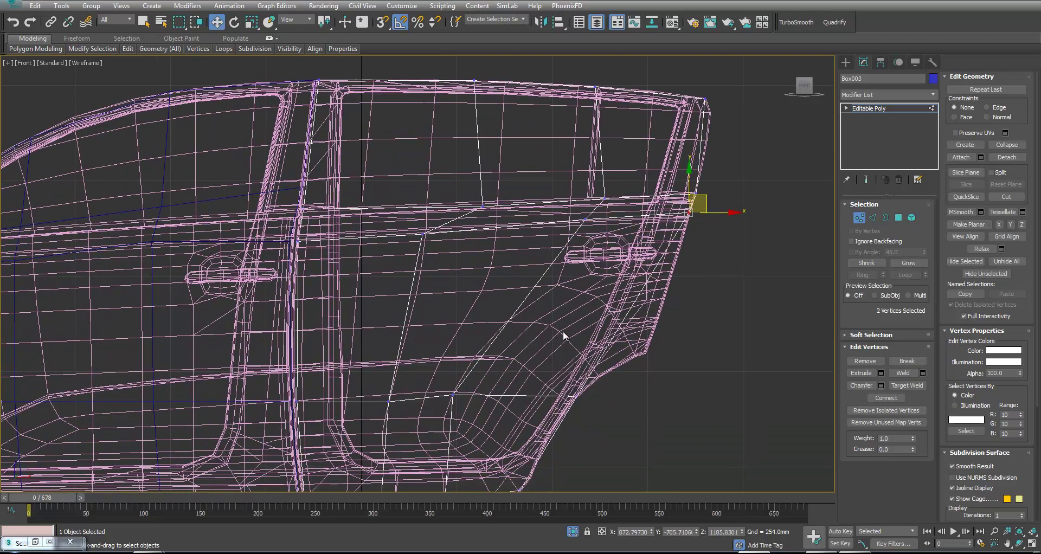
{"action": "left_click_drag", "start_coordinate": [593, 328], "coordinate": [583, 413]}
{"action": "left_click_drag", "start_coordinate": [594, 377], "coordinate": [660, 335]}
{"action": "left_click_drag", "start_coordinate": [481, 423], "coordinate": [481, 424]}
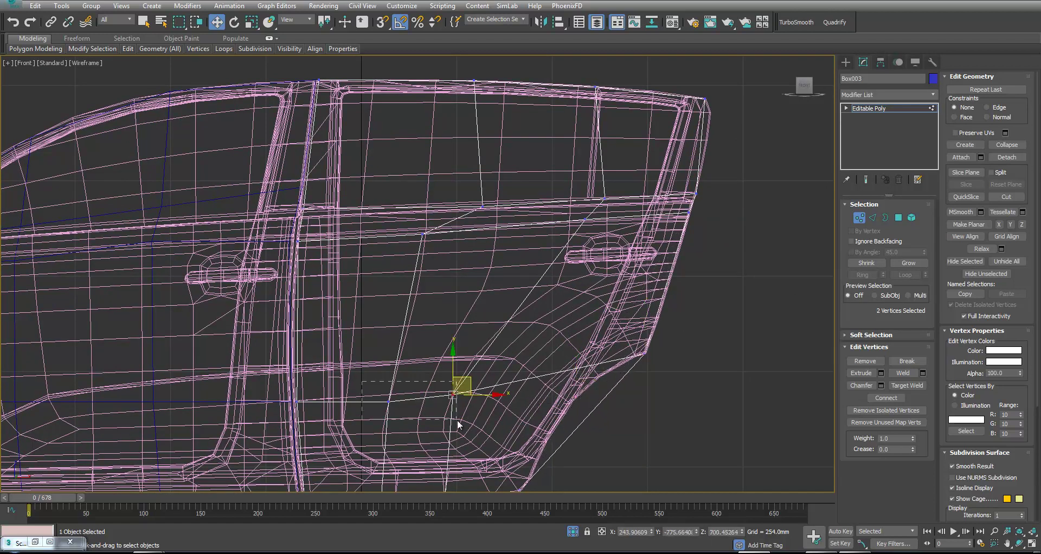
{"action": "left_click_drag", "start_coordinate": [431, 390], "coordinate": [426, 335]}
{"action": "left_click_drag", "start_coordinate": [289, 425], "coordinate": [289, 425]}
{"action": "left_click_drag", "start_coordinate": [312, 390], "coordinate": [311, 337]}
Shift the inner column vertices of the rear door box rearward to even out the vertical edge loops.
{"action": "left_click", "coordinate": [464, 341]}
{"action": "left_click_drag", "start_coordinate": [478, 340], "coordinate": [502, 342]}
{"action": "left_click_drag", "start_coordinate": [439, 260], "coordinate": [492, 245]}
{"action": "left_click_drag", "start_coordinate": [447, 181], "coordinate": [492, 211]}
Connect the rear door box's lower vertical edges with one horizontal loop and move its rear vertices onto the wheel-arch edge.
{"action": "middle_click_drag", "start_coordinate": [431, 316], "coordinate": [510, 197]}
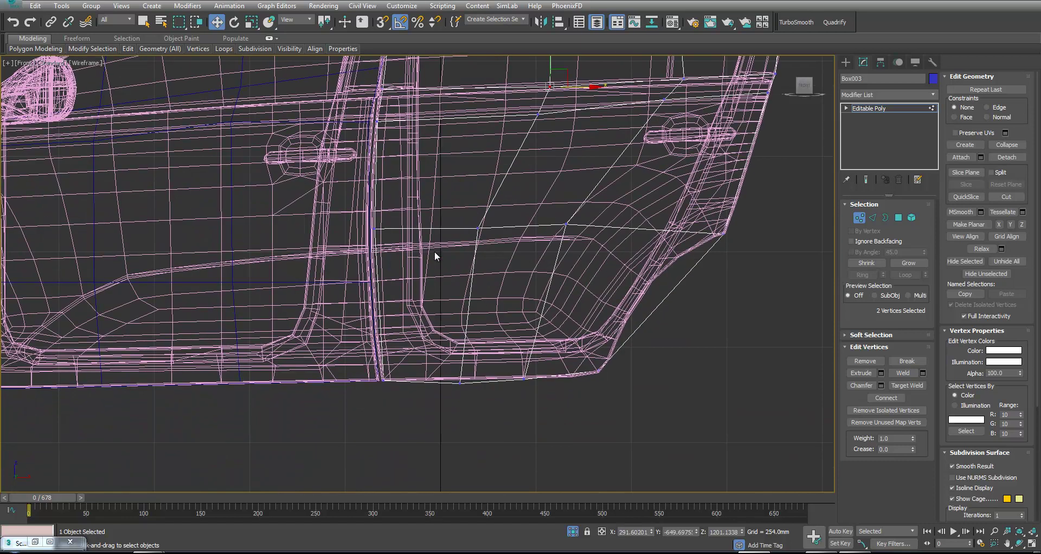
{"action": "key", "text": "2"}
{"action": "double_click", "coordinate": [606, 345]}
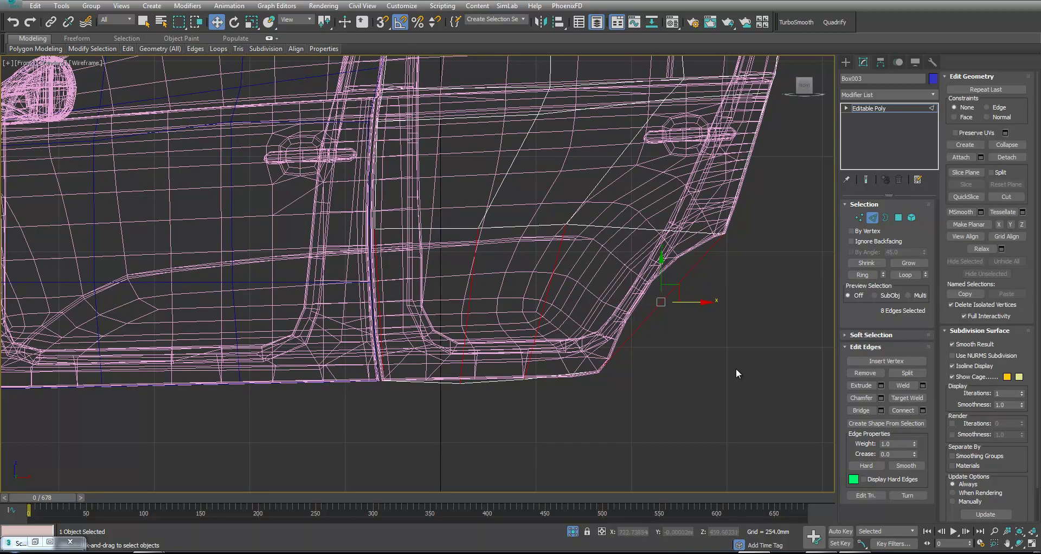
{"action": "left_click", "coordinate": [923, 411]}
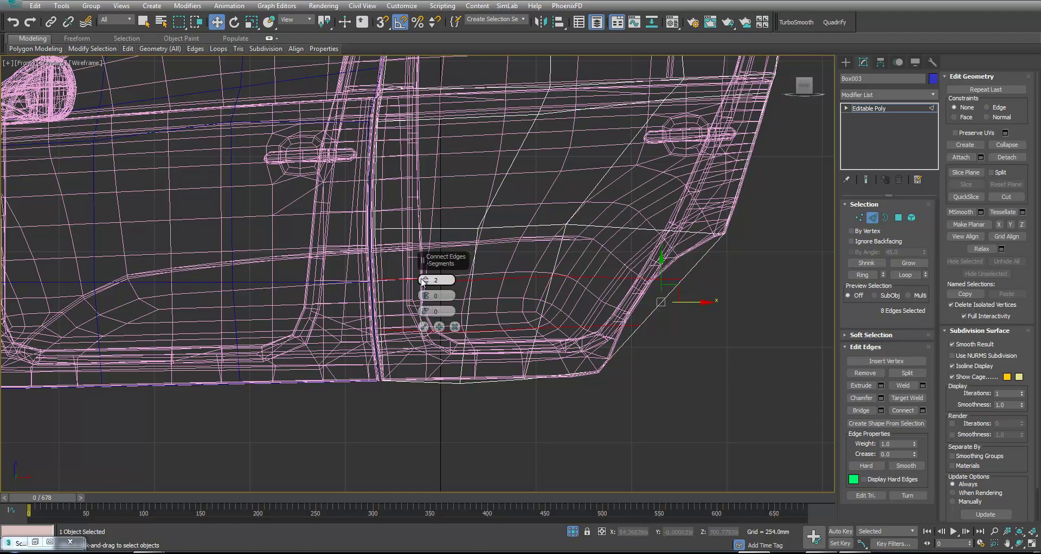
{"action": "left_click", "coordinate": [424, 327]}
{"action": "key", "text": "1"}
{"action": "left_click_drag", "start_coordinate": [675, 290], "coordinate": [735, 228]}
Scale the wheel-arch corner vertex pair apart along Y in the Perspective view and position it at the door's thickness.
{"action": "key", "text": "alt+w"}
{"action": "middle_click", "coordinate": [645, 371]}
{"action": "key", "text": "alt+w"}
{"action": "middle_click_drag", "start_coordinate": [619, 390], "coordinate": [563, 388], "text": "alt"}
{"action": "scroll", "coordinate": [589, 292], "scroll_direction": "up", "scroll_amount": 5}
{"action": "middle_click_drag", "start_coordinate": [589, 292], "coordinate": [611, 298], "text": "alt"}
{"action": "left_click_drag", "start_coordinate": [672, 378], "coordinate": [663, 372]}
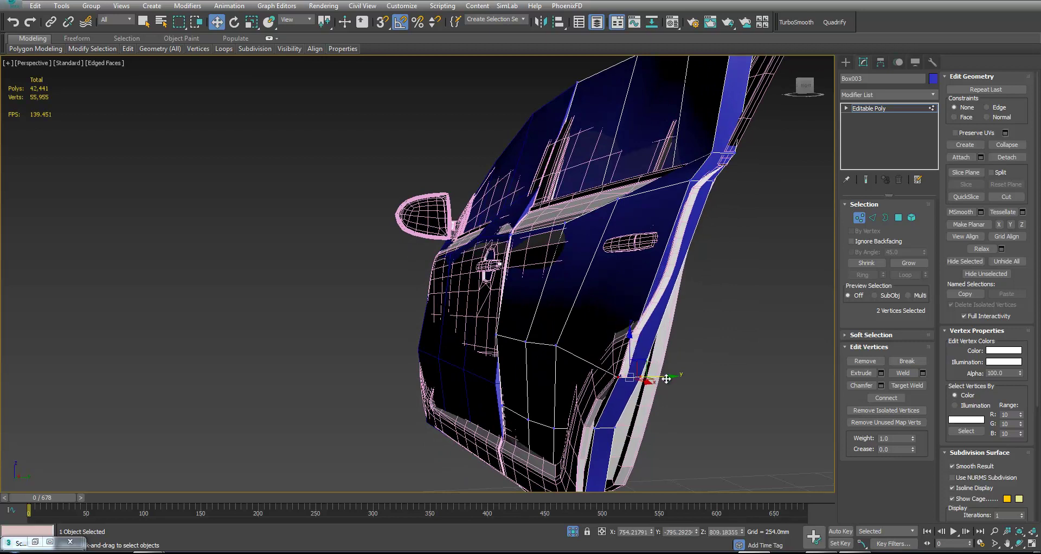
{"action": "key", "text": "r"}
{"action": "left_click_drag", "start_coordinate": [586, 379], "coordinate": [525, 374]}
{"action": "key", "text": "w"}
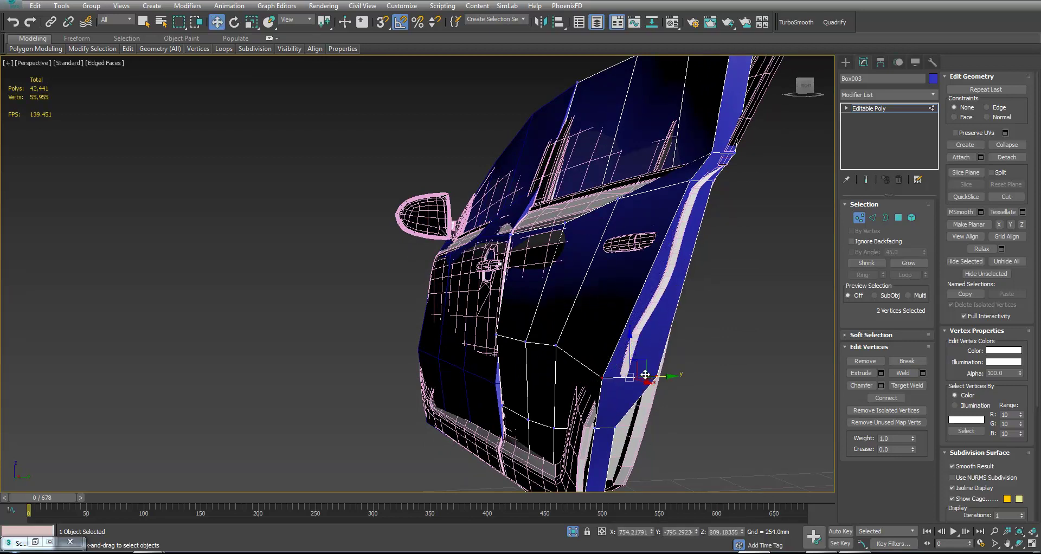
{"action": "left_click_drag", "start_coordinate": [663, 379], "coordinate": [666, 387]}
Scale the new lower loop's rear vertex pair to match the door's thickness along the wheel arch.
{"action": "middle_click_drag", "start_coordinate": [666, 387], "coordinate": [629, 321], "text": "alt"}
{"action": "left_click_drag", "start_coordinate": [616, 317], "coordinate": [526, 324]}
{"action": "key", "text": "r"}
{"action": "mouse_move", "coordinate": [537, 339]}
{"action": "middle_mouse_down", "text": "alt"}
{"action": "mouse_move", "coordinate": [689, 385]}
{"action": "mouse_move", "coordinate": [700, 373]}
{"action": "mouse_move", "coordinate": [685, 369]}
{"action": "middle_mouse_up", "text": "alt"}
{"action": "key", "text": "F3"}
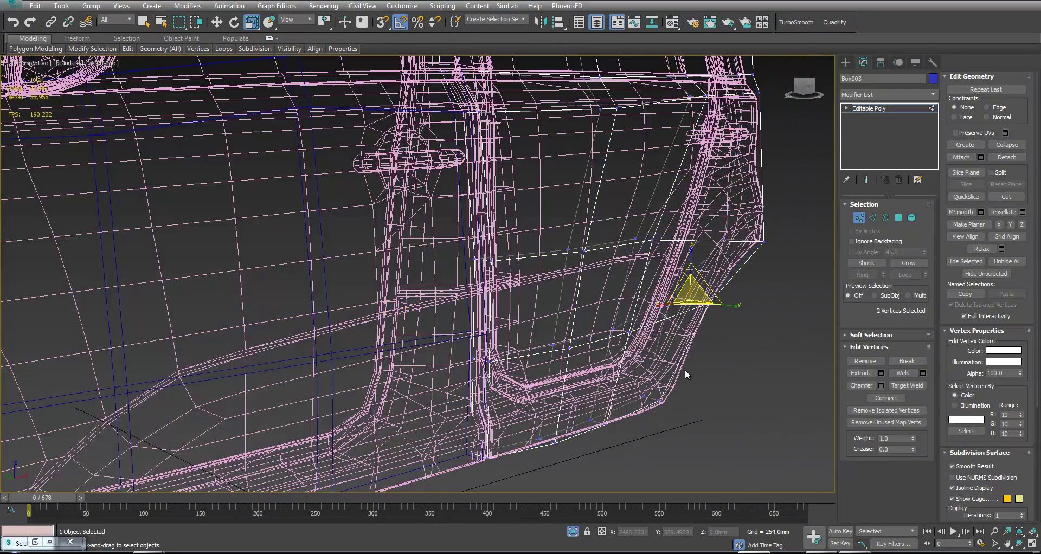
{"action": "left_click_drag", "start_coordinate": [640, 364], "coordinate": [640, 365]}
{"action": "key", "text": "F3"}
Adjust the Y depth of the new lower loop's inner vertices to follow the rear door's surface.
{"action": "mouse_move", "coordinate": [599, 342]}
{"action": "middle_mouse_down", "text": "alt"}
{"action": "mouse_move", "coordinate": [606, 380]}
{"action": "mouse_move", "coordinate": [632, 366]}
{"action": "middle_mouse_up", "text": "alt"}
{"action": "key", "text": "w"}
{"action": "left_click_drag", "start_coordinate": [573, 341], "coordinate": [570, 342]}
{"action": "middle_click_drag", "start_coordinate": [582, 360], "coordinate": [609, 332], "text": "alt"}
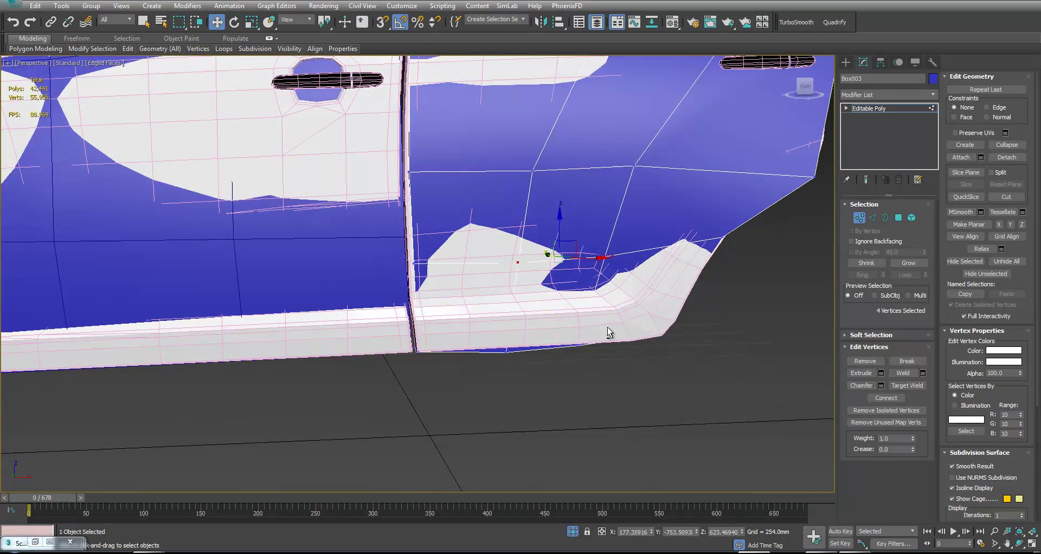
{"action": "middle_click_drag", "start_coordinate": [561, 364], "coordinate": [584, 358], "text": "alt"}
{"action": "left_click_drag", "start_coordinate": [565, 358], "coordinate": [599, 332]}
Scale the rear door box's bottom rear corner vertices apart along Y to match the door's thickness.
{"action": "middle_click_drag", "start_coordinate": [599, 332], "coordinate": [574, 343], "text": "alt"}
{"action": "left_click_drag", "start_coordinate": [629, 321], "coordinate": [629, 320]}
{"action": "key", "text": "r"}
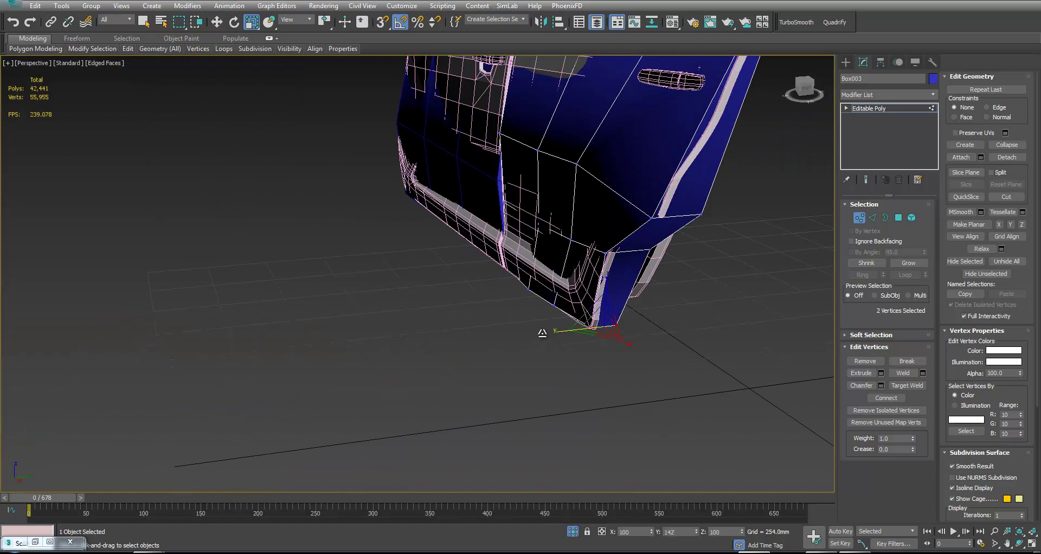
{"action": "middle_click_drag", "start_coordinate": [577, 313], "coordinate": [651, 392], "text": "alt"}
Adjust the depth of the vertices at the rear end of the rear door box's upper edge.
{"action": "middle_click_drag", "start_coordinate": [637, 253], "coordinate": [675, 263], "text": "alt"}
{"action": "key", "text": "w"}
{"action": "left_click_drag", "start_coordinate": [729, 223], "coordinate": [786, 221]}
{"action": "left_click", "coordinate": [646, 153]}
{"action": "left_click_drag", "start_coordinate": [678, 151], "coordinate": [679, 171]}
Move the rear door box's window-base vertices along Y to follow the base of the window.
{"action": "left_click_drag", "start_coordinate": [624, 324], "coordinate": [621, 302]}
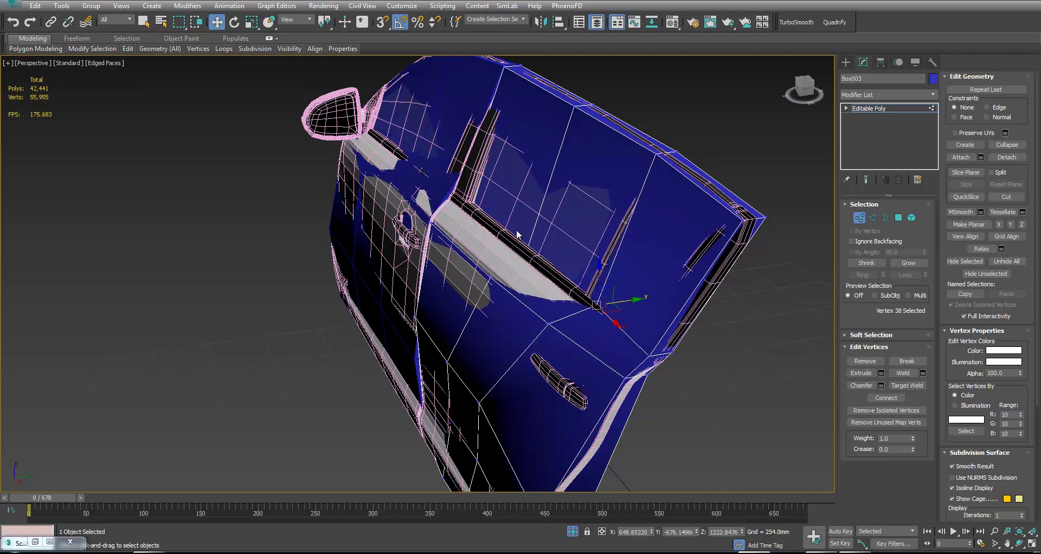
{"action": "left_click_drag", "start_coordinate": [571, 274], "coordinate": [569, 271]}
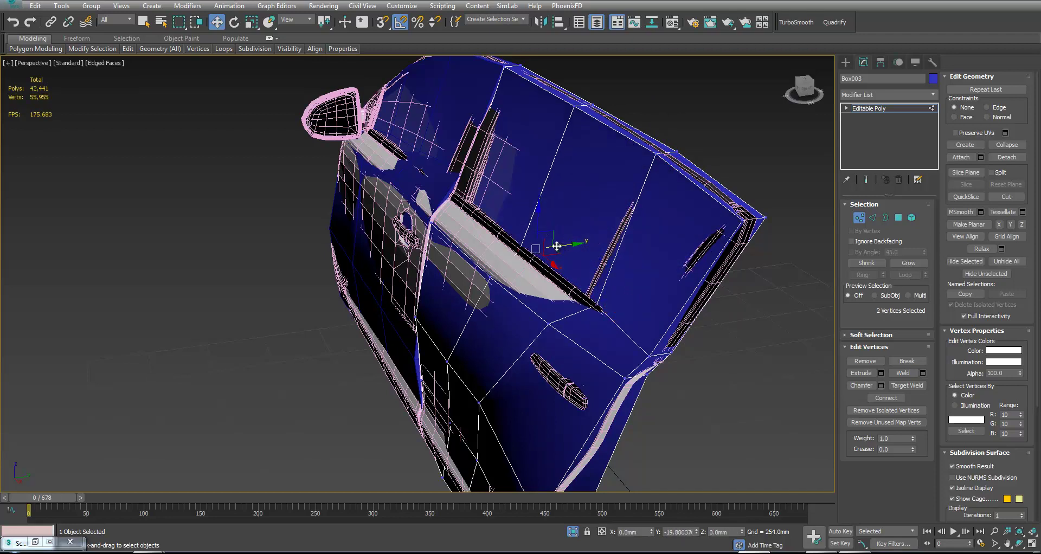
{"action": "left_click_drag", "start_coordinate": [490, 198], "coordinate": [510, 220]}
{"action": "key", "text": "F3"}
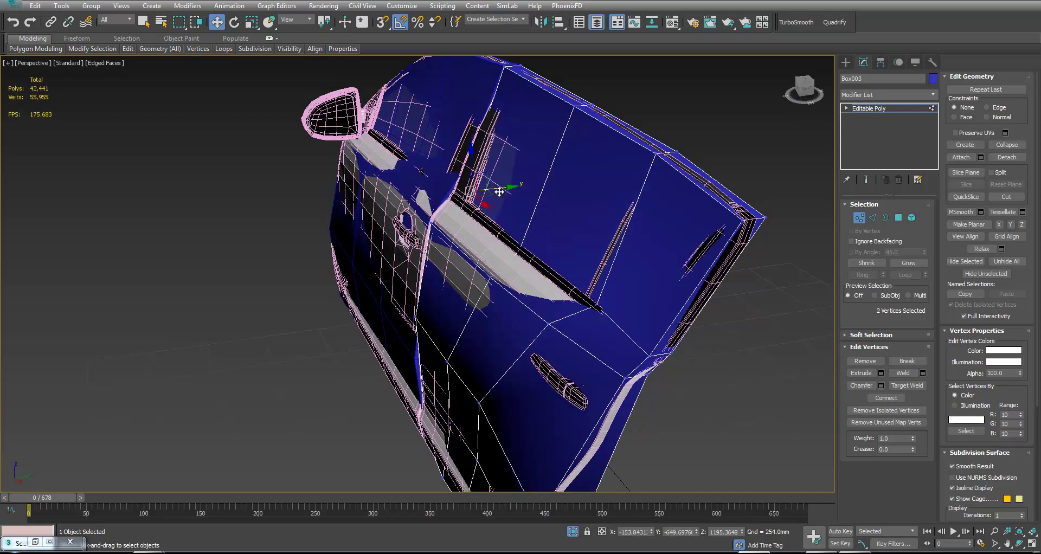
{"action": "middle_click_drag", "start_coordinate": [502, 209], "coordinate": [497, 230]}
Align the depth of the forward upper-edge vertices with the rear door's window frame, viewed from above.
{"action": "middle_click_drag", "start_coordinate": [524, 168], "coordinate": [490, 213], "text": "alt"}
{"action": "scroll", "coordinate": [568, 219], "scroll_direction": "down", "scroll_amount": 1}
{"action": "middle_click_drag", "start_coordinate": [567, 218], "coordinate": [585, 229], "text": "alt"}
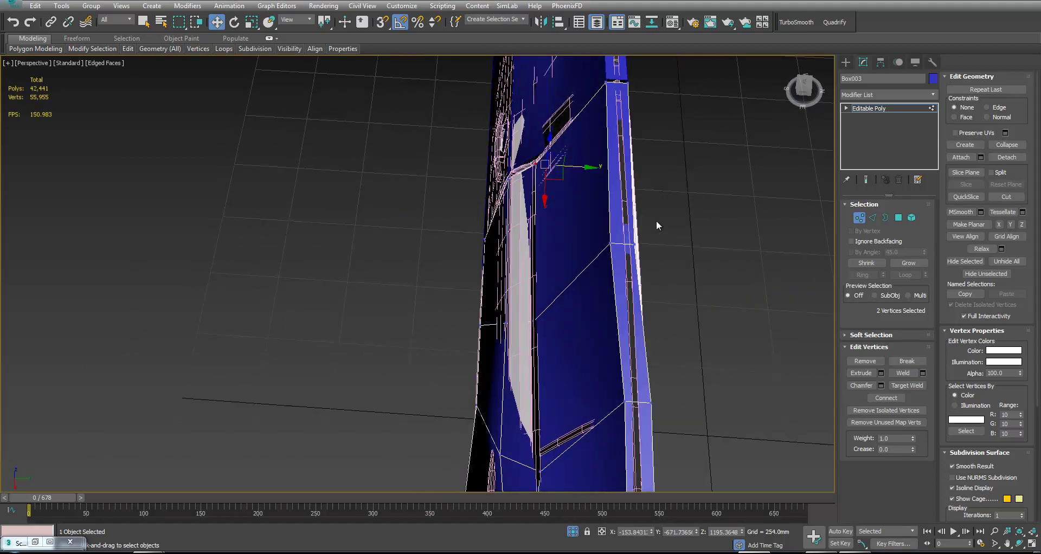
{"action": "left_click_drag", "start_coordinate": [655, 247], "coordinate": [668, 247]}
{"action": "left_click_drag", "start_coordinate": [597, 101], "coordinate": [595, 99]}
{"action": "left_click_drag", "start_coordinate": [653, 83], "coordinate": [657, 89]}
Move the inner vertex pair of the rear door box's middle row along Y towards the door surface.
{"action": "scroll", "coordinate": [620, 231], "scroll_direction": "down", "scroll_amount": 3}
{"action": "middle_click_drag", "start_coordinate": [621, 231], "coordinate": [664, 200], "text": "alt"}
{"action": "key", "text": "F3"}
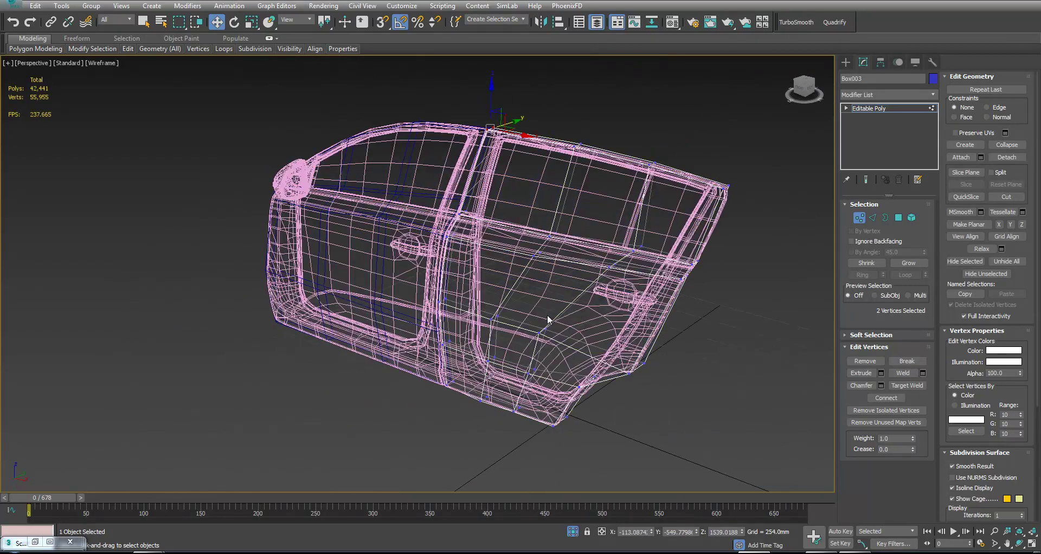
{"action": "key", "text": "F3"}
{"action": "left_click", "coordinate": [542, 332]}
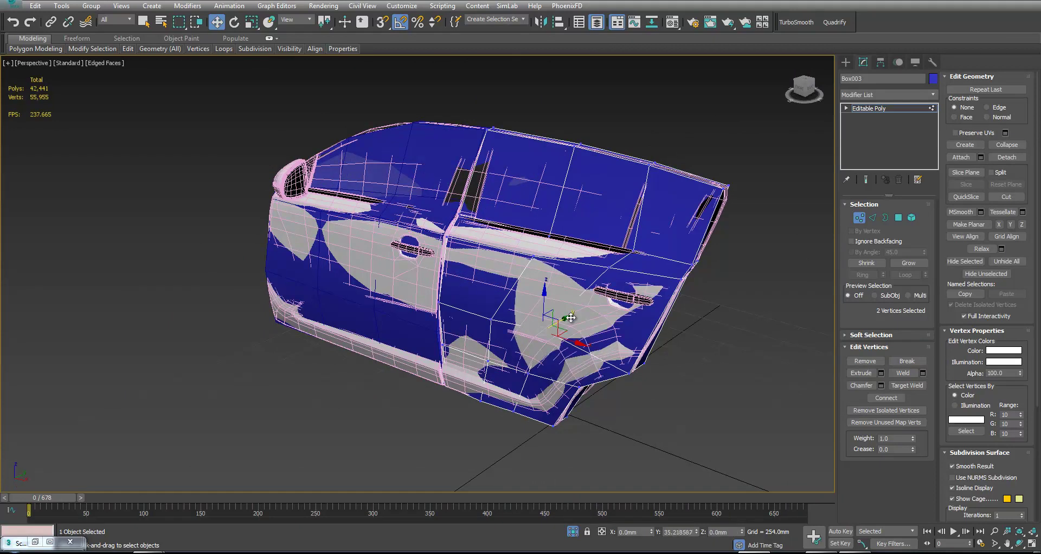
{"action": "middle_click_drag", "start_coordinate": [565, 318], "coordinate": [601, 286], "text": "alt"}
Align the rear door box's bottom-edge vertices with the sill in the Front view and leave vertex editing.
{"action": "key", "text": "alt+w"}
{"action": "scroll", "coordinate": [641, 214], "scroll_direction": "up", "scroll_amount": 3}
{"action": "left_click_drag", "start_coordinate": [683, 201], "coordinate": [752, 198]}
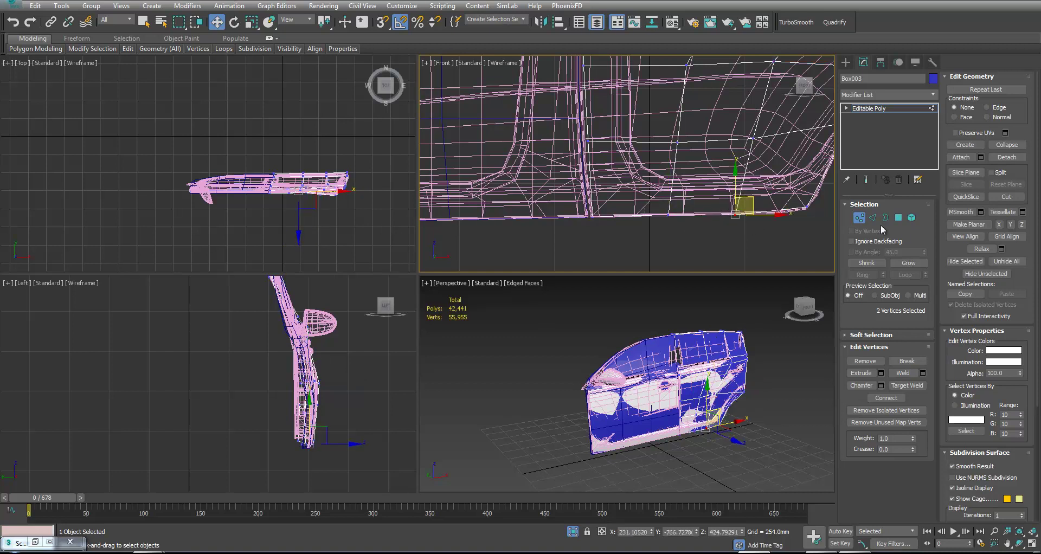
{"action": "left_click", "coordinate": [859, 218]}
Align the front door box's pivot to the pivot point of DoorLeftFront in X, Y and Z, affecting only the pivot.
{"action": "left_click", "coordinate": [777, 386]}
{"action": "key", "text": "alt+w"}
{"action": "middle_click_drag", "start_coordinate": [428, 224], "coordinate": [460, 223], "text": "alt"}
{"action": "left_click", "coordinate": [460, 224]}
{"action": "middle_click_drag", "start_coordinate": [477, 285], "coordinate": [454, 280], "text": "alt"}
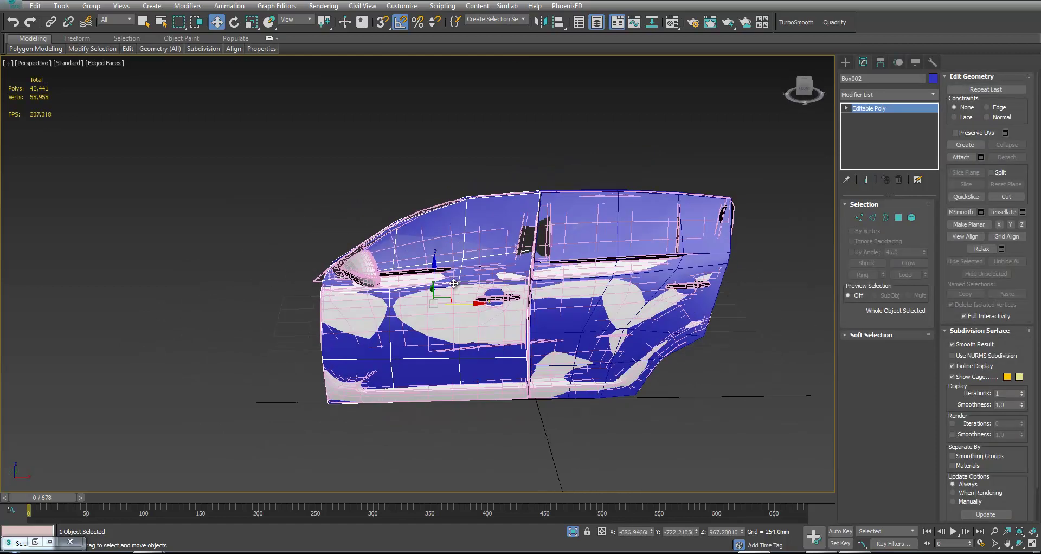
{"action": "left_click", "coordinate": [881, 63]}
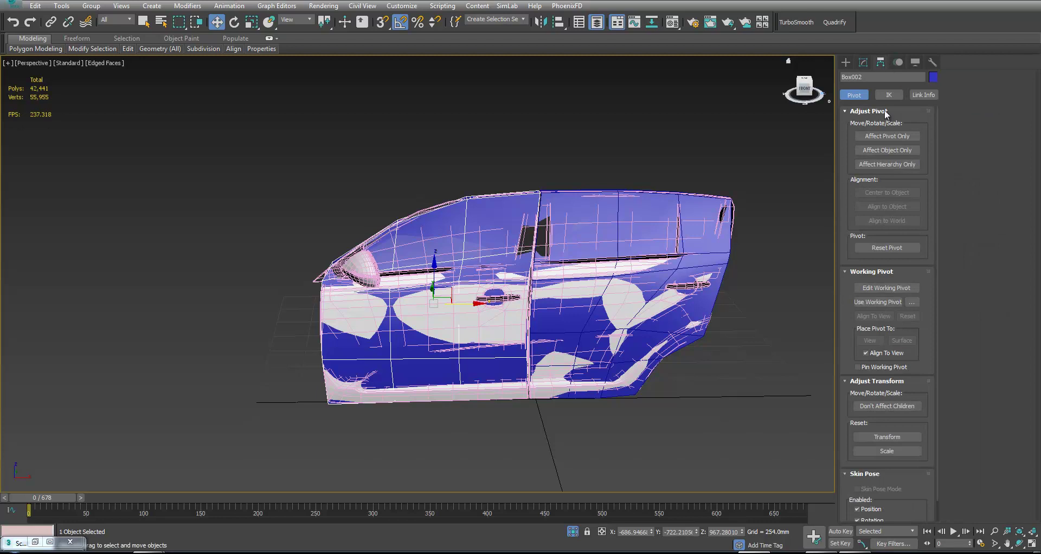
{"action": "left_click", "coordinate": [900, 136]}
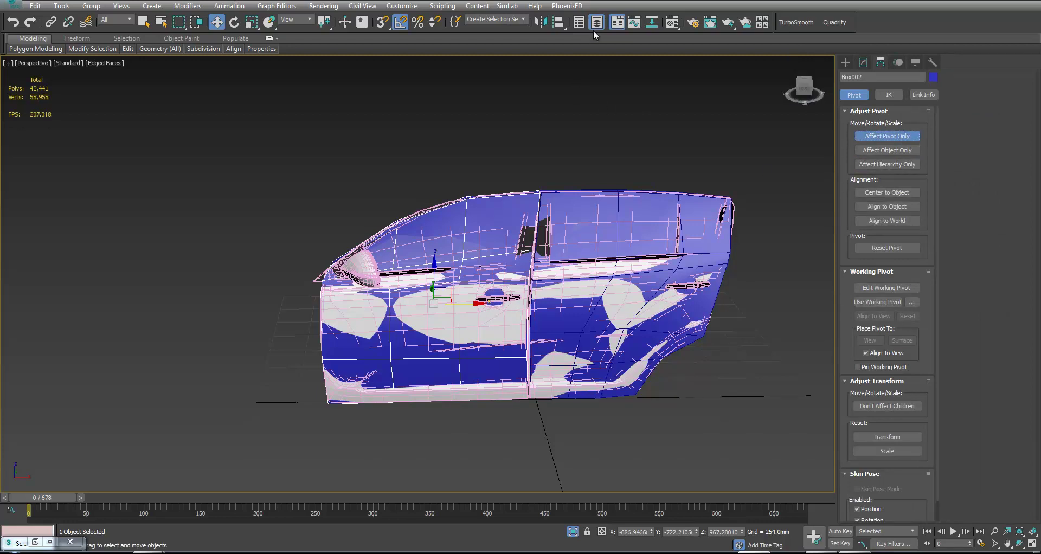
{"action": "left_click", "coordinate": [559, 23]}
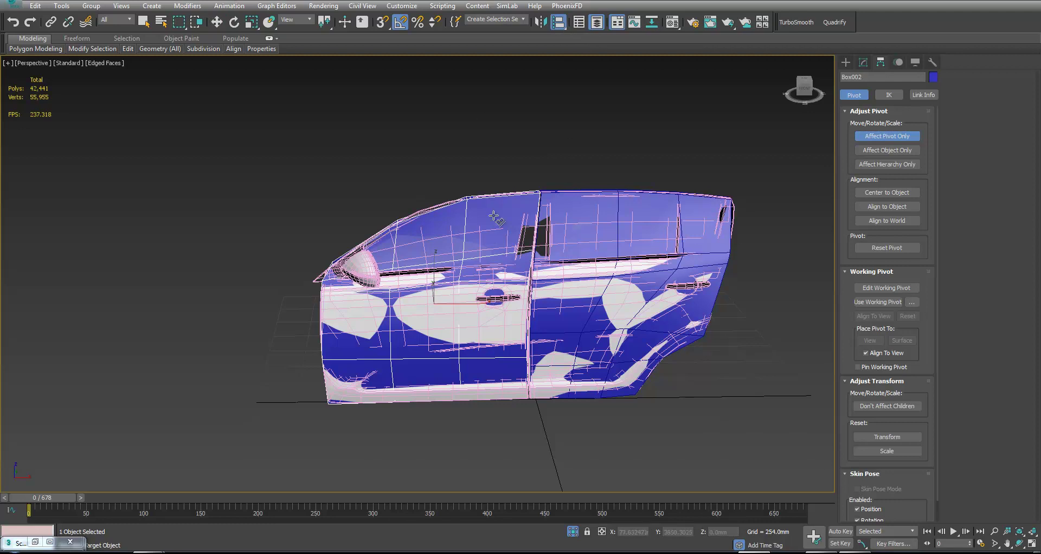
{"action": "left_click", "coordinate": [335, 390]}
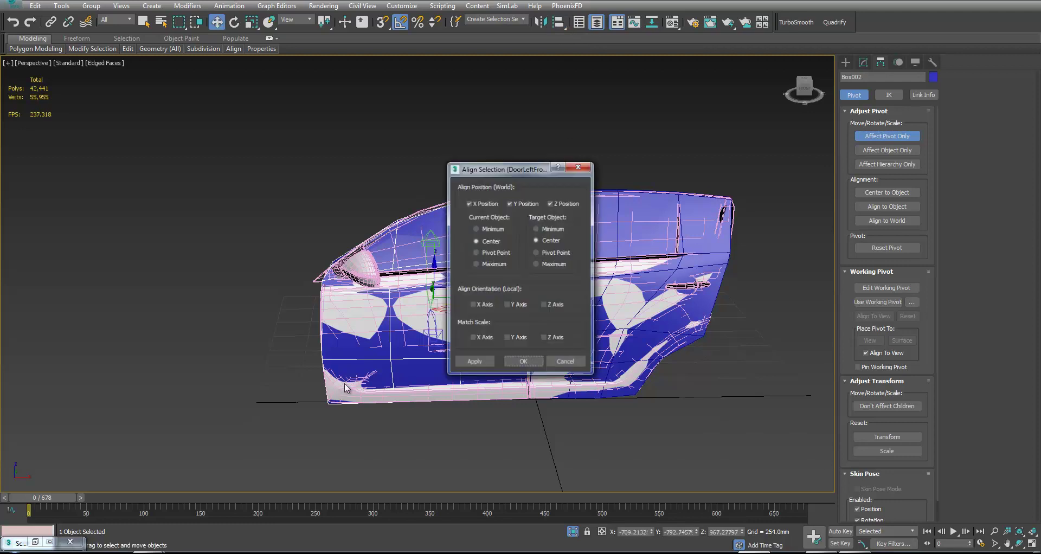
{"action": "left_click", "coordinate": [488, 253]}
{"action": "left_click", "coordinate": [547, 254]}
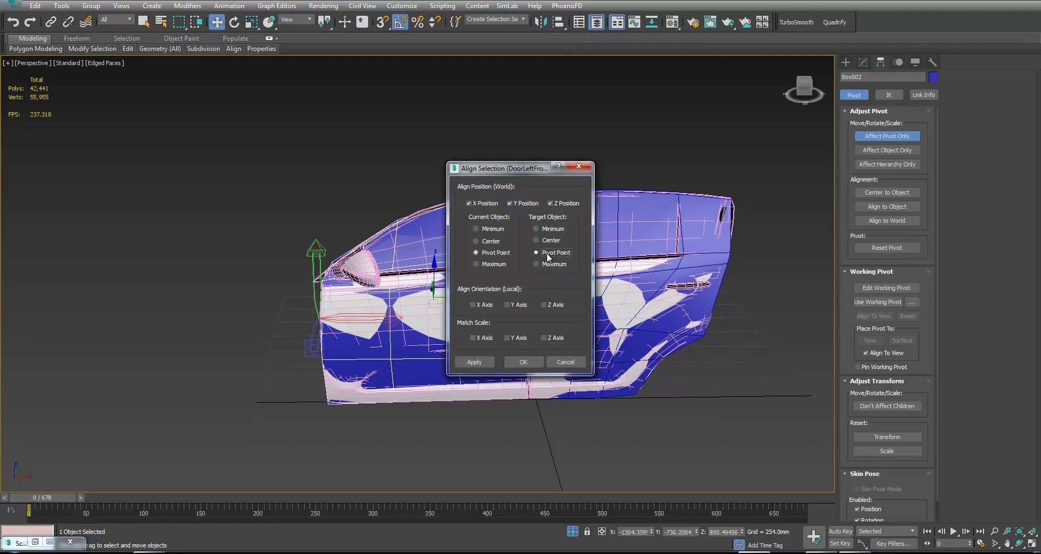
{"action": "left_click", "coordinate": [521, 361]}
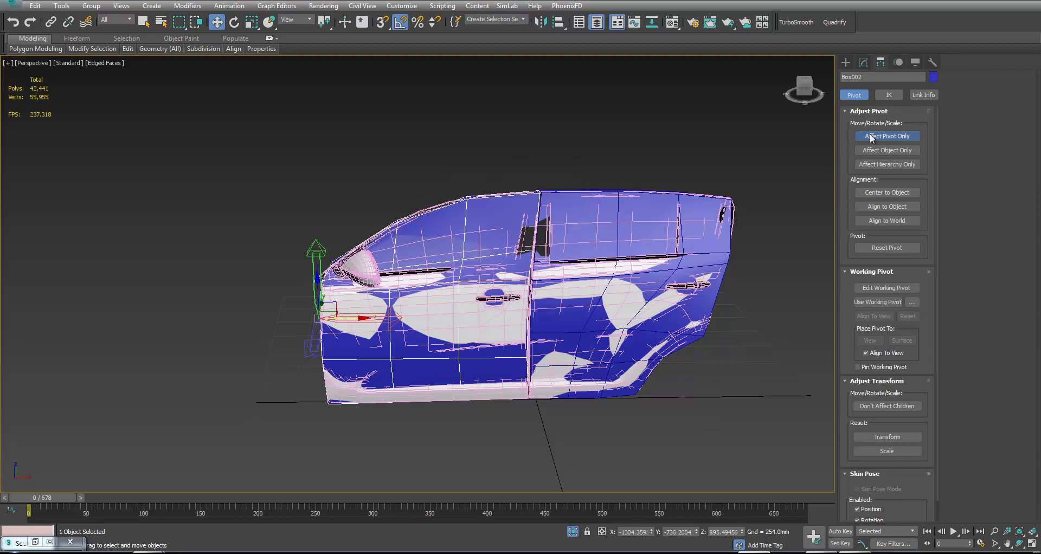
{"action": "key", "text": "Insert"}
Align the rear door box's pivot to the pivot point of DoorLeftBack in X, Y and Z, affecting only the pivot.
{"action": "left_click", "coordinate": [651, 216]}
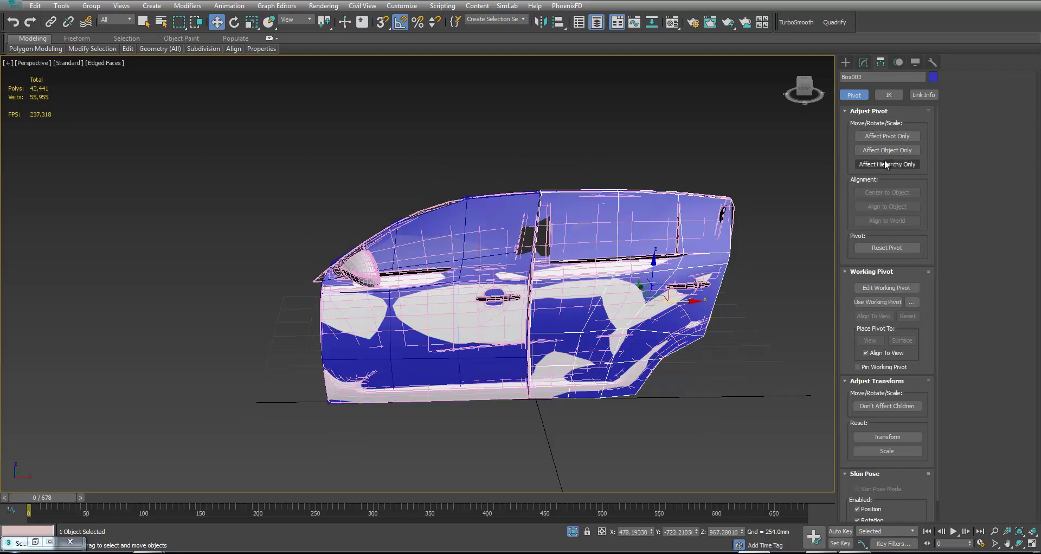
{"action": "left_click", "coordinate": [884, 137]}
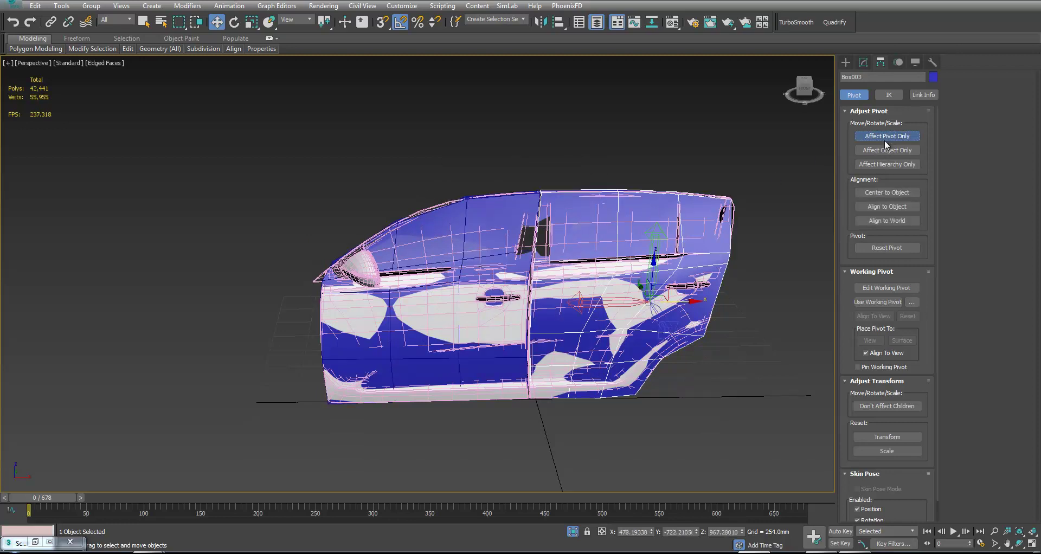
{"action": "left_click", "coordinate": [559, 24]}
{"action": "left_click", "coordinate": [620, 284]}
{"action": "left_click_drag", "start_coordinate": [517, 196], "coordinate": [706, 316]}
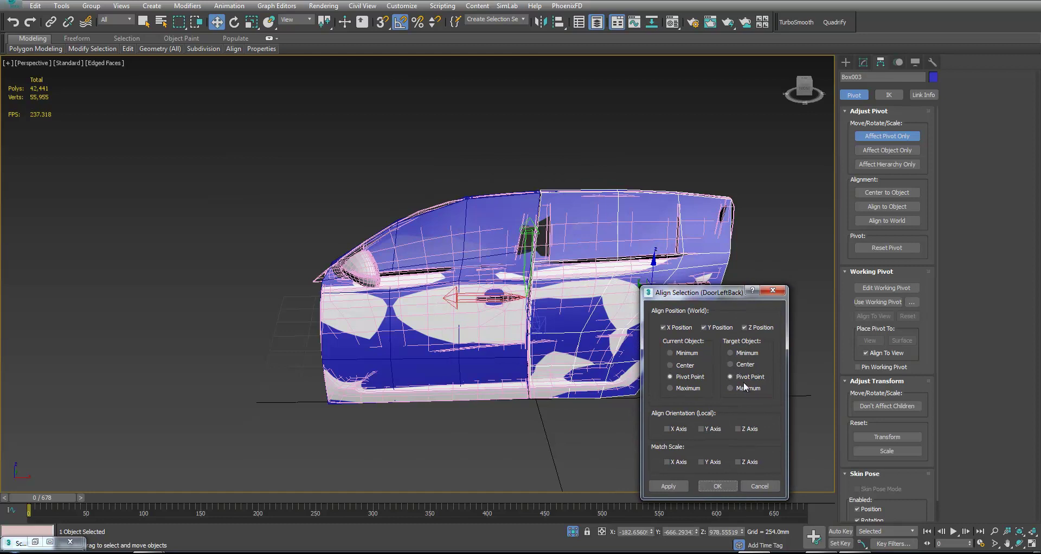
{"action": "left_click", "coordinate": [724, 484]}
{"action": "middle_click_drag", "start_coordinate": [564, 308], "coordinate": [602, 287], "text": "alt"}
{"action": "left_click", "coordinate": [887, 136]}
Try rotating the rear door box about its pivot, clear the selection and end isolation to show the whole car.
{"action": "key", "text": "e"}
{"action": "mouse_move", "coordinate": [542, 308]}
{"action": "left_mouse_down"}
{"action": "mouse_move", "coordinate": [542, 255]}
{"action": "mouse_move", "coordinate": [541, 307]}
{"action": "left_mouse_up"}
{"action": "left_click", "coordinate": [631, 154]}
{"action": "middle_click_drag", "start_coordinate": [631, 155], "coordinate": [658, 154], "text": "alt"}
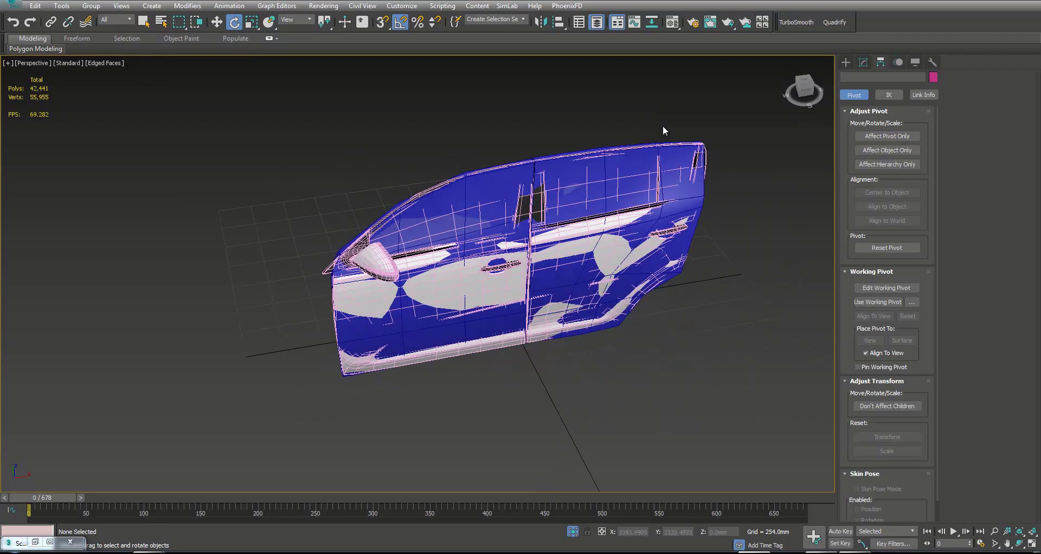
{"action": "right_click", "coordinate": [654, 152]}
{"action": "left_click", "coordinate": [672, 27]}
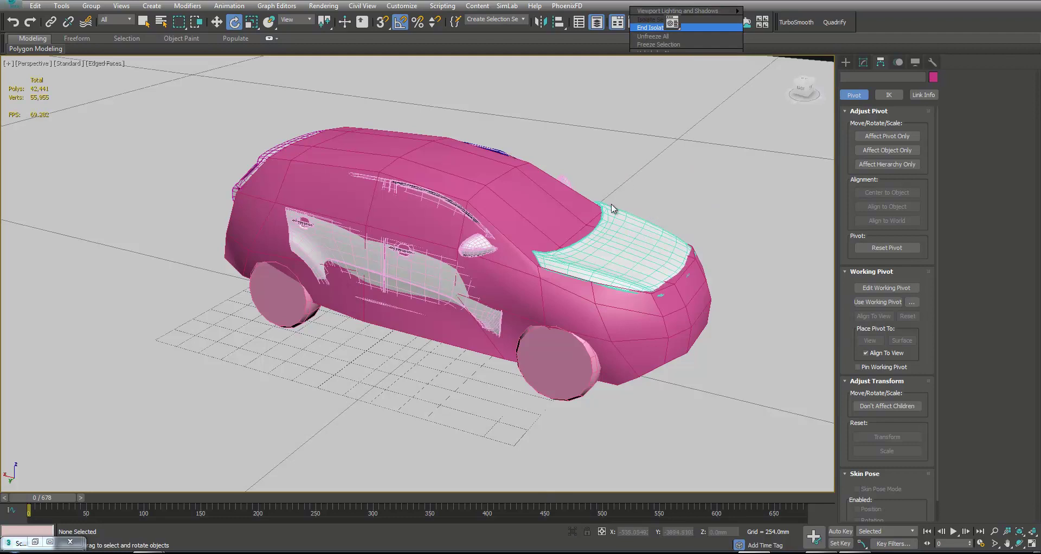
Add the original DoorLeftBack and DoorLeftFront parts to the OriginalCar layer.
{"action": "middle_click_drag", "start_coordinate": [611, 208], "coordinate": [318, 126], "text": "alt"}
{"action": "left_click", "coordinate": [476, 264]}
{"action": "key", "text": "w"}
{"action": "left_click", "coordinate": [597, 22]}
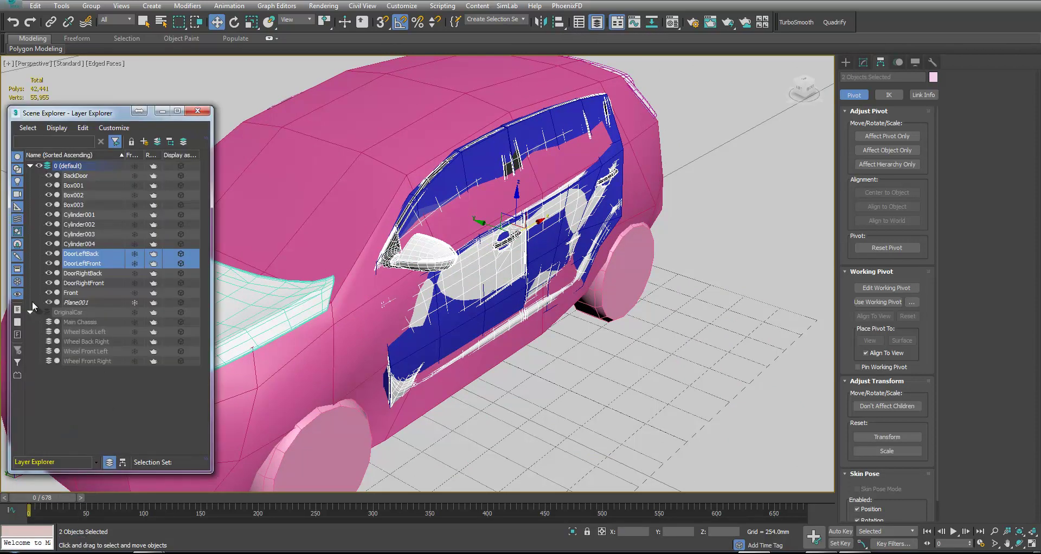
{"action": "left_click", "coordinate": [47, 312]}
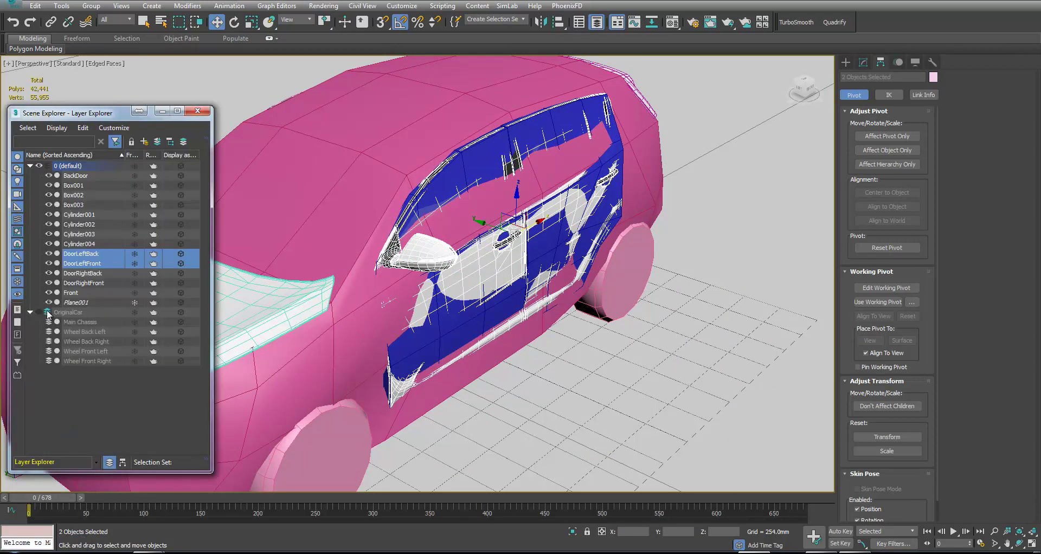
{"action": "left_click", "coordinate": [158, 141]}
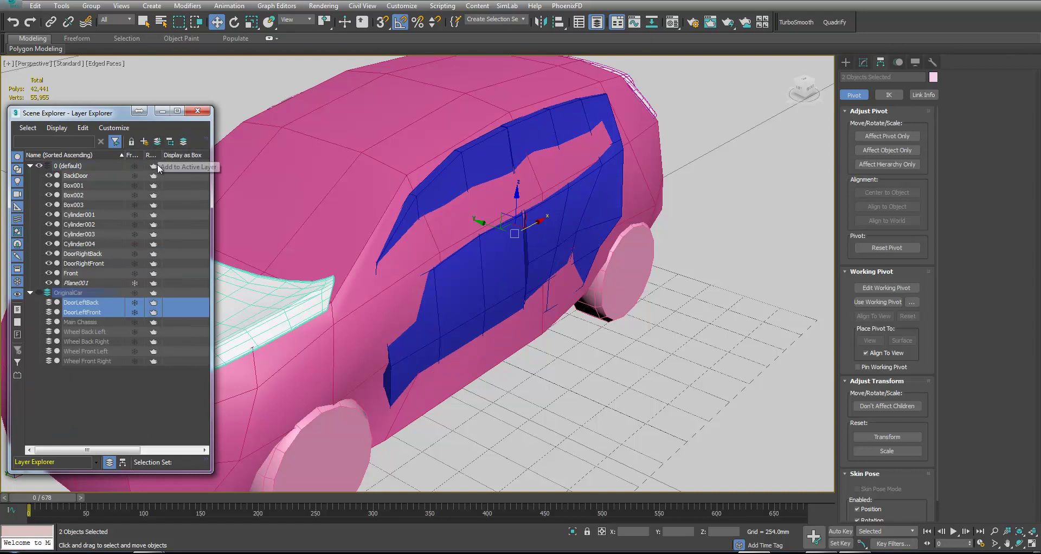
{"action": "left_click", "coordinate": [96, 406]}
Clone both left door boxes along Y to the other side of the car as one copy.
{"action": "middle_click_drag", "start_coordinate": [528, 292], "coordinate": [614, 291]}
{"action": "left_click", "coordinate": [592, 265]}
{"action": "left_click", "coordinate": [535, 292], "text": "ctrl"}
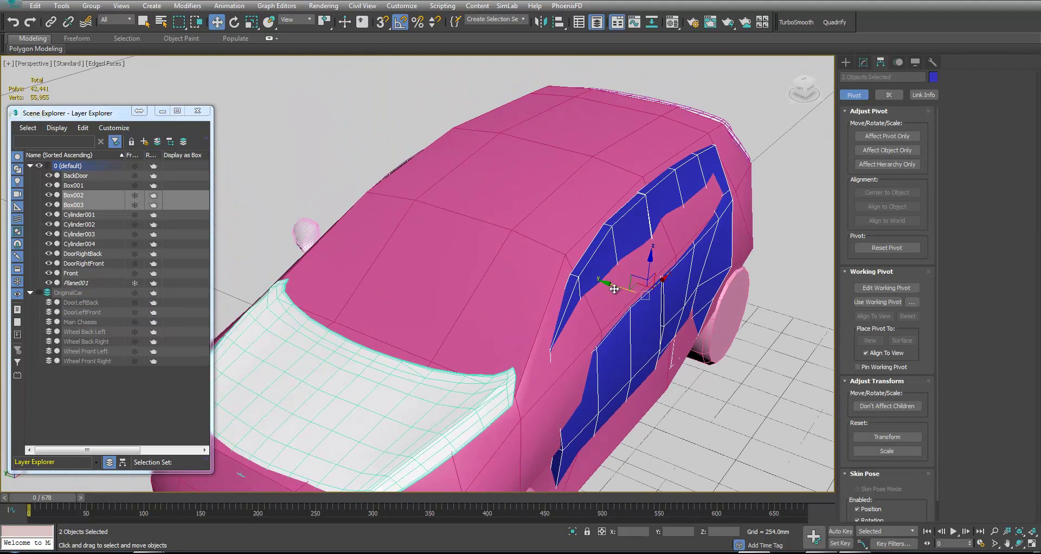
{"action": "left_click_drag", "start_coordinate": [614, 291], "coordinate": [337, 205], "text": "shift"}
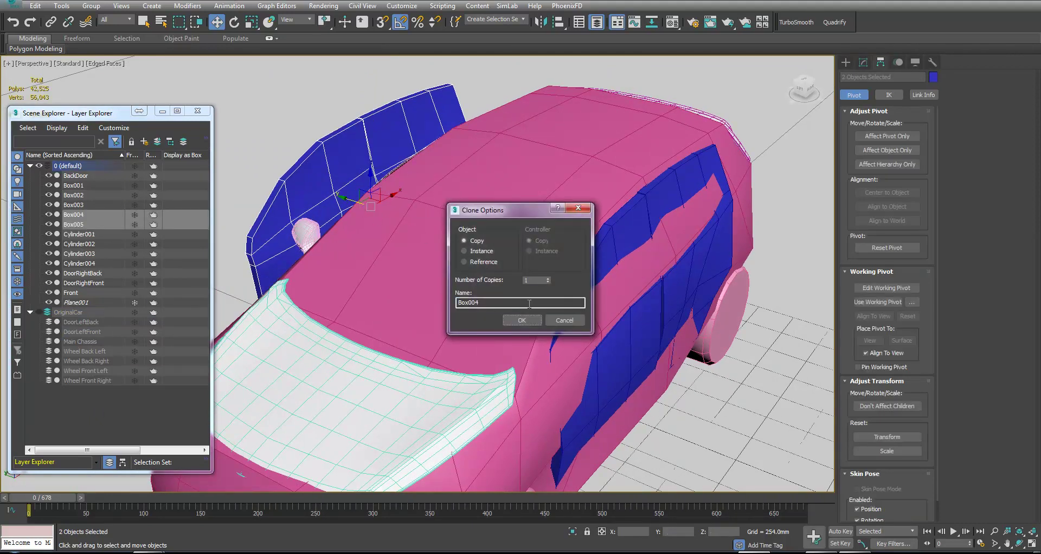
{"action": "left_click", "coordinate": [522, 320]}
Mirror the two copied door boxes on the Y axis without cloning.
{"action": "middle_click_drag", "start_coordinate": [525, 320], "coordinate": [494, 310], "text": "alt"}
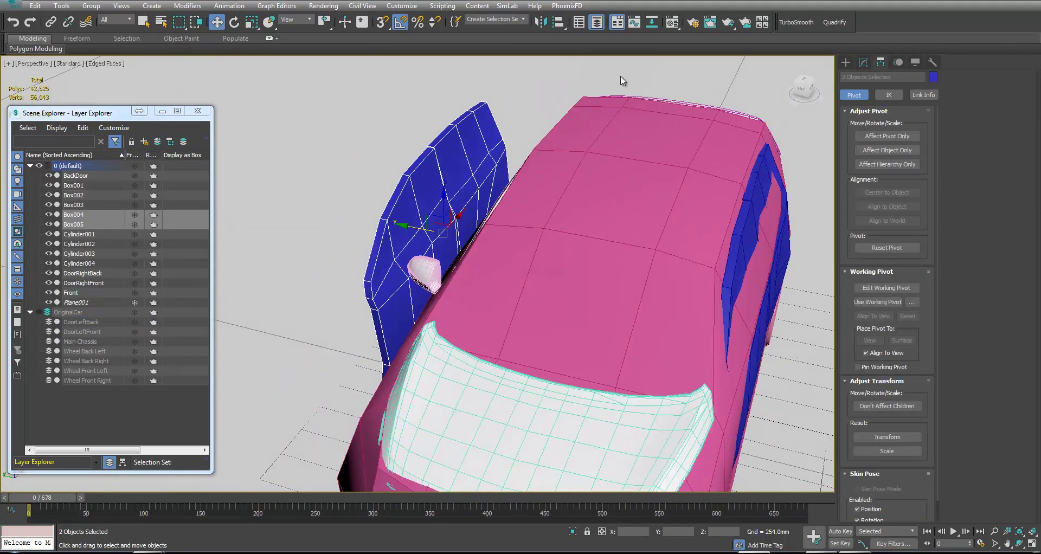
{"action": "left_click", "coordinate": [542, 23]}
{"action": "left_click", "coordinate": [503, 231]}
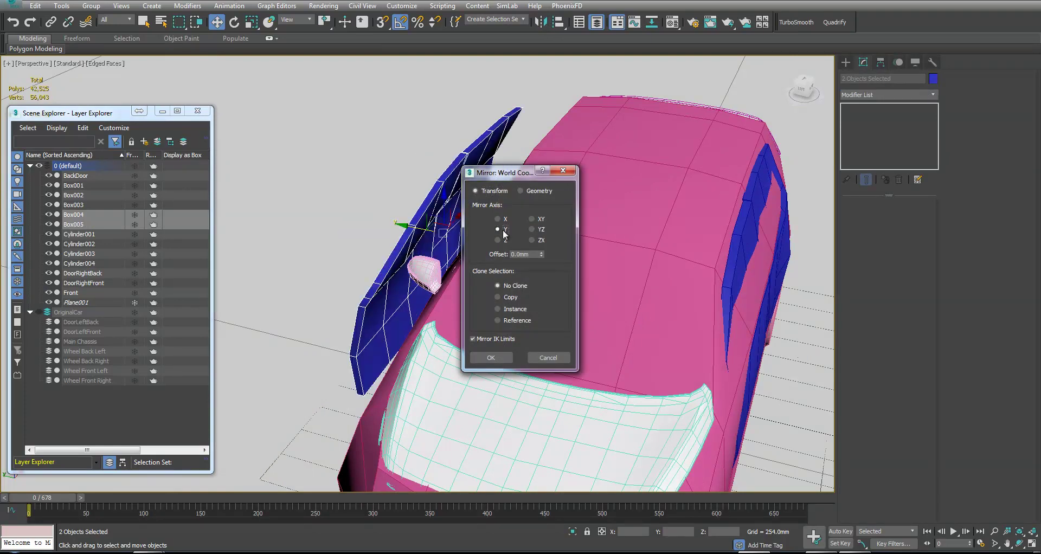
{"action": "left_click", "coordinate": [491, 357]}
Isolate the mirrored door boxes with the original right doors and move the boxes along Y onto those doors.
{"action": "middle_click_drag", "start_coordinate": [491, 357], "coordinate": [426, 266], "text": "alt"}
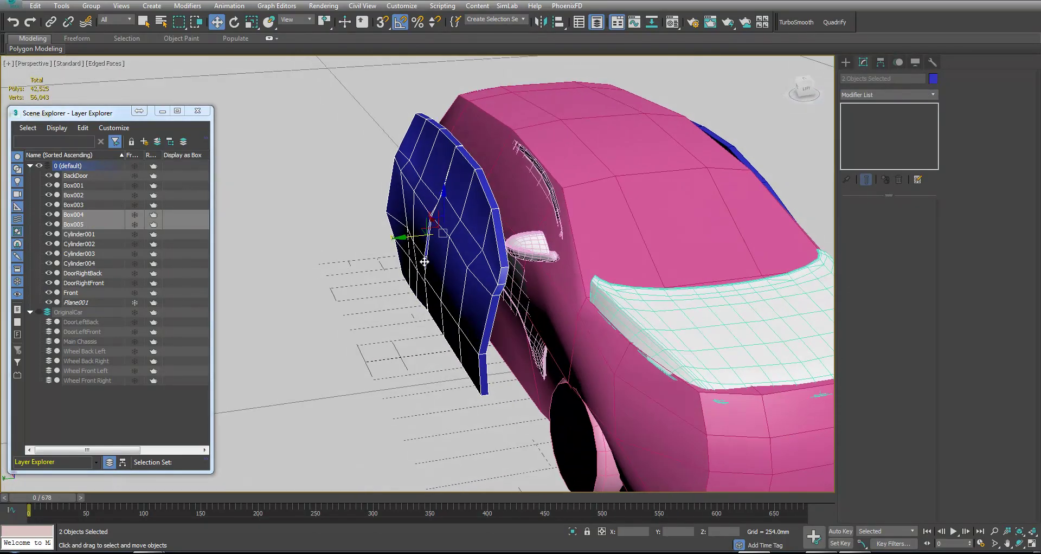
{"action": "left_click_drag", "start_coordinate": [415, 237], "coordinate": [321, 244]}
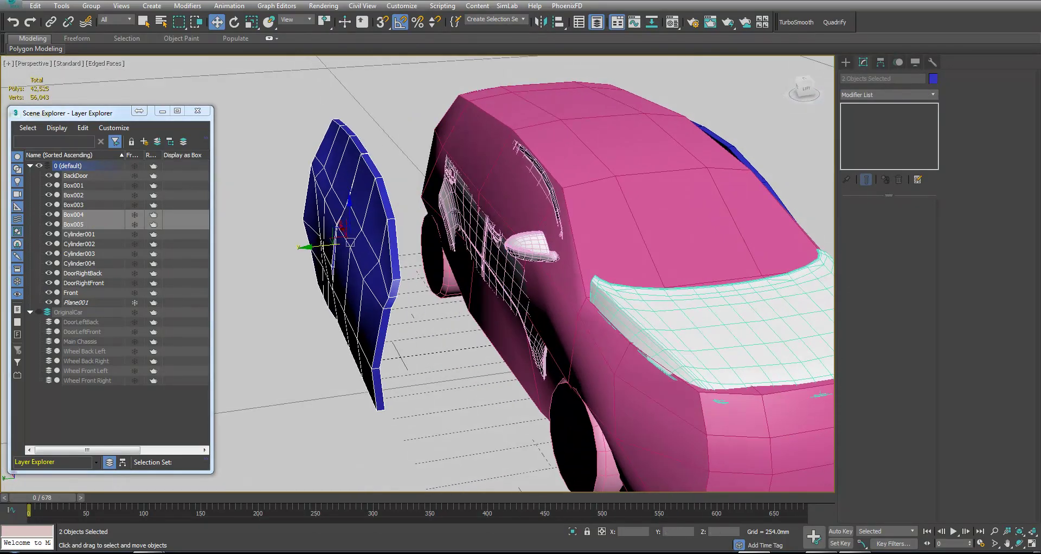
{"action": "left_click", "coordinate": [461, 208]}
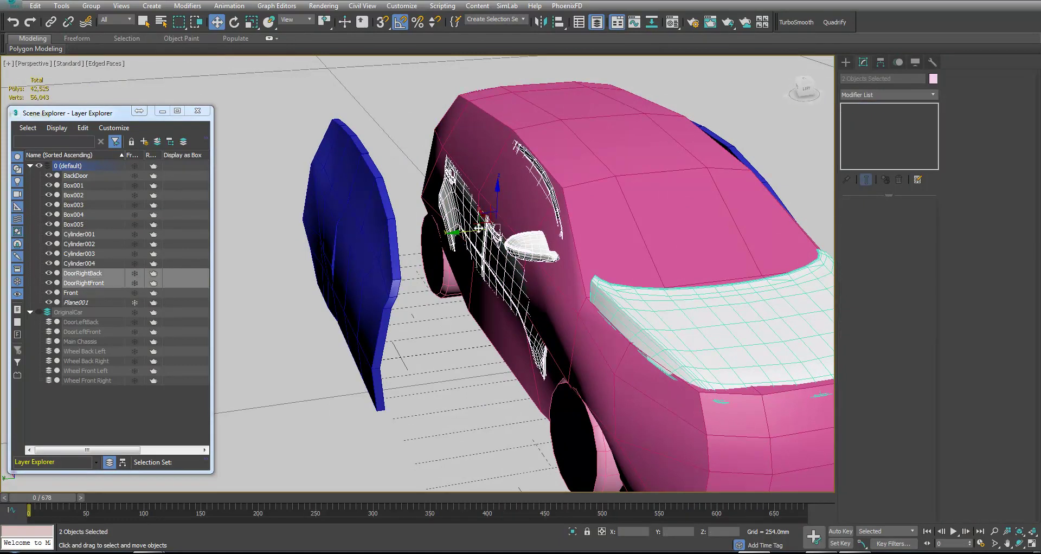
{"action": "left_click", "coordinate": [357, 232], "text": "ctrl"}
{"action": "right_click", "coordinate": [357, 232]}
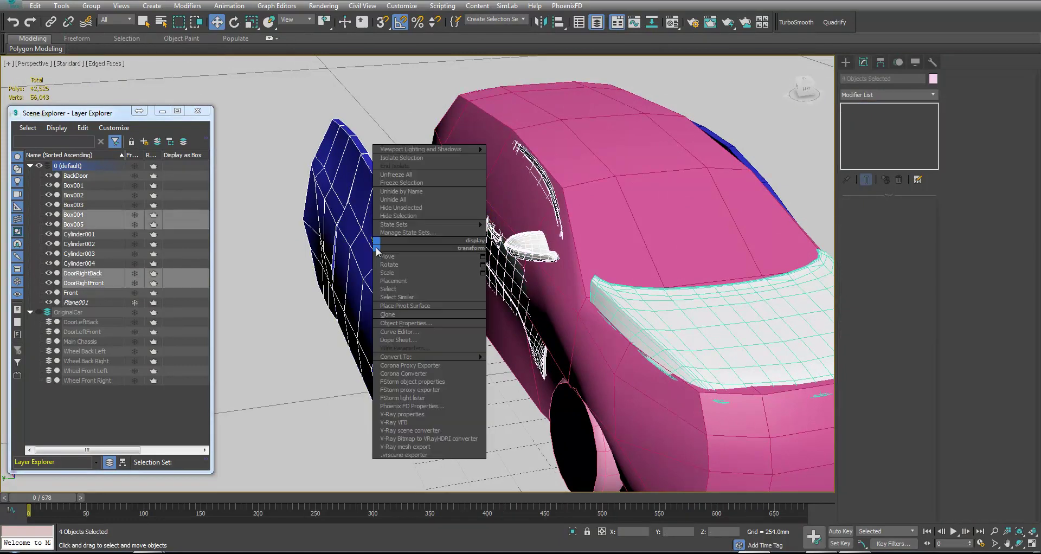
{"action": "left_click", "coordinate": [417, 160]}
{"action": "left_click_drag", "start_coordinate": [367, 144], "coordinate": [302, 249]}
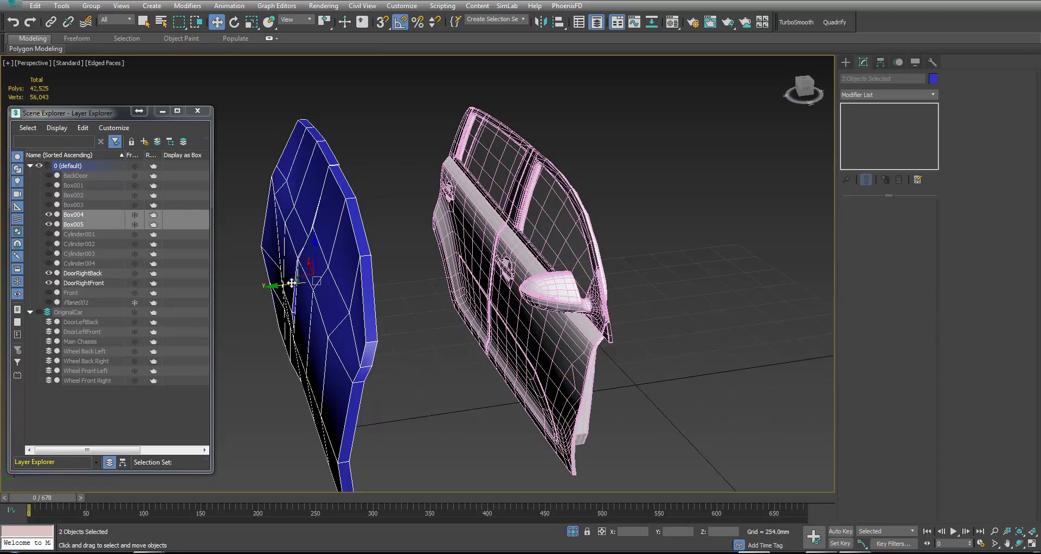
{"action": "left_click_drag", "start_coordinate": [283, 285], "coordinate": [473, 298]}
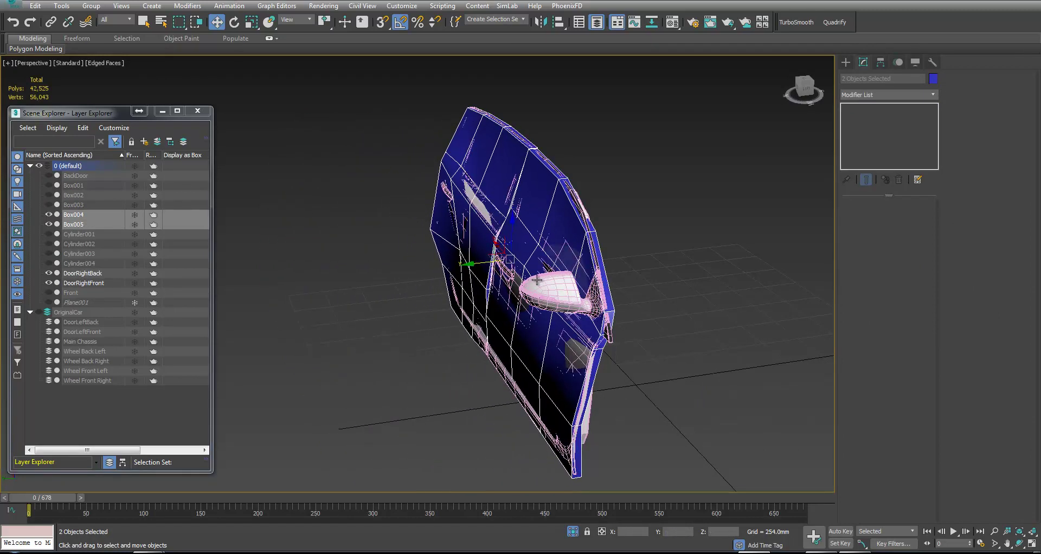
Add DoorRightBack and DoorRightFront to the OriginalCar layer, check the two mirrored door boxes and end isolation.
{"action": "left_click", "coordinate": [104, 274]}
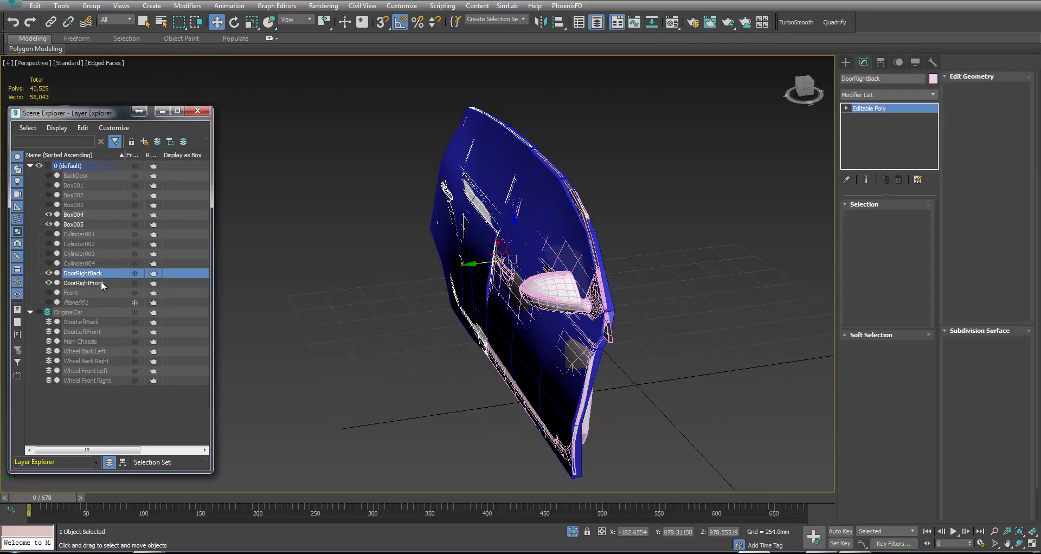
{"action": "left_click", "coordinate": [102, 284], "text": "ctrl"}
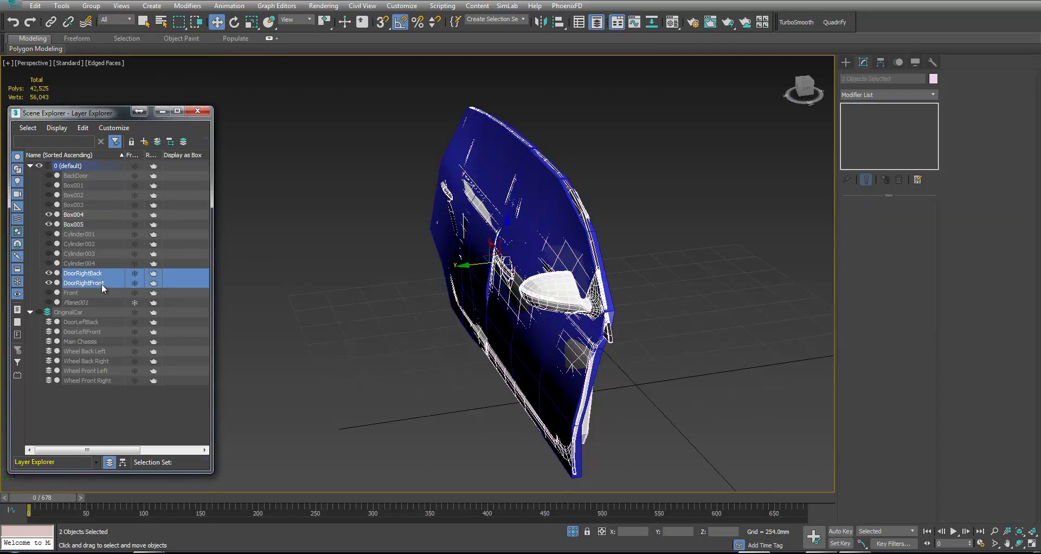
{"action": "left_click", "coordinate": [157, 143]}
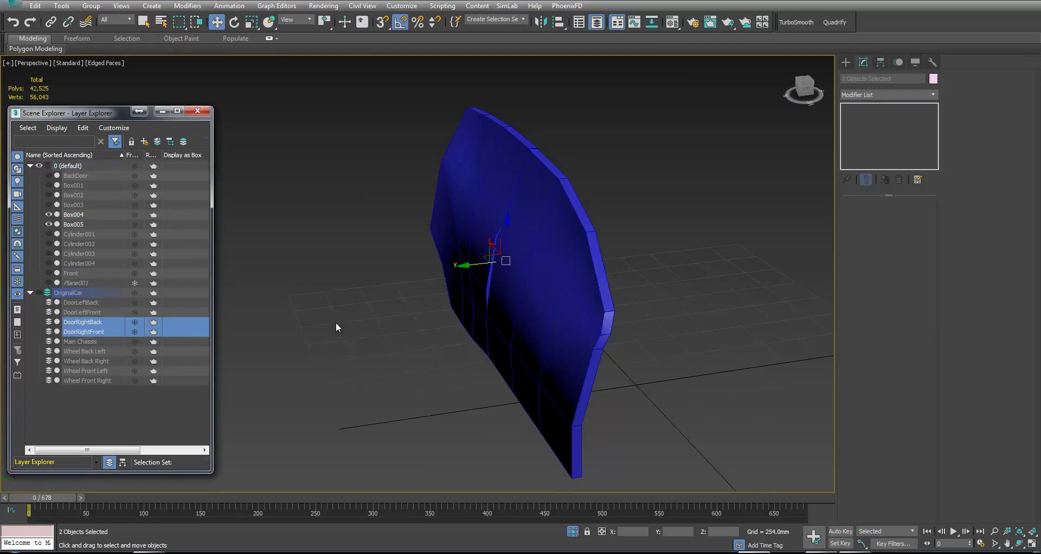
{"action": "left_click", "coordinate": [497, 261]}
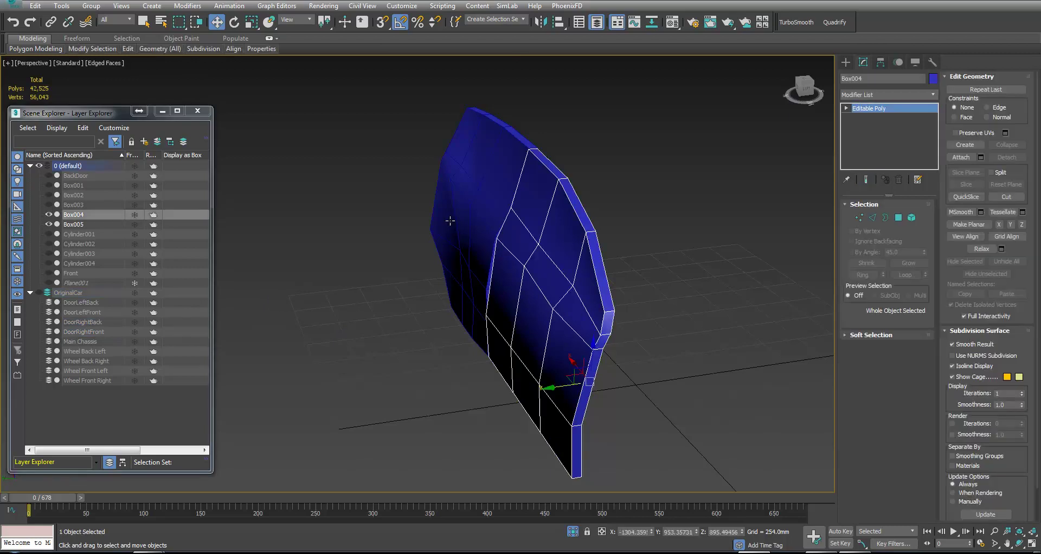
{"action": "left_click", "coordinate": [451, 225]}
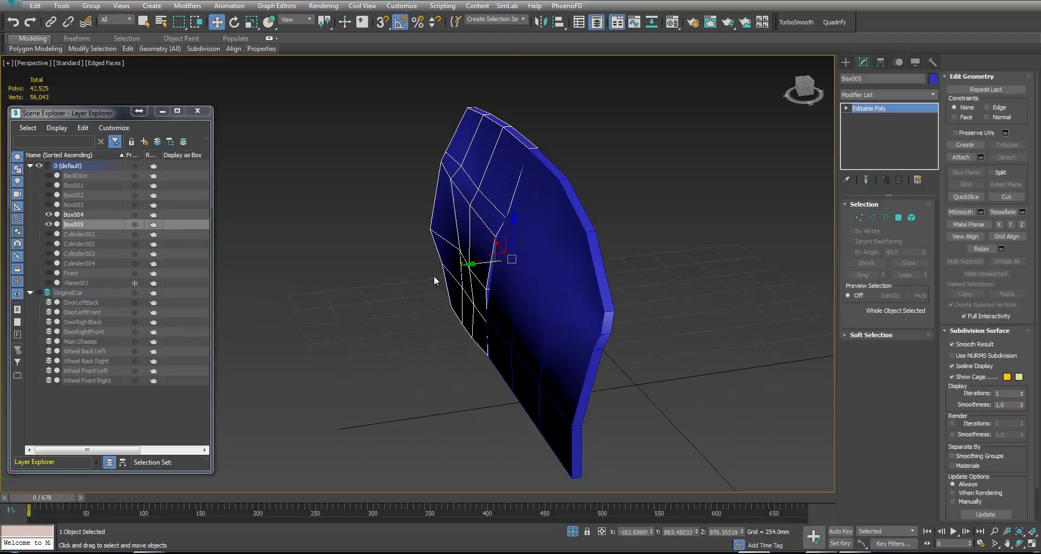
{"action": "right_click", "coordinate": [358, 297]}
{"action": "left_click", "coordinate": [380, 218]}
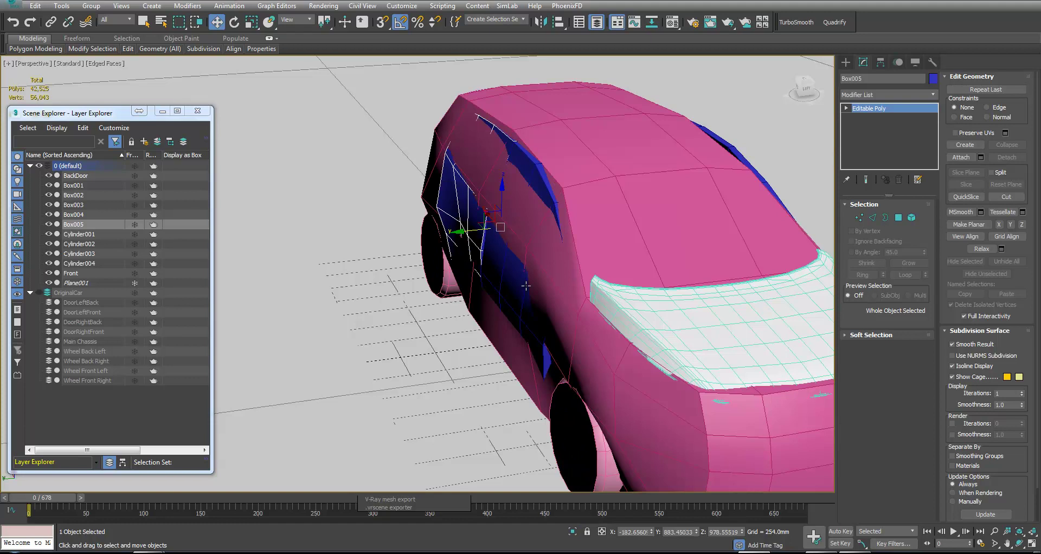
Isolate the BackDoor and Front hood parts together and clear the selection.
{"action": "middle_click_drag", "start_coordinate": [589, 331], "coordinate": [643, 337], "text": "alt"}
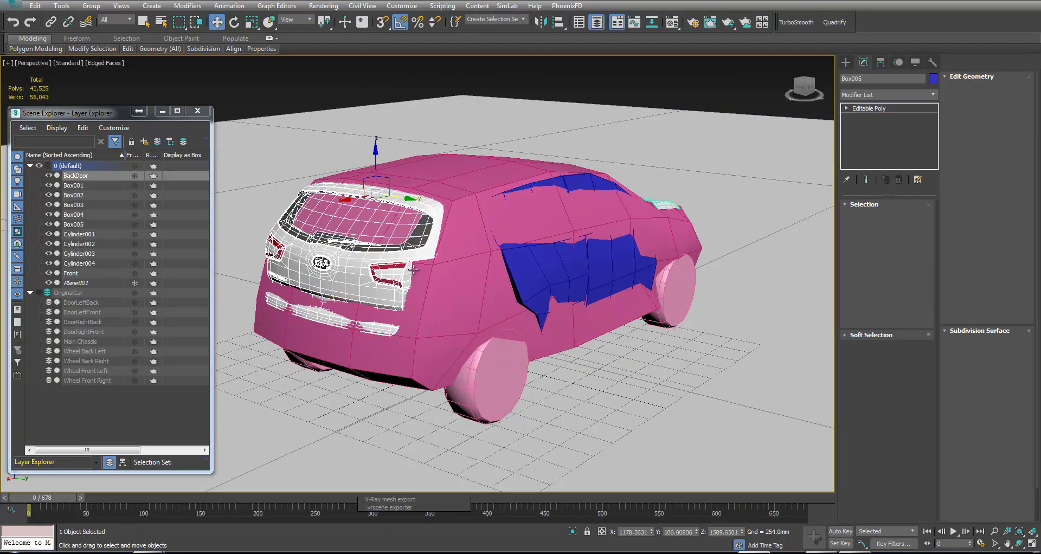
{"action": "left_click", "coordinate": [357, 261]}
{"action": "scroll", "coordinate": [477, 301], "scroll_direction": "up", "scroll_amount": 5}
{"action": "scroll", "coordinate": [491, 269], "scroll_direction": "down", "scroll_amount": 4}
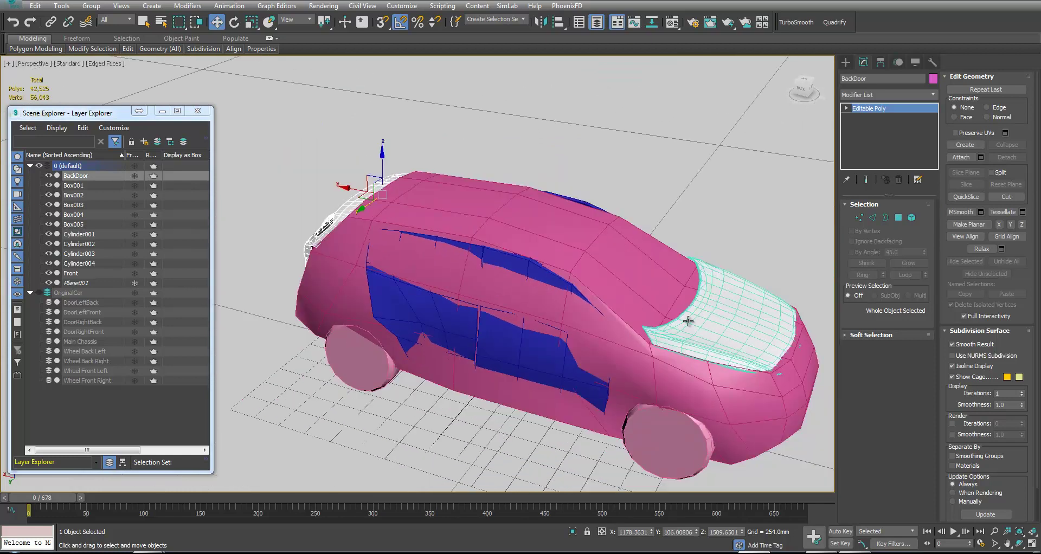
{"action": "left_click", "coordinate": [698, 325], "text": "ctrl"}
{"action": "right_click", "coordinate": [696, 322]}
{"action": "left_click", "coordinate": [733, 234]}
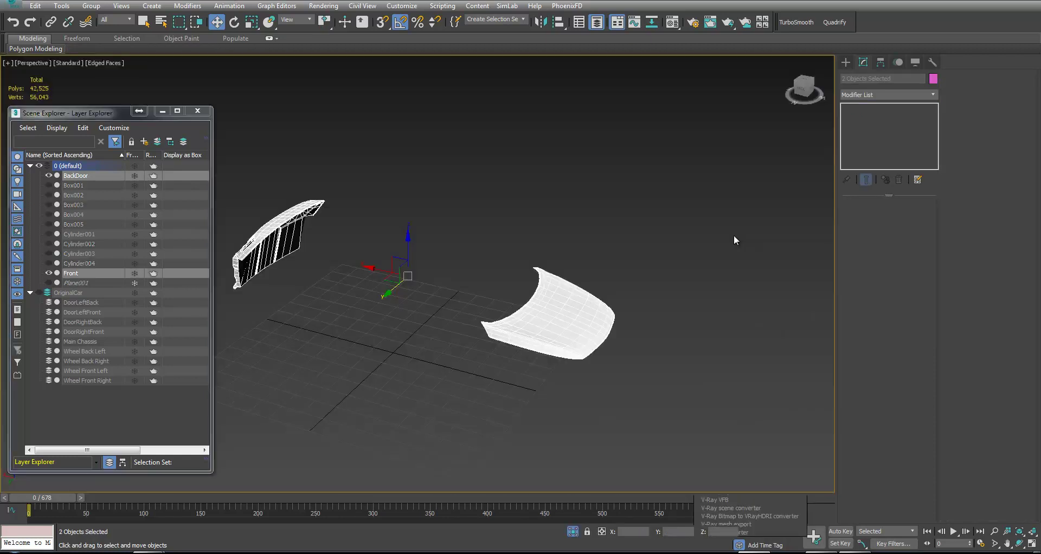
{"action": "left_click", "coordinate": [516, 230]}
{"action": "middle_click_drag", "start_coordinate": [491, 271], "coordinate": [522, 291], "text": "alt"}
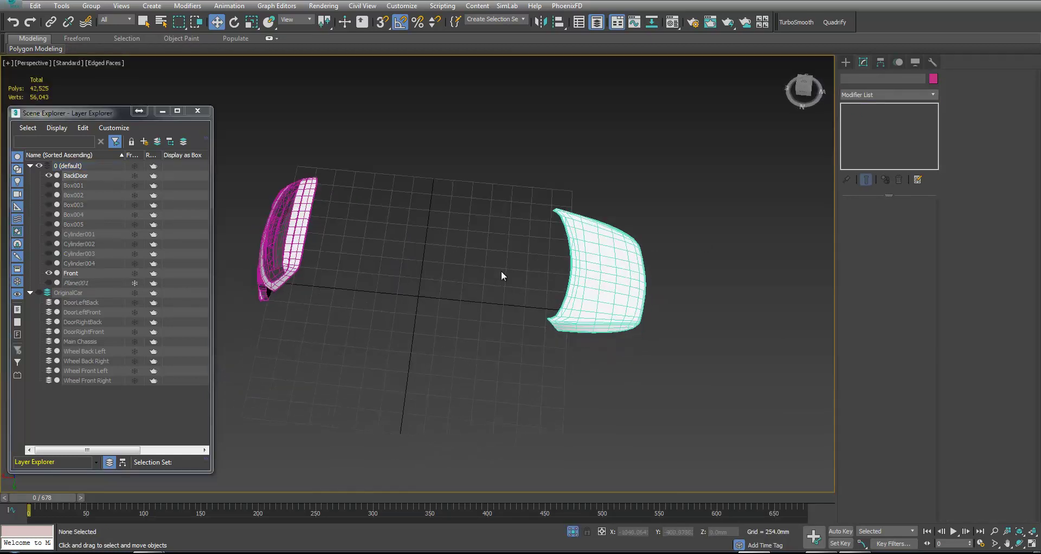
Try to draw a box around the Front hood in the top view.
{"action": "left_click", "coordinate": [197, 111]}
{"action": "key", "text": "alt+w"}
{"action": "left_click", "coordinate": [266, 168]}
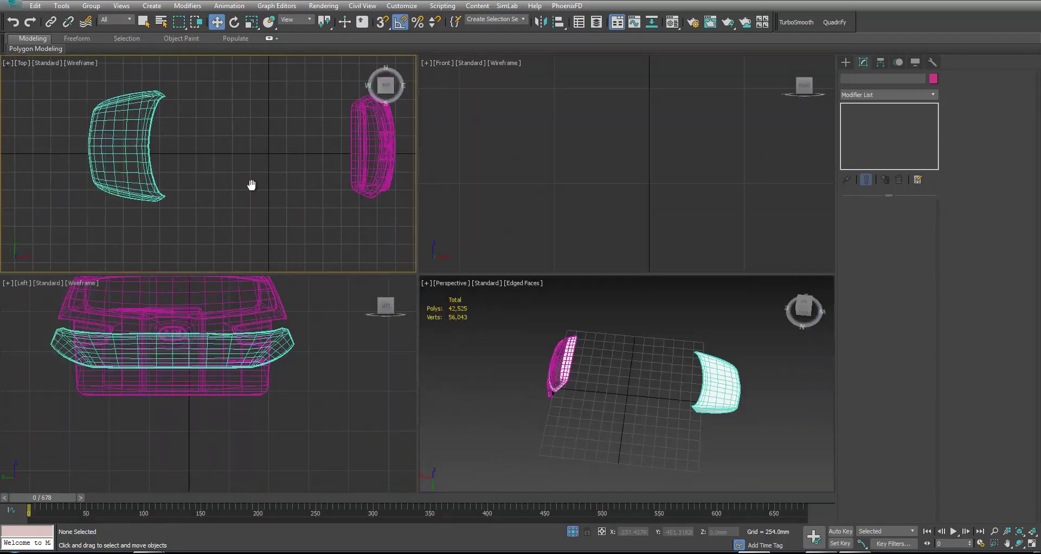
{"action": "key", "text": "alt+w"}
{"action": "left_click", "coordinate": [845, 61]}
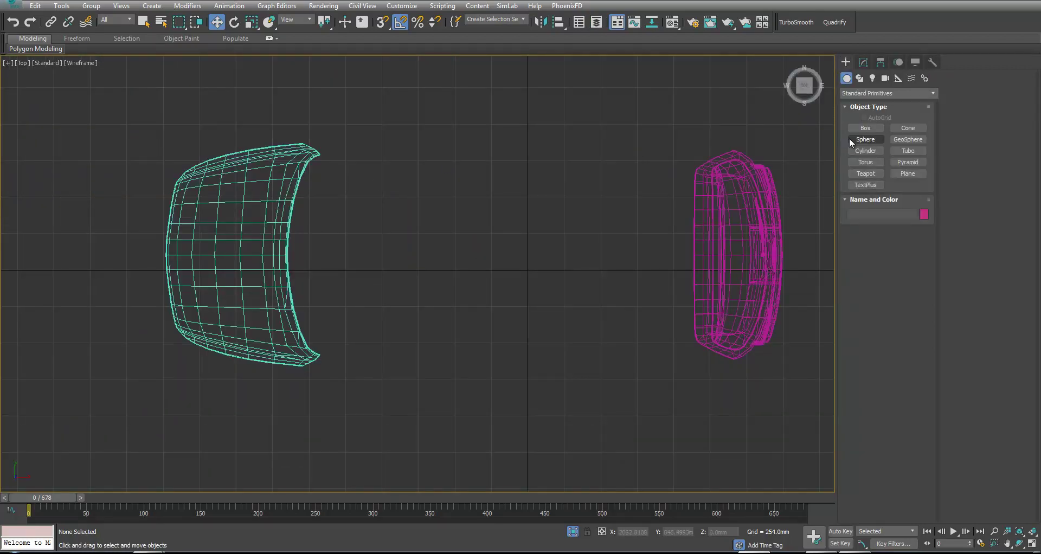
{"action": "left_click", "coordinate": [865, 128]}
{"action": "middle_click_drag", "start_coordinate": [364, 227], "coordinate": [474, 230]}
{"action": "key", "text": "alt+w"}
{"action": "middle_click_drag", "start_coordinate": [326, 199], "coordinate": [348, 212]}
{"action": "key", "text": "alt+w"}
{"action": "scroll", "coordinate": [352, 185], "scroll_direction": "up", "scroll_amount": 3}
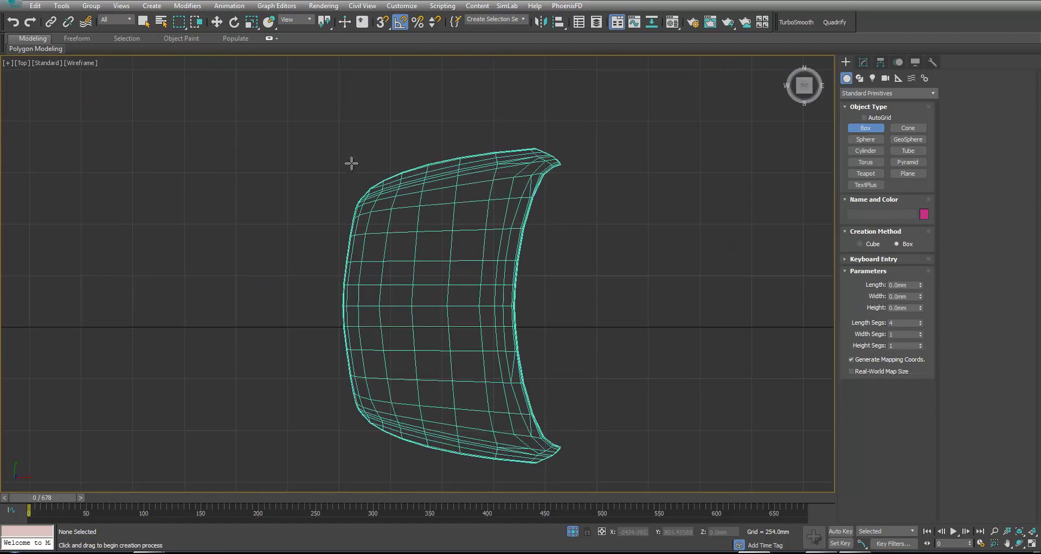
{"action": "left_click", "coordinate": [367, 168]}
{"action": "left_click", "coordinate": [613, 238]}
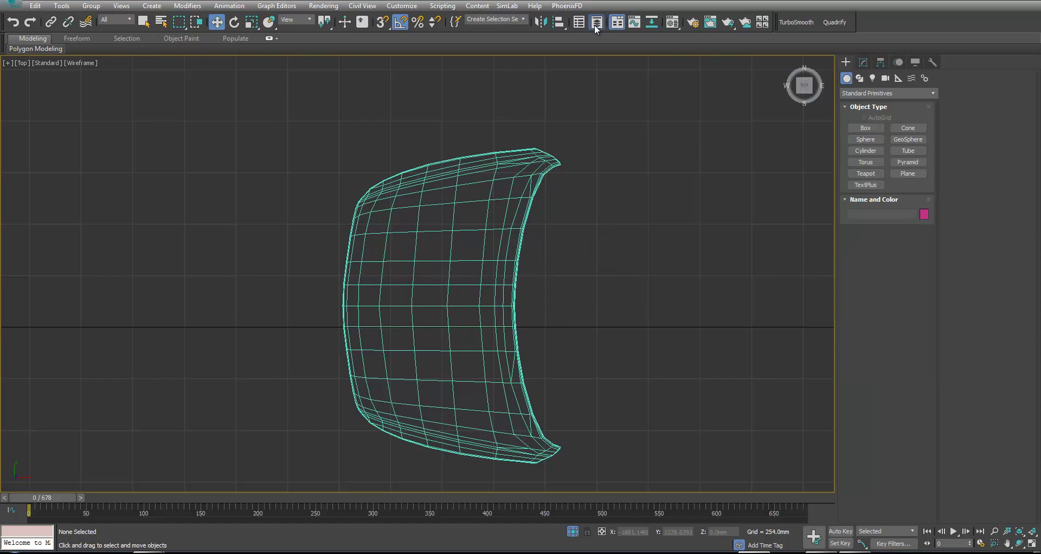
Activate the 0 (default) layer and draw a box about 1552 mm long and 1002 mm wide over the hood in the top view.
{"action": "left_click", "coordinate": [596, 23]}
{"action": "left_click", "coordinate": [47, 165]}
{"action": "left_click", "coordinate": [198, 111]}
{"action": "left_click", "coordinate": [862, 128]}
{"action": "left_click_drag", "start_coordinate": [357, 151], "coordinate": [560, 462]}
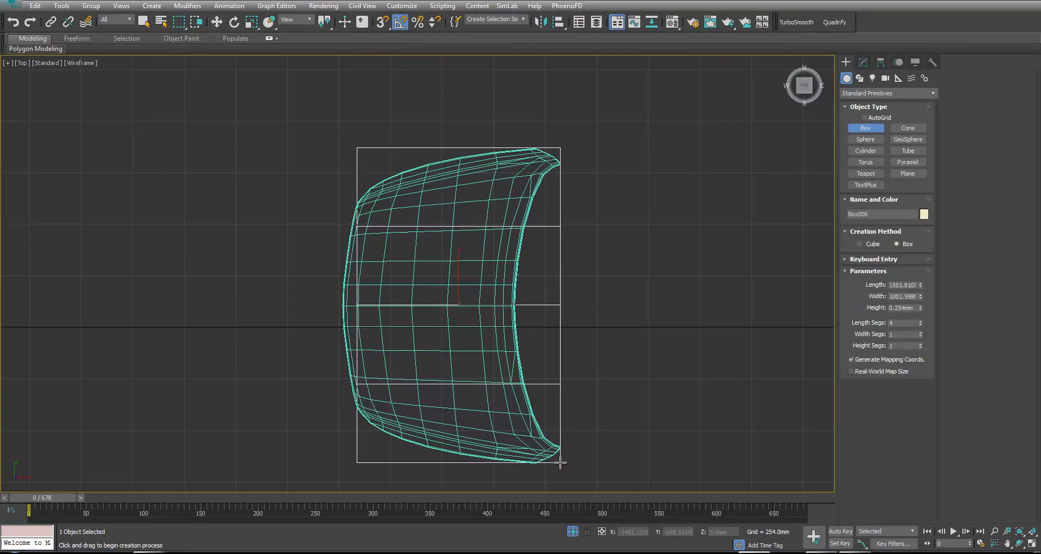
{"action": "left_click", "coordinate": [562, 447]}
Raise the box to the underside of the hood in the front view and adjust its height to about 29.6 mm.
{"action": "key", "text": "alt+w"}
{"action": "middle_click", "coordinate": [603, 192]}
{"action": "key", "text": "z"}
{"action": "scroll", "coordinate": [604, 192], "scroll_direction": "down", "scroll_amount": 5}
{"action": "key", "text": "w"}
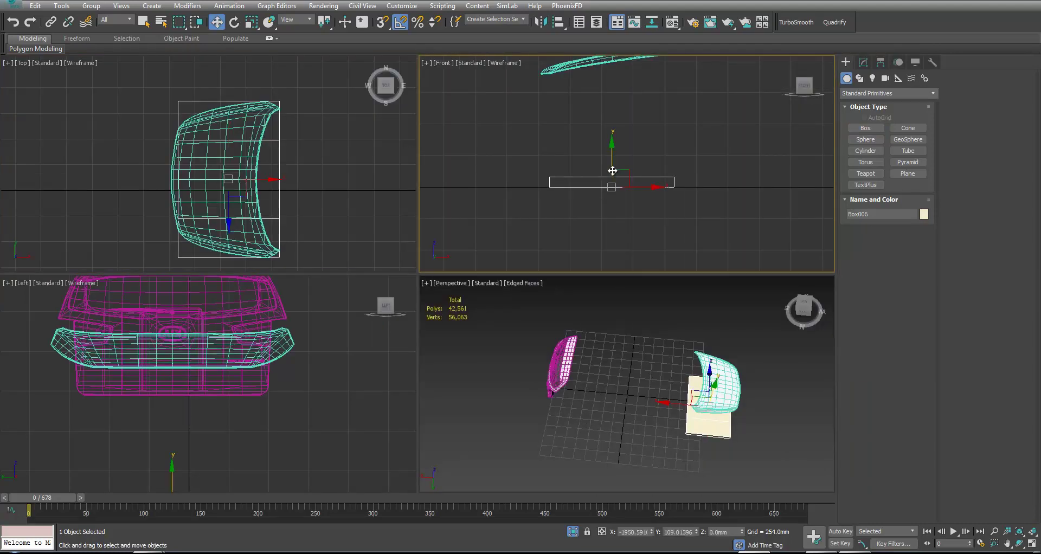
{"action": "scroll", "coordinate": [610, 186], "scroll_direction": "up", "scroll_amount": 4}
{"action": "scroll", "coordinate": [612, 154], "scroll_direction": "up", "scroll_amount": 2}
{"action": "scroll", "coordinate": [621, 163], "scroll_direction": "down", "scroll_amount": 4}
{"action": "left_click", "coordinate": [864, 63]}
{"action": "left_click_drag", "start_coordinate": [921, 241], "coordinate": [927, 279]}
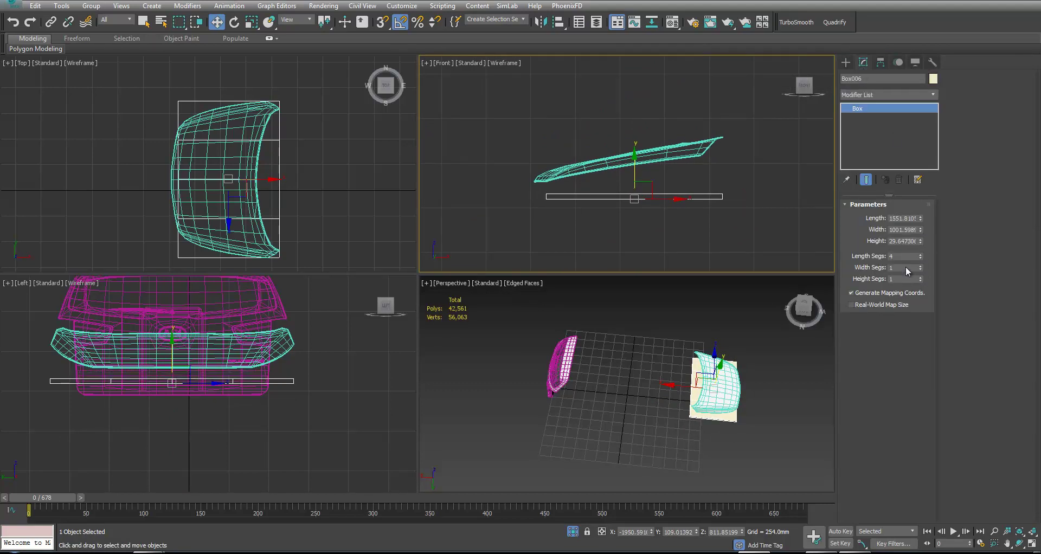
{"action": "left_click_drag", "start_coordinate": [635, 165], "coordinate": [634, 143]}
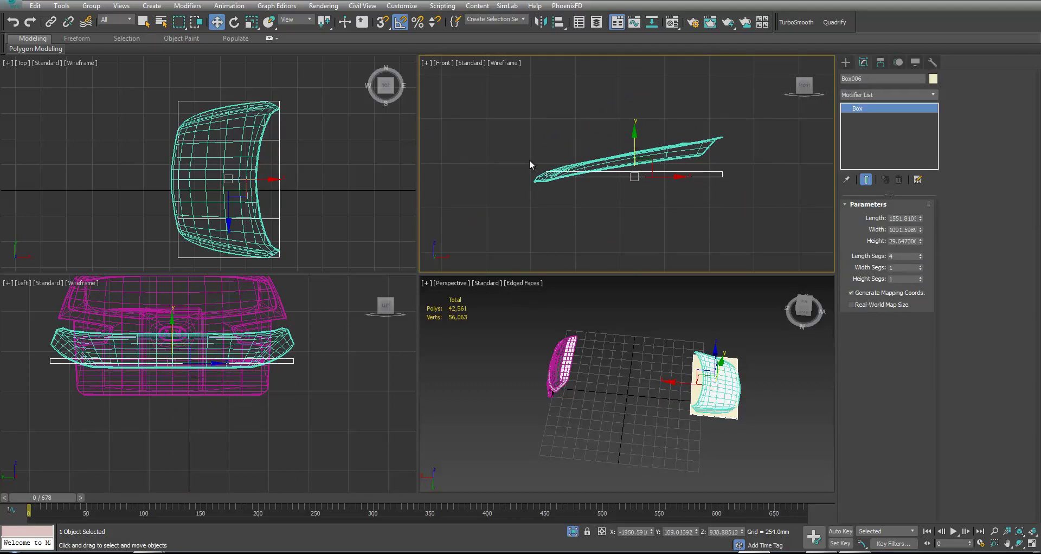
Convert the box to Editable Poly and move its inner front vertices along X to follow the hood's curved front edge.
{"action": "right_click", "coordinate": [561, 162]}
{"action": "mouse_move", "coordinate": [662, 269]}
{"action": "left_click", "coordinate": [707, 276]}
{"action": "middle_click", "coordinate": [275, 194]}
{"action": "key", "text": "alt+w"}
{"action": "key", "text": "1"}
{"action": "left_click_drag", "start_coordinate": [321, 205], "coordinate": [417, 409]}
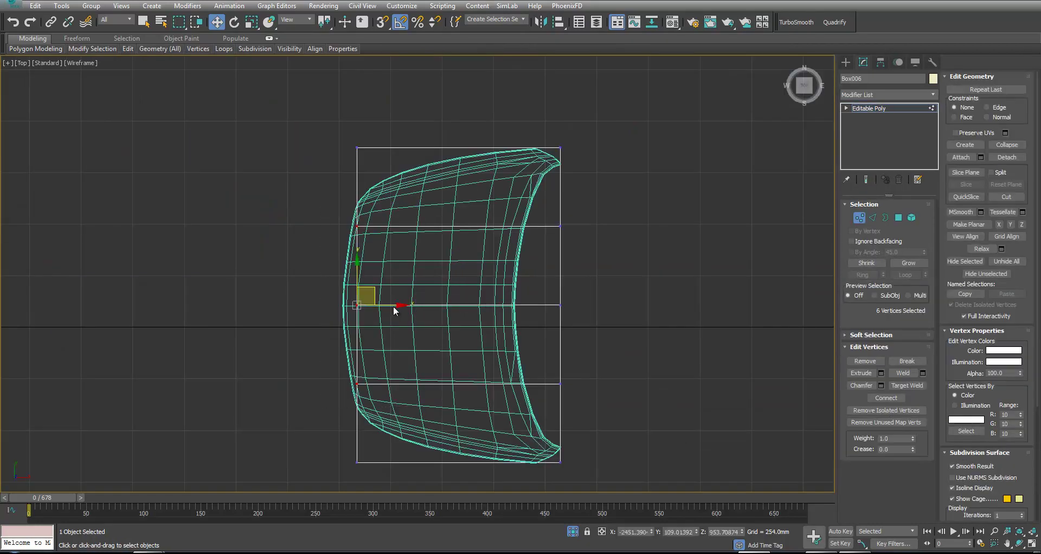
{"action": "left_click_drag", "start_coordinate": [388, 306], "coordinate": [375, 306]}
{"action": "left_click_drag", "start_coordinate": [308, 208], "coordinate": [359, 238]}
{"action": "left_click_drag", "start_coordinate": [328, 393], "coordinate": [374, 379], "text": "ctrl"}
{"action": "left_click_drag", "start_coordinate": [371, 309], "coordinate": [378, 309]}
Scale the box's front and rear vertex rows narrower along Y to match the hood's width at each end.
{"action": "left_click_drag", "start_coordinate": [345, 352], "coordinate": [389, 517]}
{"action": "key", "text": "r"}
{"action": "left_click_drag", "start_coordinate": [352, 255], "coordinate": [359, 277]}
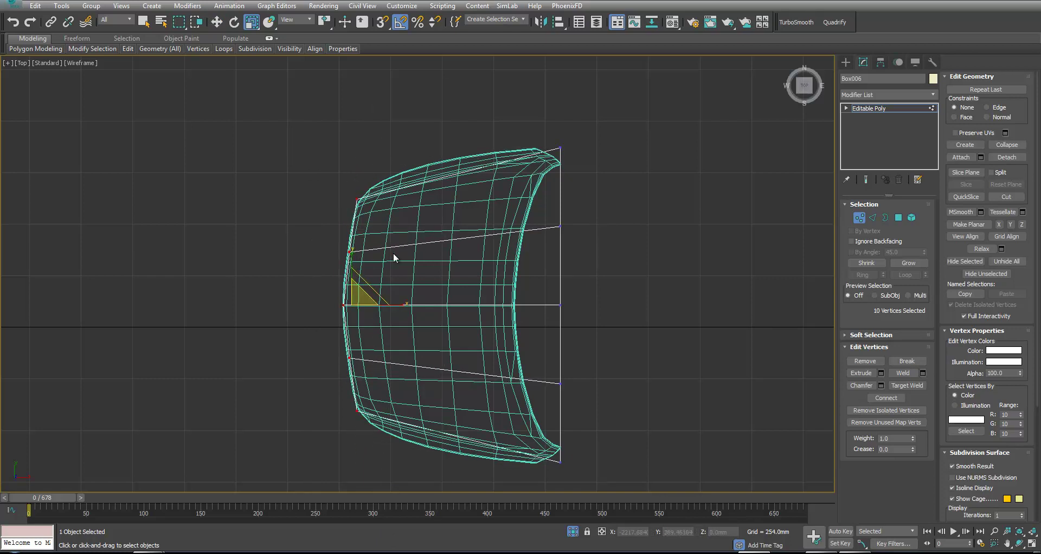
{"action": "left_click_drag", "start_coordinate": [601, 393], "coordinate": [609, 484]}
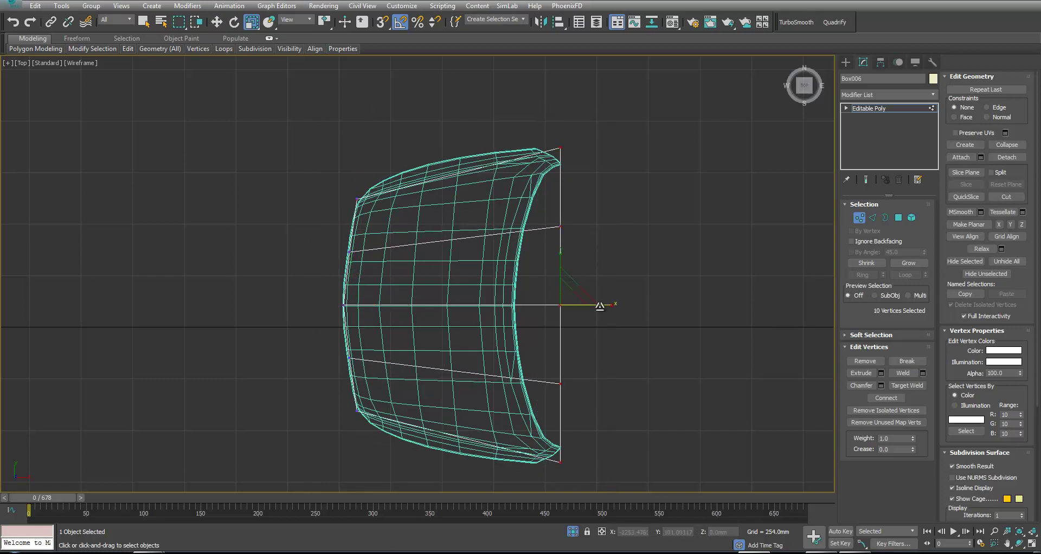
{"action": "key", "text": "w"}
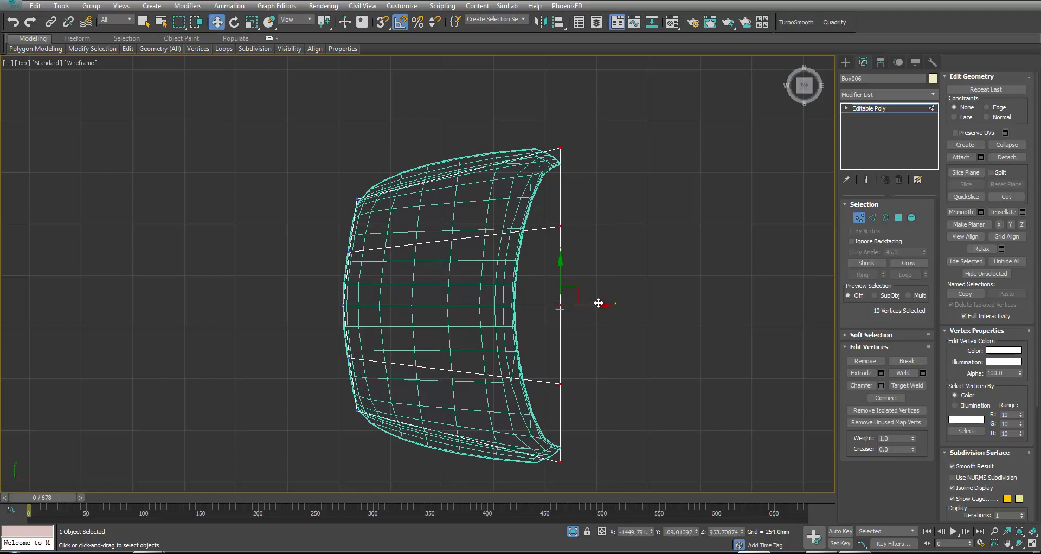
{"action": "key", "text": "r"}
{"action": "left_click_drag", "start_coordinate": [562, 256], "coordinate": [564, 260]}
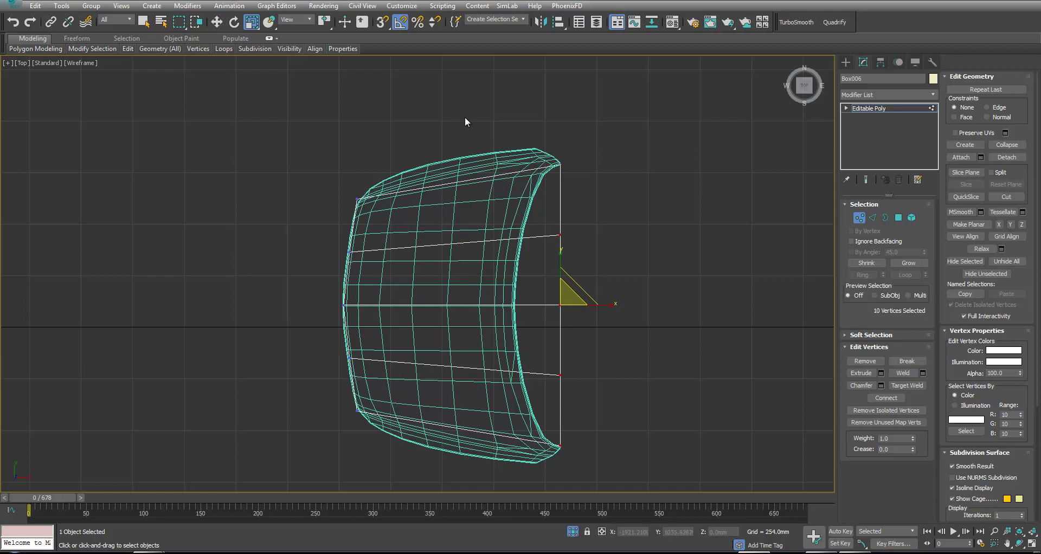
Connect the box's front-to-rear edges with 2 segments and scale the new loops outward along Y to the hood's sides.
{"action": "key", "text": "2"}
{"action": "left_click", "coordinate": [922, 411]}
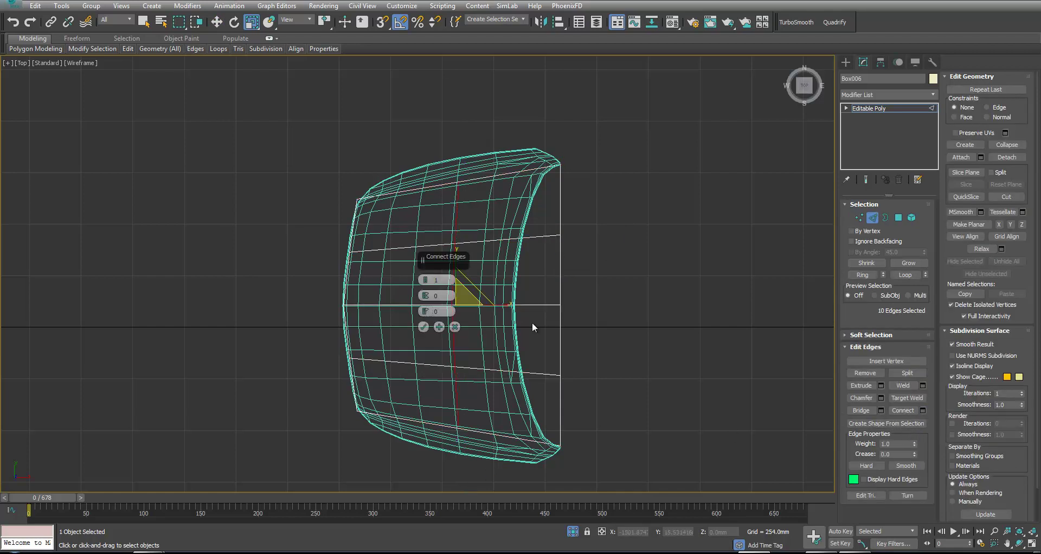
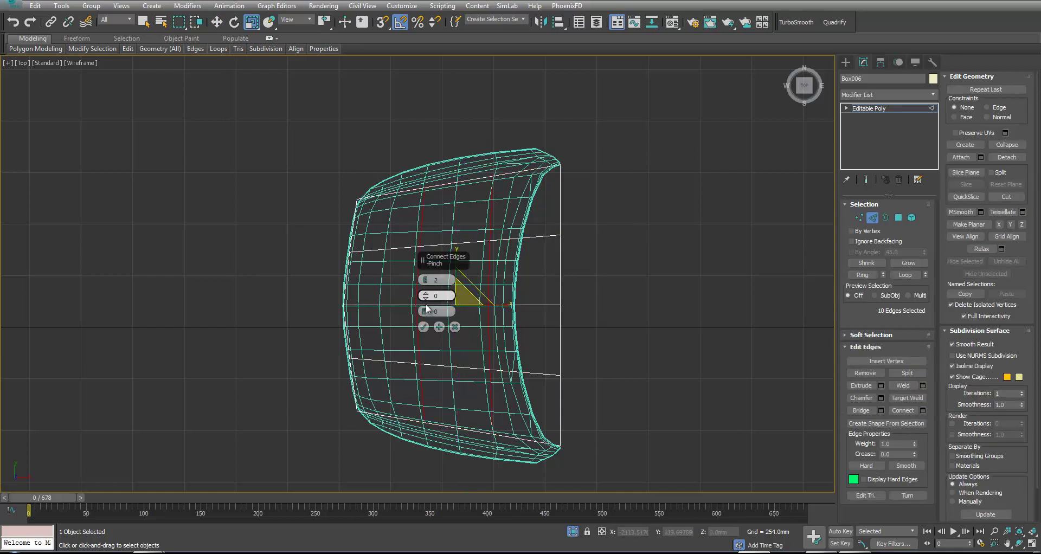
{"action": "left_click", "coordinate": [424, 327]}
{"action": "left_click_drag", "start_coordinate": [454, 254], "coordinate": [456, 247]}
{"action": "left_click", "coordinate": [617, 177]}
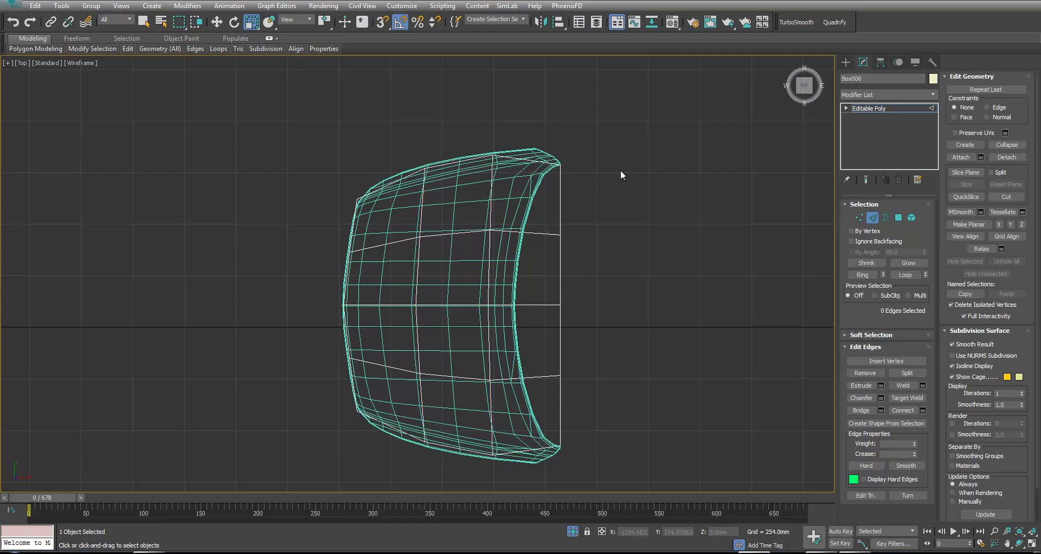
Add one edge loop across the rear section of the box, widen it along Y and shift it slightly rearward along X.
{"action": "key", "text": "2"}
{"action": "left_click", "coordinate": [533, 466]}
{"action": "left_click", "coordinate": [550, 376]}
{"action": "key", "text": "2"}
{"action": "left_click_drag", "start_coordinate": [523, 114], "coordinate": [522, 483]}
{"action": "left_click", "coordinate": [922, 411]}
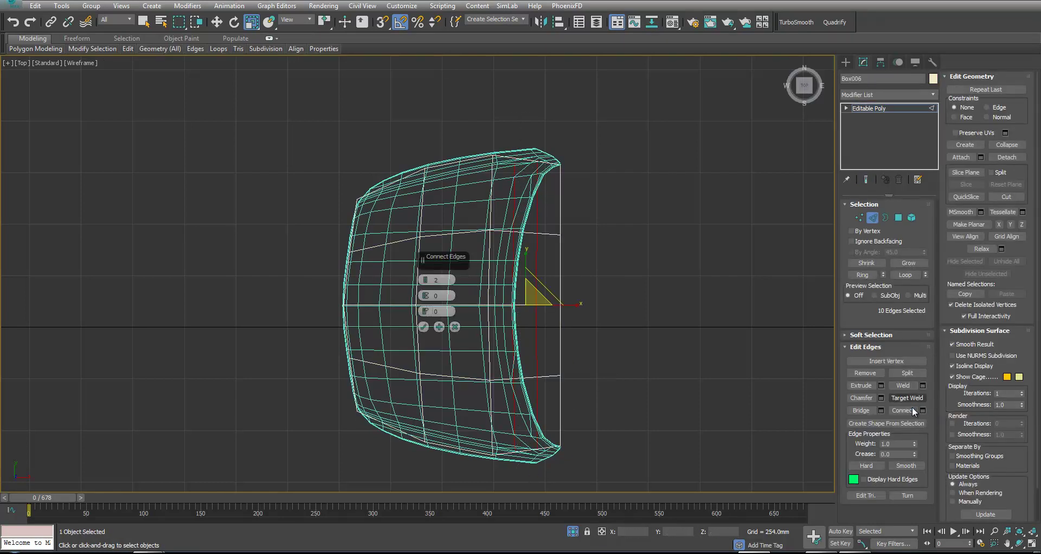
{"action": "left_click", "coordinate": [425, 282]}
{"action": "left_click", "coordinate": [425, 327]}
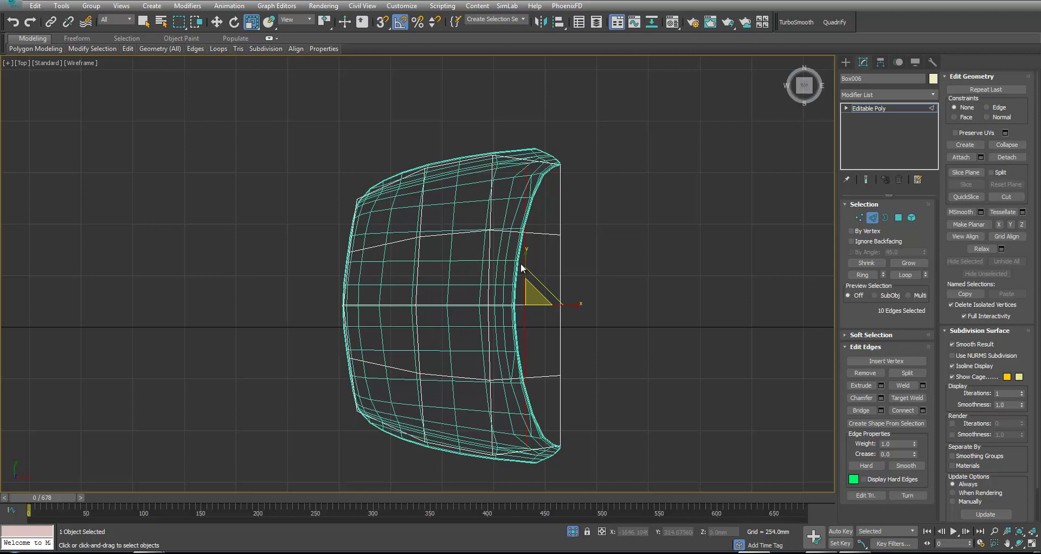
{"action": "left_click_drag", "start_coordinate": [526, 256], "coordinate": [529, 252]}
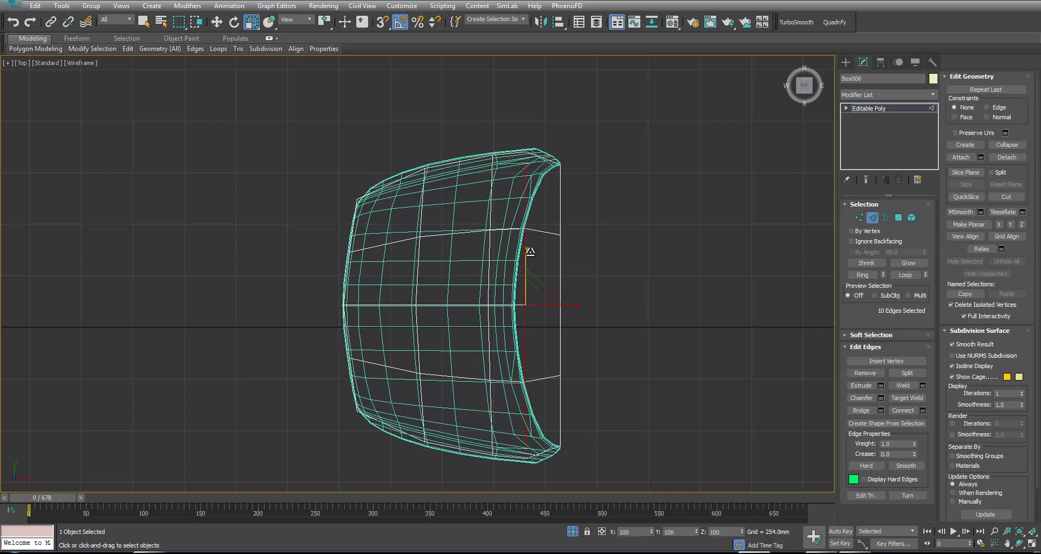
{"action": "key", "text": "w"}
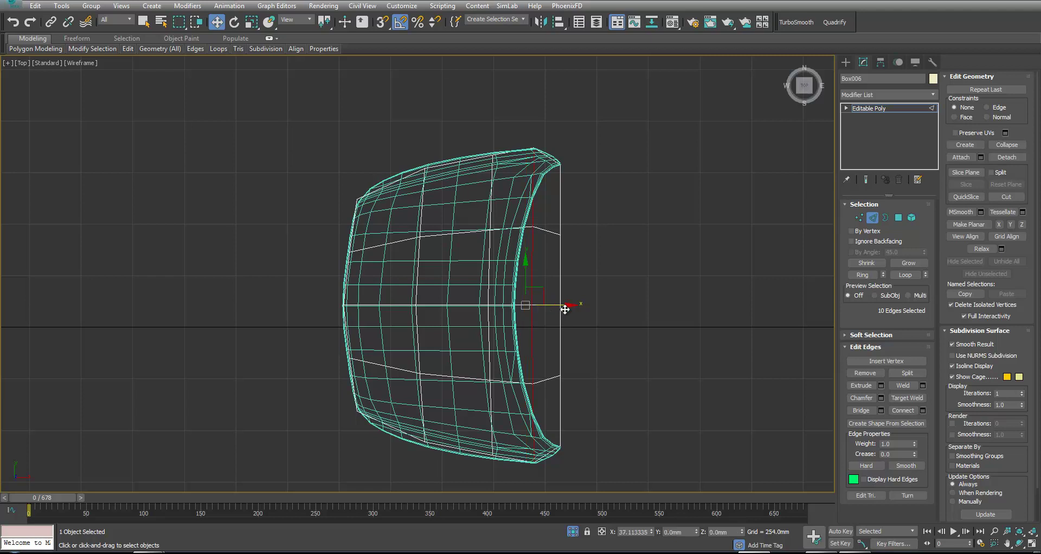
Move the inner vertices of the rear edge and each crosswise loop forward along X to bend them towards the hood's curve.
{"action": "key", "text": "1"}
{"action": "left_click_drag", "start_coordinate": [585, 396], "coordinate": [586, 396]}
{"action": "left_click_drag", "start_coordinate": [577, 305], "coordinate": [553, 304]}
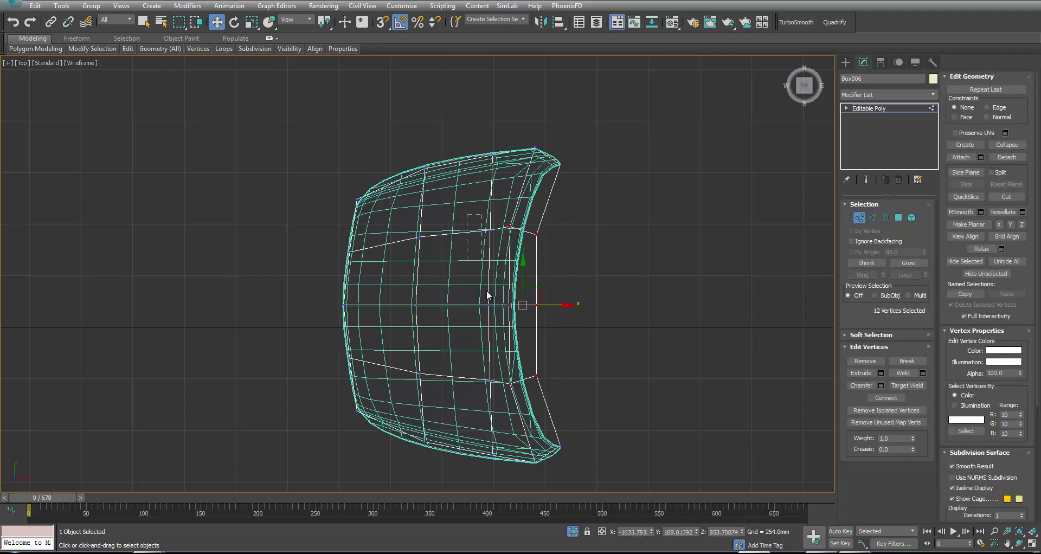
{"action": "left_click_drag", "start_coordinate": [497, 401], "coordinate": [498, 401]}
{"action": "left_click_drag", "start_coordinate": [504, 305], "coordinate": [469, 305]}
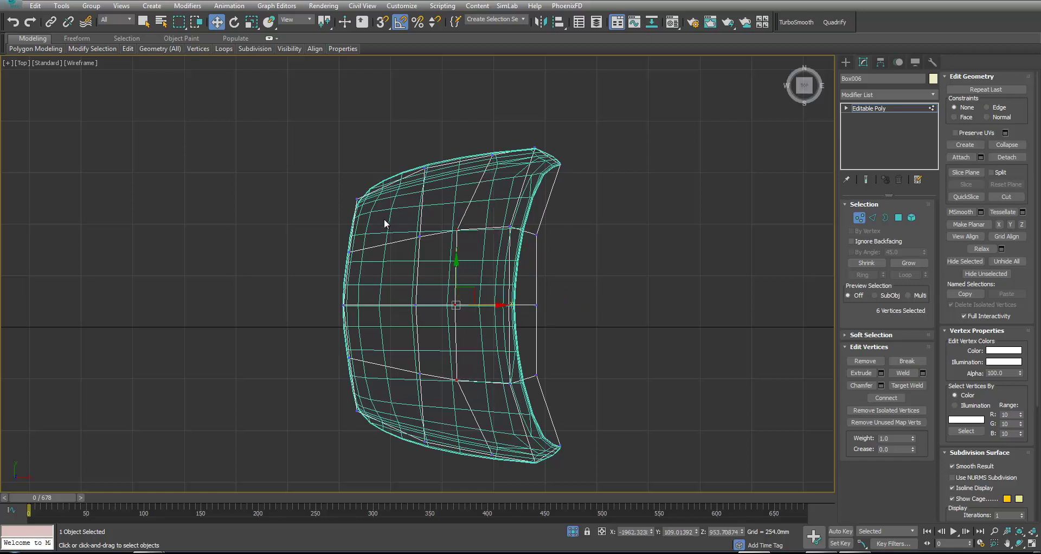
{"action": "left_click_drag", "start_coordinate": [440, 395], "coordinate": [441, 395]}
{"action": "left_click_drag", "start_coordinate": [439, 306], "coordinate": [423, 306]}
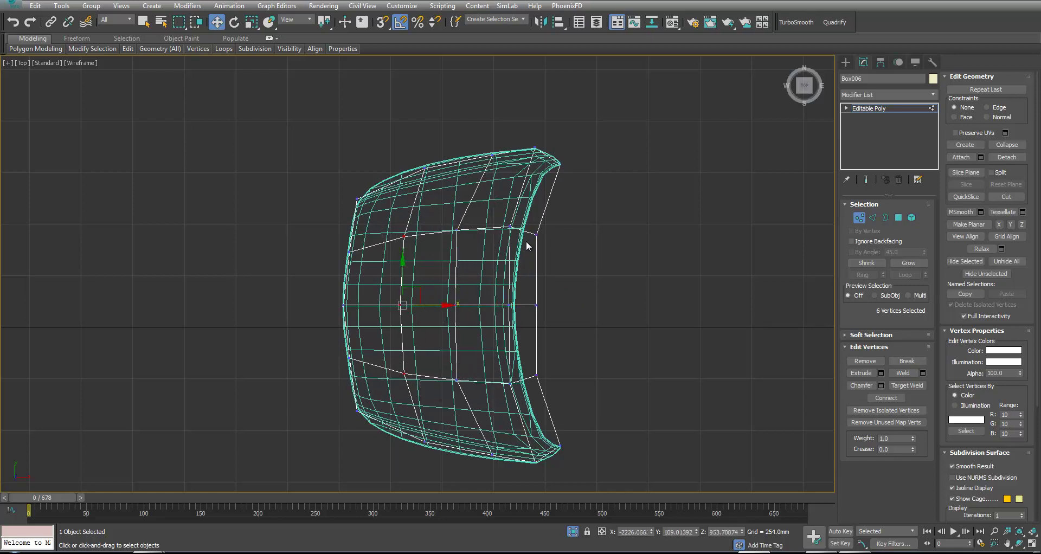
Move the inner vertices of the box's two rearmost rows further forward along X onto the hood's curved rear edge.
{"action": "left_click_drag", "start_coordinate": [534, 318], "coordinate": [542, 305]}
{"action": "left_click_drag", "start_coordinate": [531, 241], "coordinate": [531, 242]}
{"action": "left_click_drag", "start_coordinate": [494, 409], "coordinate": [494, 409], "text": "ctrl"}
{"action": "left_click_drag", "start_coordinate": [556, 305], "coordinate": [541, 307]}
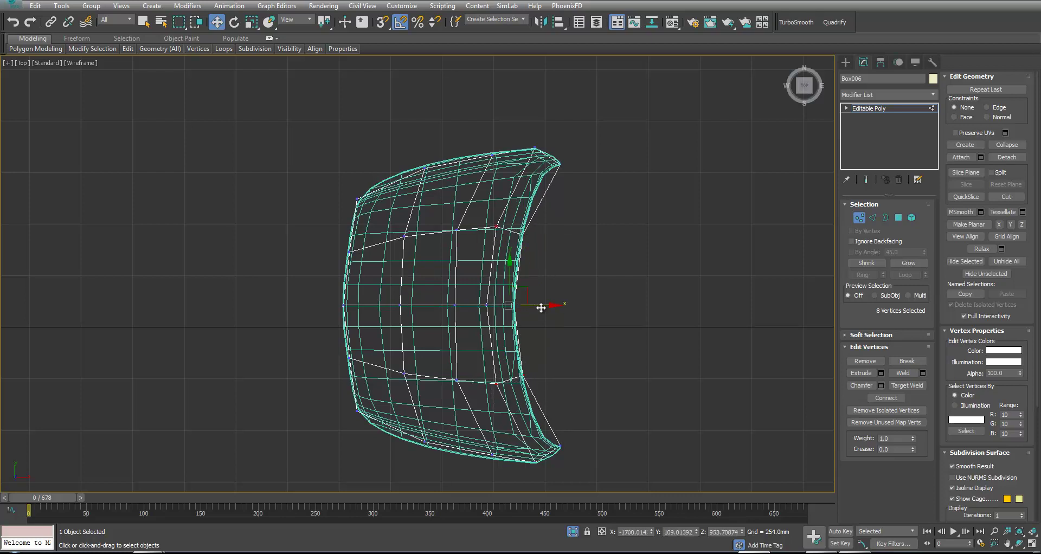
Scale the four off-centre rear-edge vertices outward along Y and move them rearward along X onto the hood's edge.
{"action": "key", "text": "r"}
{"action": "left_click_drag", "start_coordinate": [514, 216], "coordinate": [529, 245]}
{"action": "left_click_drag", "start_coordinate": [521, 391], "coordinate": [522, 390], "text": "ctrl"}
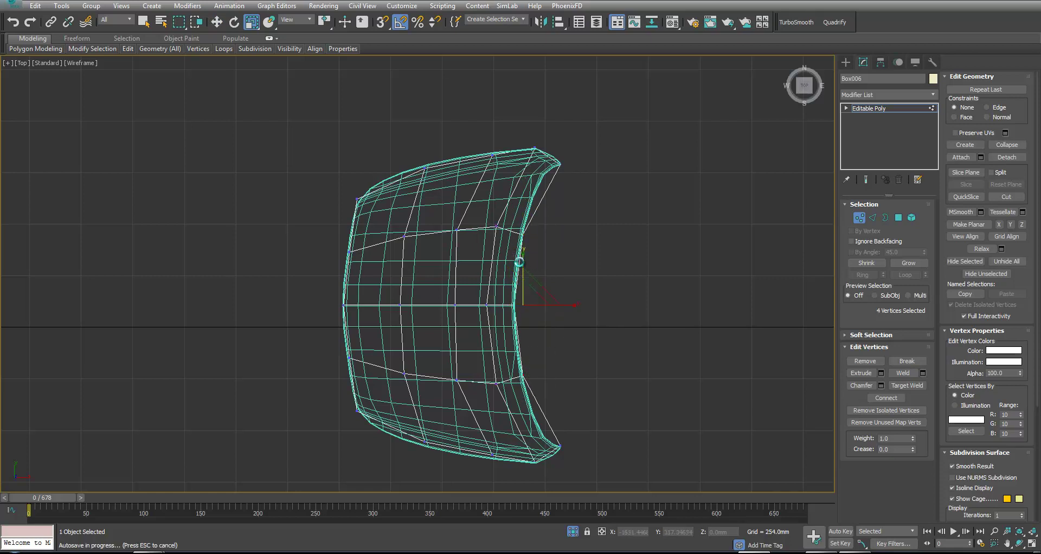
{"action": "key", "text": "w"}
{"action": "left_click_drag", "start_coordinate": [554, 308], "coordinate": [563, 309]}
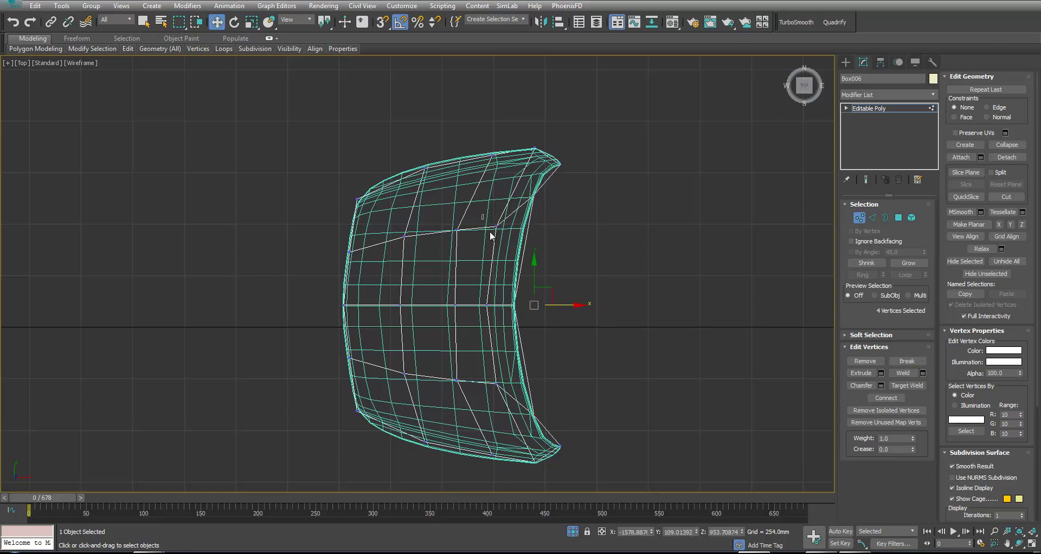
Spread the inner vertices of the three crosswise loops outward along Y for even spacing and clear the selection.
{"action": "left_click_drag", "start_coordinate": [505, 384], "coordinate": [505, 383], "text": "ctrl"}
{"action": "key", "text": "r"}
{"action": "left_click_drag", "start_coordinate": [492, 260], "coordinate": [492, 242]}
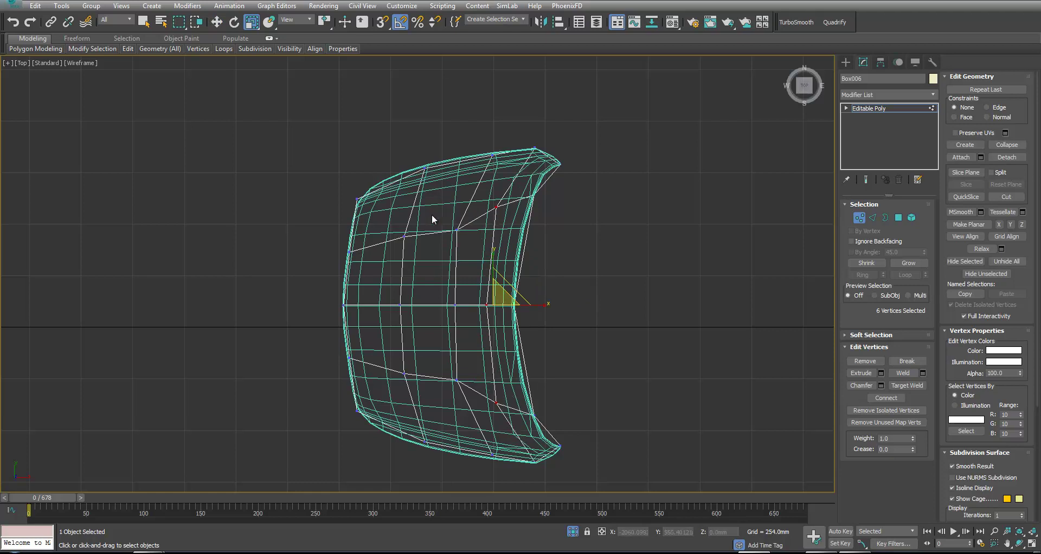
{"action": "left_click_drag", "start_coordinate": [462, 321], "coordinate": [474, 391], "text": "ctrl"}
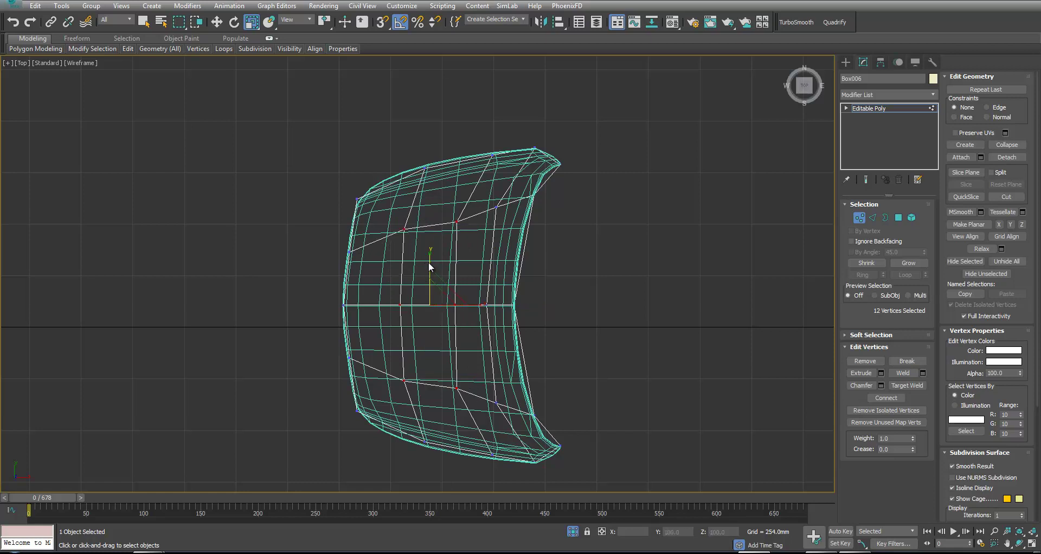
{"action": "left_click", "coordinate": [653, 368]}
Rotate the whole box in the front view to match the hood's slope and move it up into the hood.
{"action": "key", "text": "alt+w"}
{"action": "left_click", "coordinate": [669, 382]}
{"action": "left_click", "coordinate": [640, 242]}
{"action": "key", "text": "alt+w"}
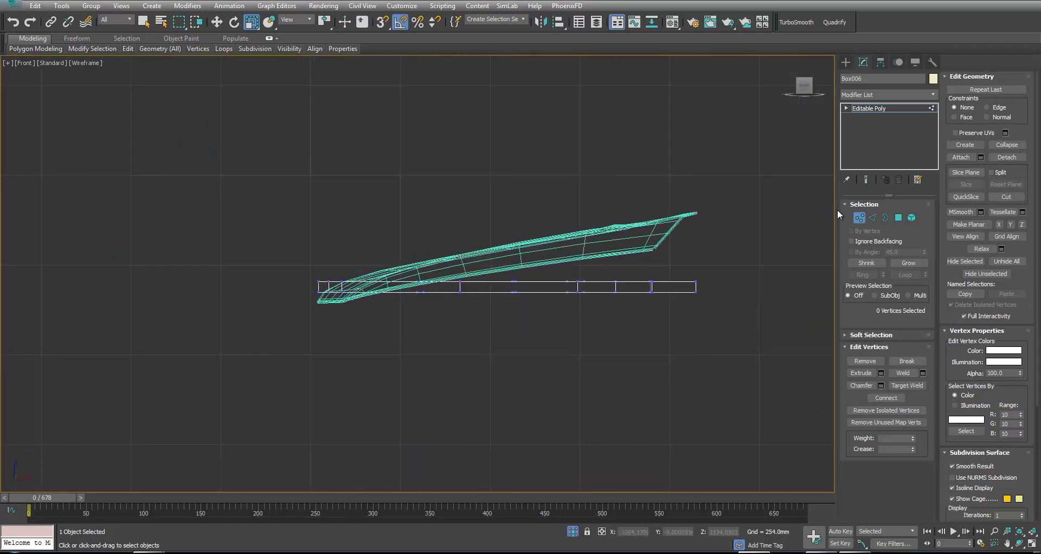
{"action": "left_click", "coordinate": [859, 219]}
{"action": "key", "text": "e"}
{"action": "left_click_drag", "start_coordinate": [553, 271], "coordinate": [519, 239]}
{"action": "key", "text": "w"}
{"action": "key", "text": "alt+w"}
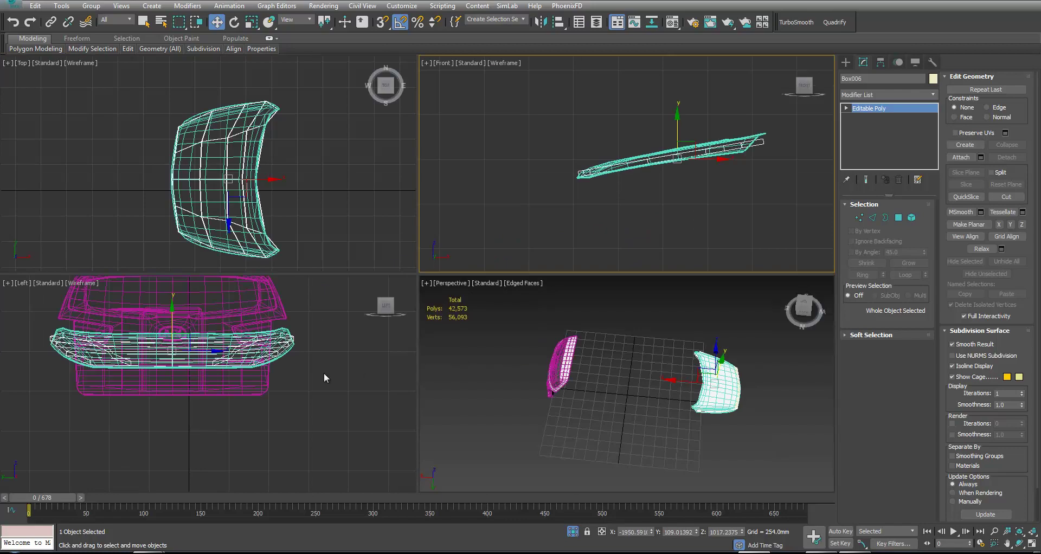
Select the two off-centre front-to-rear edge loops of the box in the perspective view and raise them along Z.
{"action": "middle_click_drag", "start_coordinate": [360, 332], "coordinate": [377, 366]}
{"action": "middle_click", "coordinate": [566, 398]}
{"action": "key", "text": "alt+w"}
{"action": "key", "text": "z"}
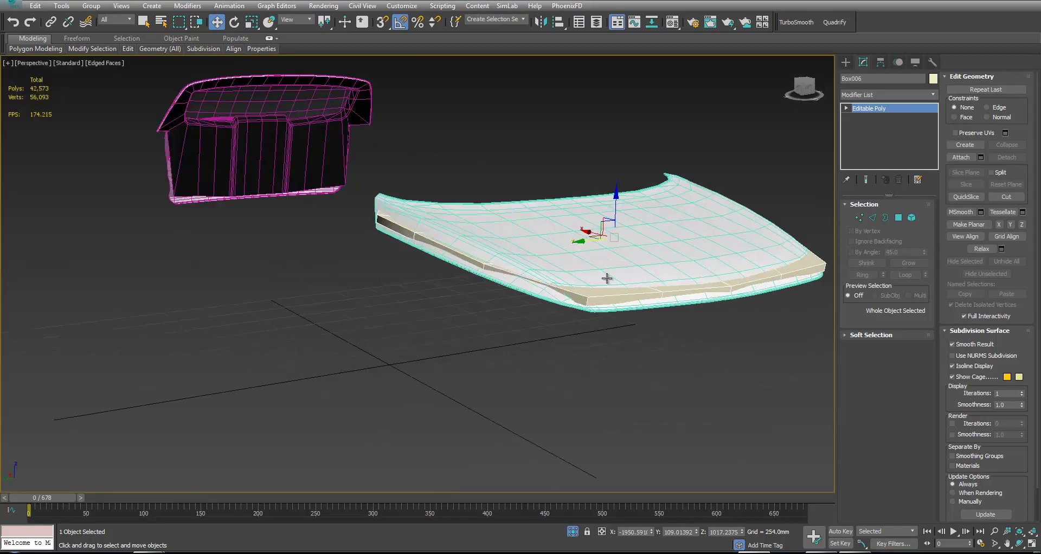
{"action": "mouse_move", "coordinate": [613, 250]}
{"action": "middle_mouse_down", "text": "alt"}
{"action": "mouse_move", "coordinate": [648, 269]}
{"action": "mouse_move", "coordinate": [618, 287]}
{"action": "middle_mouse_up", "text": "alt"}
{"action": "key", "text": "F3"}
{"action": "key", "text": "2"}
{"action": "double_click", "coordinate": [520, 228]}
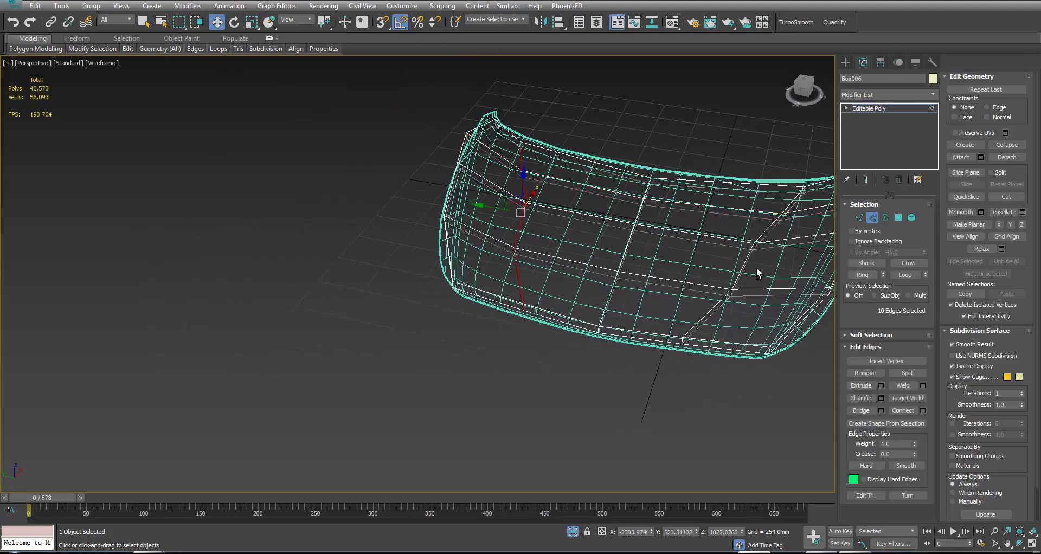
{"action": "double_click", "coordinate": [739, 267], "text": "ctrl"}
{"action": "key", "text": "F3"}
{"action": "middle_click_drag", "start_coordinate": [739, 268], "coordinate": [726, 206], "text": "alt"}
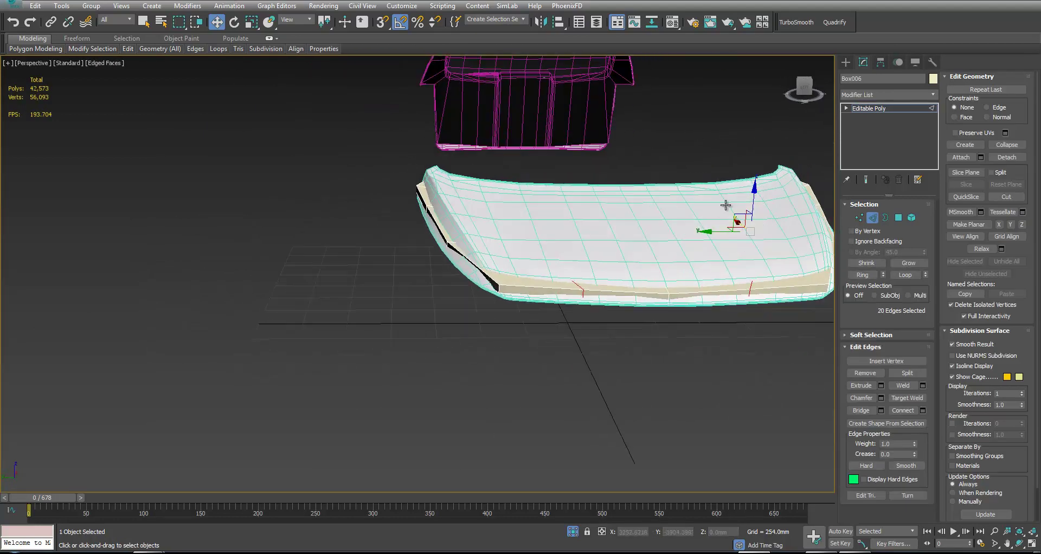
{"action": "mouse_move", "coordinate": [753, 197]}
{"action": "left_mouse_down"}
{"action": "mouse_move", "coordinate": [755, 185]}
{"action": "mouse_move", "coordinate": [763, 202]}
{"action": "left_mouse_up"}
Turn off angle snap and tilt the two off-centre front-to-rear edge loops about Y to follow the hood's slope.
{"action": "key", "text": "e"}
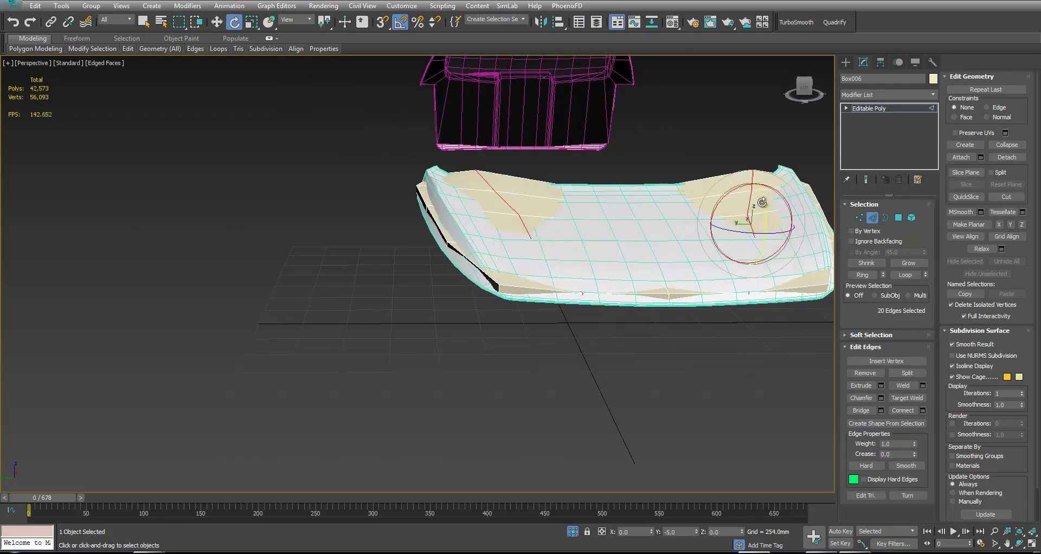
{"action": "left_click", "coordinate": [400, 22]}
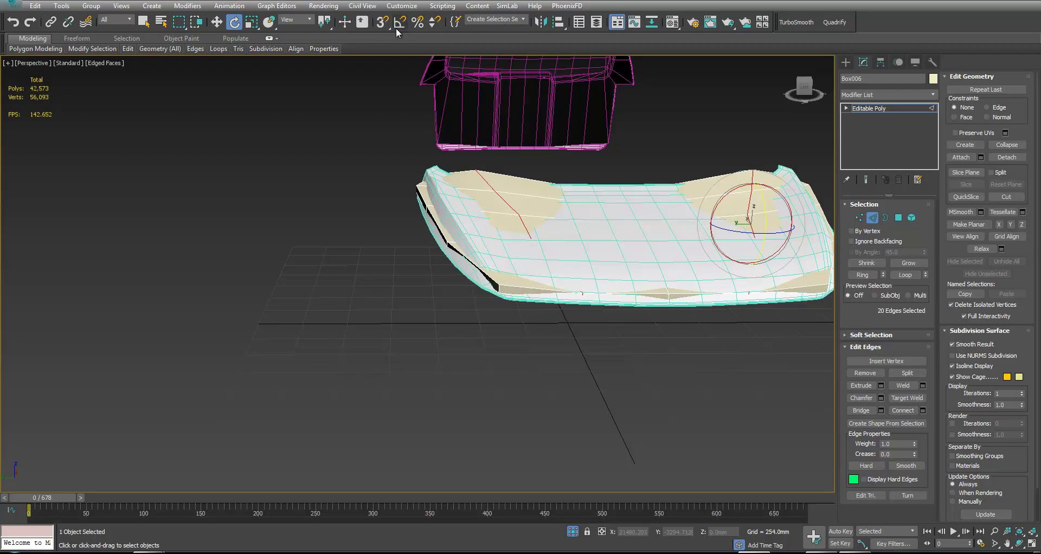
{"action": "left_click_drag", "start_coordinate": [762, 210], "coordinate": [753, 199]}
{"action": "key", "text": "w"}
{"action": "key", "text": "ctrl+z"}
{"action": "key", "text": "ctrl+z"}
{"action": "key", "text": "ctrl+z"}
Raise the box's centre front-to-rear edge loop along Z and tilt it slightly about Y to match the hood.
{"action": "left_click", "coordinate": [662, 274], "text": "ctrl"}
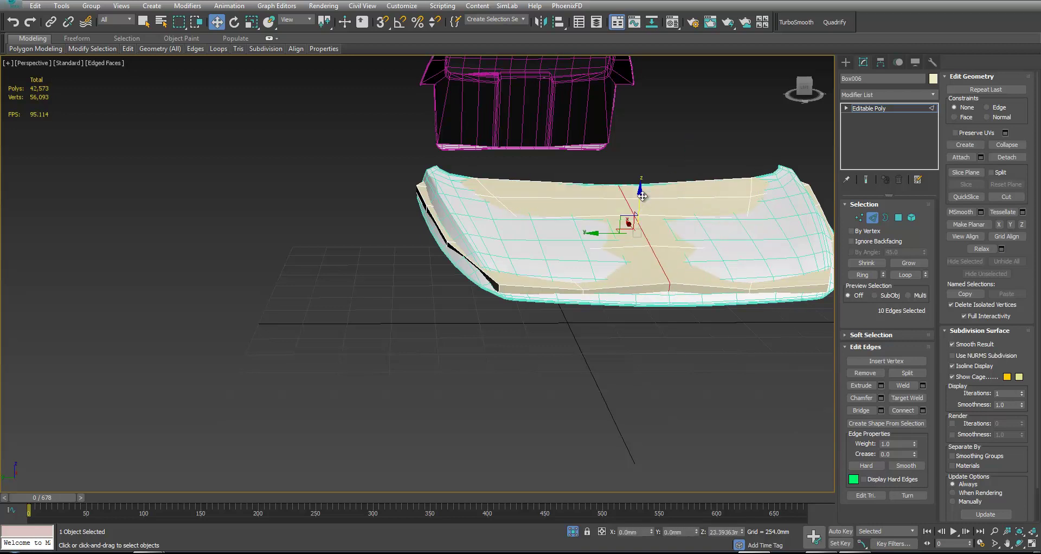
{"action": "key", "text": "e"}
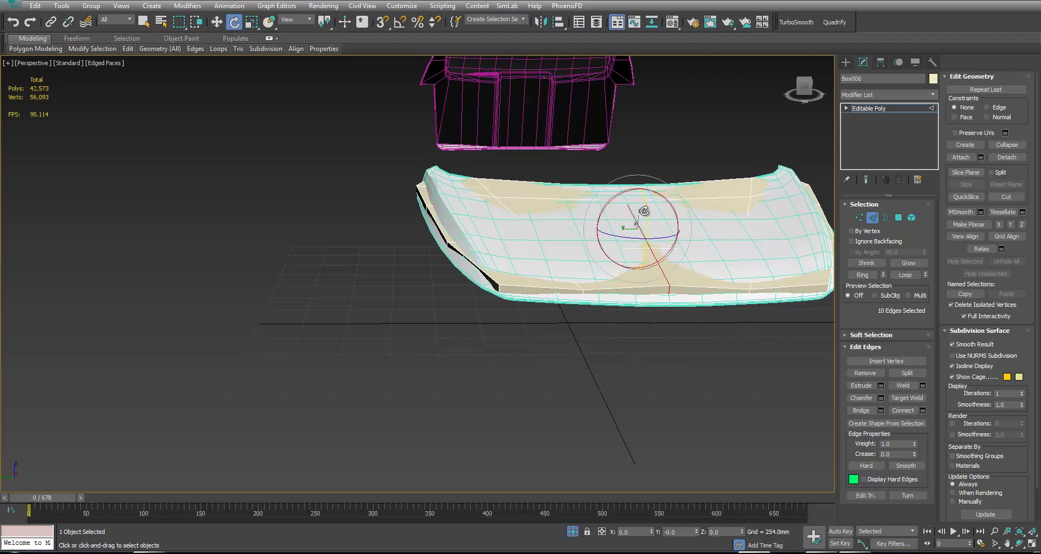
{"action": "left_click_drag", "start_coordinate": [643, 210], "coordinate": [643, 212]}
{"action": "middle_click_drag", "start_coordinate": [644, 211], "coordinate": [526, 290], "text": "alt"}
{"action": "mouse_move", "coordinate": [615, 296]}
{"action": "middle_mouse_down", "text": "alt"}
{"action": "mouse_move", "coordinate": [653, 282]}
{"action": "mouse_move", "coordinate": [670, 261]}
{"action": "mouse_move", "coordinate": [671, 272]}
{"action": "mouse_move", "coordinate": [595, 292]}
{"action": "mouse_move", "coordinate": [574, 328]}
{"action": "mouse_move", "coordinate": [511, 304]}
{"action": "mouse_move", "coordinate": [536, 325]}
{"action": "mouse_move", "coordinate": [586, 313]}
{"action": "mouse_move", "coordinate": [606, 281]}
{"action": "middle_mouse_up", "text": "alt"}
{"action": "key", "text": "w"}
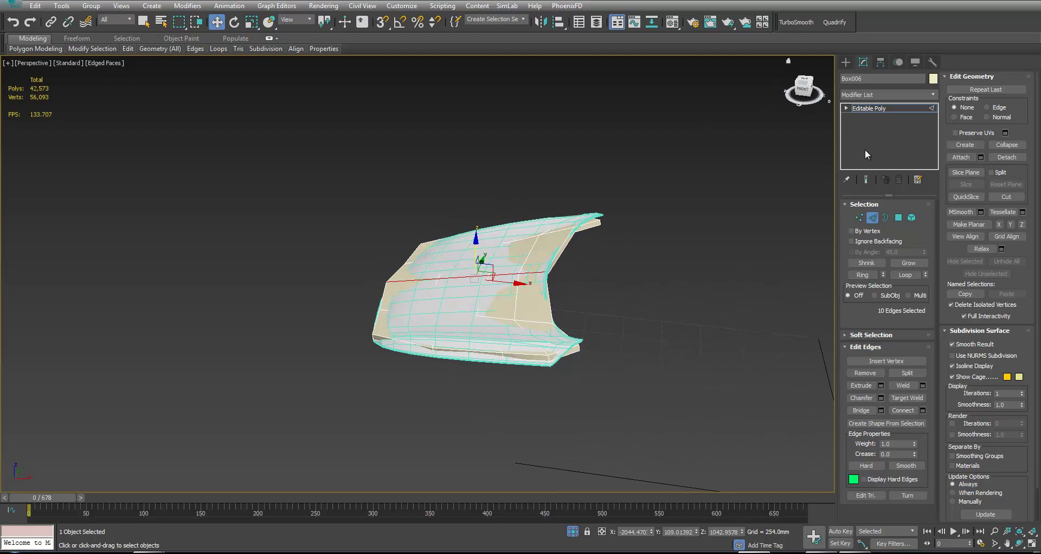
{"action": "left_click", "coordinate": [874, 217]}
Select the box's rear corner vertices on both sides and raise them along Z to the hood's corners.
{"action": "middle_click_drag", "start_coordinate": [649, 217], "coordinate": [717, 249], "text": "alt"}
{"action": "scroll", "coordinate": [639, 250], "scroll_direction": "up", "scroll_amount": 3}
{"action": "key", "text": "1"}
{"action": "left_click_drag", "start_coordinate": [584, 252], "coordinate": [585, 253]}
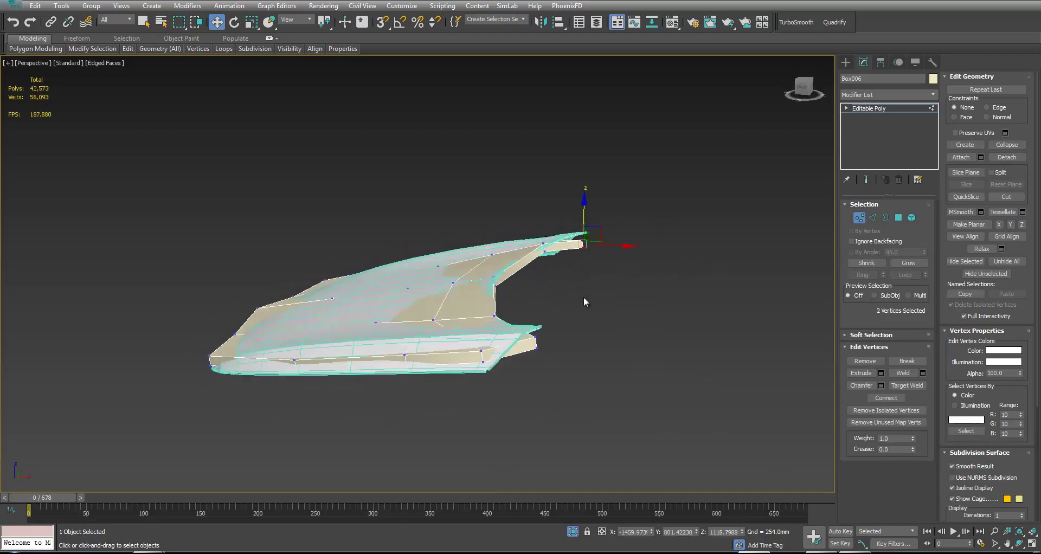
{"action": "middle_click_drag", "start_coordinate": [583, 281], "coordinate": [600, 314], "text": "alt"}
{"action": "left_click_drag", "start_coordinate": [570, 384], "coordinate": [570, 383], "text": "ctrl"}
{"action": "left_click_drag", "start_coordinate": [564, 243], "coordinate": [564, 230]}
{"action": "left_click_drag", "start_coordinate": [525, 356], "coordinate": [543, 381]}
Lower the four front corner vertices and the two front centre vertices of the box along Z onto the hood's front edge.
{"action": "middle_click_drag", "start_coordinate": [543, 369], "coordinate": [609, 336], "text": "alt"}
{"action": "scroll", "coordinate": [596, 331], "scroll_direction": "up", "scroll_amount": 4}
{"action": "left_click_drag", "start_coordinate": [544, 420], "coordinate": [546, 422]}
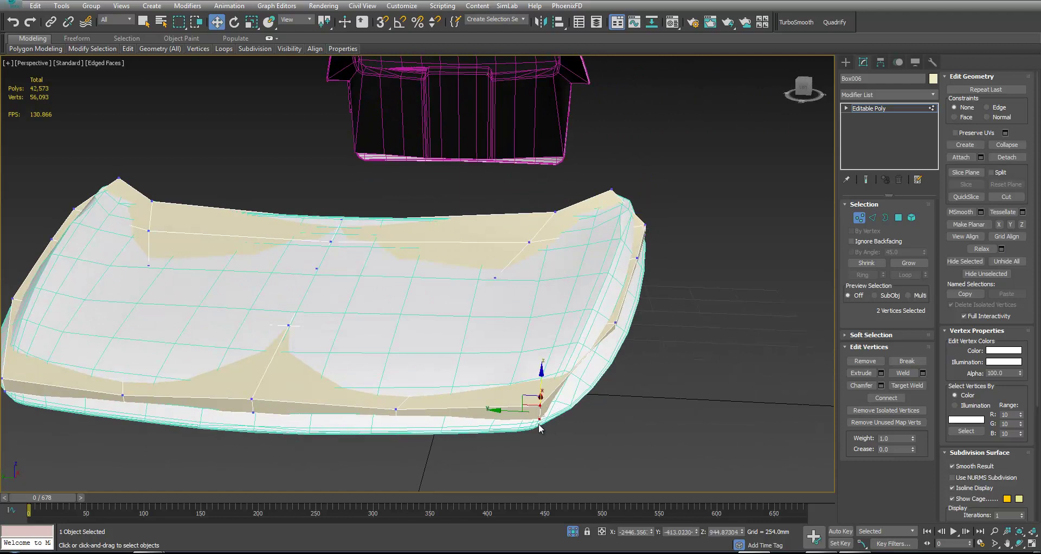
{"action": "middle_click_drag", "start_coordinate": [399, 425], "coordinate": [490, 403]}
{"action": "left_click_drag", "start_coordinate": [116, 416], "coordinate": [115, 416], "text": "ctrl"}
{"action": "left_click_drag", "start_coordinate": [352, 340], "coordinate": [352, 352]}
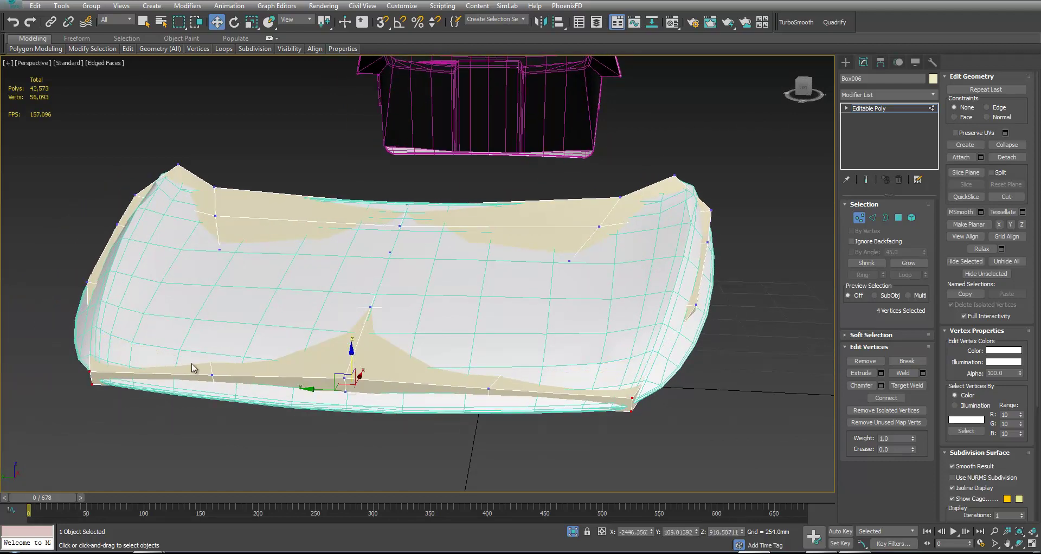
{"action": "left_click_drag", "start_coordinate": [441, 422], "coordinate": [352, 406]}
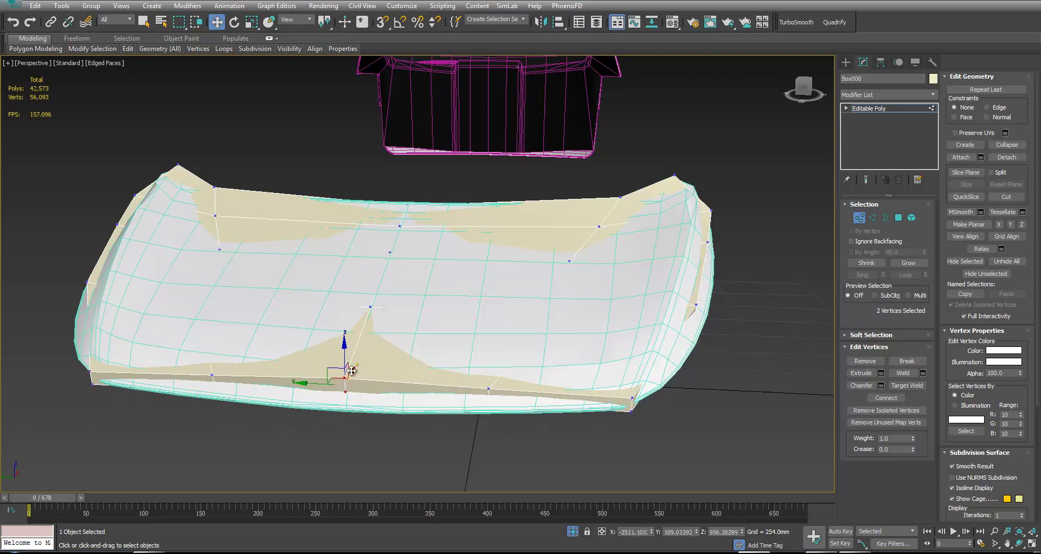
{"action": "middle_click_drag", "start_coordinate": [344, 354], "coordinate": [304, 353], "text": "alt"}
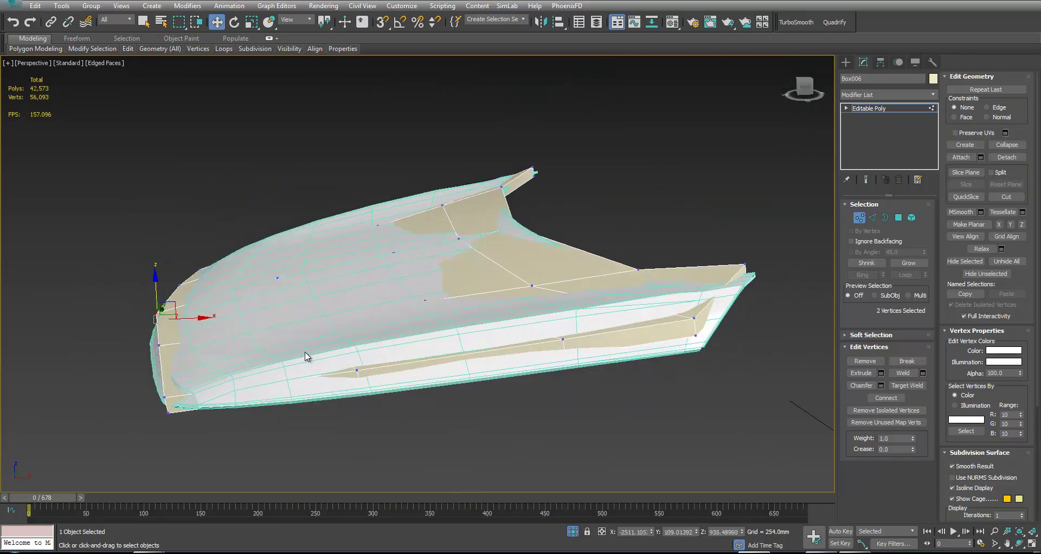
Select the crosswise edge loop nearest the front of the box and adjust its height along Z to the hood surface.
{"action": "key", "text": "F3"}
{"action": "key", "text": "2"}
{"action": "double_click", "coordinate": [283, 299]}
{"action": "key", "text": "2"}
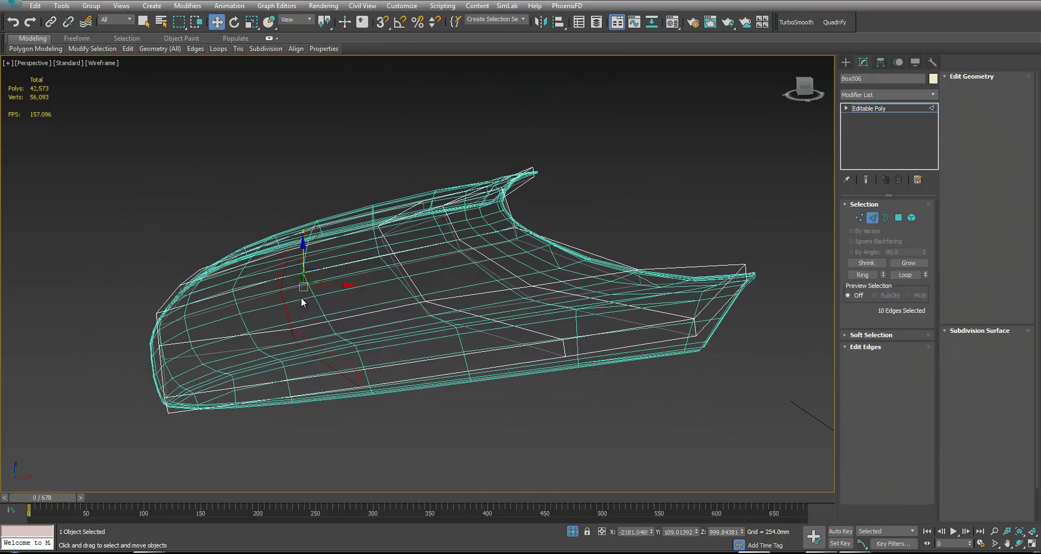
{"action": "key", "text": "F3"}
{"action": "key", "text": "2"}
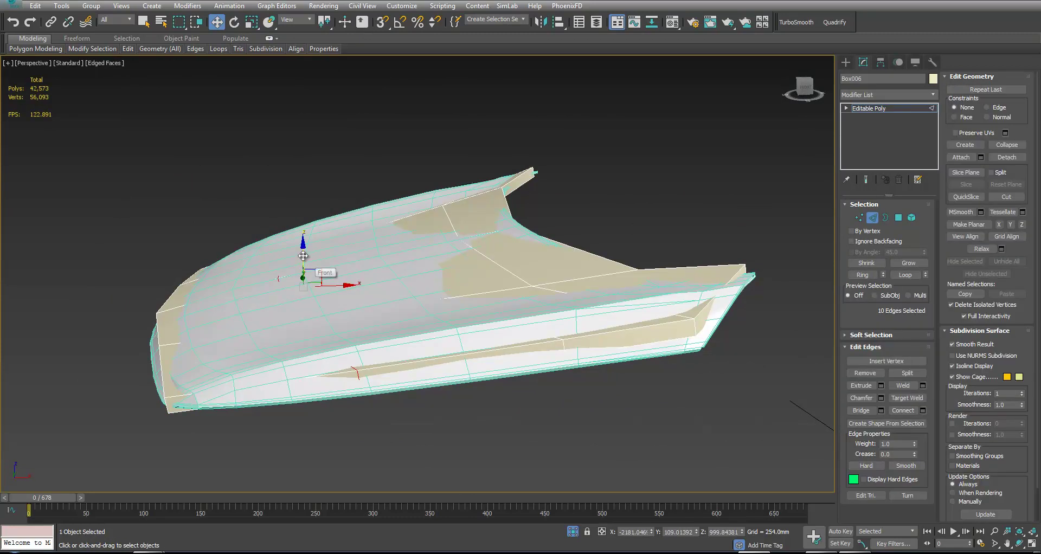
{"action": "left_click_drag", "start_coordinate": [303, 249], "coordinate": [303, 249]}
Move the upper side-edge vertices on one side of the box individually in the YZ plane onto the hood's upper crease.
{"action": "key", "text": "1"}
{"action": "left_click_drag", "start_coordinate": [387, 377], "coordinate": [377, 385]}
{"action": "middle_click_drag", "start_coordinate": [364, 386], "coordinate": [433, 390], "text": "alt"}
{"action": "left_click_drag", "start_coordinate": [660, 329], "coordinate": [637, 314]}
{"action": "left_click", "coordinate": [737, 273]}
{"action": "left_click_drag", "start_coordinate": [724, 252], "coordinate": [738, 203]}
{"action": "left_click", "coordinate": [775, 240]}
Move the three upper side-edge vertices on the opposite side of the box inward and up in the YZ plane.
{"action": "middle_click_drag", "start_coordinate": [738, 203], "coordinate": [705, 249], "text": "alt"}
{"action": "middle_click_drag", "start_coordinate": [671, 304], "coordinate": [503, 339], "text": "alt"}
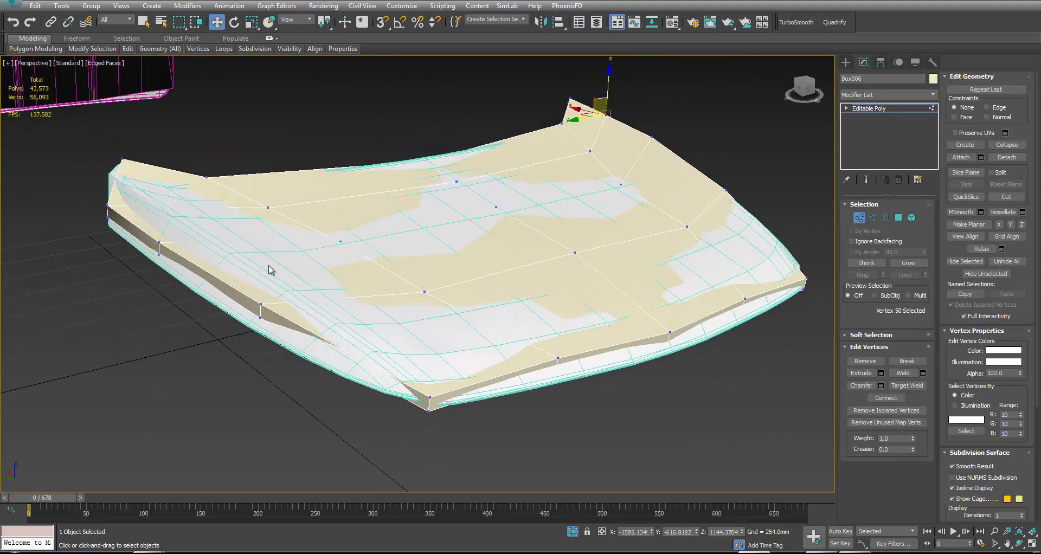
{"action": "left_click", "coordinate": [108, 207]}
{"action": "left_click_drag", "start_coordinate": [91, 192], "coordinate": [113, 176]}
{"action": "left_click", "coordinate": [159, 243]}
{"action": "left_click_drag", "start_coordinate": [142, 230], "coordinate": [161, 212]}
{"action": "left_click", "coordinate": [260, 304]}
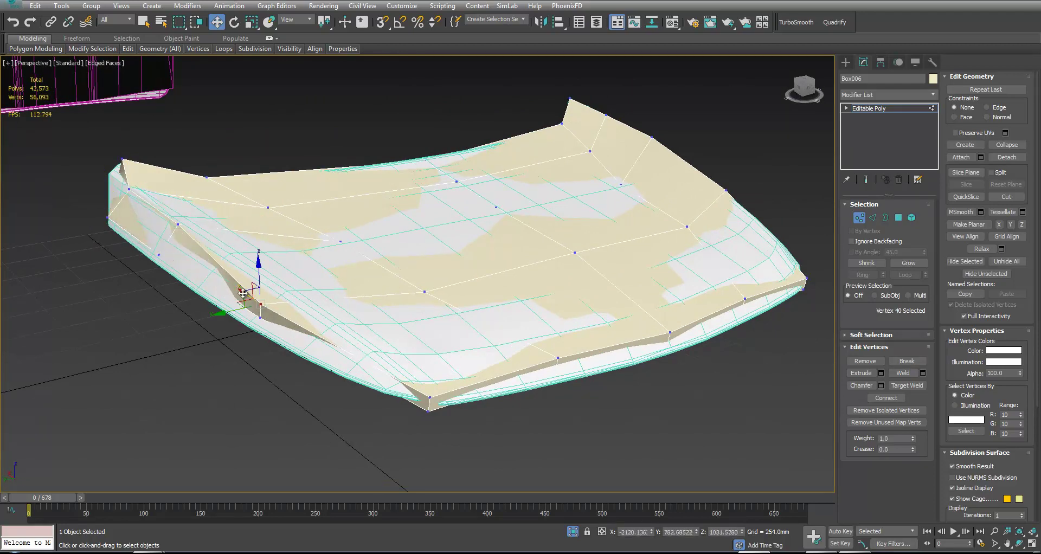
{"action": "left_click_drag", "start_coordinate": [243, 293], "coordinate": [277, 275]}
Select the four off-centre front-edge vertices and move them forward along X to round the box's front edge.
{"action": "middle_click_drag", "start_coordinate": [430, 397], "coordinate": [449, 430], "text": "alt"}
{"action": "left_click_drag", "start_coordinate": [356, 426], "coordinate": [376, 445]}
{"action": "left_click_drag", "start_coordinate": [590, 421], "coordinate": [618, 463], "text": "ctrl"}
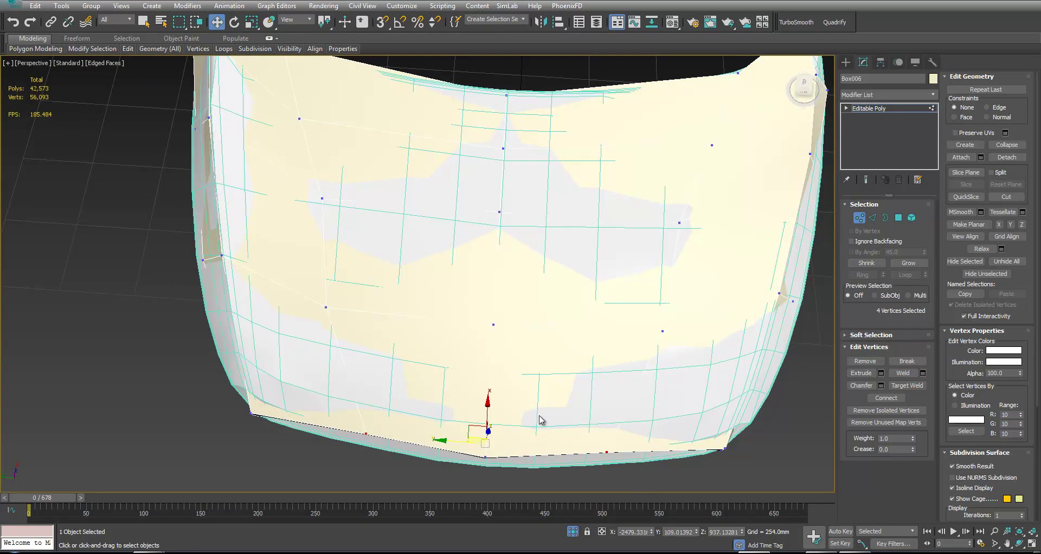
{"action": "left_click_drag", "start_coordinate": [489, 409], "coordinate": [489, 424]}
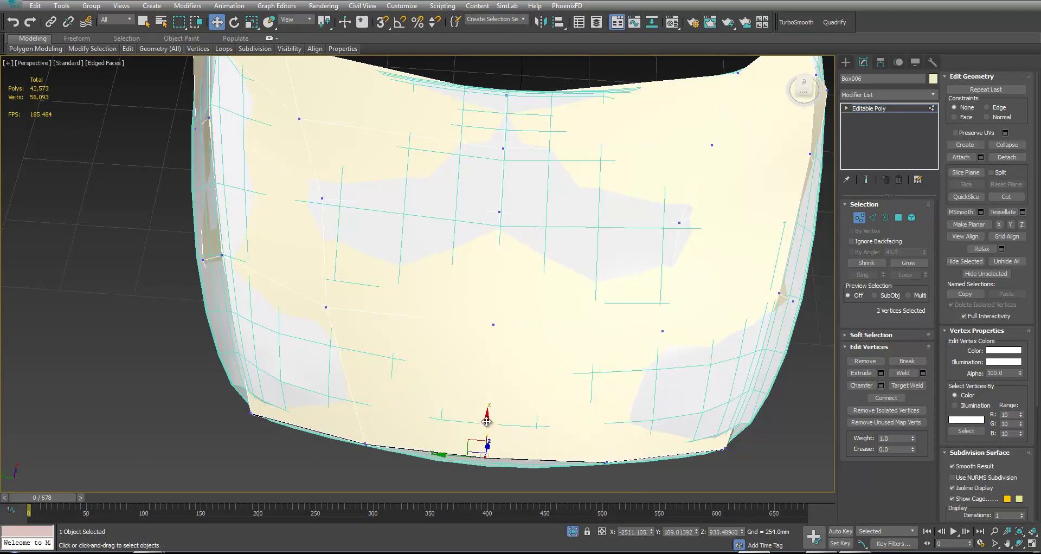
Lower the six inner front-edge vertices of the box along Z and leave vertex editing.
{"action": "scroll", "coordinate": [487, 422], "scroll_direction": "down", "scroll_amount": 5}
{"action": "middle_click_drag", "start_coordinate": [587, 394], "coordinate": [558, 369], "text": "alt"}
{"action": "left_click_drag", "start_coordinate": [307, 381], "coordinate": [504, 349]}
{"action": "left_click_drag", "start_coordinate": [407, 326], "coordinate": [407, 330]}
{"action": "middle_click_drag", "start_coordinate": [407, 331], "coordinate": [337, 329], "text": "alt"}
{"action": "middle_click_drag", "start_coordinate": [430, 296], "coordinate": [520, 328], "text": "alt"}
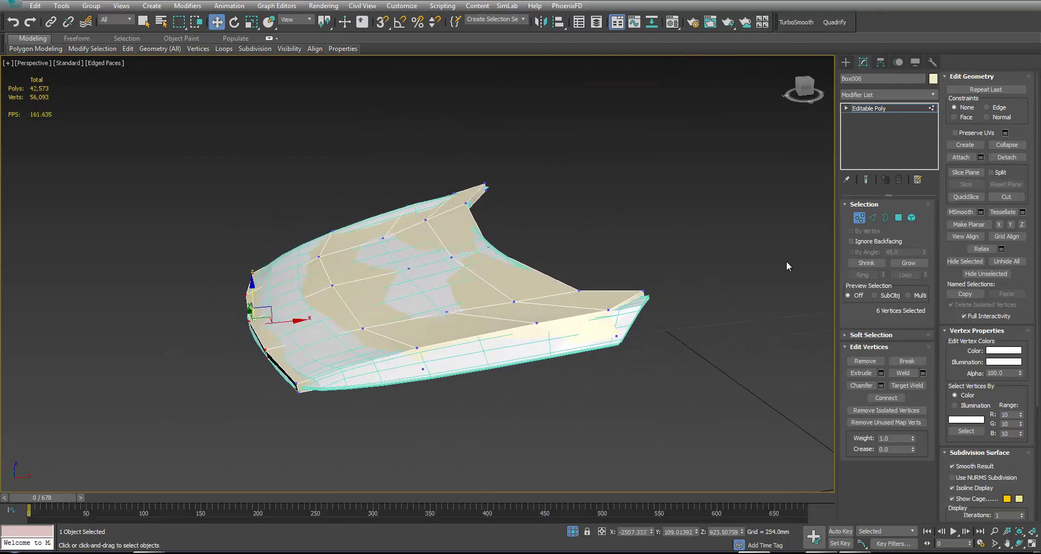
{"action": "left_click", "coordinate": [859, 219]}
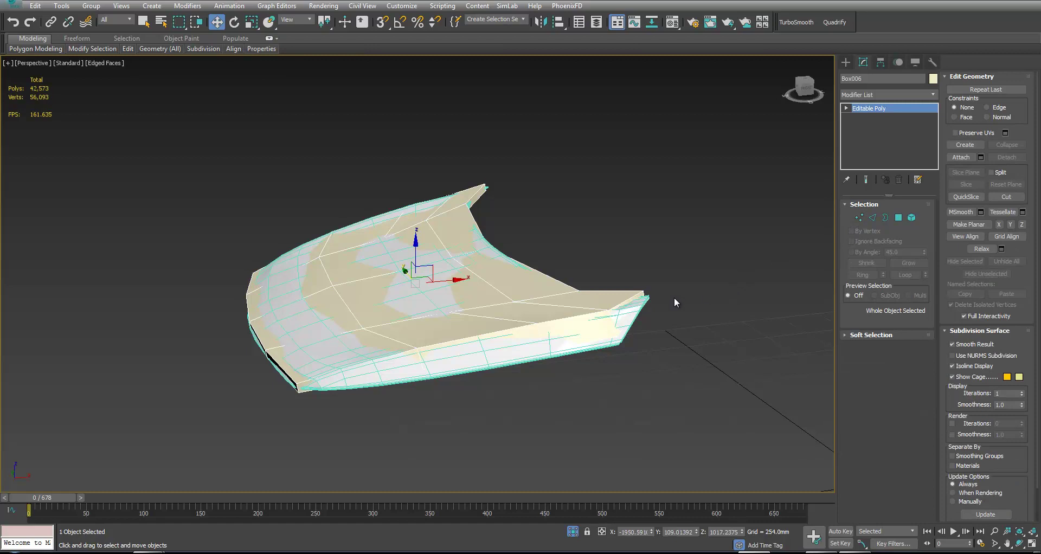
Align the box's pivot to the original hood's pivot point in X, Y and Z, affecting the pivot only.
{"action": "middle_click_drag", "start_coordinate": [648, 282], "coordinate": [699, 279], "text": "alt"}
{"action": "left_click", "coordinate": [699, 279]}
{"action": "left_click", "coordinate": [548, 310]}
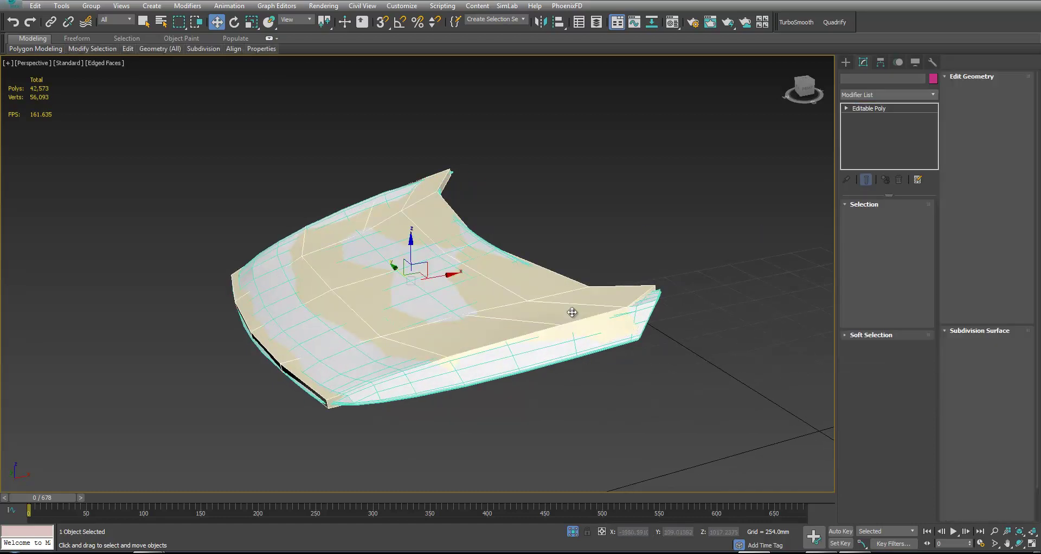
{"action": "left_click", "coordinate": [880, 63]}
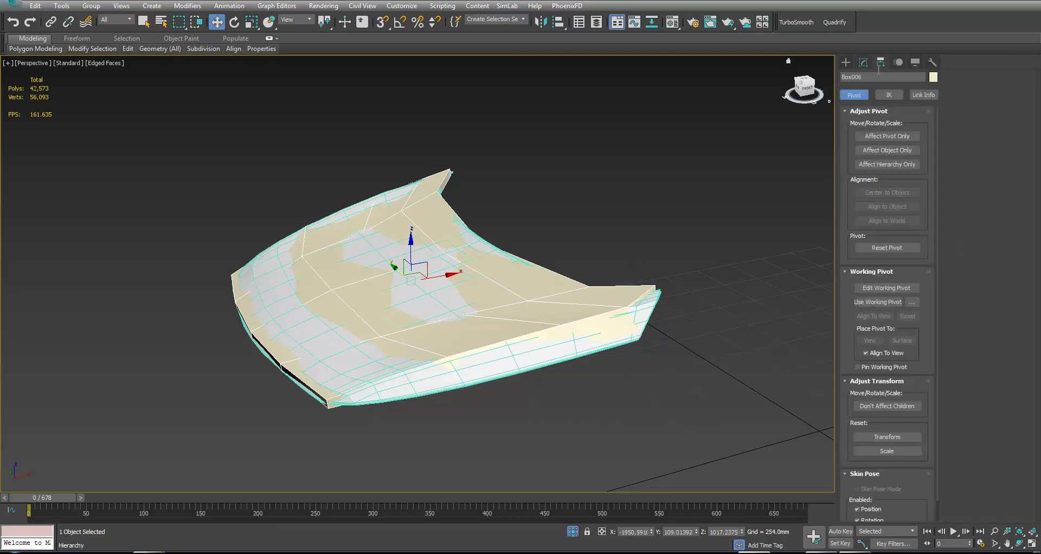
{"action": "left_click", "coordinate": [874, 135]}
{"action": "left_click", "coordinate": [558, 21]}
{"action": "left_click", "coordinate": [650, 304]}
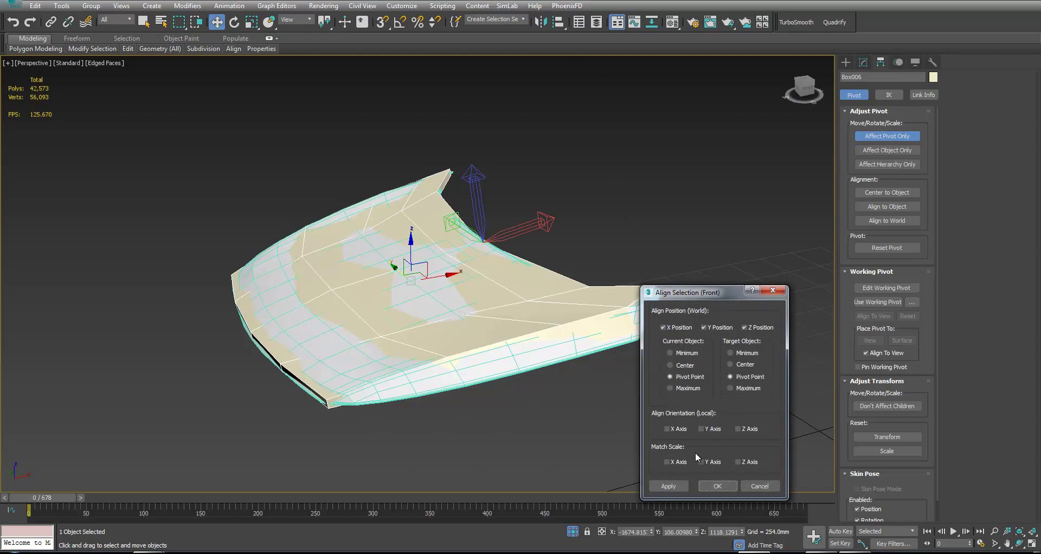
{"action": "left_click", "coordinate": [716, 486]}
{"action": "left_click", "coordinate": [880, 136]}
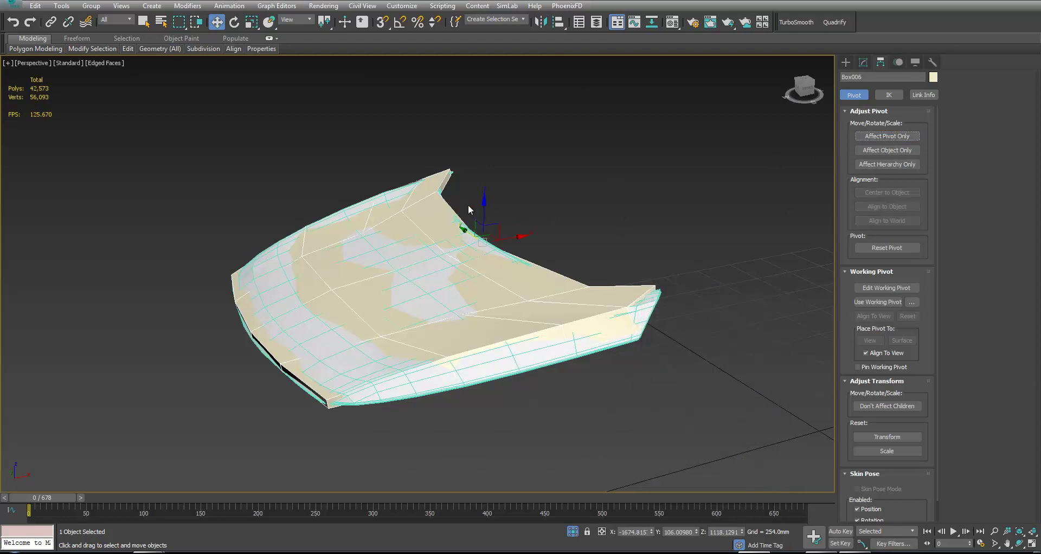
Try rotating the box about Y to test how it opens around the aligned pivot.
{"action": "key", "text": "e"}
{"action": "left_click_drag", "start_coordinate": [464, 215], "coordinate": [530, 154]}
{"action": "right_click", "coordinate": [530, 154]}
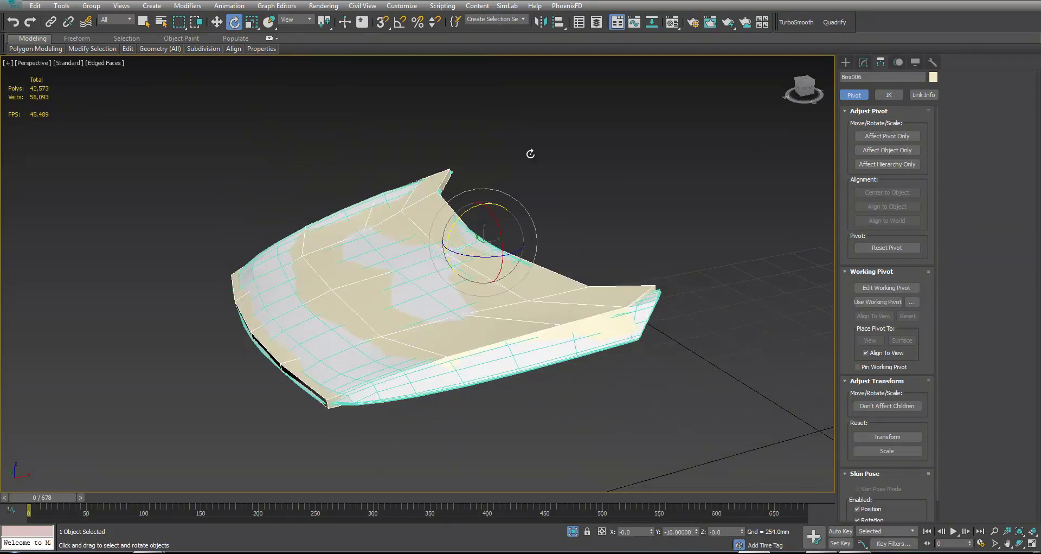
Select the original hood object Front and move it to the OriginalCar layer in the Layer Explorer.
{"action": "left_click", "coordinate": [655, 313]}
{"action": "key", "text": "w"}
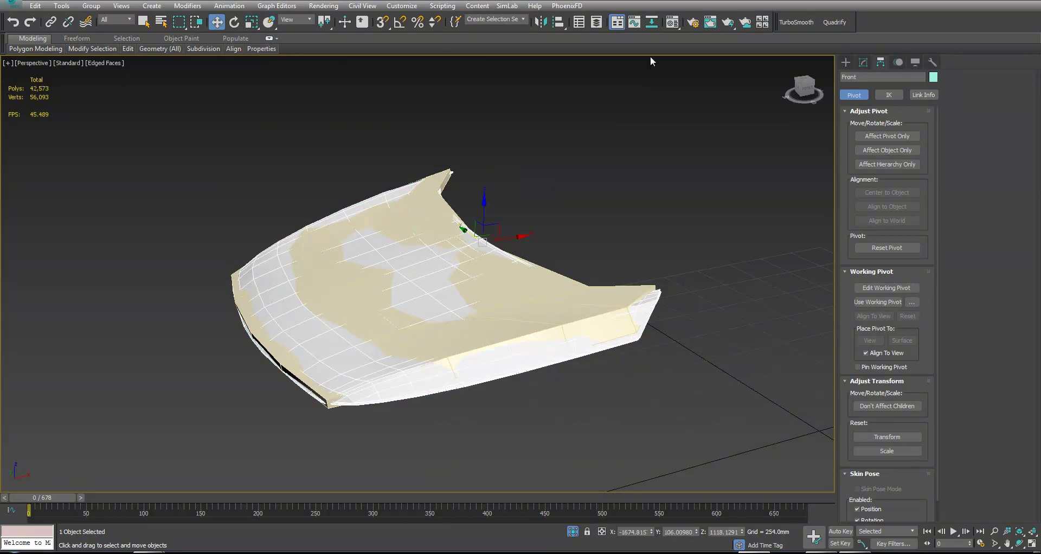
{"action": "left_click", "coordinate": [596, 22]}
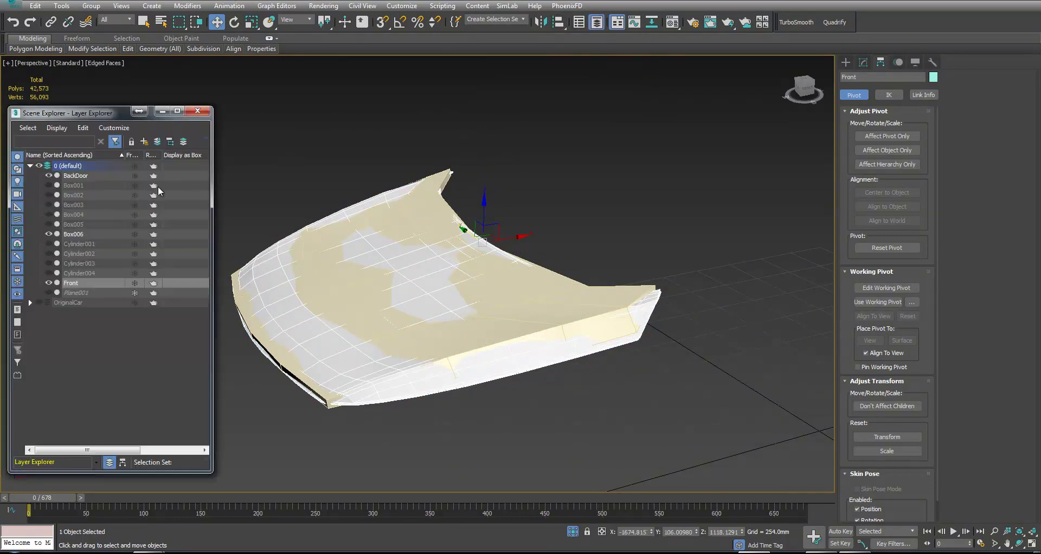
{"action": "left_click", "coordinate": [48, 302]}
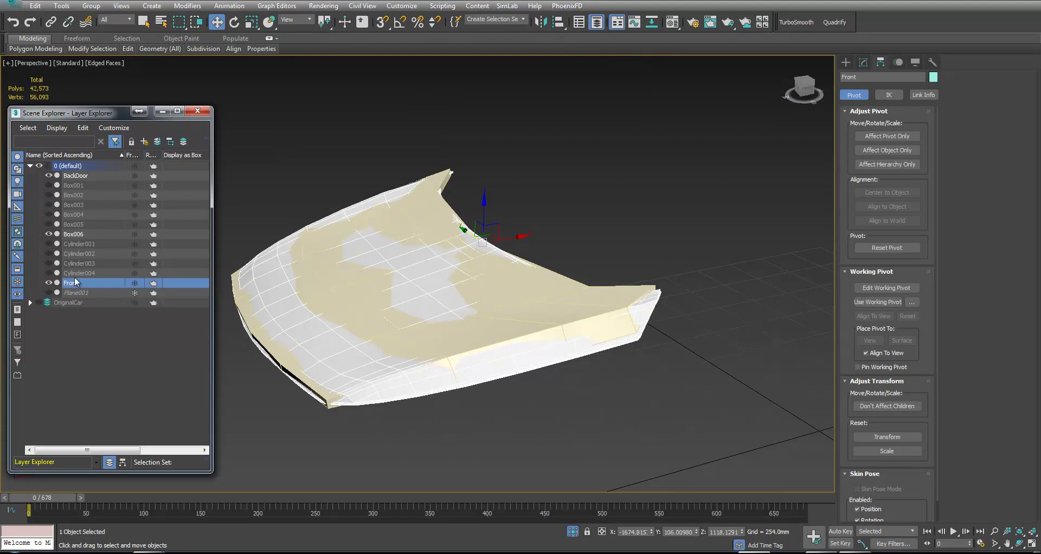
{"action": "left_click", "coordinate": [157, 142]}
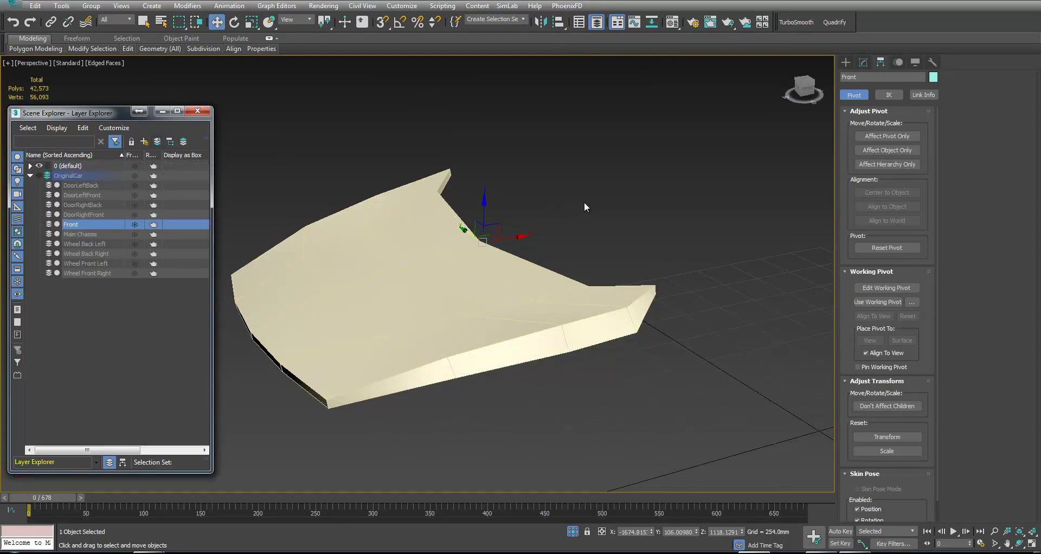
{"action": "left_click", "coordinate": [48, 166]}
Select the BackDoor object, end the current isolation and isolate only the back door.
{"action": "left_click", "coordinate": [417, 191]}
{"action": "middle_click_drag", "start_coordinate": [804, 192], "coordinate": [281, 396]}
{"action": "left_click", "coordinate": [568, 272]}
{"action": "middle_click_drag", "start_coordinate": [618, 293], "coordinate": [518, 303], "text": "alt"}
{"action": "right_click", "coordinate": [518, 303]}
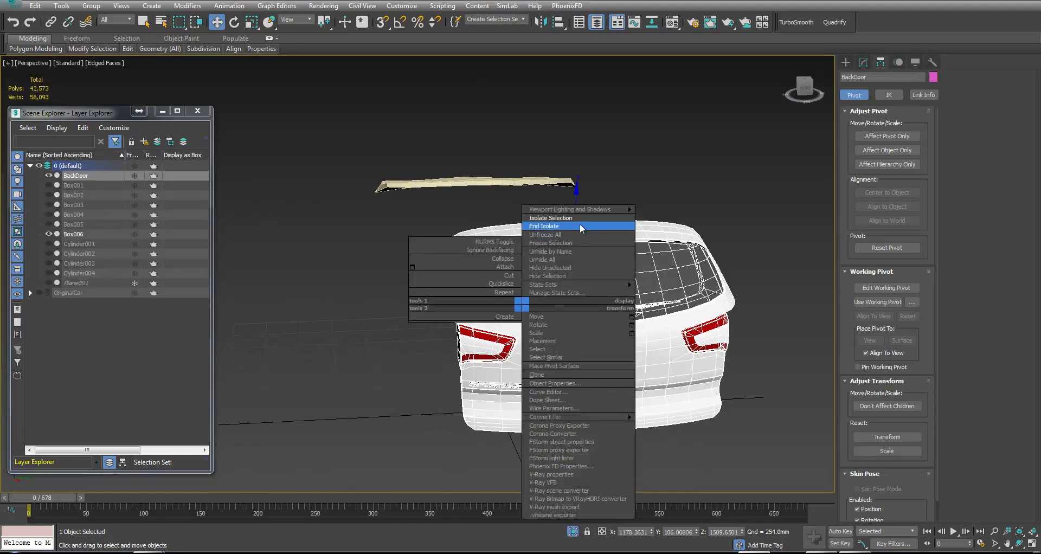
{"action": "left_click", "coordinate": [553, 225]}
{"action": "right_click", "coordinate": [581, 230]}
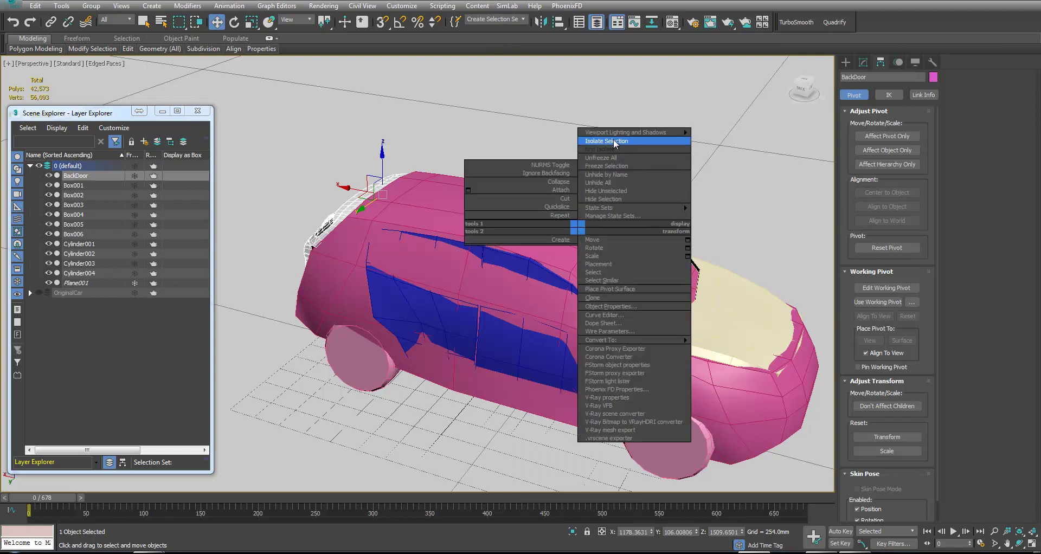
{"action": "left_click", "coordinate": [600, 142]}
{"action": "middle_click_drag", "start_coordinate": [430, 367], "coordinate": [520, 357], "text": "alt"}
{"action": "scroll", "coordinate": [705, 343], "scroll_direction": "down", "scroll_amount": 3}
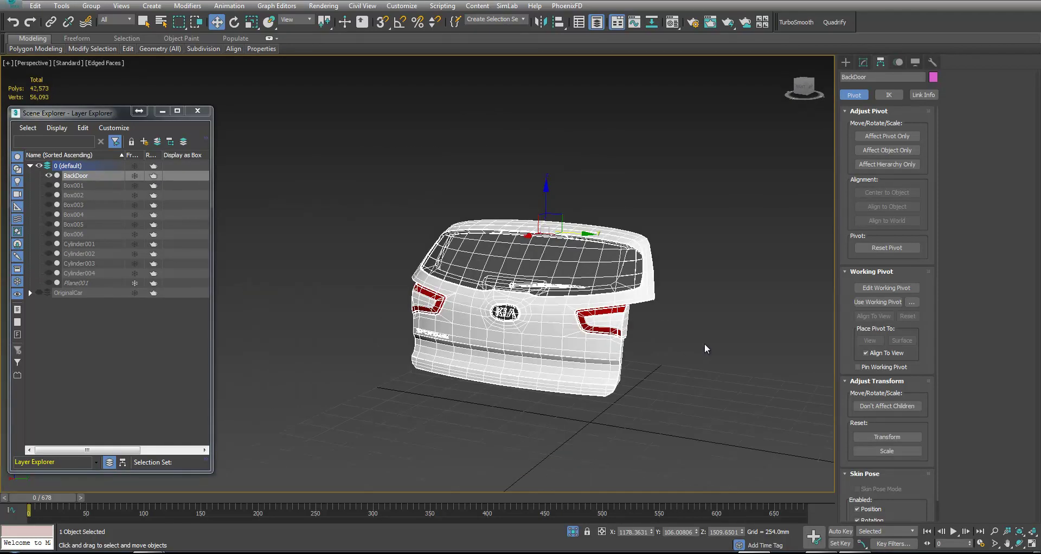
Draw a box over the back door in the maximized Left view, about 821 mm long, 1230 mm wide and 0.254 mm high.
{"action": "left_click", "coordinate": [686, 354]}
{"action": "key", "text": "alt+w"}
{"action": "left_click", "coordinate": [686, 186]}
{"action": "key", "text": "z"}
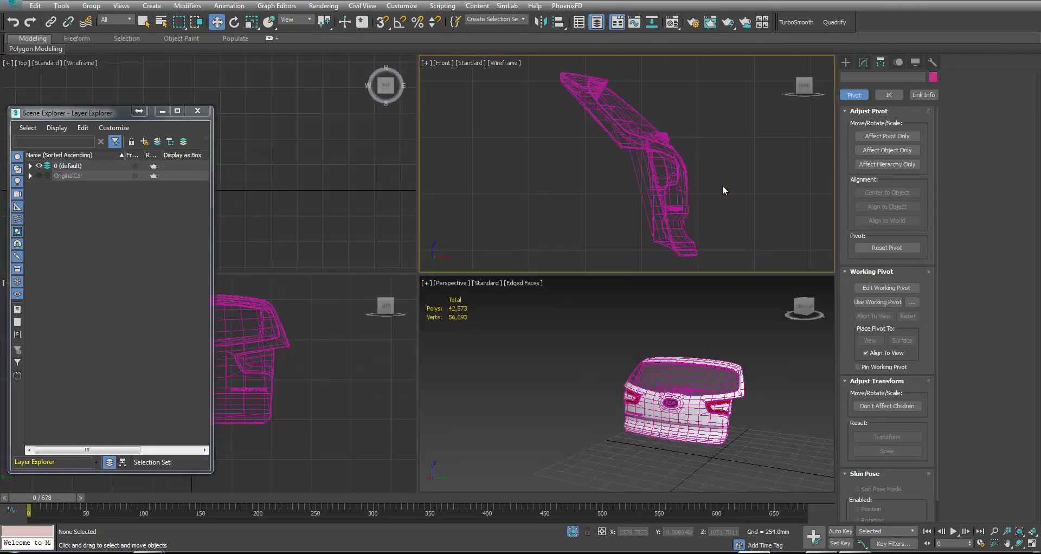
{"action": "left_click", "coordinate": [162, 111]}
{"action": "left_click", "coordinate": [411, 372]}
{"action": "key", "text": "alt+w"}
{"action": "left_click", "coordinate": [846, 63]}
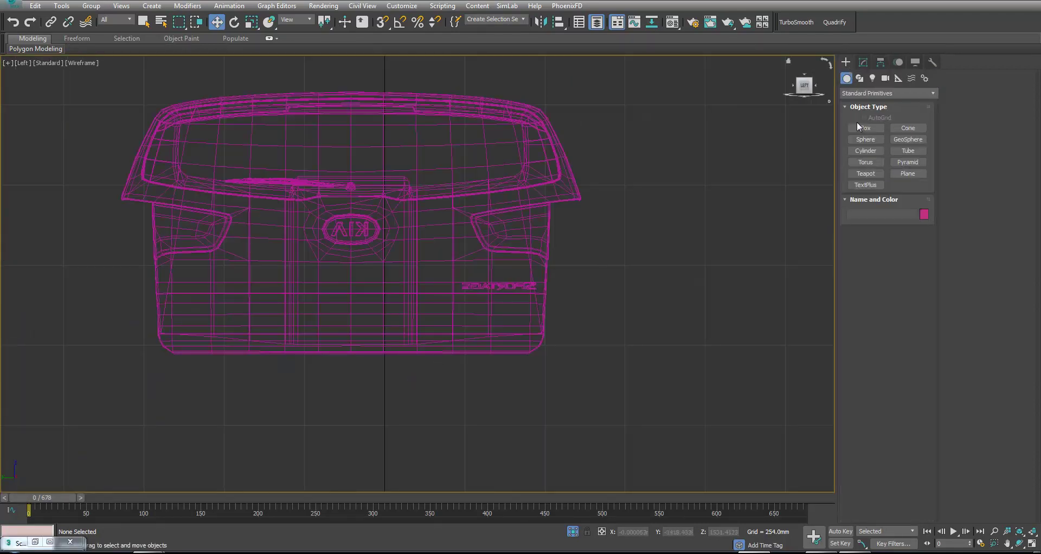
{"action": "left_click", "coordinate": [865, 128]}
{"action": "middle_click_drag", "start_coordinate": [383, 261], "coordinate": [395, 335]}
{"action": "left_click_drag", "start_coordinate": [172, 424], "coordinate": [558, 169]}
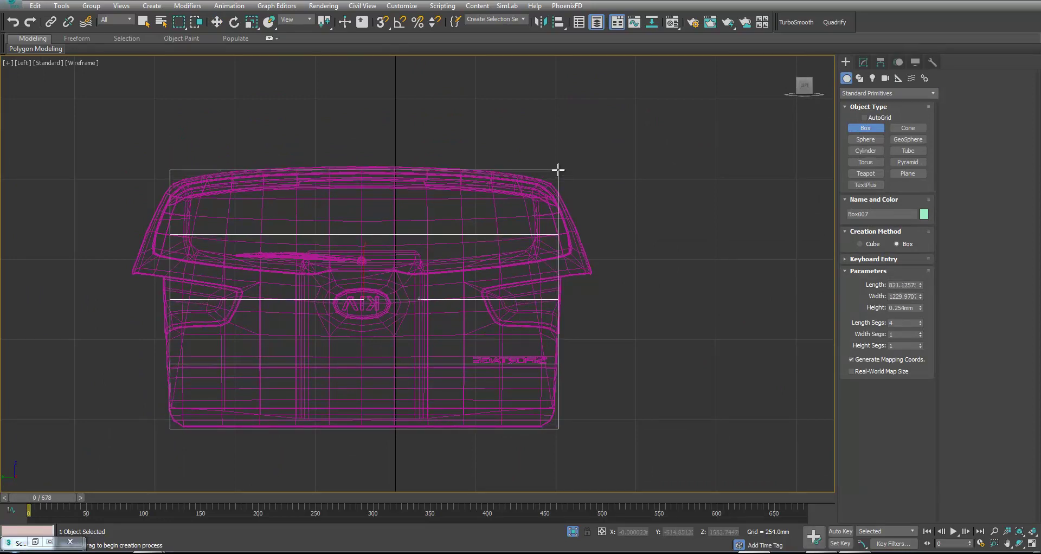
{"action": "right_click", "coordinate": [596, 160]}
Convert the new back-door box to Editable Poly and start editing its vertices.
{"action": "right_click", "coordinate": [608, 158]}
{"action": "mouse_move", "coordinate": [705, 268]}
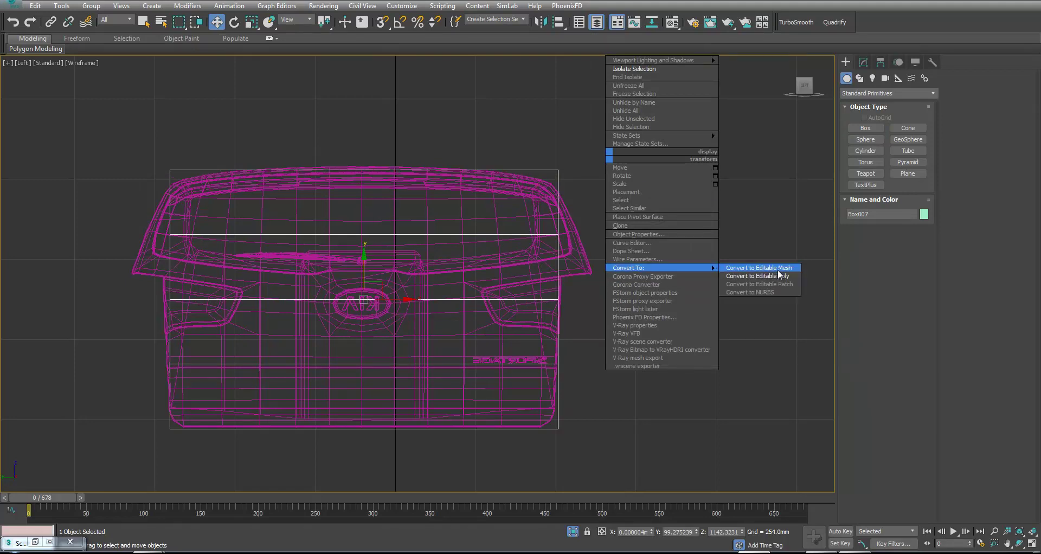
{"action": "left_click", "coordinate": [775, 276]}
{"action": "key", "text": "1"}
Widen the box's second vertex row and narrow its top row to match the outline around the rear window.
{"action": "left_click_drag", "start_coordinate": [139, 199], "coordinate": [326, 223]}
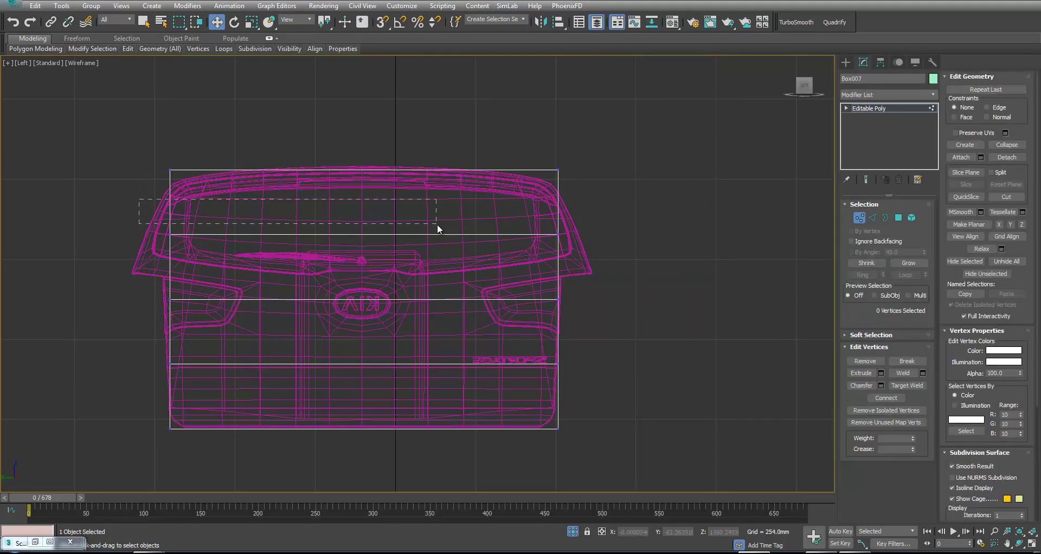
{"action": "key", "text": "r"}
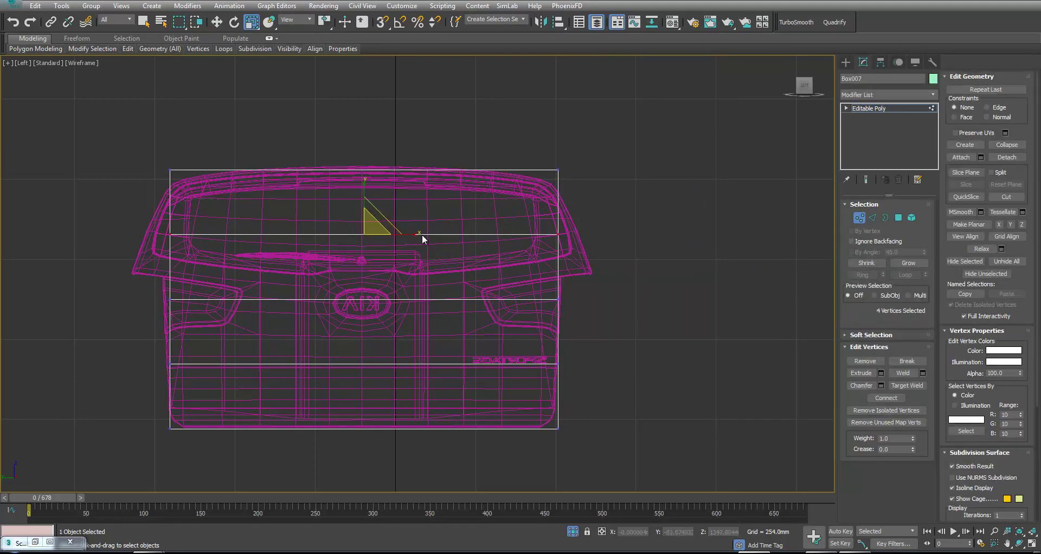
{"action": "left_click_drag", "start_coordinate": [415, 234], "coordinate": [415, 232]}
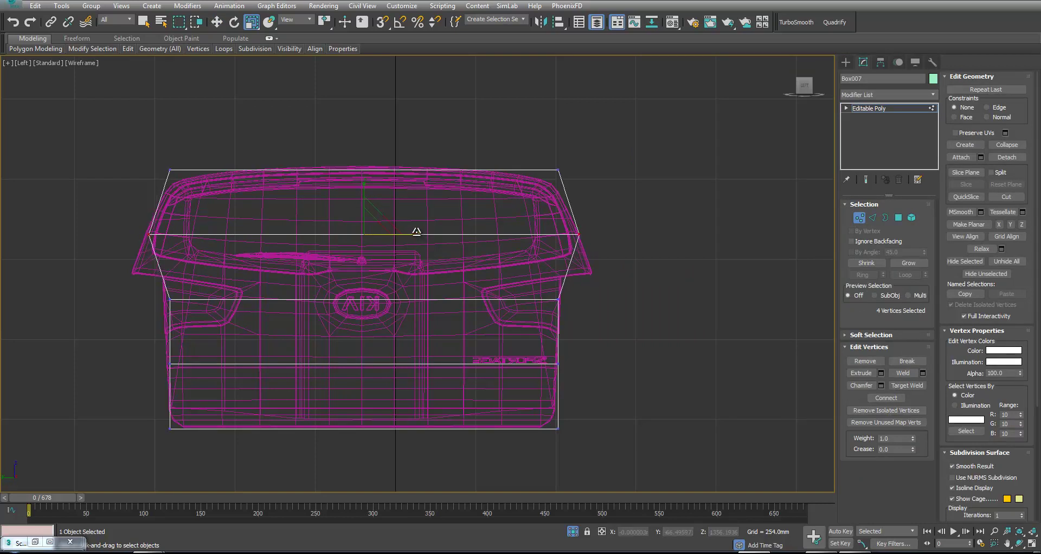
{"action": "left_click_drag", "start_coordinate": [598, 217], "coordinate": [597, 214]}
{"action": "left_click_drag", "start_coordinate": [411, 168], "coordinate": [410, 173]}
Raise and widen the middle vertex row to the door's widest corners, and raise the next row to just beneath it.
{"action": "left_click_drag", "start_coordinate": [587, 314], "coordinate": [588, 314]}
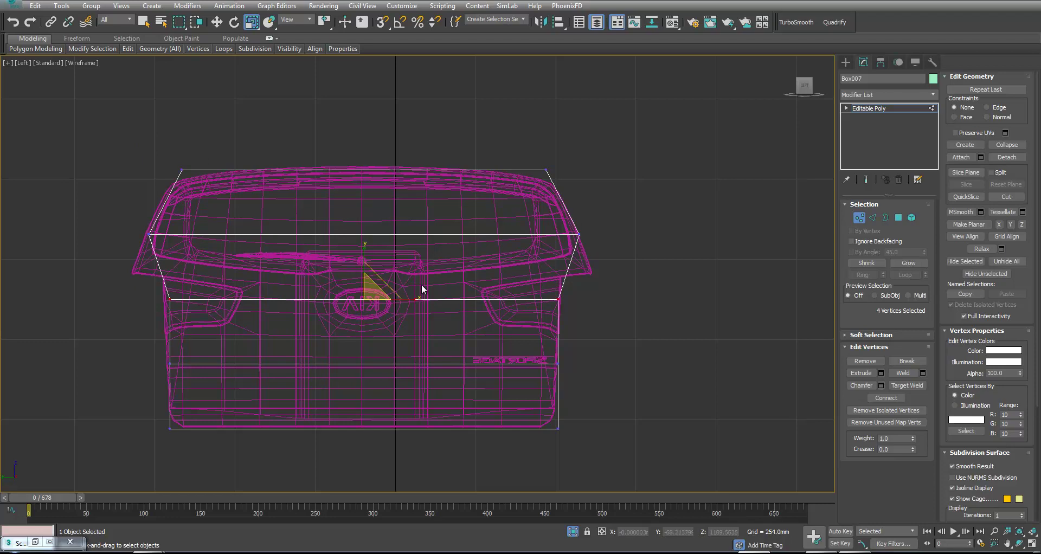
{"action": "key", "text": "w"}
{"action": "left_click_drag", "start_coordinate": [361, 261], "coordinate": [369, 242]}
{"action": "key", "text": "r"}
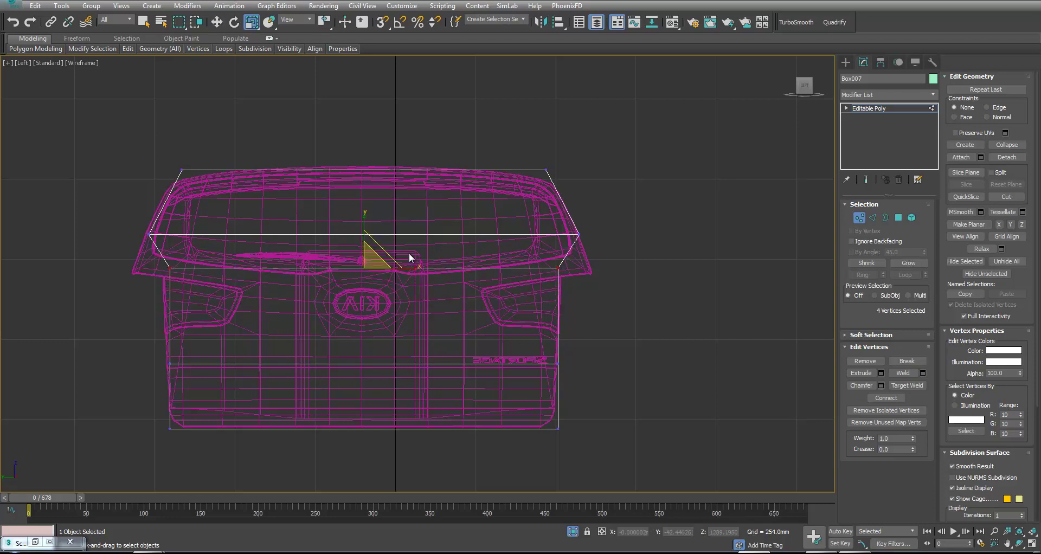
{"action": "left_click_drag", "start_coordinate": [410, 268], "coordinate": [417, 270]}
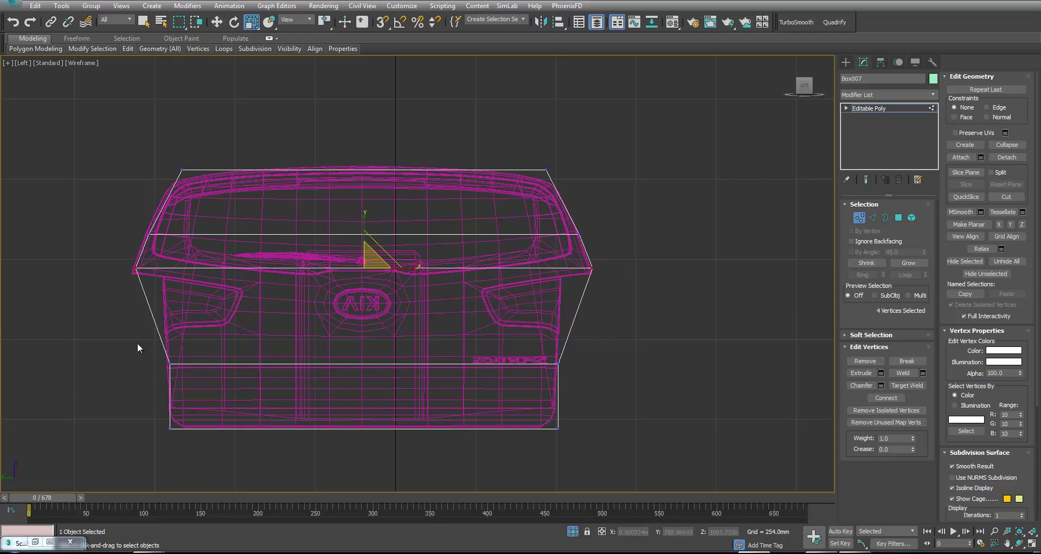
{"action": "left_click_drag", "start_coordinate": [512, 395], "coordinate": [513, 393]}
{"action": "key", "text": "w"}
{"action": "left_click_drag", "start_coordinate": [362, 323], "coordinate": [372, 237]}
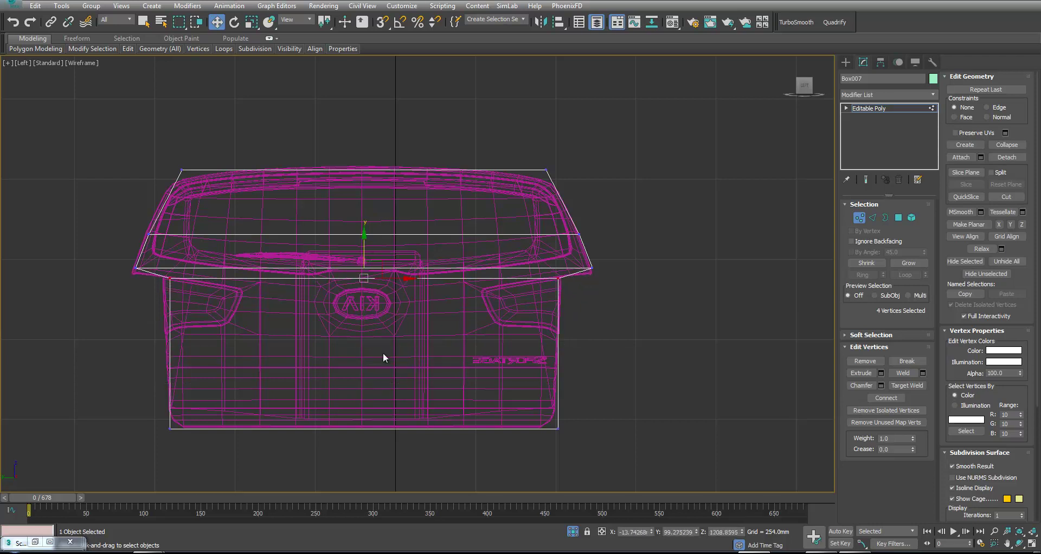
Connect the vertical edges of the box's lower section with one segment.
{"action": "key", "text": "2"}
{"action": "double_click", "coordinate": [170, 369]}
{"action": "left_click", "coordinate": [922, 410]}
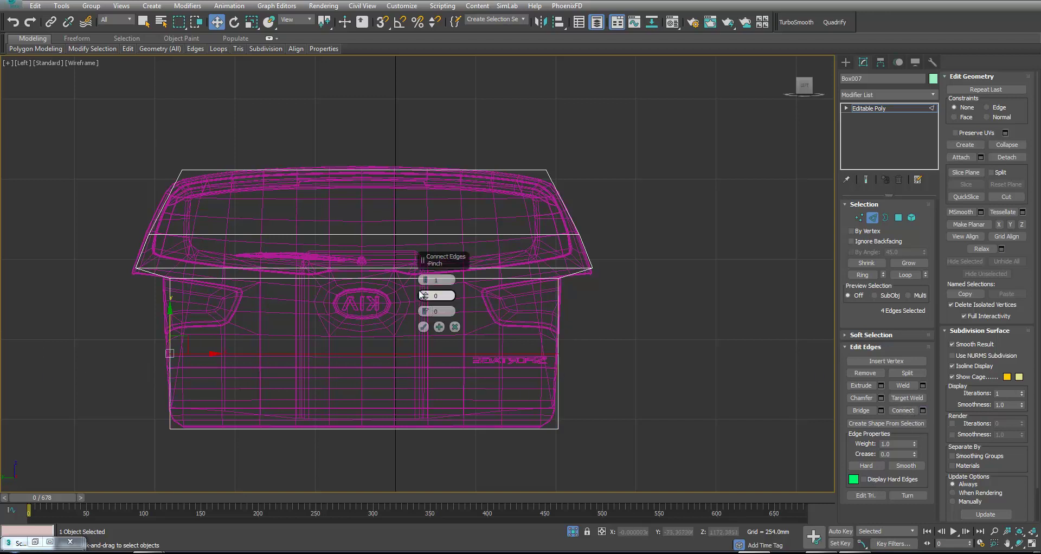
{"action": "left_click", "coordinate": [424, 327]}
Move the whole box along X in the maximized Front view onto the rear of the back door.
{"action": "key", "text": "alt+w"}
{"action": "right_click", "coordinate": [616, 211]}
{"action": "key", "text": "alt+w"}
{"action": "scroll", "coordinate": [617, 214], "scroll_direction": "down", "scroll_amount": 5}
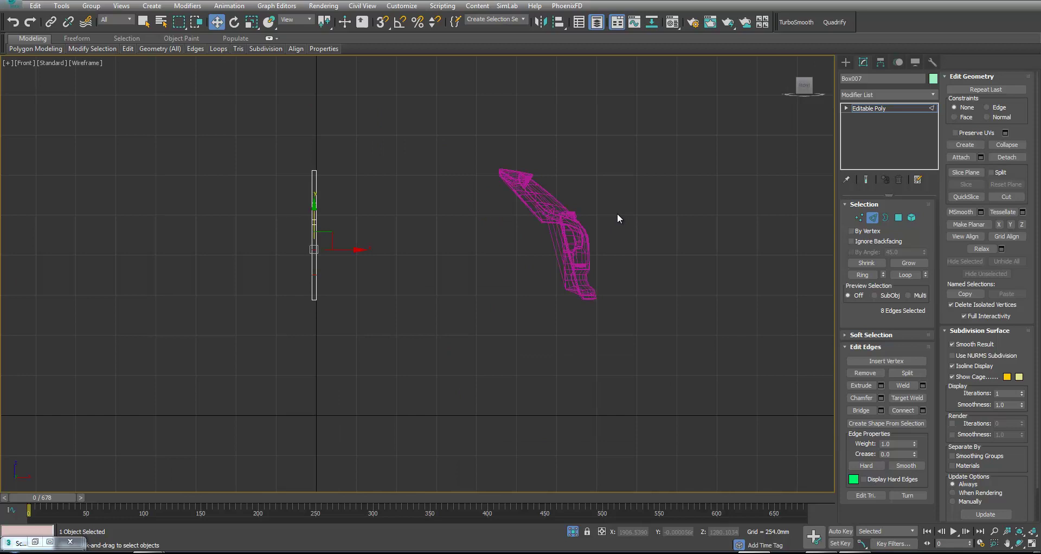
{"action": "left_click", "coordinate": [873, 217]}
{"action": "left_click_drag", "start_coordinate": [351, 254], "coordinate": [625, 251]}
{"action": "scroll", "coordinate": [592, 228], "scroll_direction": "up", "scroll_amount": 5}
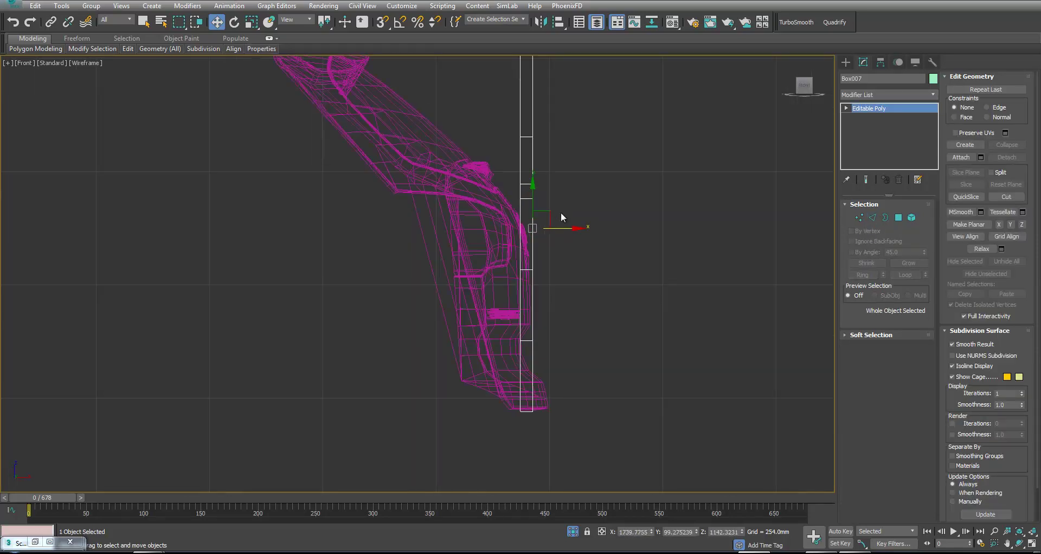
Shift the four upper vertex rows along X in the Front view to follow the slope of the rear window.
{"action": "scroll", "coordinate": [592, 228], "scroll_direction": "down", "scroll_amount": 5}
{"action": "key", "text": "1"}
{"action": "left_click_drag", "start_coordinate": [611, 183], "coordinate": [544, 204]}
{"action": "scroll", "coordinate": [621, 240], "scroll_direction": "up", "scroll_amount": 3}
{"action": "left_click_drag", "start_coordinate": [698, 284], "coordinate": [697, 283]}
{"action": "left_click_drag", "start_coordinate": [693, 256], "coordinate": [516, 259]}
{"action": "left_click_drag", "start_coordinate": [627, 306], "coordinate": [555, 305]}
{"action": "left_click_drag", "start_coordinate": [697, 312], "coordinate": [588, 318]}
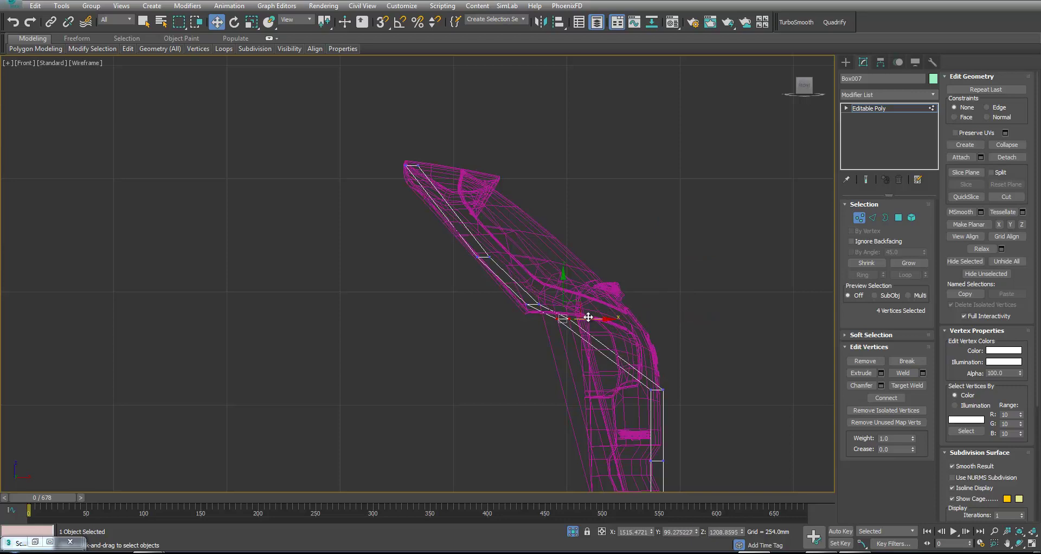
Align the lower vertex rows with the door's lower profile and move the fourth row to the corner beneath the window frame.
{"action": "middle_click_drag", "start_coordinate": [697, 348], "coordinate": [731, 262]}
{"action": "left_click_drag", "start_coordinate": [725, 308], "coordinate": [657, 312]}
{"action": "left_click_drag", "start_coordinate": [694, 347], "coordinate": [717, 451]}
{"action": "left_click_drag", "start_coordinate": [657, 307], "coordinate": [670, 305]}
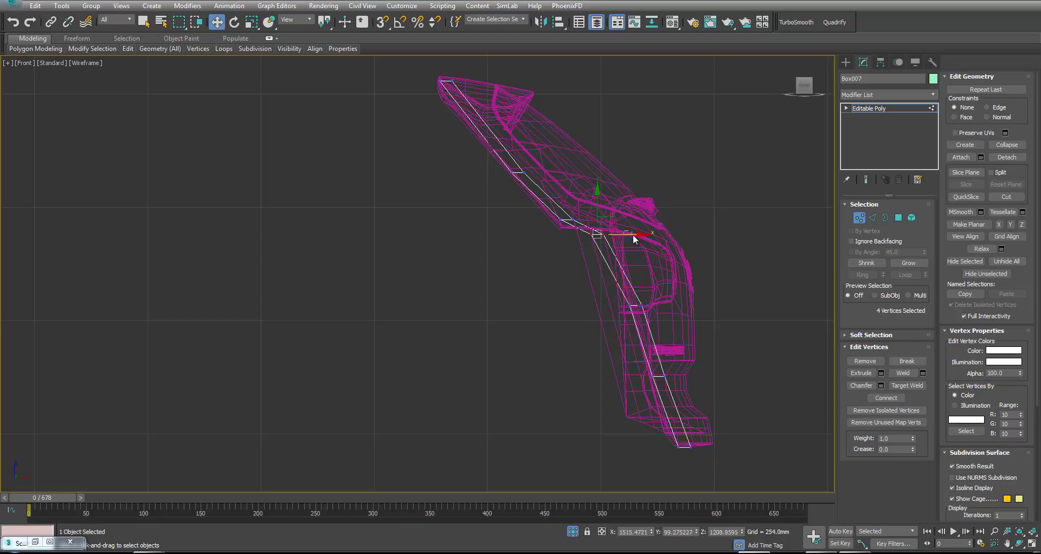
{"action": "mouse_move", "coordinate": [632, 234]}
{"action": "left_mouse_down"}
{"action": "mouse_move", "coordinate": [657, 234]}
{"action": "mouse_move", "coordinate": [578, 206]}
{"action": "mouse_move", "coordinate": [571, 220]}
{"action": "left_mouse_up"}
Display the Front view shaded with edges and adjust the vertex rows on the door's lower panel.
{"action": "key", "text": "F3"}
{"action": "middle_click_drag", "start_coordinate": [619, 244], "coordinate": [581, 259]}
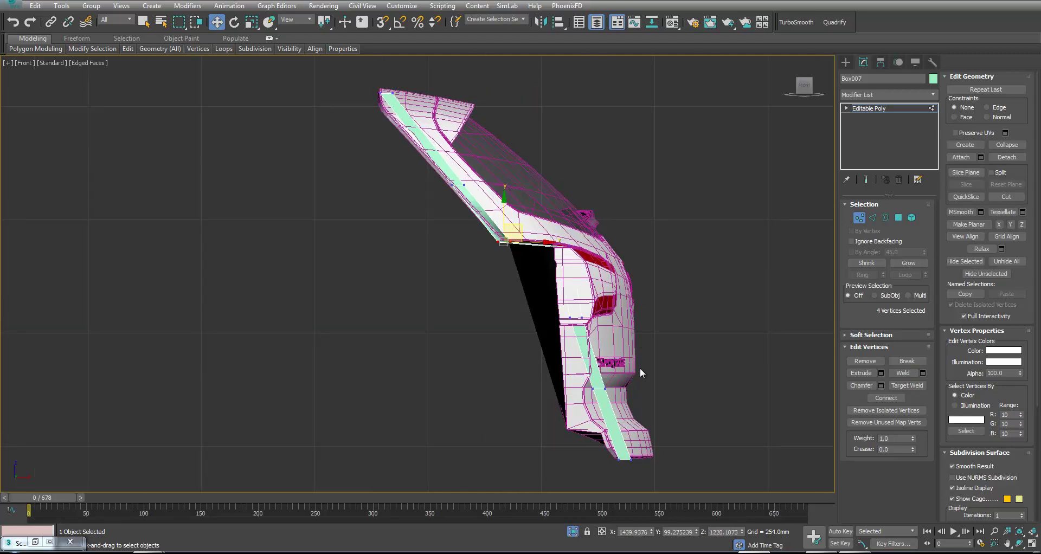
{"action": "left_click_drag", "start_coordinate": [572, 381], "coordinate": [616, 389]}
{"action": "left_click_drag", "start_coordinate": [540, 305], "coordinate": [614, 327]}
Narrow the bottom vertex row in the maximized Left view to follow the door's rounded lower corners.
{"action": "key", "text": "alt+w"}
{"action": "right_click", "coordinate": [677, 326]}
{"action": "key", "text": "alt+w"}
{"action": "key", "text": "alt+w"}
{"action": "key", "text": "alt+w"}
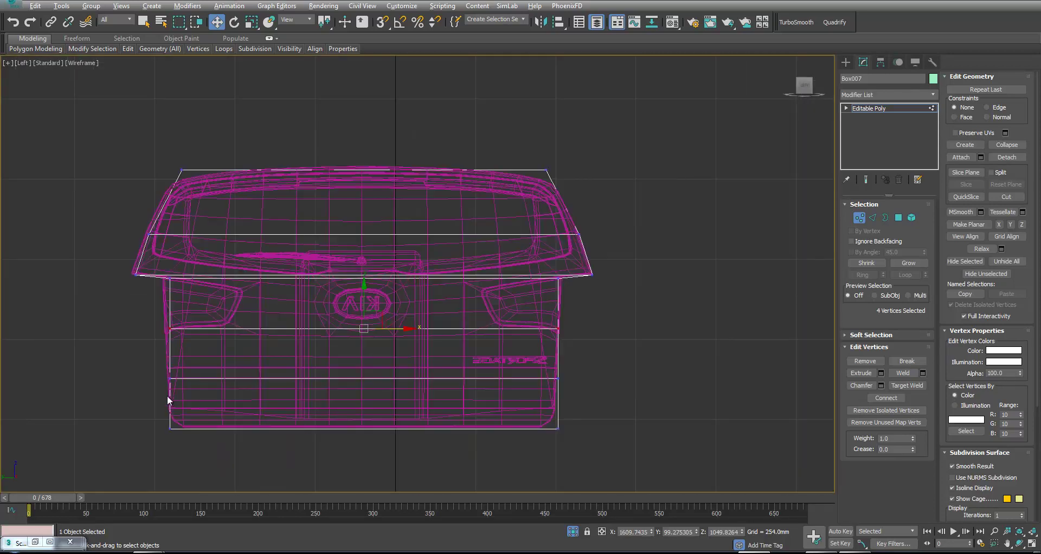
{"action": "left_click_drag", "start_coordinate": [461, 462], "coordinate": [567, 447]}
{"action": "key", "text": "r"}
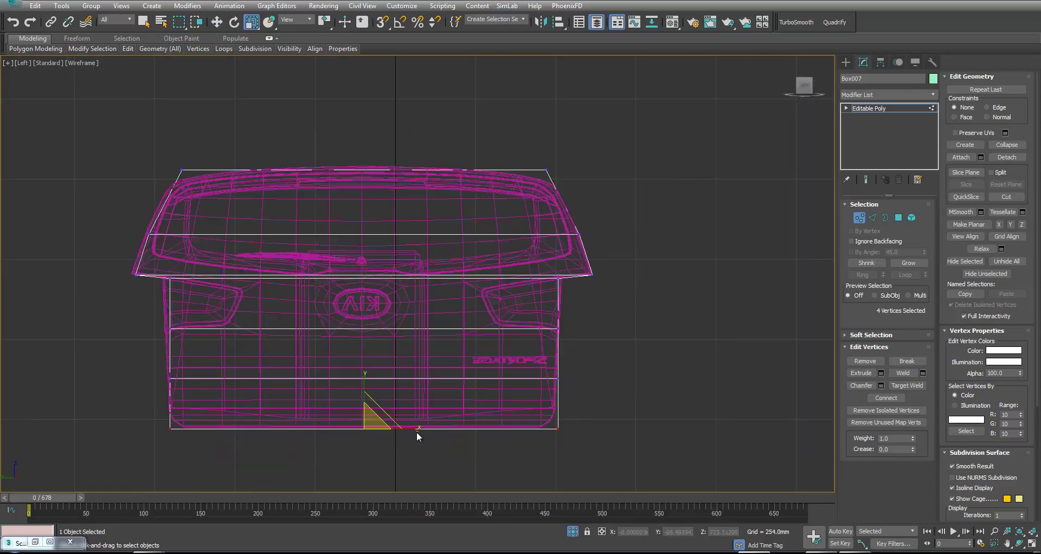
{"action": "left_click_drag", "start_coordinate": [414, 426], "coordinate": [411, 435]}
Connect all the horizontal edges with three segments to divide the stand-in vertically.
{"action": "key", "text": "2"}
{"action": "left_click_drag", "start_coordinate": [306, 128], "coordinate": [372, 434]}
{"action": "left_click", "coordinate": [922, 410]}
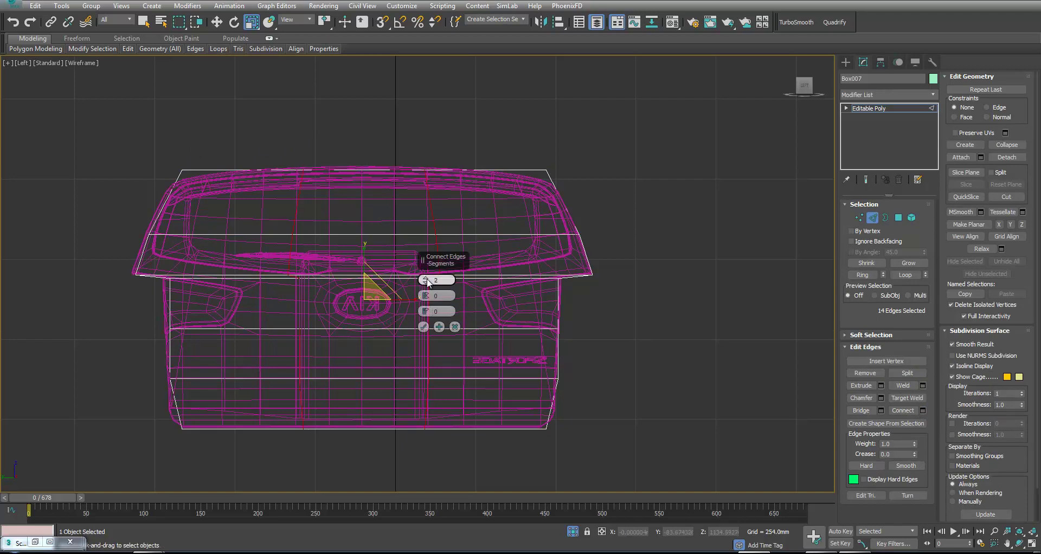
{"action": "left_click", "coordinate": [423, 326]}
Move the three new vertical edge loops outward in the maximized Perspective view to match the curved back door.
{"action": "key", "text": "alt+w"}
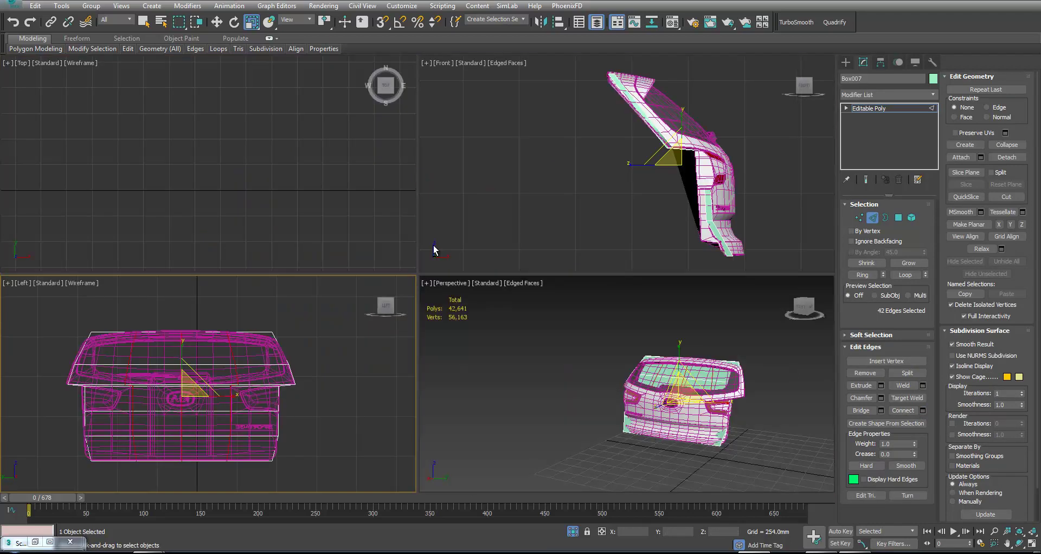
{"action": "middle_click", "coordinate": [642, 373]}
{"action": "key", "text": "alt+w"}
{"action": "middle_click_drag", "start_coordinate": [546, 425], "coordinate": [565, 363], "text": "alt"}
{"action": "key", "text": "w"}
{"action": "left_click_drag", "start_coordinate": [545, 328], "coordinate": [561, 338]}
{"action": "middle_click_drag", "start_coordinate": [560, 339], "coordinate": [491, 331], "text": "alt"}
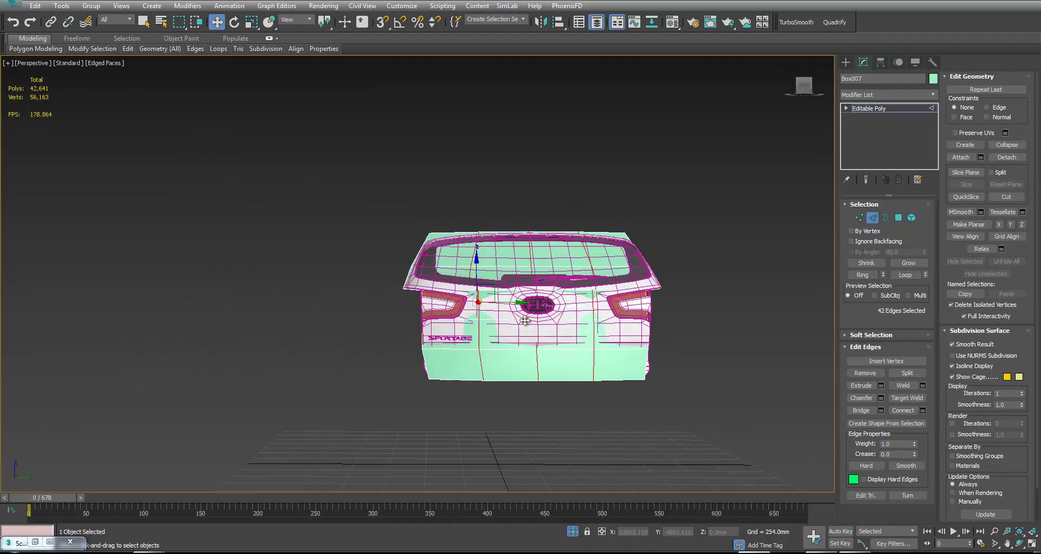
Pull the stand-in's bottom corner vertices inward along X to match the curve of the door's lower edge.
{"action": "key", "text": "1"}
{"action": "left_click_drag", "start_coordinate": [469, 407], "coordinate": [494, 371]}
{"action": "left_click_drag", "start_coordinate": [598, 380], "coordinate": [599, 385]}
{"action": "middle_click_drag", "start_coordinate": [548, 400], "coordinate": [594, 376], "text": "alt"}
{"action": "mouse_move", "coordinate": [594, 376]}
{"action": "left_mouse_down"}
{"action": "mouse_move", "coordinate": [579, 356]}
{"action": "mouse_move", "coordinate": [592, 378]}
{"action": "left_mouse_up"}
{"action": "left_click_drag", "start_coordinate": [423, 430], "coordinate": [460, 401]}
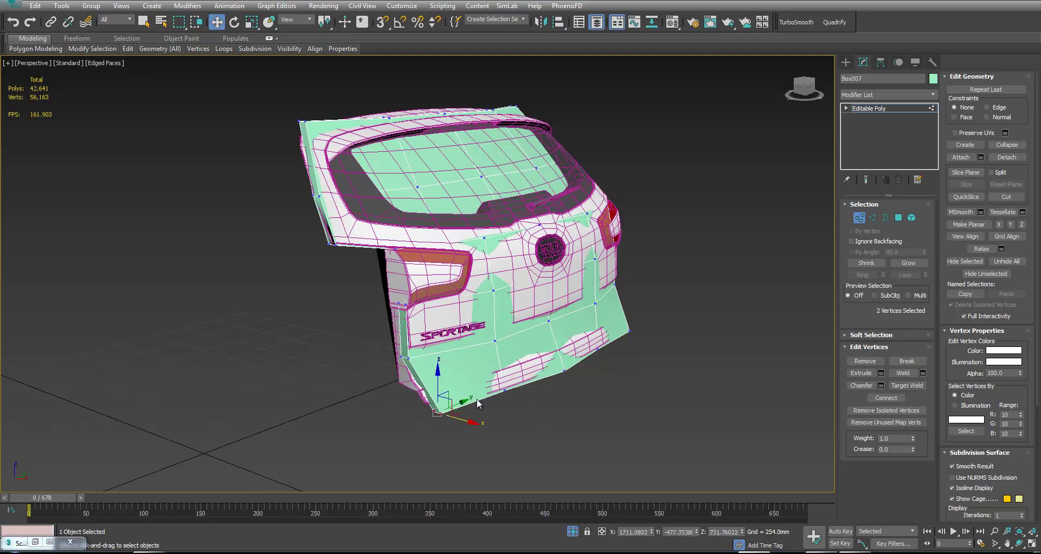
{"action": "left_click_drag", "start_coordinate": [617, 351], "coordinate": [572, 372]}
{"action": "middle_click_drag", "start_coordinate": [572, 372], "coordinate": [544, 349], "text": "alt"}
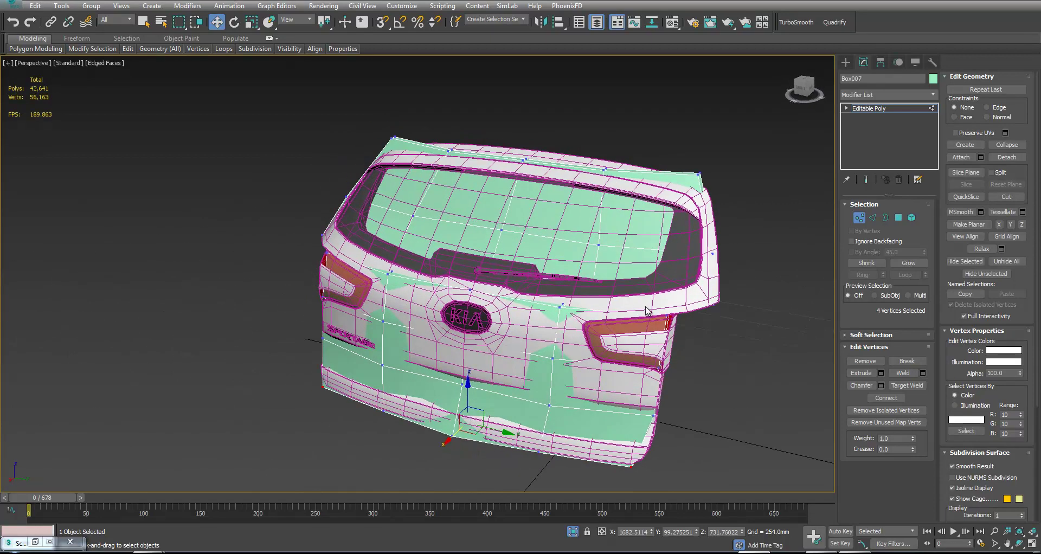
Select the side vertices of the lower panel beside the taillights and shift them along X to fit the door.
{"action": "key", "text": "F3"}
{"action": "left_click_drag", "start_coordinate": [665, 370], "coordinate": [670, 378]}
{"action": "left_click_drag", "start_coordinate": [303, 247], "coordinate": [358, 311], "text": "ctrl"}
{"action": "key", "text": "F3"}
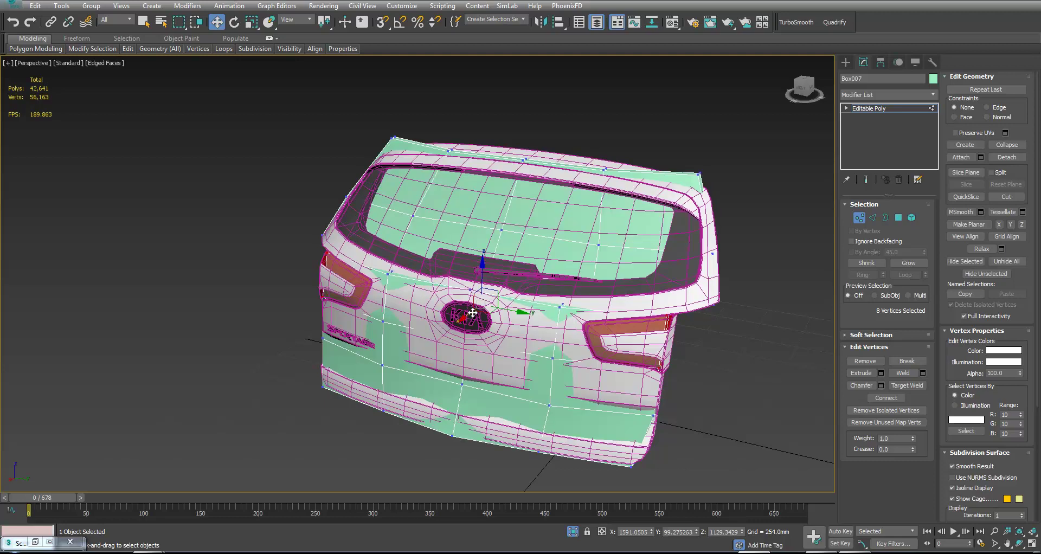
{"action": "middle_click_drag", "start_coordinate": [458, 315], "coordinate": [428, 333], "text": "alt"}
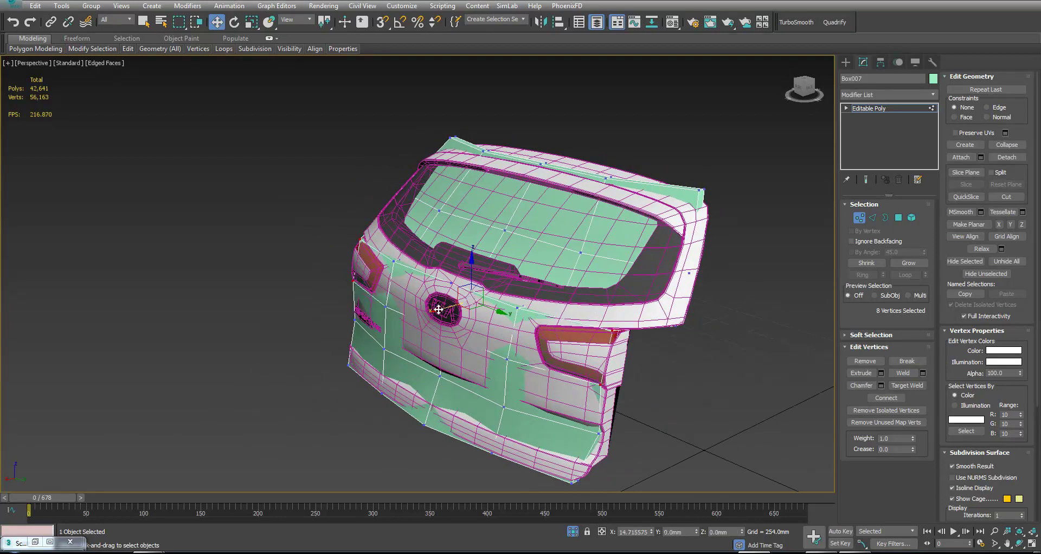
Select the outer corner vertices below the rear window on both sides and move them outward along X.
{"action": "middle_click_drag", "start_coordinate": [538, 267], "coordinate": [529, 265], "text": "alt"}
{"action": "left_click_drag", "start_coordinate": [624, 301], "coordinate": [672, 354]}
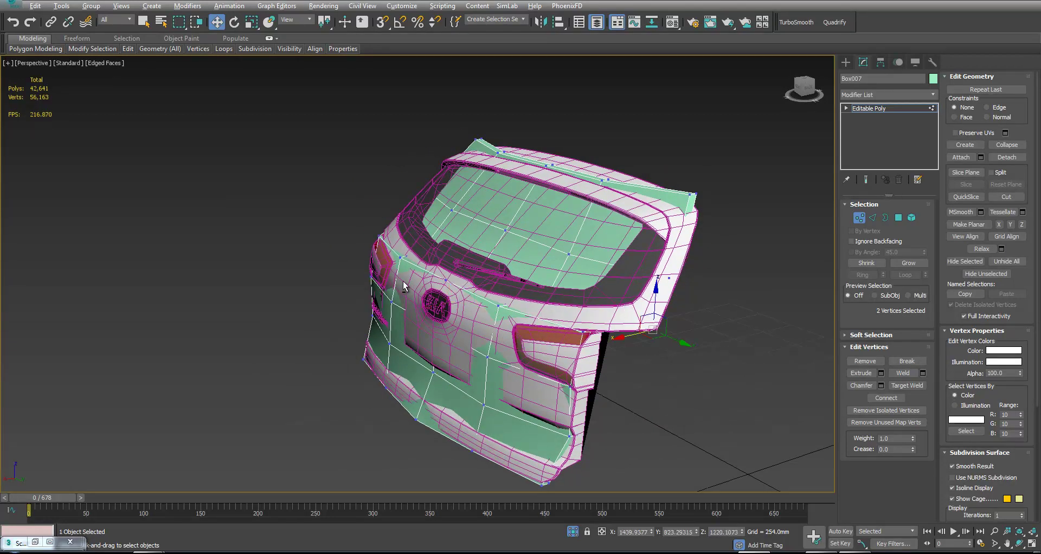
{"action": "middle_click_drag", "start_coordinate": [353, 282], "coordinate": [414, 281], "text": "alt"}
{"action": "left_click_drag", "start_coordinate": [302, 257], "coordinate": [307, 262], "text": "ctrl"}
{"action": "middle_click_drag", "start_coordinate": [309, 262], "coordinate": [467, 268], "text": "alt"}
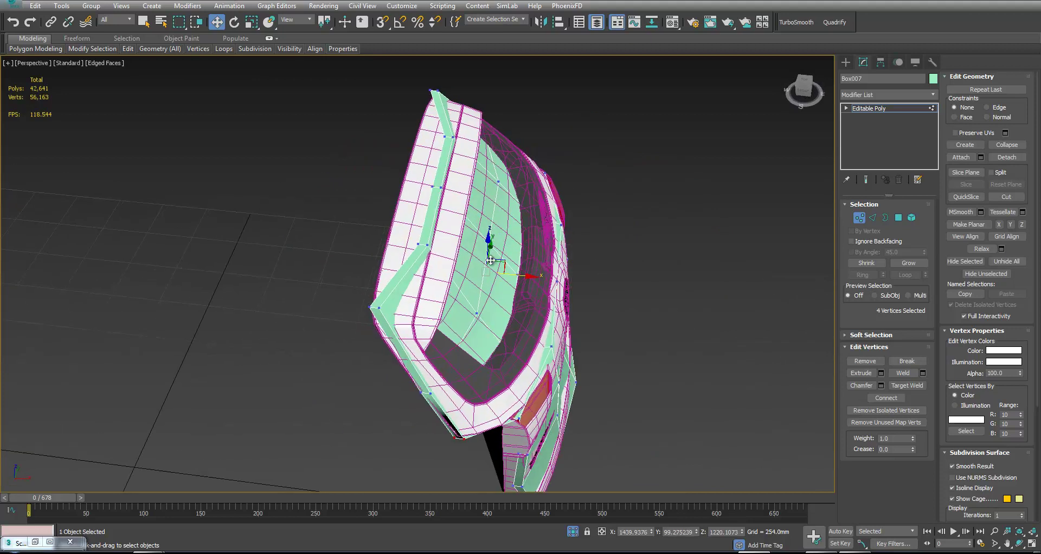
{"action": "left_click_drag", "start_coordinate": [515, 276], "coordinate": [524, 278]}
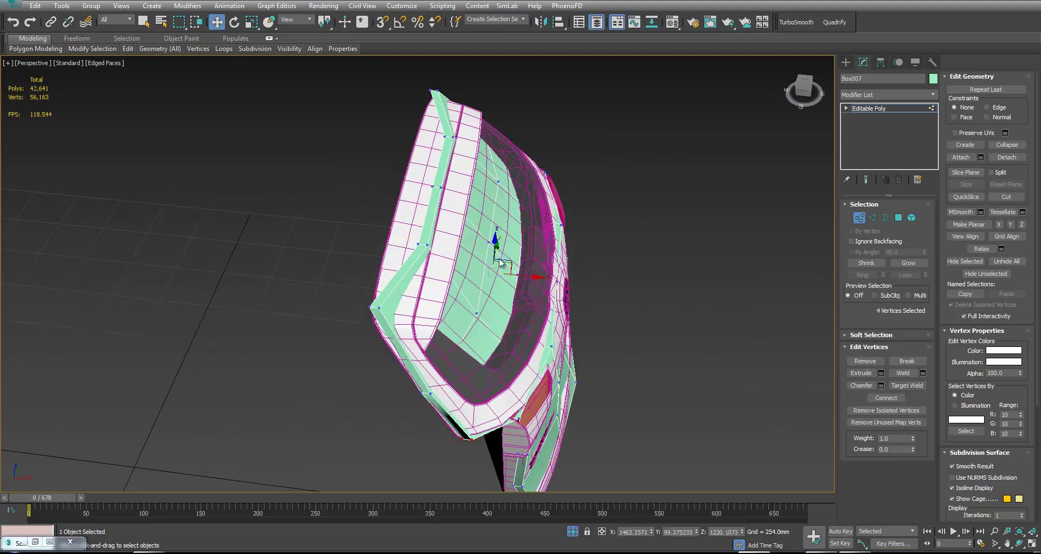
Select the six middle vertices of the stand-in's top edge and raise them about 11 mm along Z.
{"action": "middle_click_drag", "start_coordinate": [472, 246], "coordinate": [393, 216], "text": "alt"}
{"action": "left_click", "coordinate": [391, 213]}
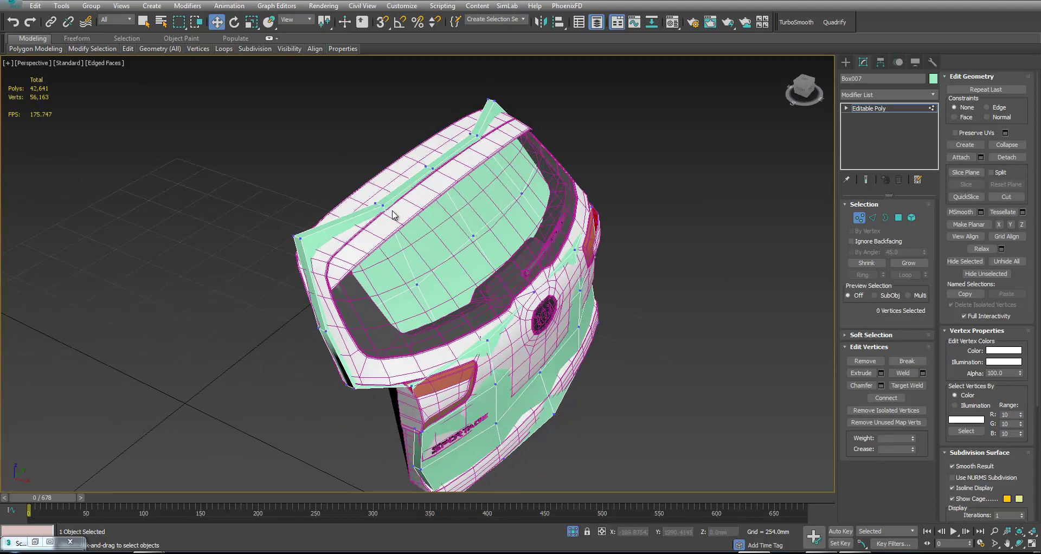
{"action": "middle_click_drag", "start_coordinate": [324, 107], "coordinate": [356, 127], "text": "alt"}
{"action": "left_click_drag", "start_coordinate": [500, 173], "coordinate": [525, 175]}
{"action": "middle_click_drag", "start_coordinate": [525, 174], "coordinate": [485, 195], "text": "alt"}
{"action": "left_click_drag", "start_coordinate": [462, 176], "coordinate": [435, 175]}
{"action": "left_click", "coordinate": [399, 140]}
{"action": "mouse_move", "coordinate": [399, 141]}
{"action": "left_mouse_down"}
{"action": "mouse_move", "coordinate": [413, 161]}
{"action": "mouse_move", "coordinate": [393, 128]}
{"action": "left_mouse_up"}
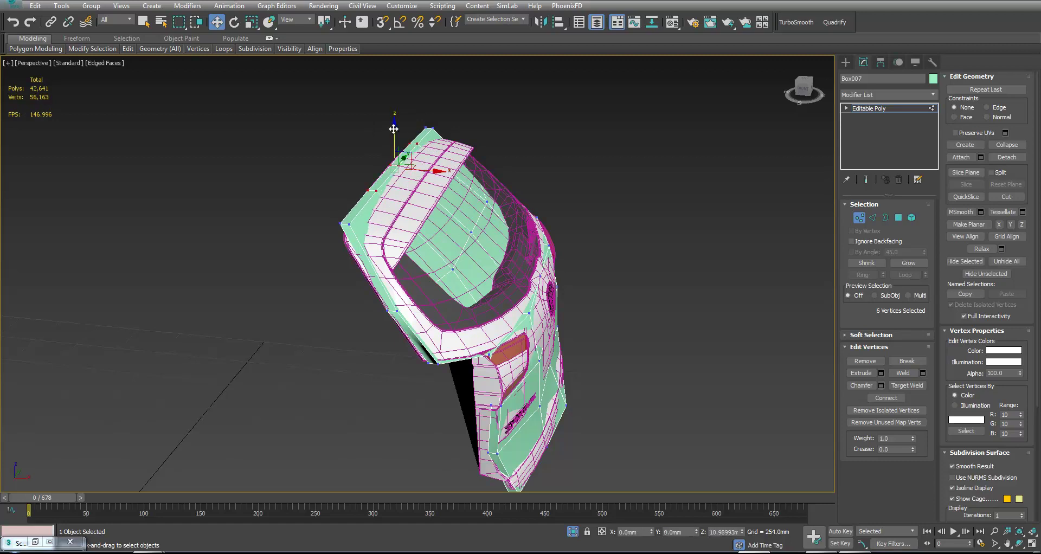
Select the central vertices of the second row in the Left view and move them up and outward over the spoiler.
{"action": "key", "text": "alt+w"}
{"action": "left_click_drag", "start_coordinate": [108, 356], "coordinate": [247, 371]}
{"action": "right_click", "coordinate": [563, 386]}
{"action": "key", "text": "alt+w"}
{"action": "left_click_drag", "start_coordinate": [477, 224], "coordinate": [463, 163]}
Select the four side vertices of the second row and move them up and inward along the window frame.
{"action": "middle_click_drag", "start_coordinate": [474, 212], "coordinate": [410, 213], "text": "alt"}
{"action": "left_click_drag", "start_coordinate": [274, 220], "coordinate": [285, 239]}
{"action": "left_click_drag", "start_coordinate": [645, 199], "coordinate": [695, 235], "text": "ctrl"}
{"action": "key", "text": "alt+w"}
{"action": "right_click", "coordinate": [319, 384]}
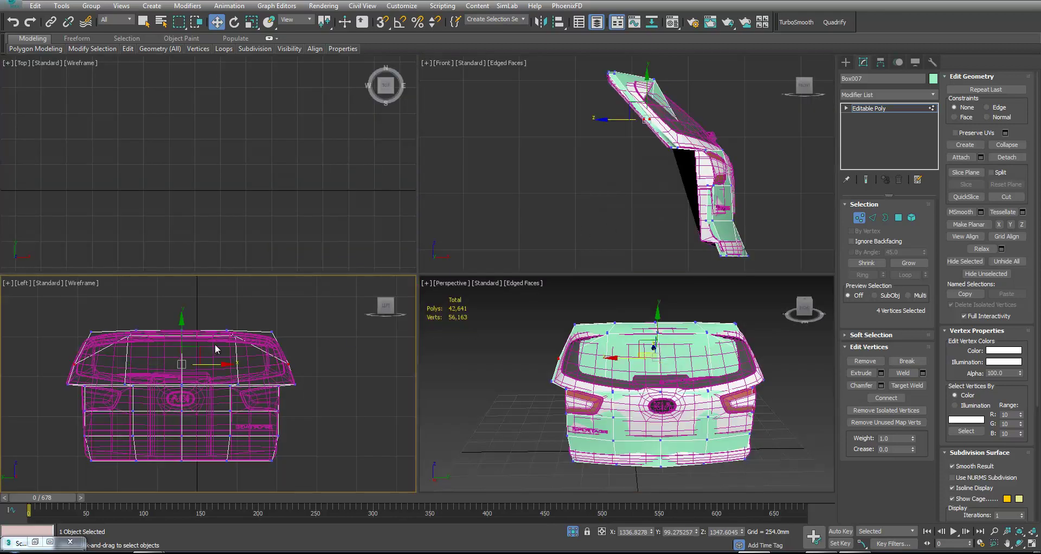
{"action": "left_click_drag", "start_coordinate": [183, 332], "coordinate": [188, 289]}
{"action": "right_click", "coordinate": [579, 173]}
{"action": "left_click_drag", "start_coordinate": [666, 71], "coordinate": [643, 91]}
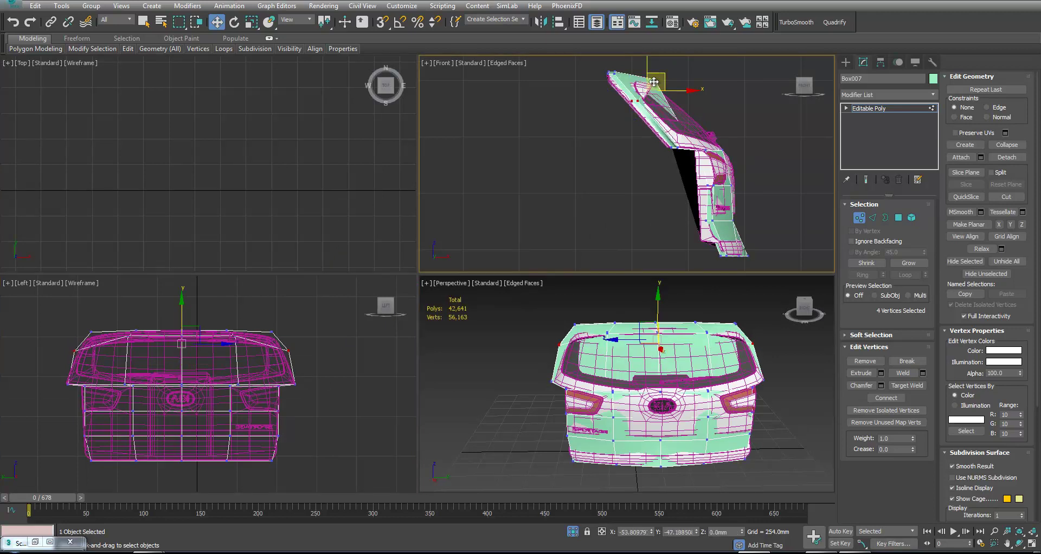
Connect the lengthwise edges across the rear window with one segment.
{"action": "right_click", "coordinate": [614, 339]}
{"action": "key", "text": "alt+w"}
{"action": "middle_click_drag", "start_coordinate": [615, 338], "coordinate": [406, 325], "text": "alt"}
{"action": "key", "text": "2"}
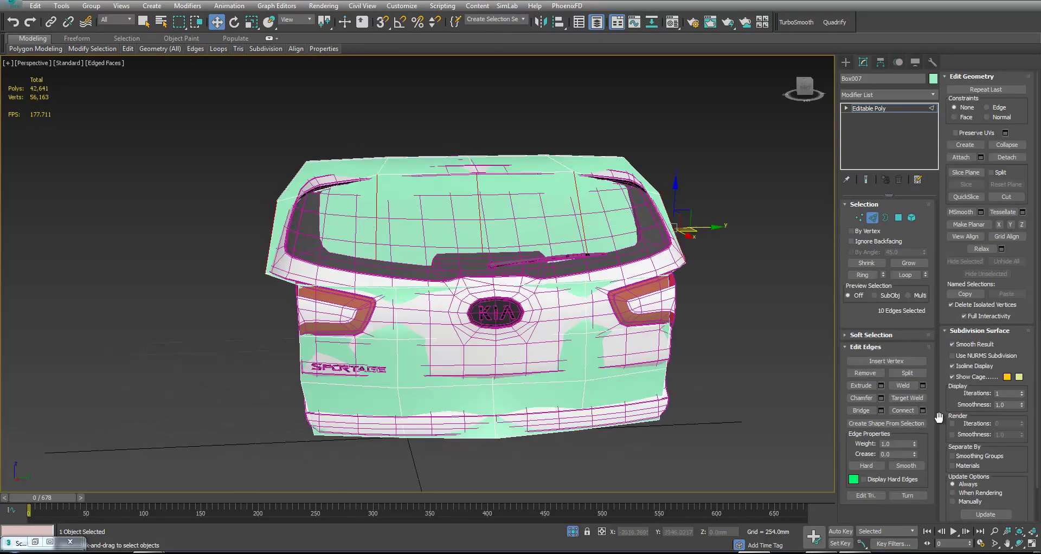
{"action": "left_click", "coordinate": [923, 411]}
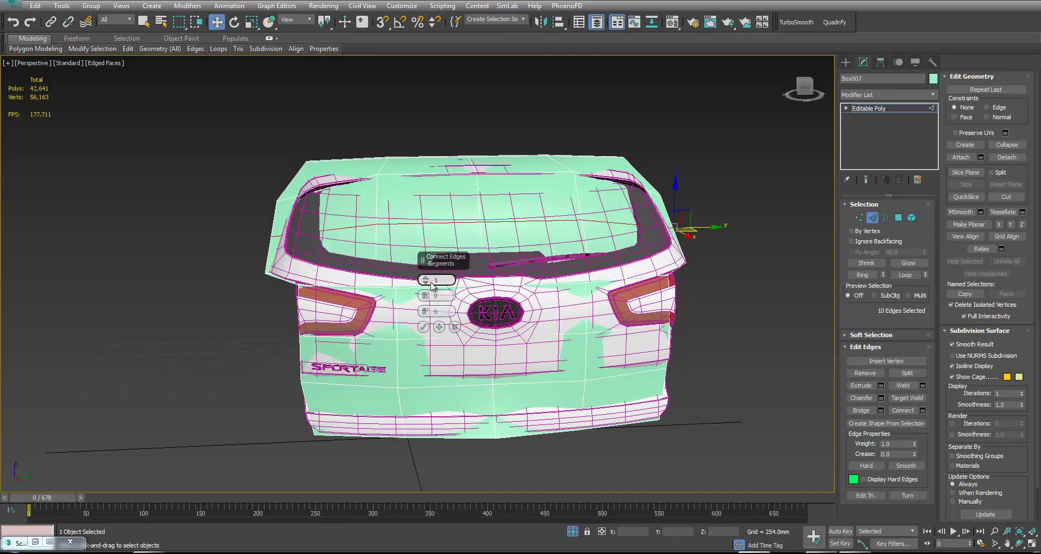
{"action": "left_click", "coordinate": [423, 327]}
Move the new rear-window edge row outward and pull its six central vertices farther out over the glass.
{"action": "mouse_move", "coordinate": [471, 228]}
{"action": "middle_mouse_down", "text": "alt"}
{"action": "mouse_move", "coordinate": [457, 182]}
{"action": "mouse_move", "coordinate": [483, 213]}
{"action": "middle_mouse_up", "text": "alt"}
{"action": "left_click_drag", "start_coordinate": [483, 214], "coordinate": [480, 217]}
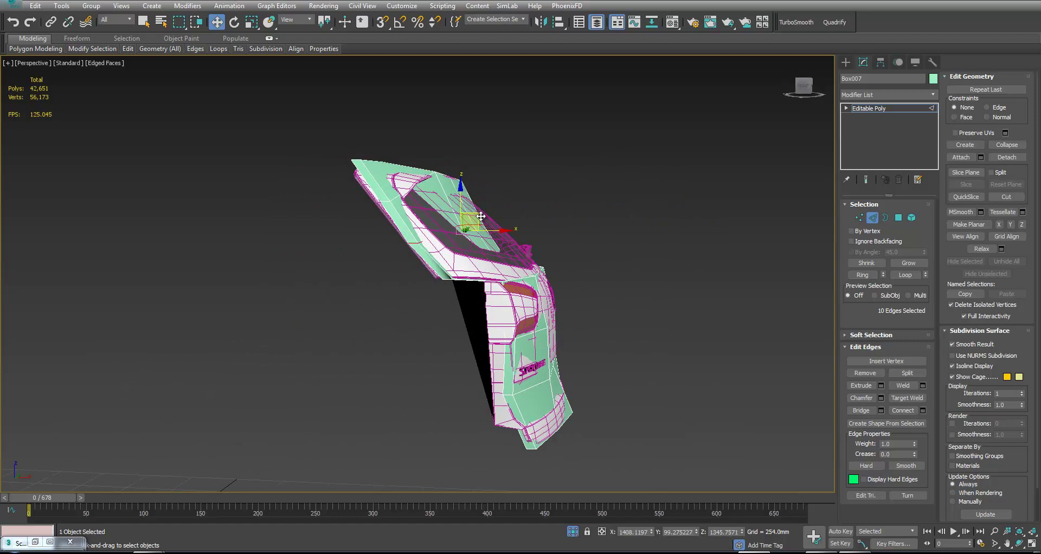
{"action": "left_click", "coordinate": [859, 217]}
{"action": "key", "text": "alt+w"}
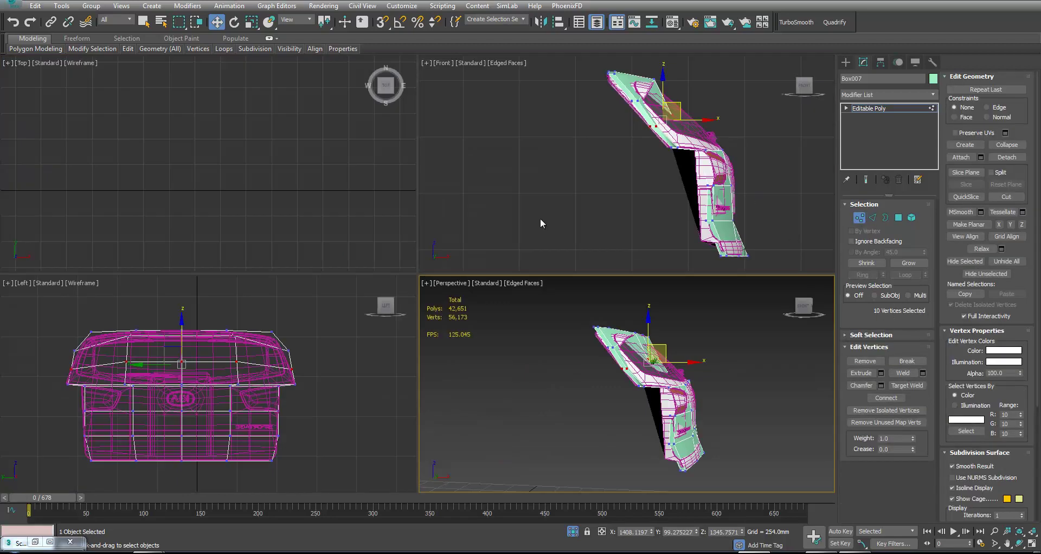
{"action": "left_click_drag", "start_coordinate": [319, 353], "coordinate": [276, 397]}
{"action": "right_click", "coordinate": [588, 414]}
{"action": "key", "text": "alt+w"}
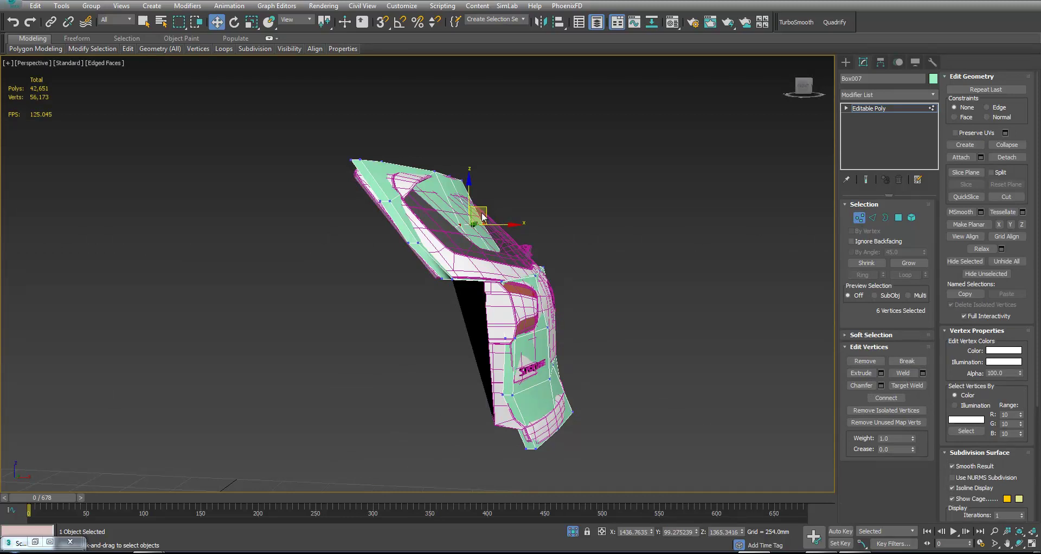
{"action": "left_click_drag", "start_coordinate": [484, 208], "coordinate": [516, 220]}
Select the six central vertices below the rear window in the Left view and move them up and outward.
{"action": "key", "text": "alt+w"}
{"action": "scroll", "coordinate": [135, 404], "scroll_direction": "up", "scroll_amount": 6}
{"action": "left_click_drag", "start_coordinate": [145, 348], "coordinate": [160, 372]}
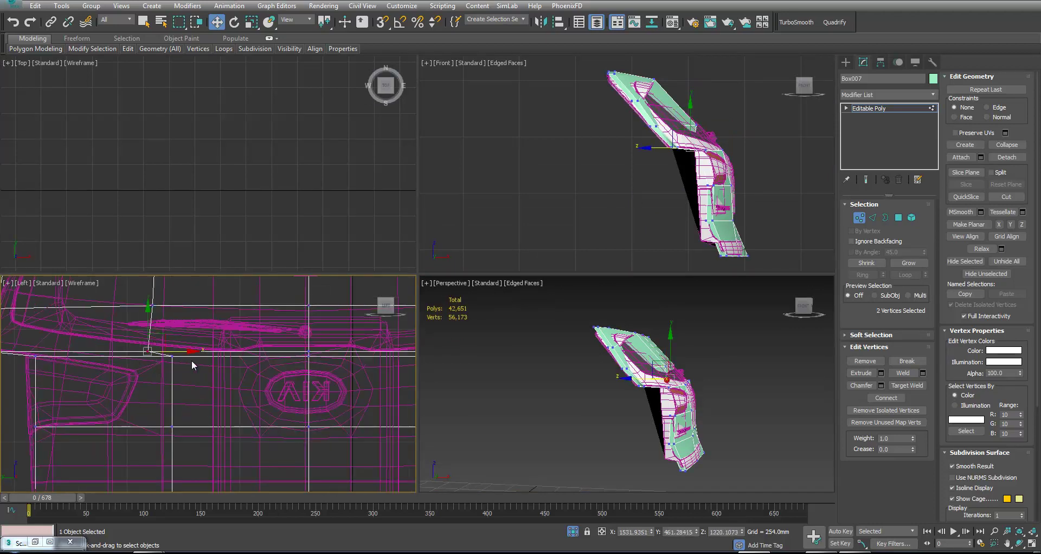
{"action": "left_click_drag", "start_coordinate": [318, 356], "coordinate": [318, 356], "text": "ctrl"}
{"action": "middle_click_drag", "start_coordinate": [306, 357], "coordinate": [93, 418]}
{"action": "left_click_drag", "start_coordinate": [212, 398], "coordinate": [265, 414], "text": "ctrl"}
{"action": "left_click_drag", "start_coordinate": [104, 416], "coordinate": [103, 416], "text": "alt"}
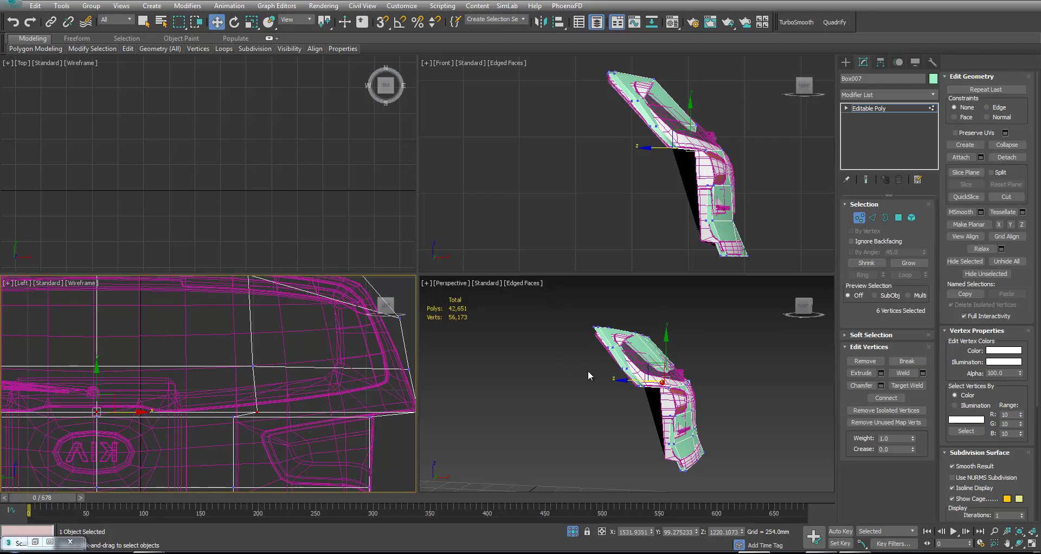
{"action": "right_click", "coordinate": [617, 378]}
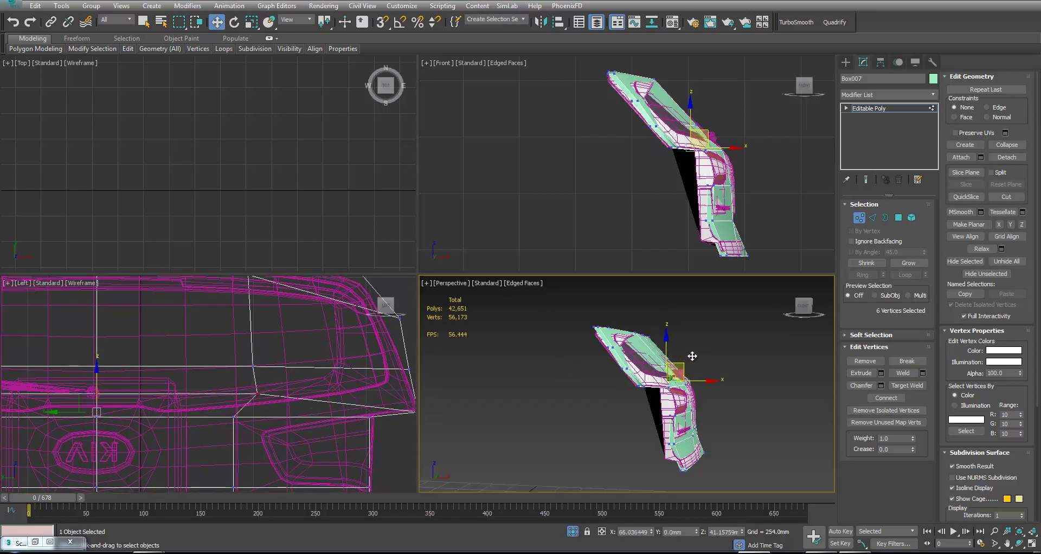
Scale the six vertices below the rear window wider along Y and move them slightly inward and down.
{"action": "key", "text": "alt+w"}
{"action": "scroll", "coordinate": [512, 360], "scroll_direction": "up", "scroll_amount": 2}
{"action": "middle_click_drag", "start_coordinate": [512, 361], "coordinate": [472, 358], "text": "alt"}
{"action": "key", "text": "r"}
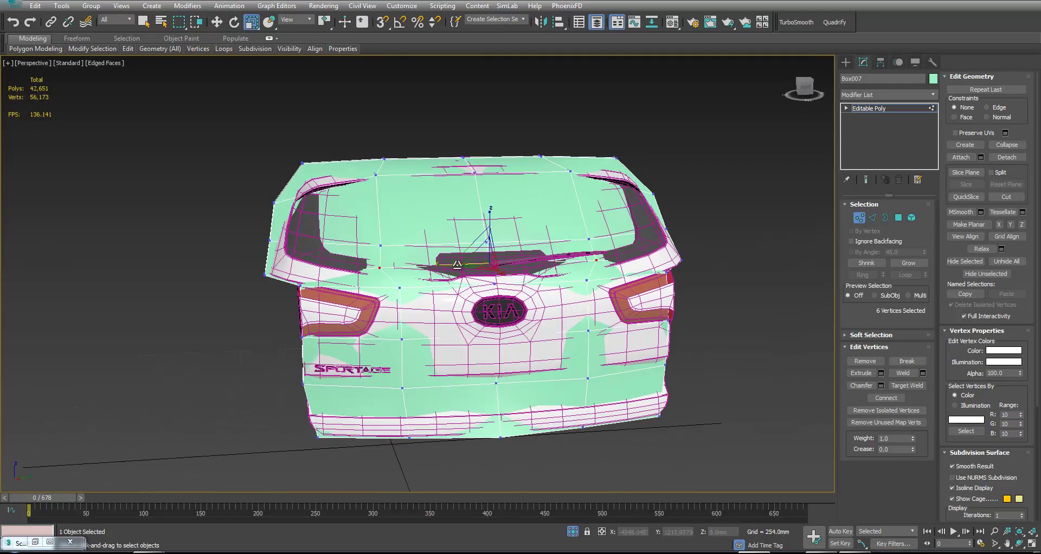
{"action": "middle_click_drag", "start_coordinate": [426, 264], "coordinate": [530, 241], "text": "alt"}
{"action": "key", "text": "w"}
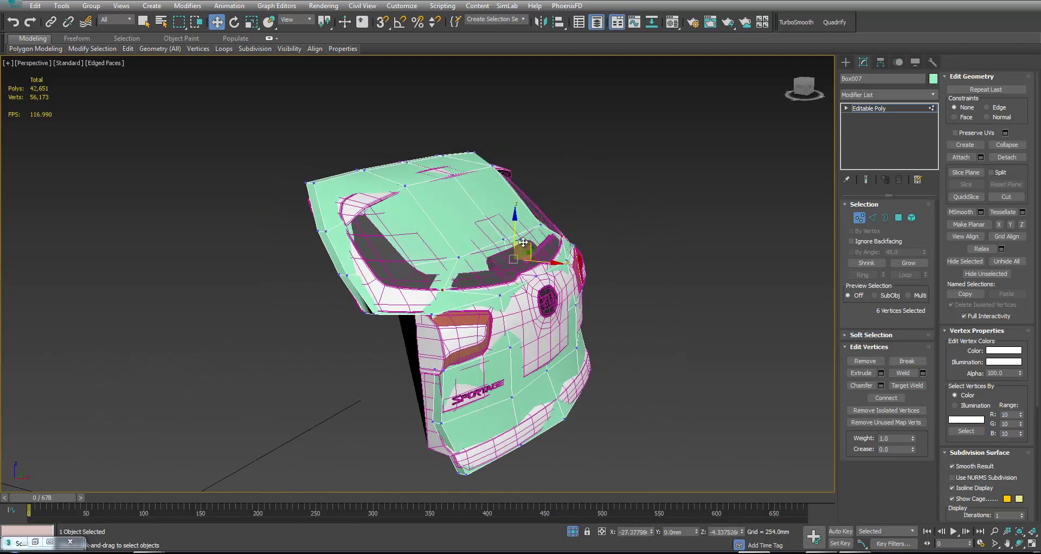
Select the four corner vertices of the stand-in's top edge and adjust them to follow the original back door.
{"action": "middle_click_drag", "start_coordinate": [510, 241], "coordinate": [450, 278], "text": "alt"}
{"action": "left_click_drag", "start_coordinate": [355, 223], "coordinate": [613, 265]}
{"action": "middle_click_drag", "start_coordinate": [613, 264], "coordinate": [459, 247], "text": "alt"}
{"action": "key", "text": "r"}
{"action": "middle_click_drag", "start_coordinate": [770, 230], "coordinate": [724, 238], "text": "alt"}
{"action": "left_click_drag", "start_coordinate": [642, 214], "coordinate": [676, 255]}
{"action": "left_click_drag", "start_coordinate": [479, 91], "coordinate": [574, 143], "text": "ctrl"}
{"action": "key", "text": "w"}
{"action": "middle_click_drag", "start_coordinate": [588, 217], "coordinate": [707, 230], "text": "alt"}
{"action": "scroll", "coordinate": [759, 262], "scroll_direction": "down", "scroll_amount": 3}
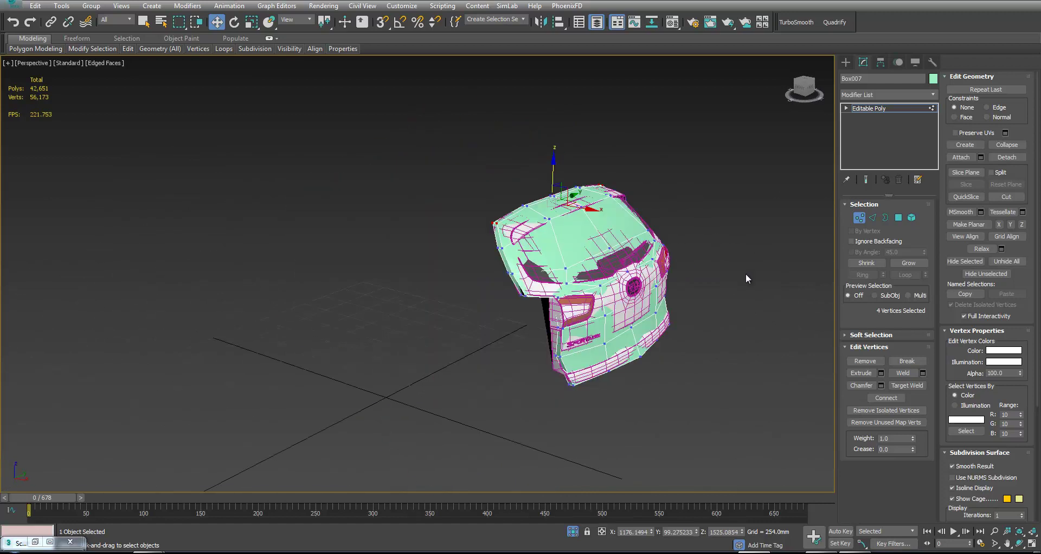
Leave vertex editing and align the back-door stand-in's pivot to the pivot of the original back door.
{"action": "middle_click_drag", "start_coordinate": [766, 262], "coordinate": [738, 298], "text": "alt"}
{"action": "left_click", "coordinate": [858, 217]}
{"action": "middle_click_drag", "start_coordinate": [755, 260], "coordinate": [767, 181], "text": "alt"}
{"action": "left_click", "coordinate": [880, 62]}
{"action": "left_click", "coordinate": [884, 136]}
{"action": "left_click", "coordinate": [558, 22]}
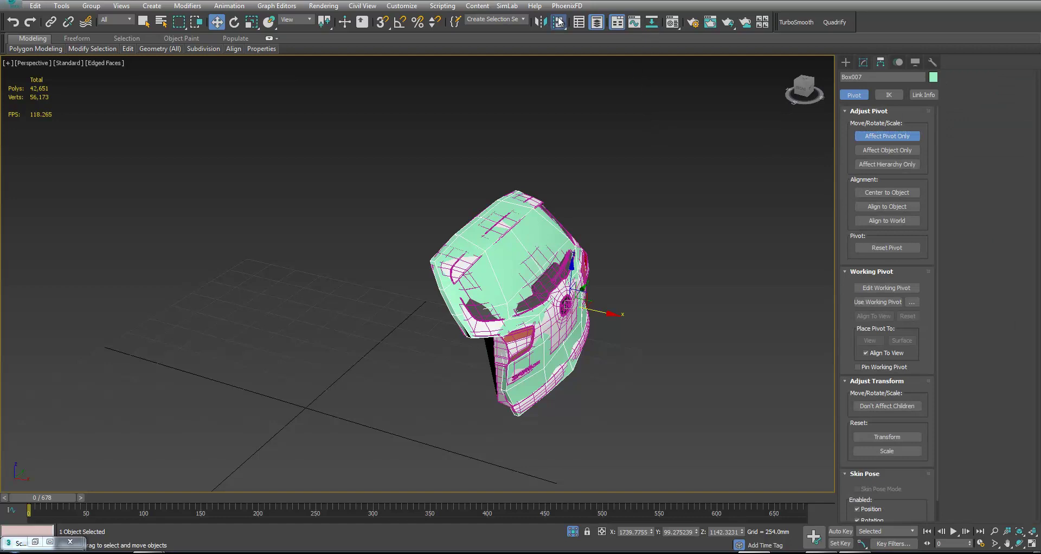
{"action": "left_click", "coordinate": [459, 274]}
{"action": "left_click", "coordinate": [714, 486]}
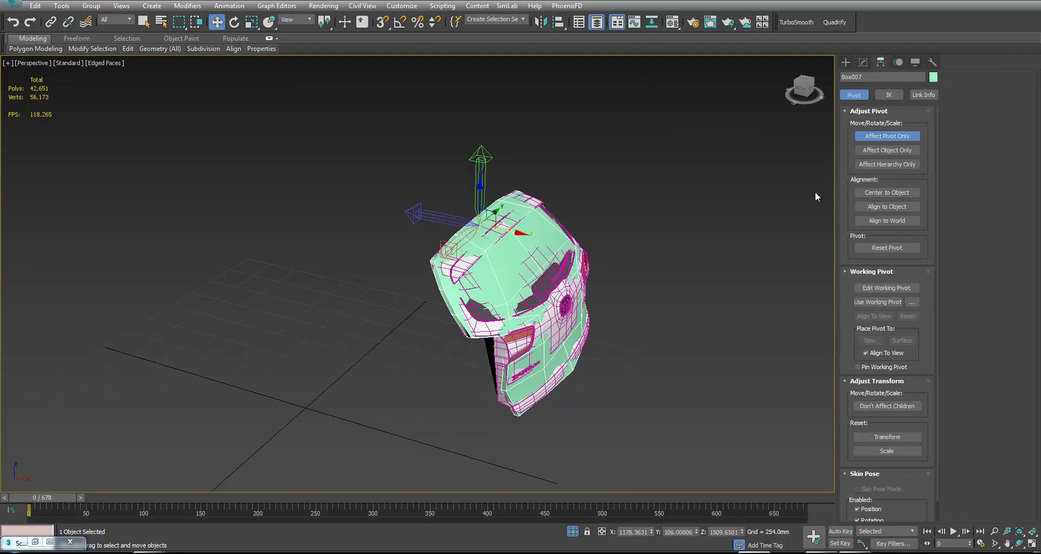
{"action": "left_click", "coordinate": [878, 136]}
Try rotating the back-door stand-in about its newly aligned pivot.
{"action": "key", "text": "e"}
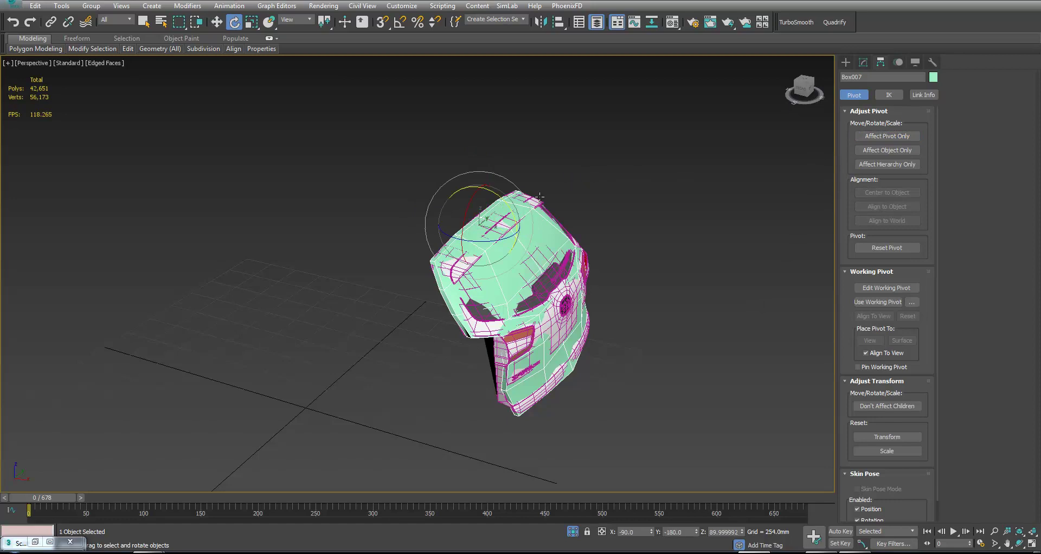
{"action": "left_click_drag", "start_coordinate": [508, 206], "coordinate": [632, 209]}
{"action": "left_click", "coordinate": [640, 228]}
Select the original BackDoor object and open the Layer Explorer in an enlarged window.
{"action": "left_click", "coordinate": [560, 313]}
{"action": "key", "text": "w"}
{"action": "left_click", "coordinate": [578, 24]}
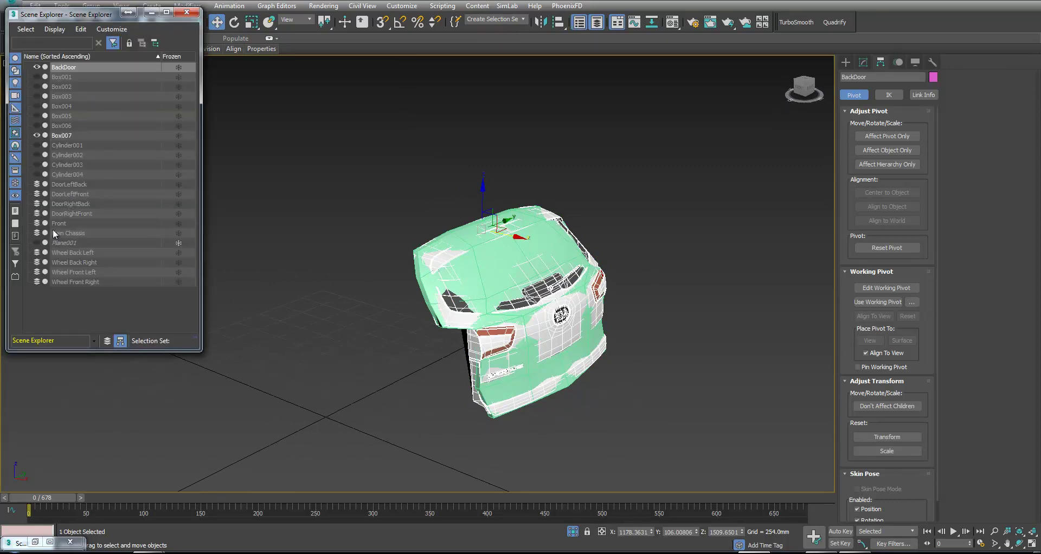
{"action": "left_click", "coordinate": [184, 12]}
{"action": "left_click", "coordinate": [611, 22]}
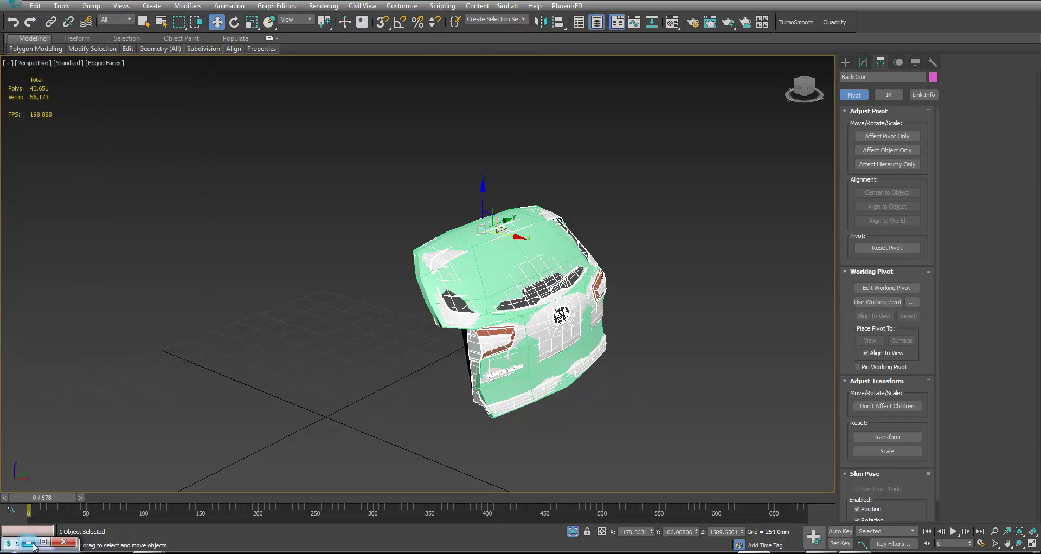
{"action": "left_click", "coordinate": [44, 543]}
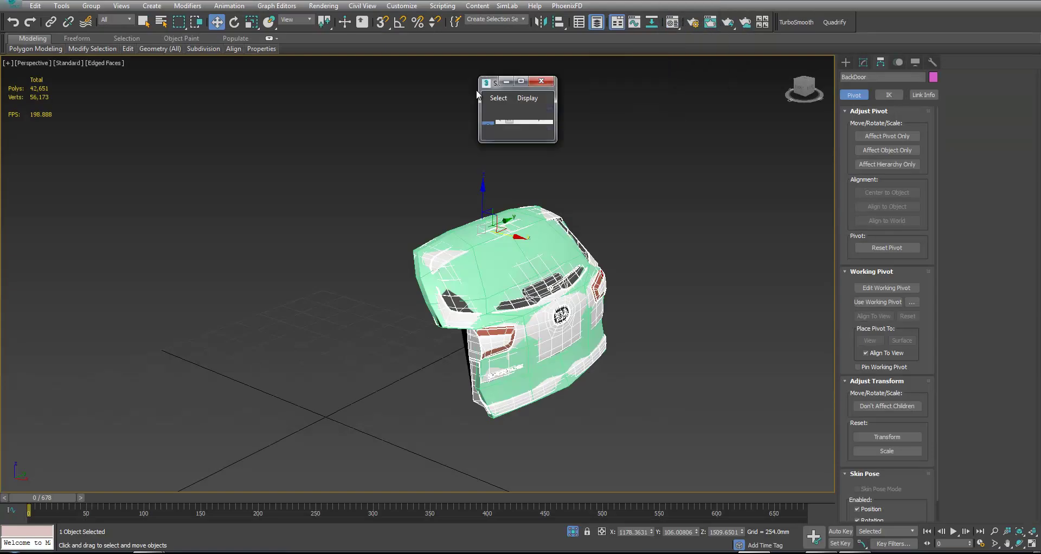
{"action": "left_click_drag", "start_coordinate": [476, 90], "coordinate": [328, 455]}
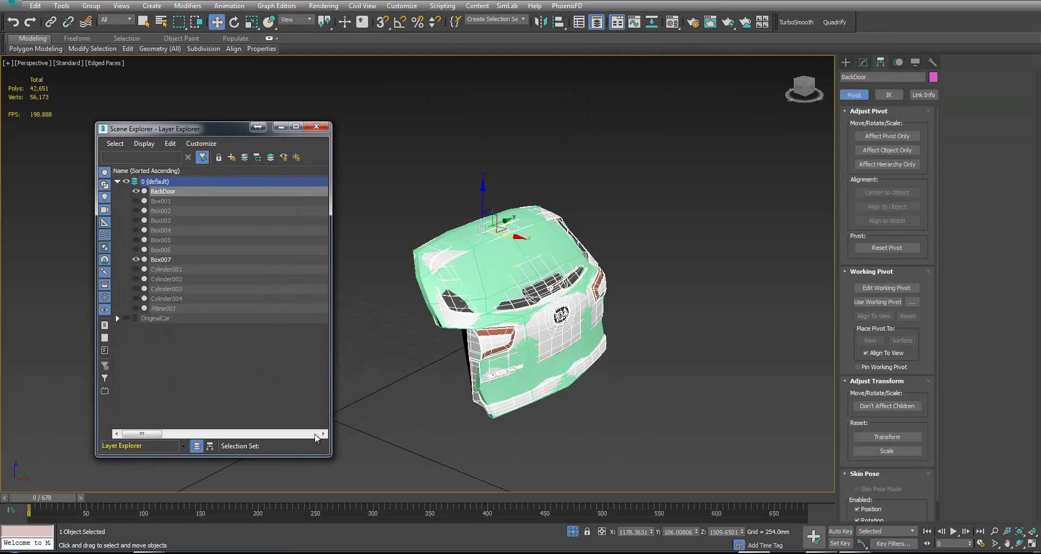
Add BackDoor to the OriginalCar layer and make layer 0 (default) current again.
{"action": "left_click", "coordinate": [134, 318]}
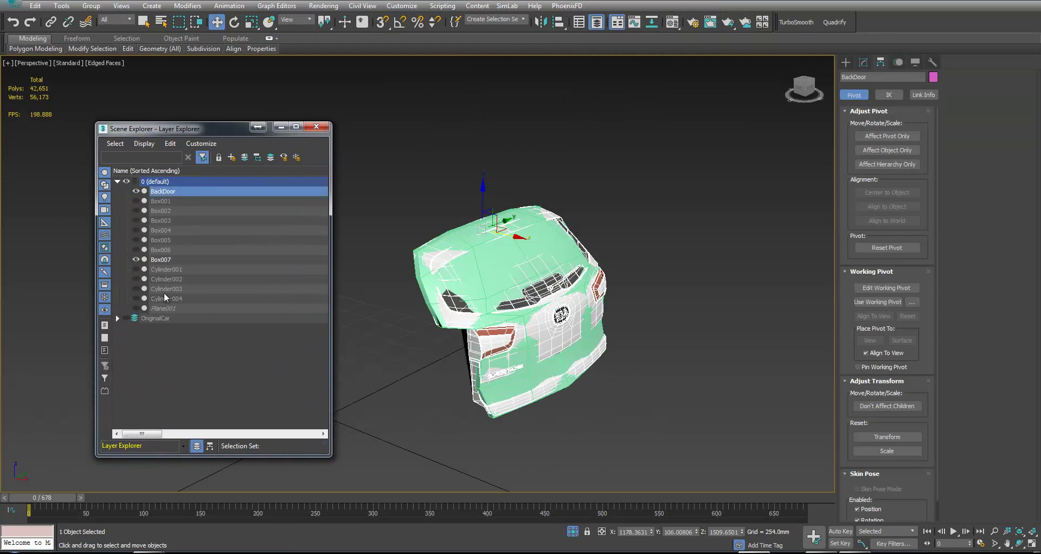
{"action": "left_click", "coordinate": [245, 158]}
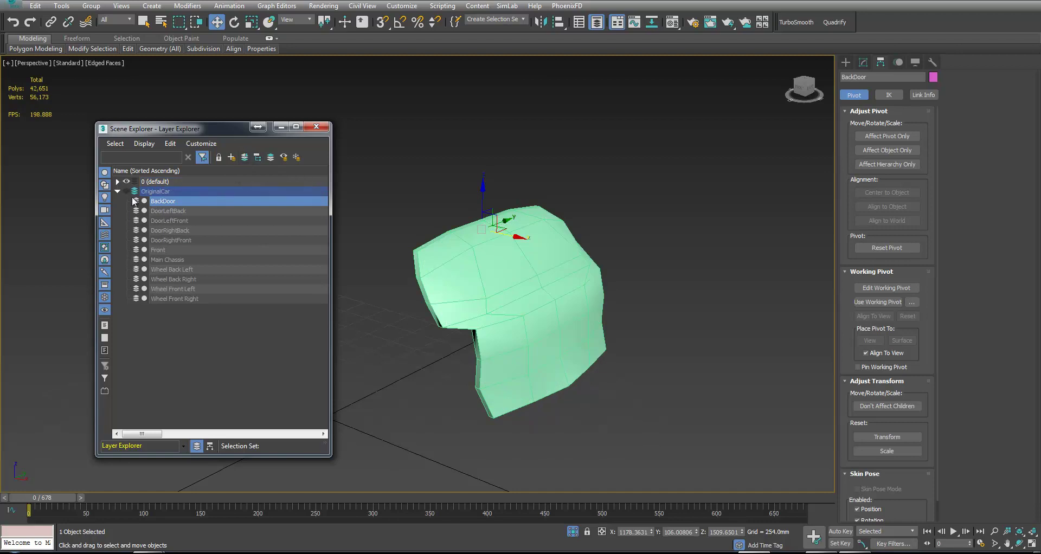
{"action": "left_click", "coordinate": [134, 181]}
{"action": "left_click", "coordinate": [117, 191]}
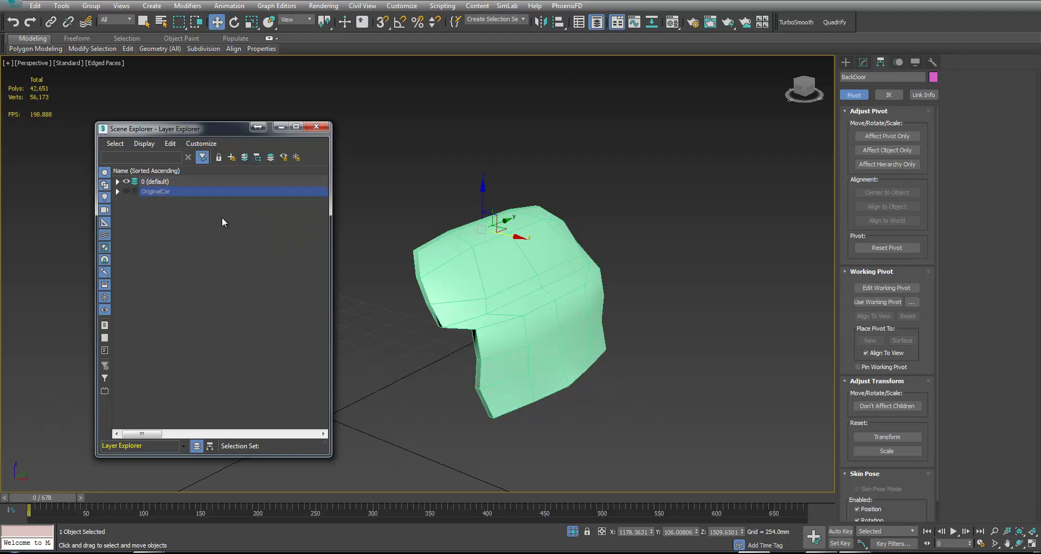
End isolation to show all the car stand-ins, clear the selection and switch the viewport to wireframe.
{"action": "right_click", "coordinate": [422, 216]}
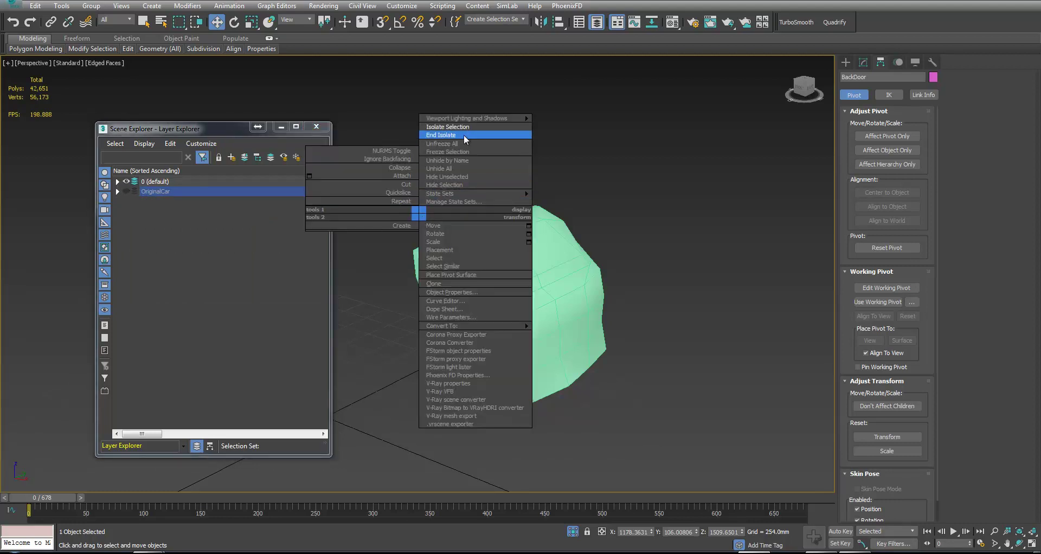
{"action": "left_click", "coordinate": [465, 136]}
{"action": "left_click", "coordinate": [281, 126]}
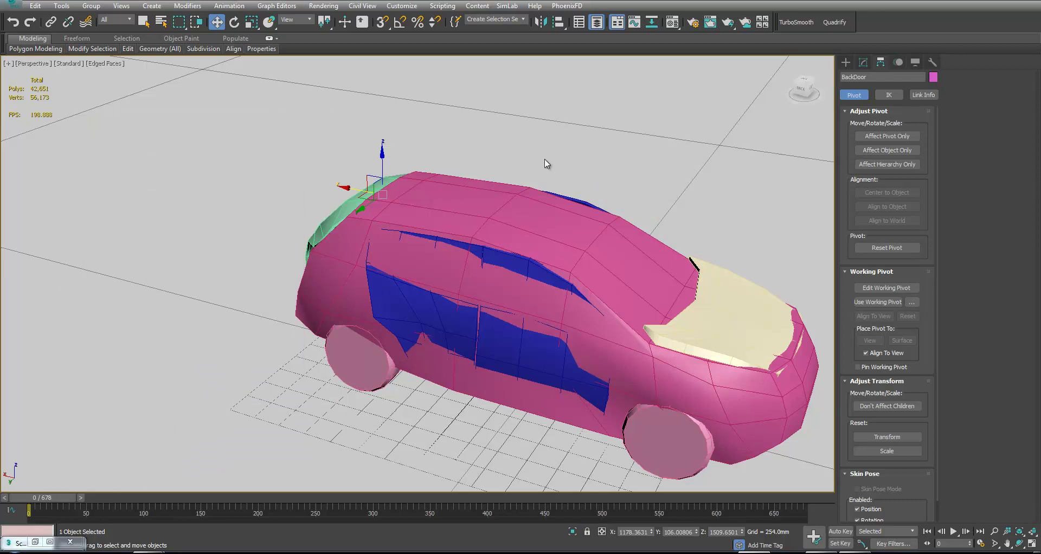
{"action": "left_click", "coordinate": [551, 154]}
{"action": "key", "text": "F3"}
{"action": "scroll", "coordinate": [477, 199], "scroll_direction": "down", "scroll_amount": 3}
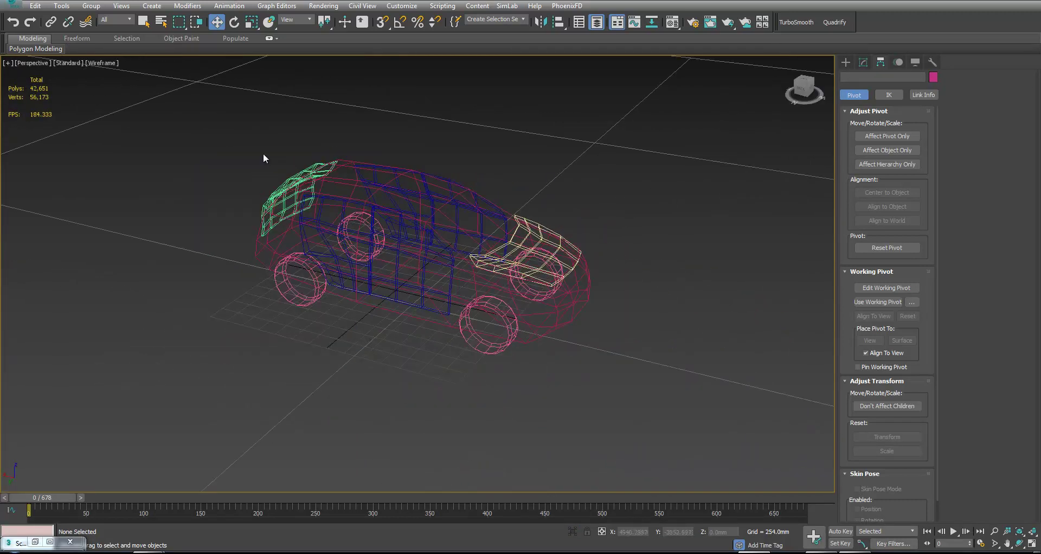
Examine the complete set of stand-in parts in wireframe from several angles.
{"action": "left_click_drag", "start_coordinate": [568, 329], "coordinate": [569, 328]}
{"action": "middle_click_drag", "start_coordinate": [568, 329], "coordinate": [680, 297], "text": "alt"}
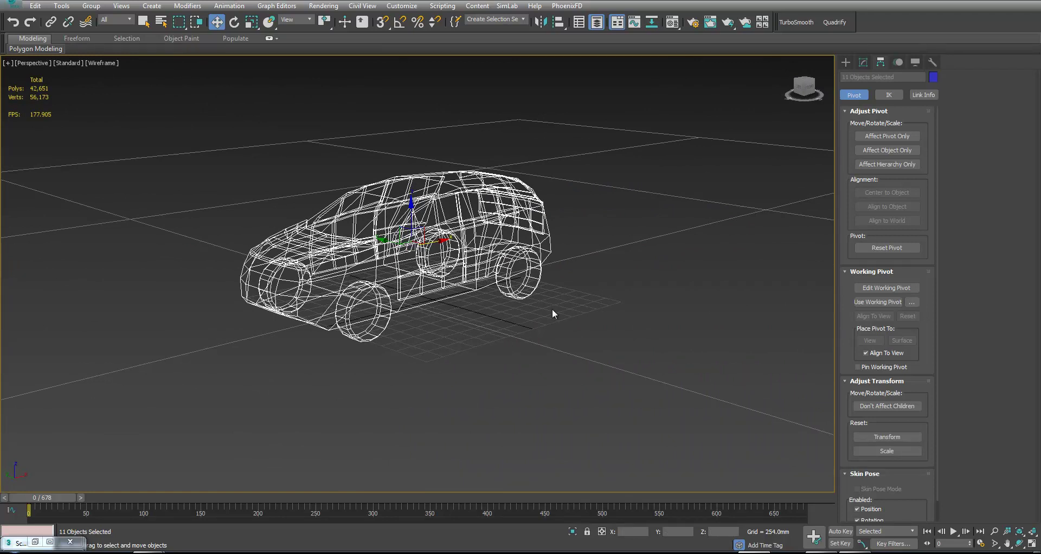
{"action": "left_click", "coordinate": [479, 308]}
{"action": "scroll", "coordinate": [473, 318], "scroll_direction": "up", "scroll_amount": 5}
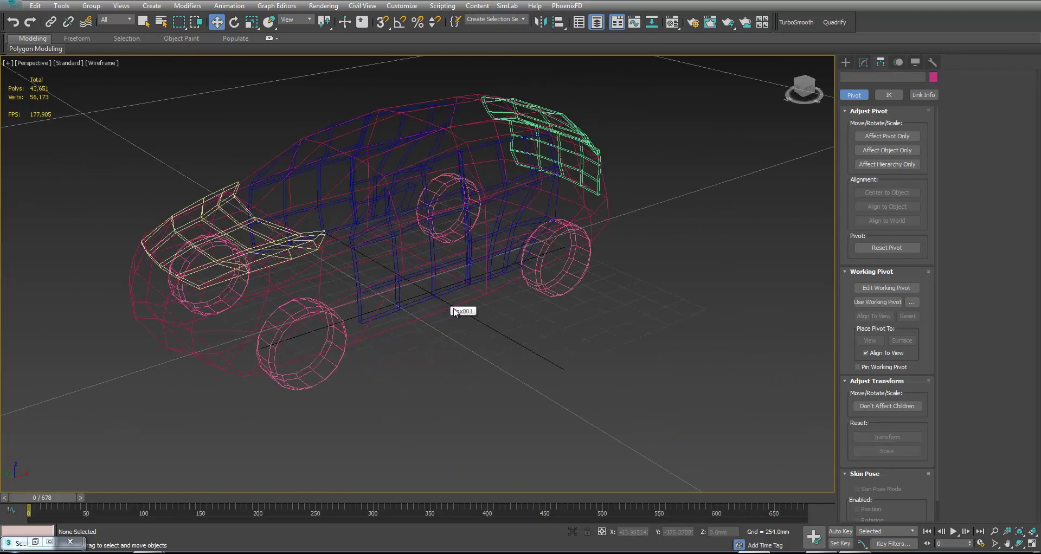
{"action": "middle_click_drag", "start_coordinate": [455, 312], "coordinate": [490, 330]}
{"action": "middle_click_drag", "start_coordinate": [540, 358], "coordinate": [558, 347], "text": "alt"}
{"action": "scroll", "coordinate": [511, 356], "scroll_direction": "down", "scroll_amount": 3}
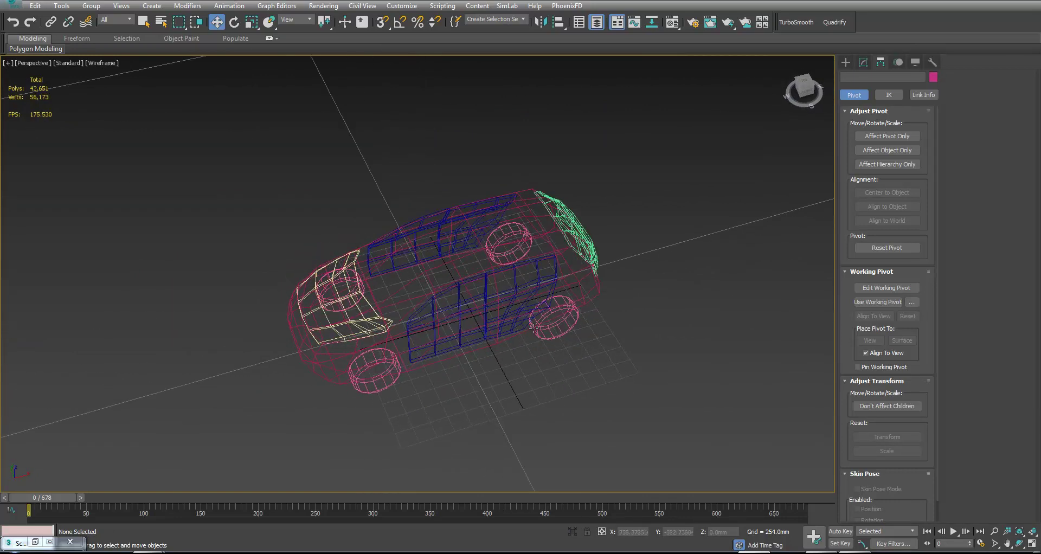
{"action": "middle_click_drag", "start_coordinate": [375, 240], "coordinate": [447, 252], "text": "alt"}
{"action": "key", "text": "alt"}
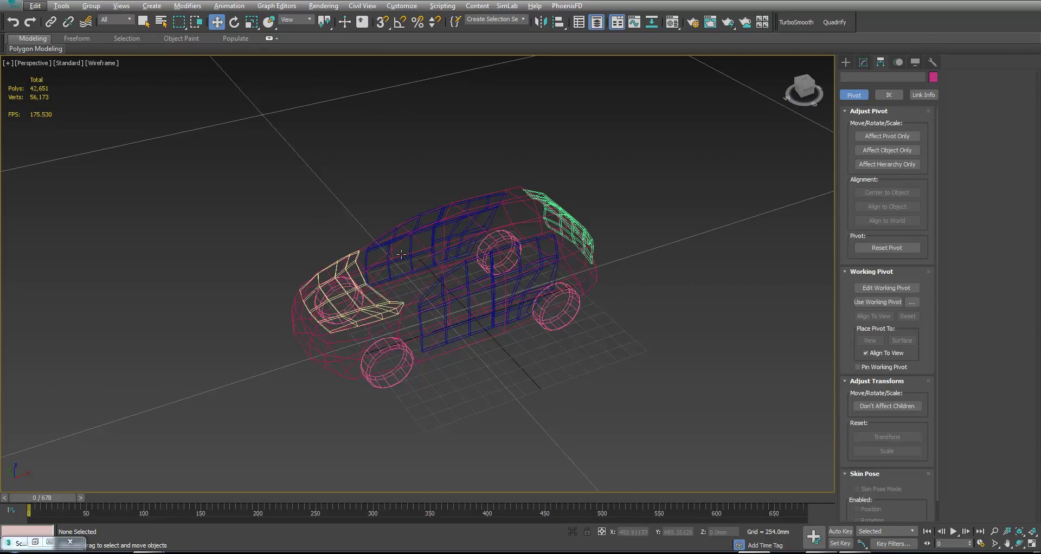
{"action": "middle_click_drag", "start_coordinate": [507, 286], "coordinate": [422, 229], "text": "alt"}
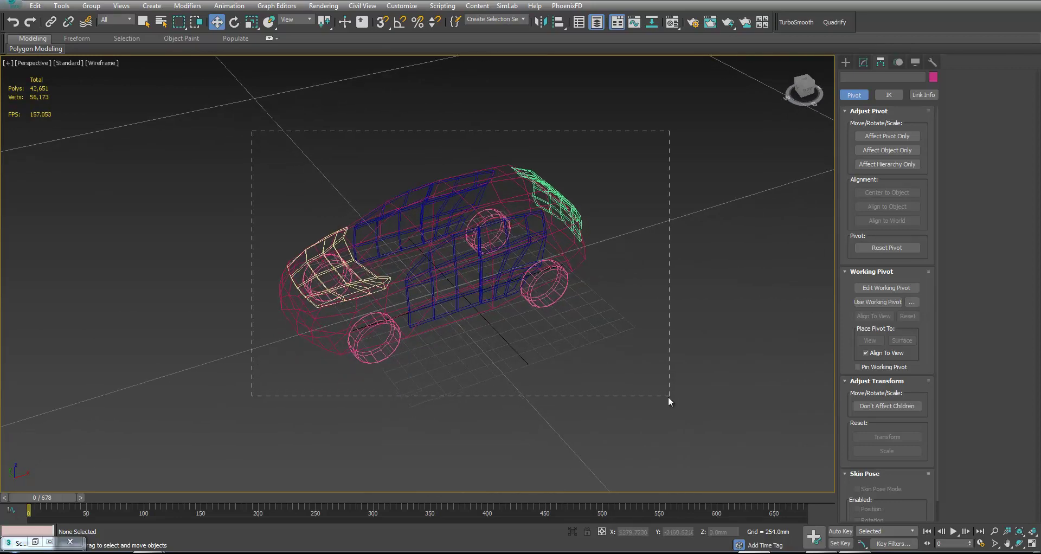
Select all eleven stand-in objects and apply Reset XForm to them.
{"action": "left_click_drag", "start_coordinate": [672, 396], "coordinate": [626, 403]}
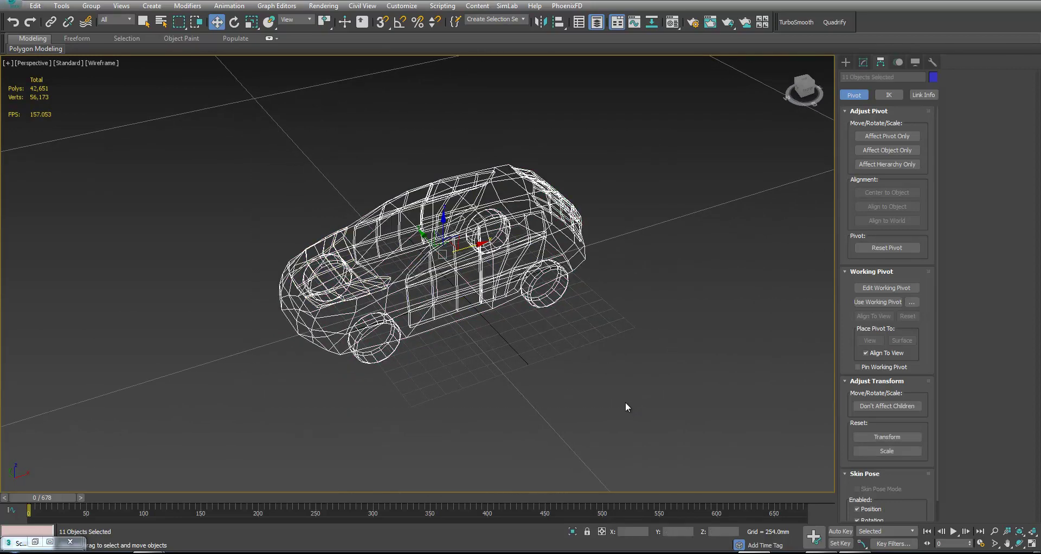
{"action": "left_click", "coordinate": [930, 63]}
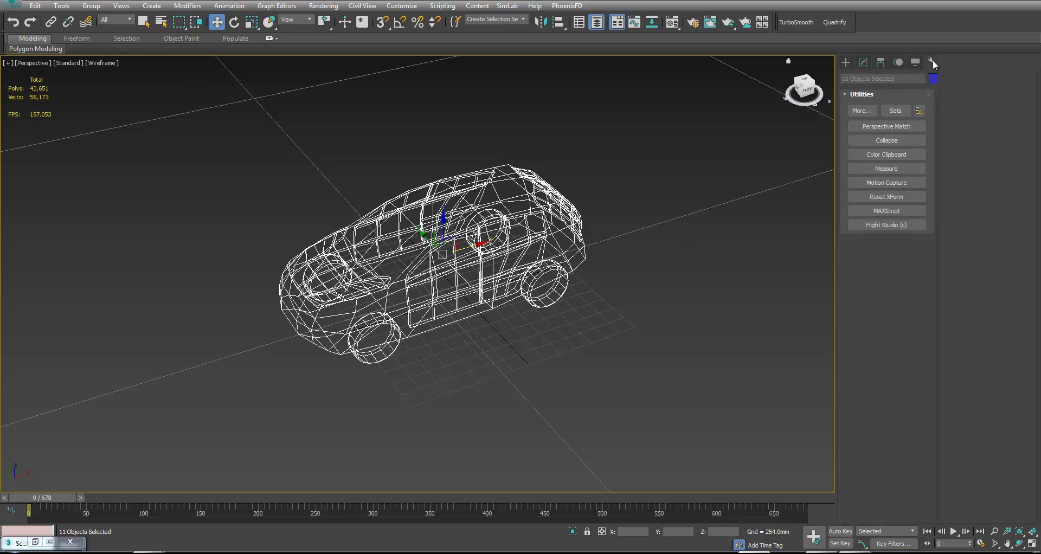
{"action": "left_click", "coordinate": [886, 196]}
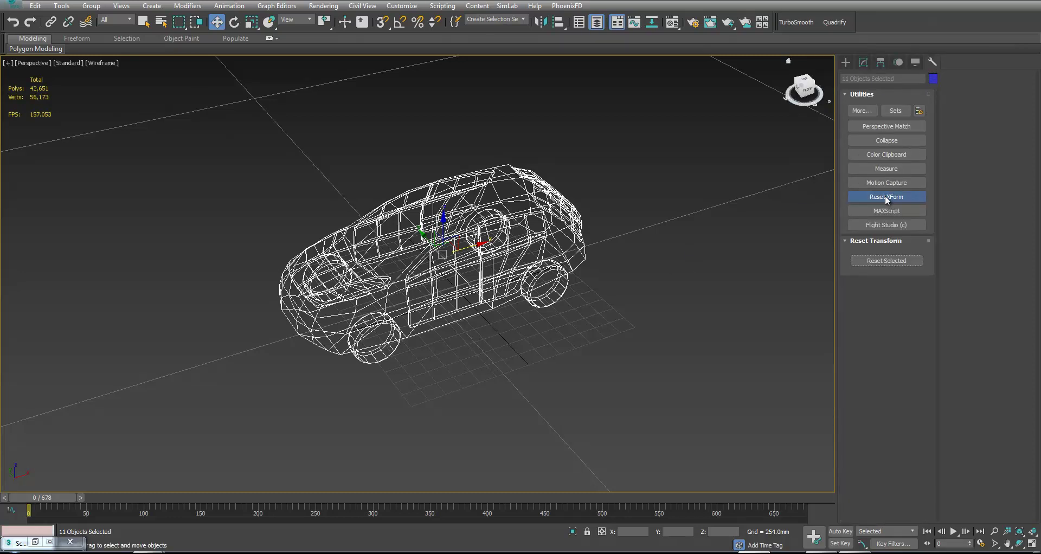
{"action": "left_click", "coordinate": [885, 261]}
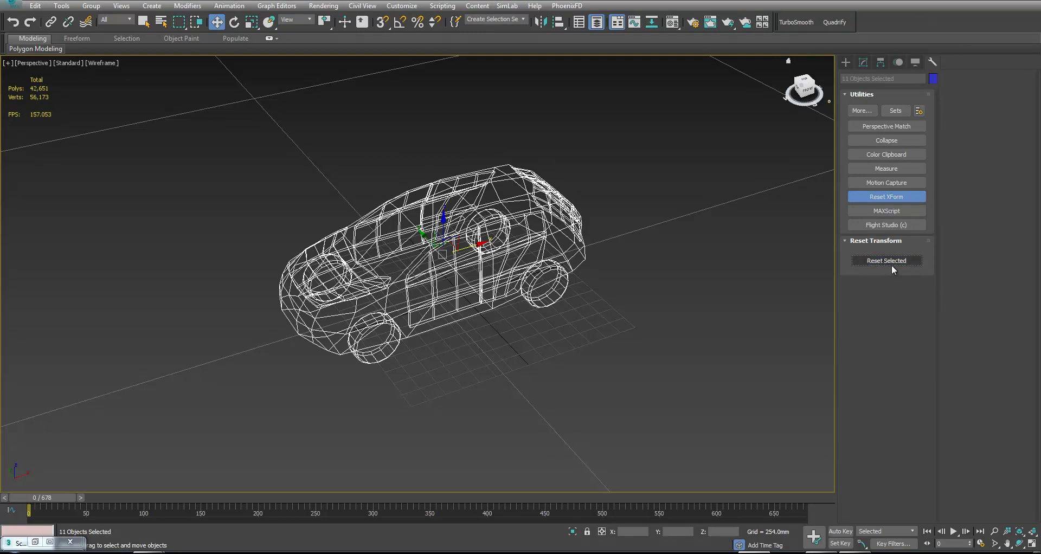
Convert the eleven stand-ins to Editable Poly and return the viewport to shaded display.
{"action": "right_click", "coordinate": [570, 284]}
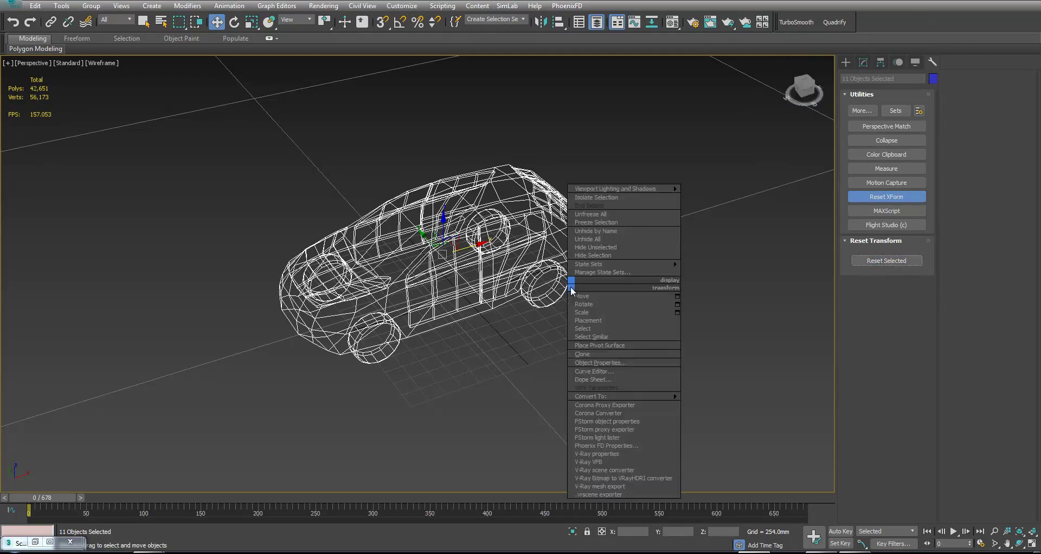
{"action": "mouse_move", "coordinate": [659, 395]}
{"action": "left_click", "coordinate": [701, 404]}
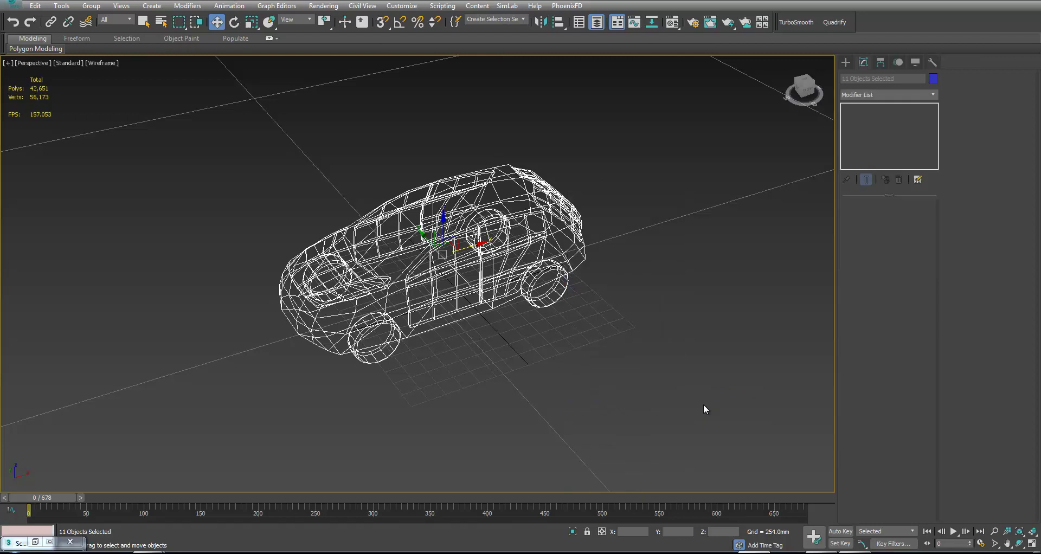
{"action": "left_click", "coordinate": [583, 342]}
{"action": "key", "text": "F3"}
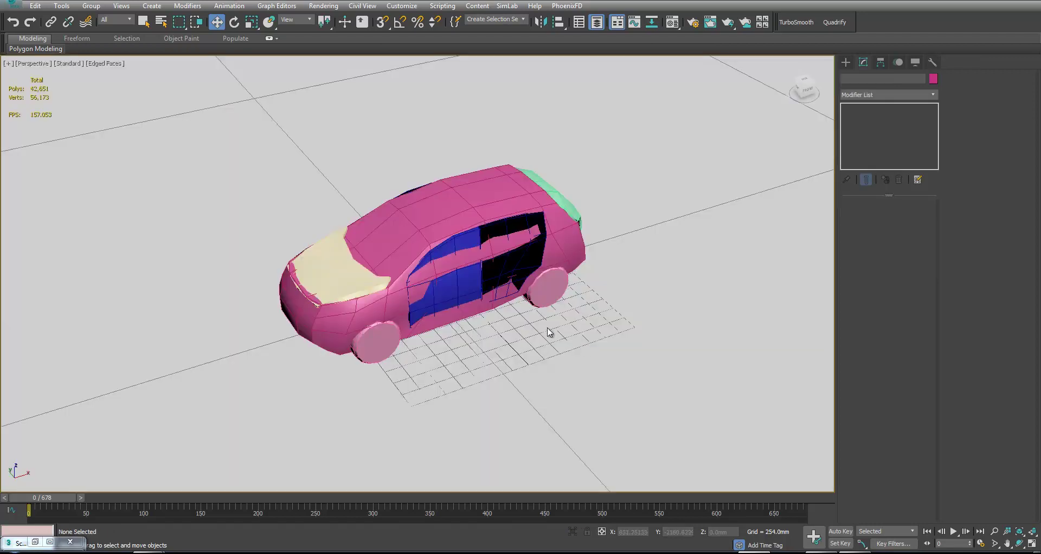
Flip the normals of the whole left rear door stand-in at element level.
{"action": "left_click", "coordinate": [520, 256]}
{"action": "mouse_move", "coordinate": [519, 274]}
{"action": "middle_mouse_down", "text": "alt"}
{"action": "mouse_move", "coordinate": [352, 289]}
{"action": "mouse_move", "coordinate": [311, 271]}
{"action": "mouse_move", "coordinate": [439, 298]}
{"action": "mouse_move", "coordinate": [672, 273]}
{"action": "mouse_move", "coordinate": [616, 288]}
{"action": "mouse_move", "coordinate": [493, 279]}
{"action": "mouse_move", "coordinate": [520, 285]}
{"action": "middle_mouse_up", "text": "alt"}
{"action": "scroll", "coordinate": [519, 286], "scroll_direction": "up", "scroll_amount": 3}
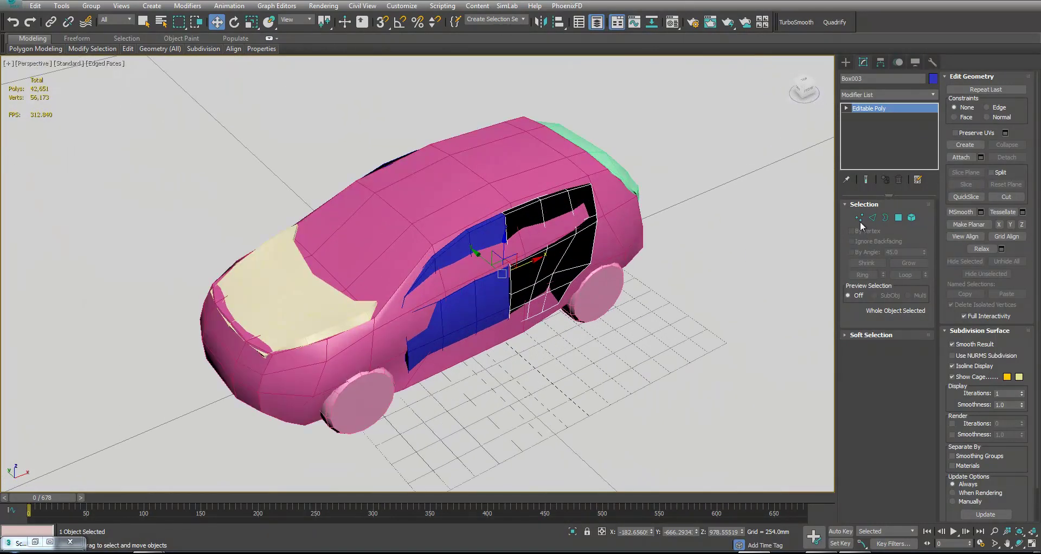
{"action": "left_click", "coordinate": [911, 217]}
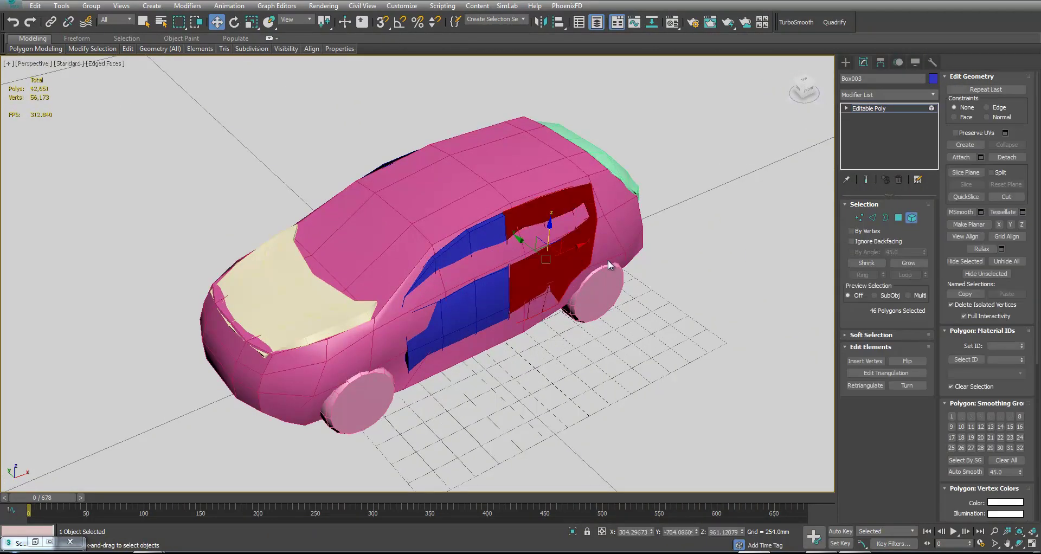
{"action": "left_click", "coordinate": [907, 359]}
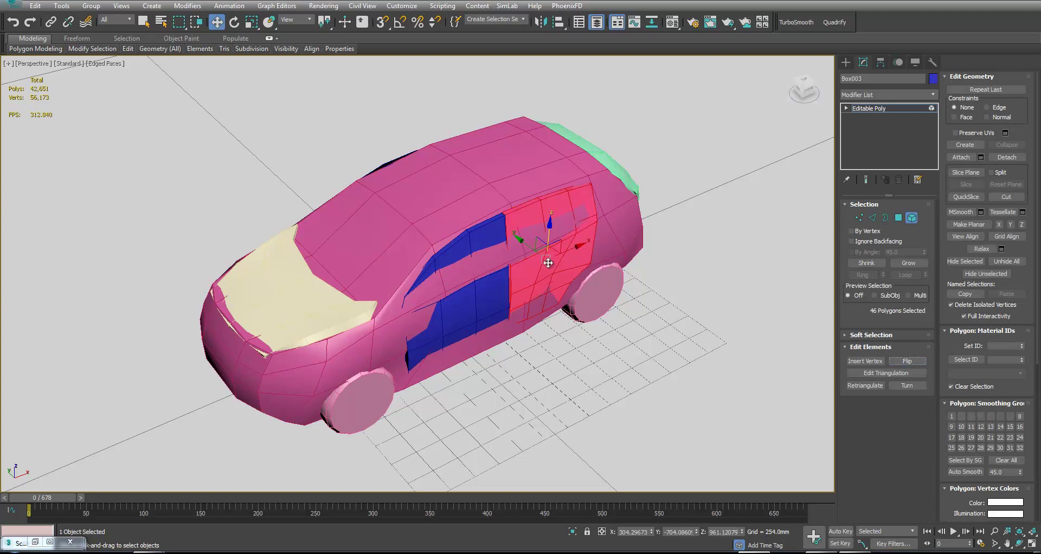
{"action": "middle_click_drag", "start_coordinate": [497, 271], "coordinate": [617, 263], "text": "alt"}
{"action": "left_click", "coordinate": [911, 218]}
Select the right front door stand-in's entire element for flipping its normals.
{"action": "left_click", "coordinate": [547, 380]}
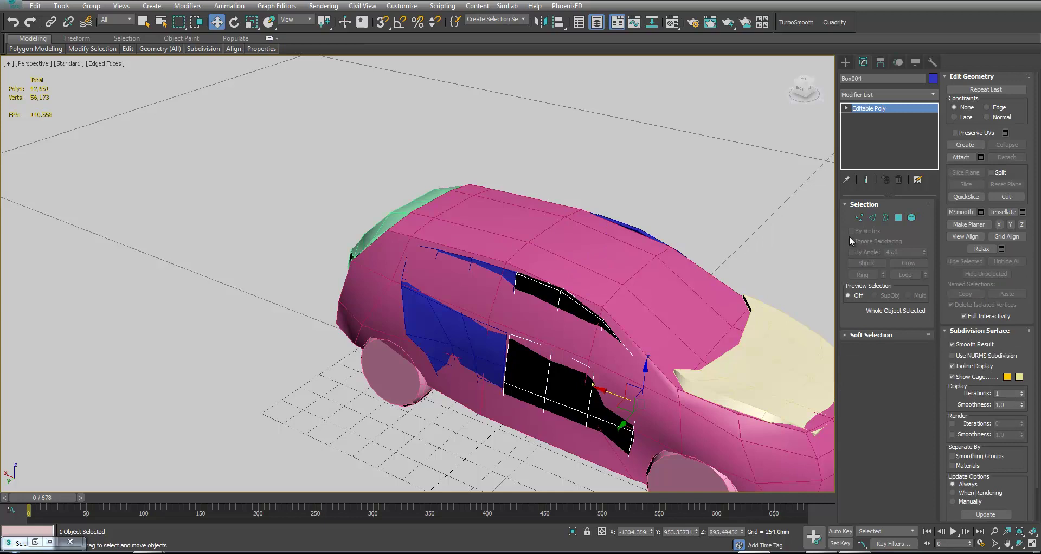
{"action": "left_click", "coordinate": [911, 218]}
{"action": "left_click", "coordinate": [558, 302]}
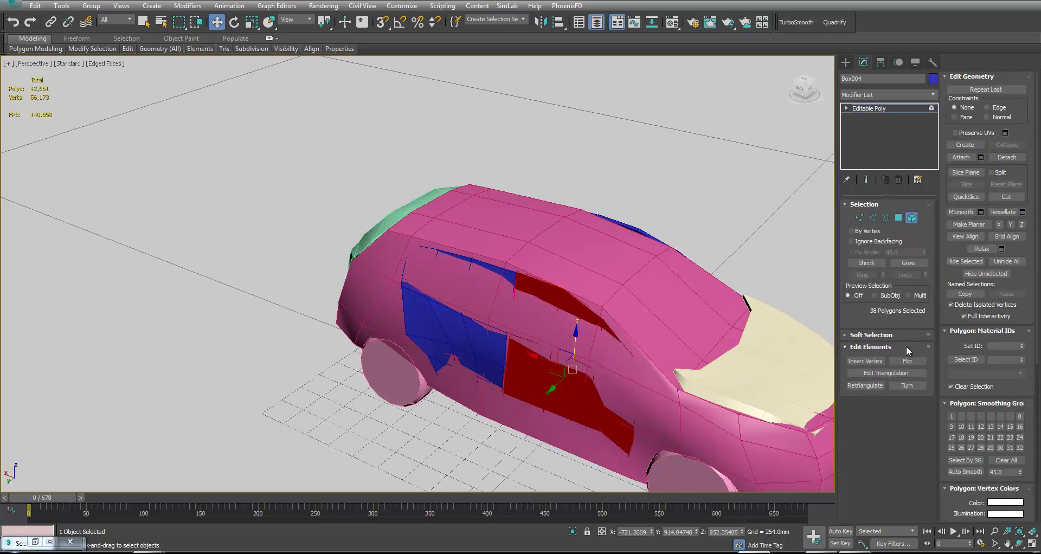